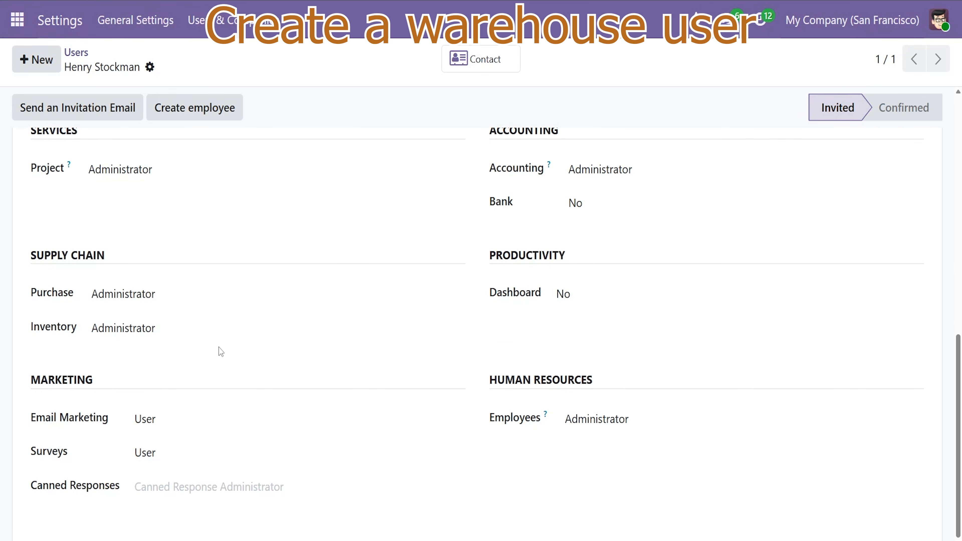
- Set the warehouse user's Inventory access right to No and save the user record
{"action": "left_click", "coordinate": [179, 327]}
{"action": "left_click", "coordinate": [117, 358]}
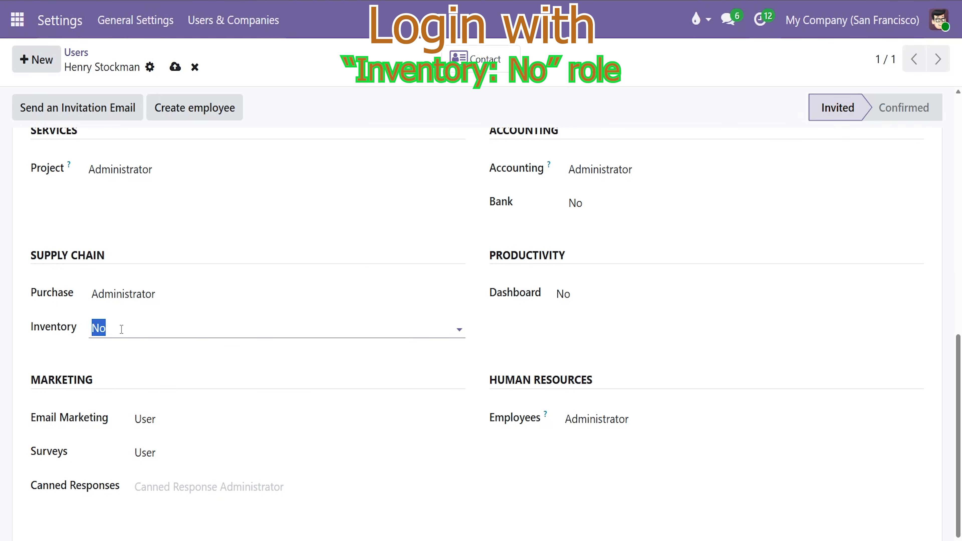
{"action": "left_click", "coordinate": [175, 67]}
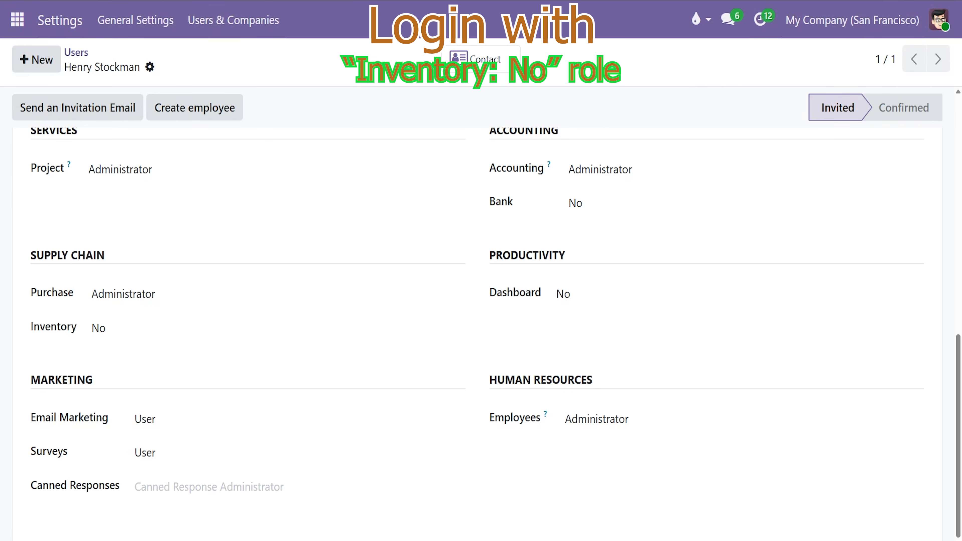
- Switch to the second browser window, log in as the warehouse user with the login and password, and view the available apps
{"action": "left_click_drag", "start_coordinate": [961, 72], "coordinate": [613, 63]}
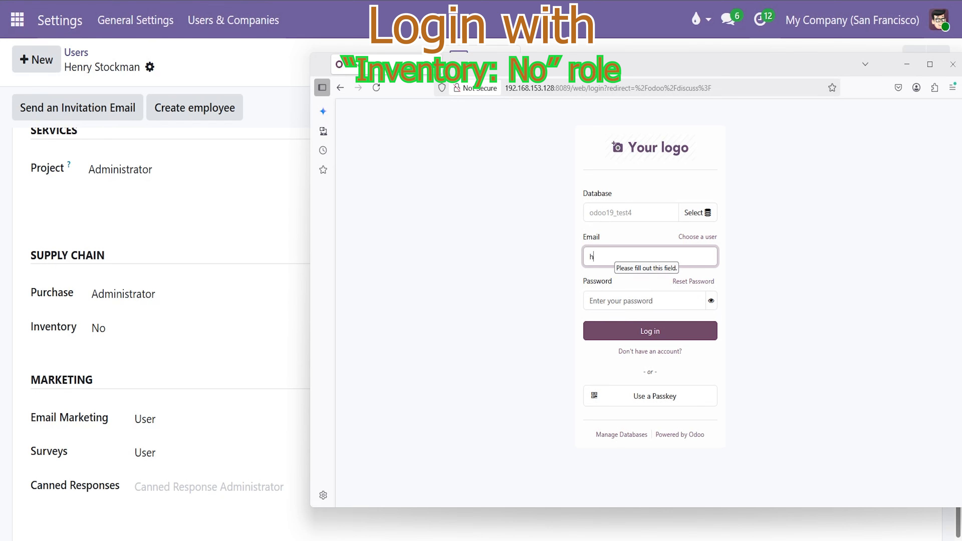
{"action": "type", "text": "y"}
{"action": "key", "text": "Tab"}
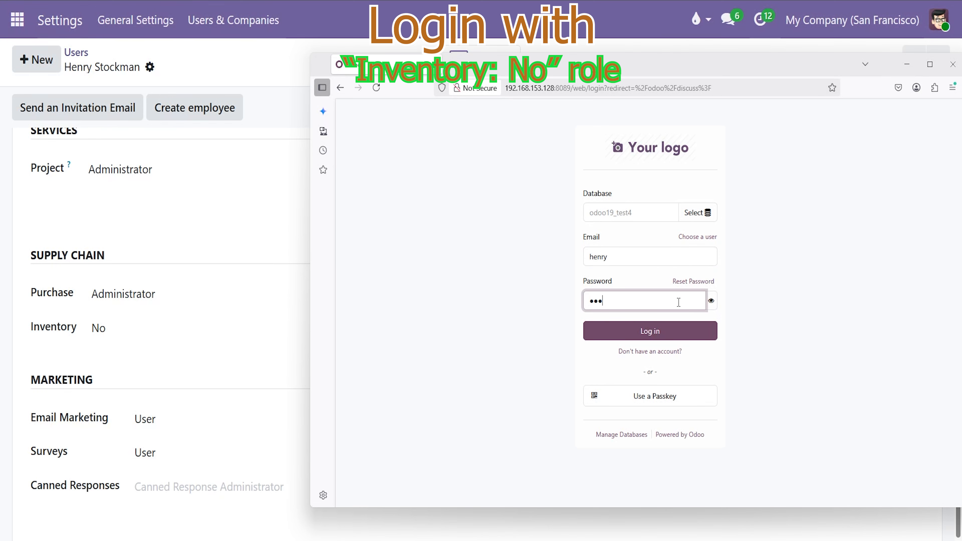
{"action": "left_click", "coordinate": [678, 333]}
{"action": "left_click_drag", "start_coordinate": [677, 61], "coordinate": [647, 59]}
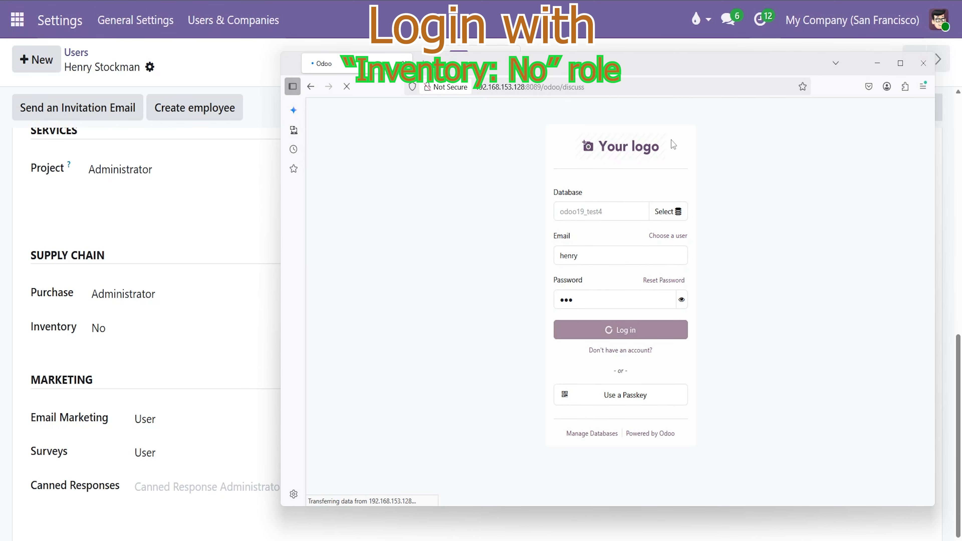
{"action": "left_click", "coordinate": [318, 111]}
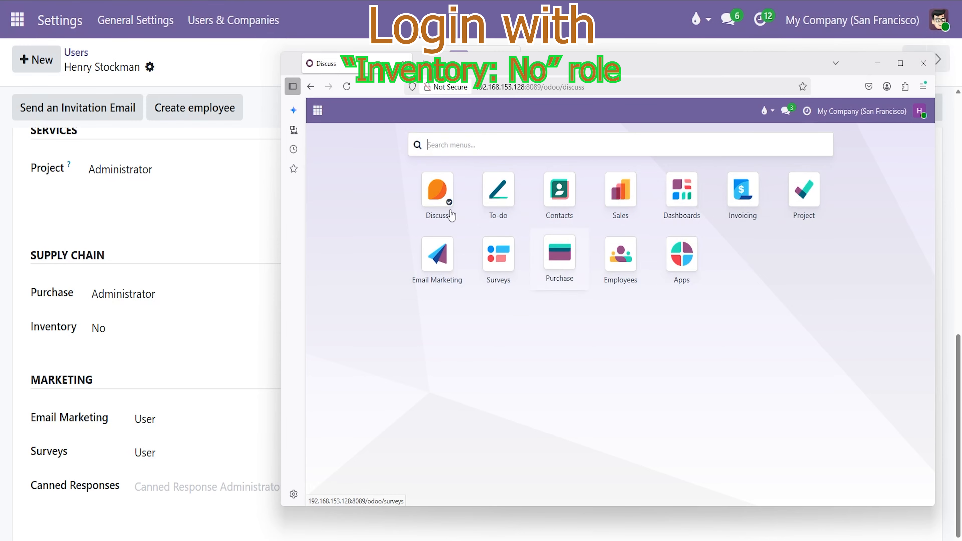
{"action": "left_click_drag", "start_coordinate": [546, 65], "coordinate": [961, 76]}
- Set the warehouse user's Inventory access right to User and save the record
{"action": "left_click", "coordinate": [152, 337]}
{"action": "left_click", "coordinate": [128, 379]}
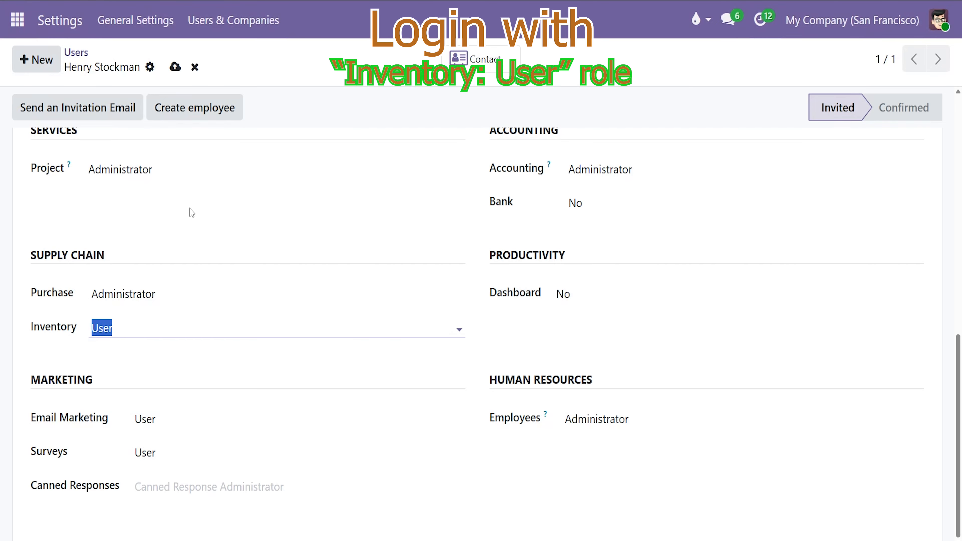
{"action": "left_click", "coordinate": [173, 66]}
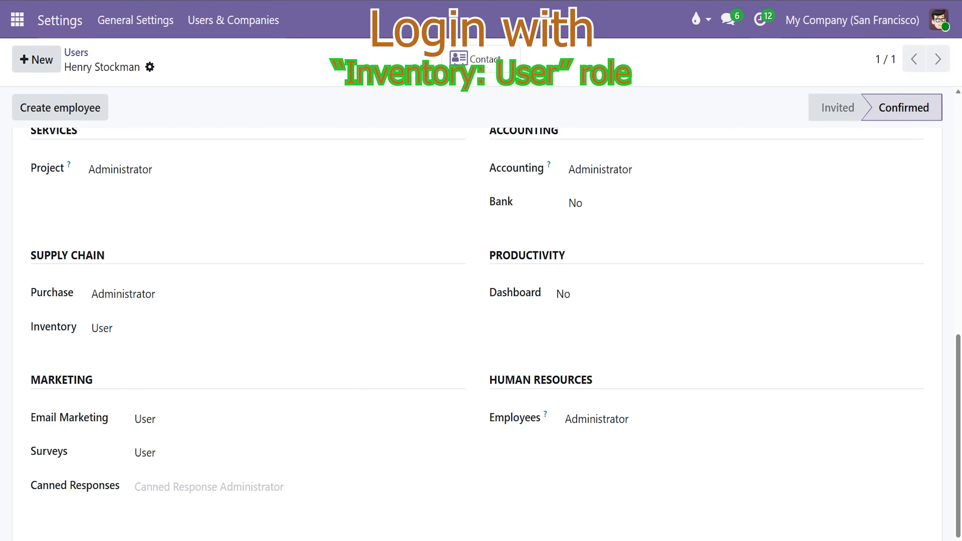
- Reload the warehouse user's session in the second browser window and open the Inventory app
{"action": "left_click_drag", "start_coordinate": [961, 75], "coordinate": [481, 45]}
{"action": "left_click", "coordinate": [271, 60]}
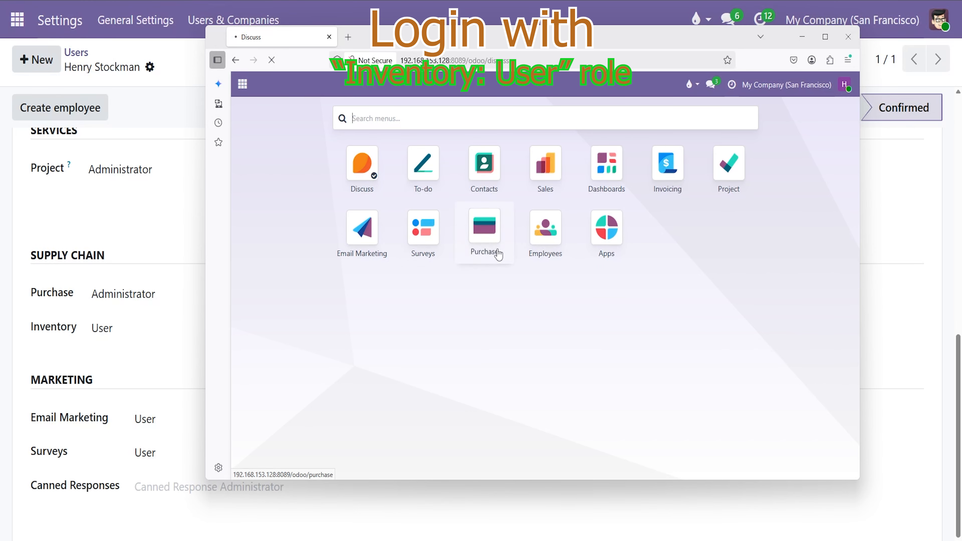
{"action": "left_click", "coordinate": [243, 84]}
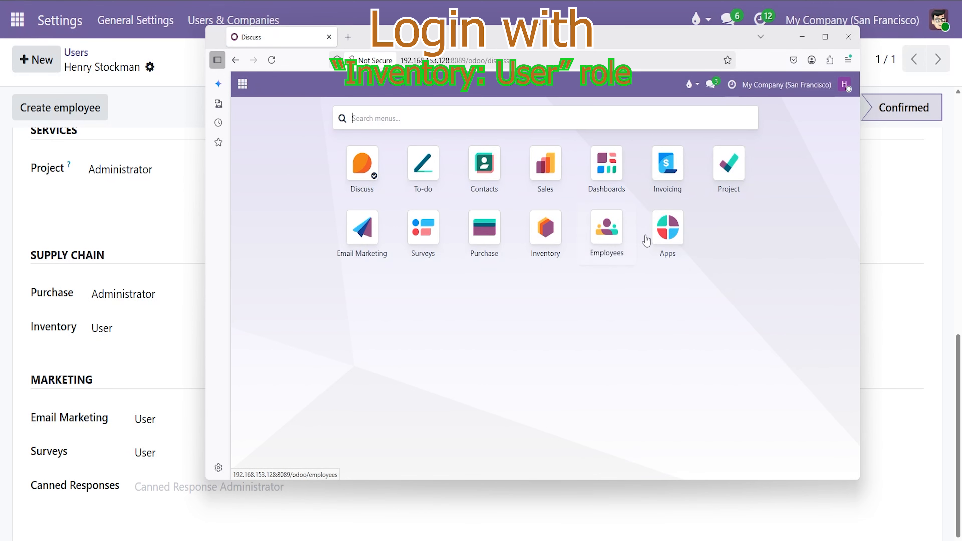
{"action": "left_click", "coordinate": [547, 234]}
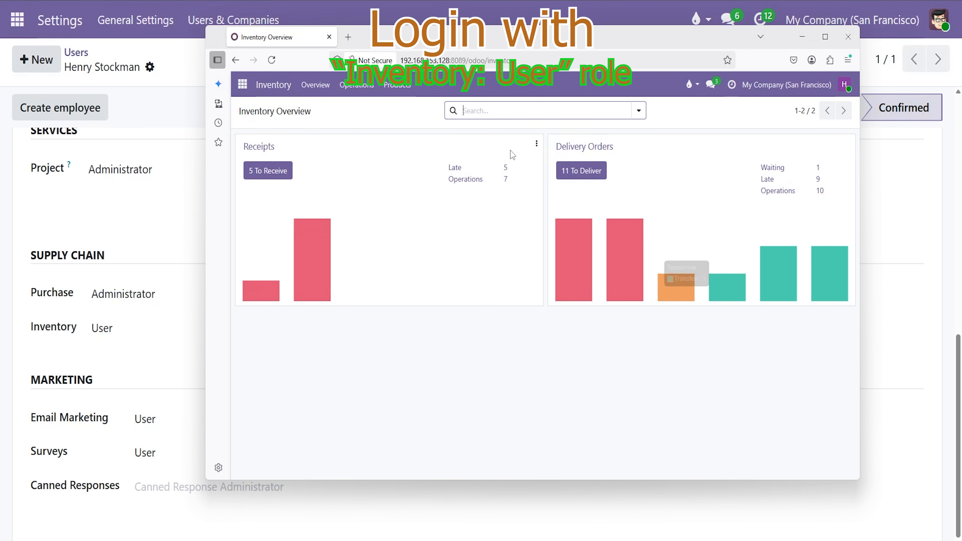
- Examine the receipts, deliveries, and other Operations and Products entries available to the Inventory User role, returning to the Inventory overview
{"action": "left_click", "coordinate": [356, 85]}
{"action": "left_click", "coordinate": [365, 128]}
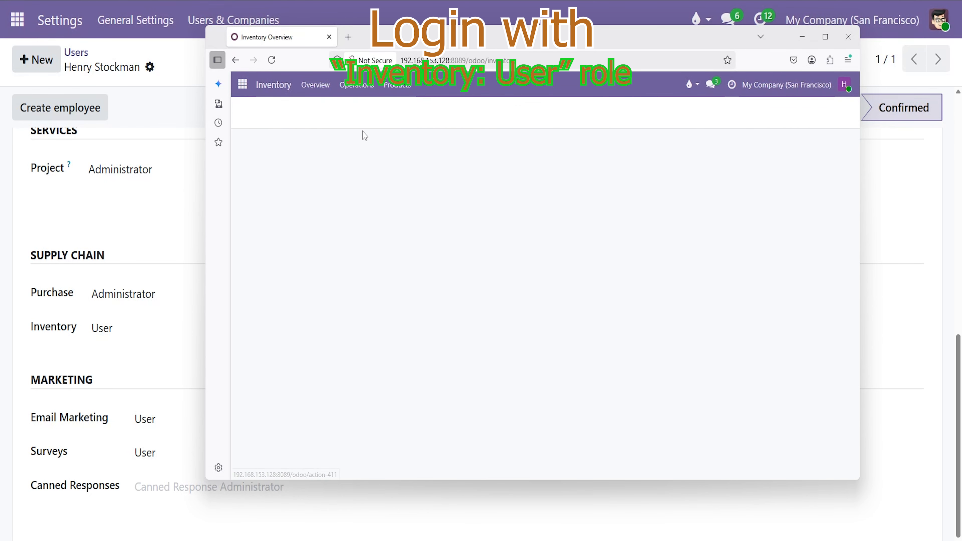
{"action": "left_click", "coordinate": [352, 86]}
{"action": "left_click", "coordinate": [365, 128]}
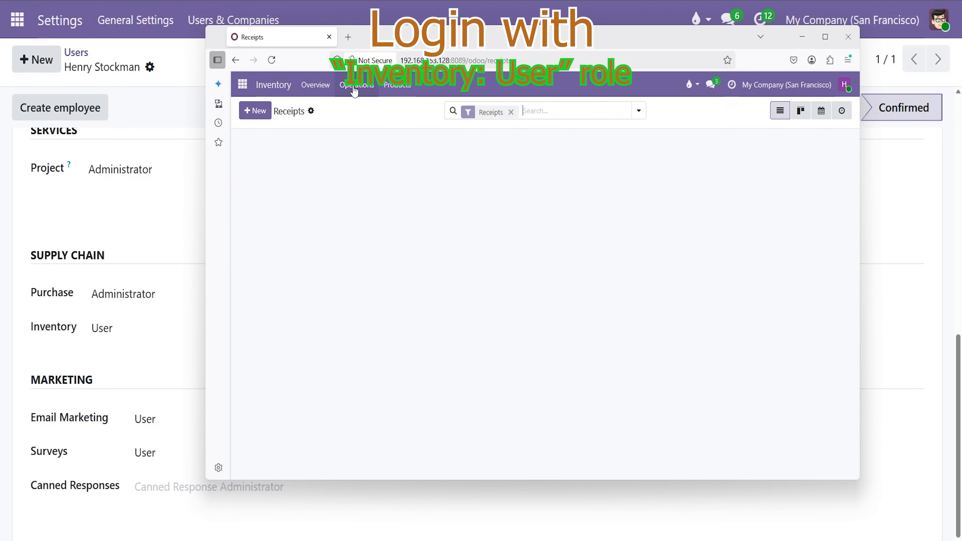
{"action": "left_click", "coordinate": [357, 85]}
{"action": "left_click", "coordinate": [364, 140]}
{"action": "left_click", "coordinate": [359, 87]}
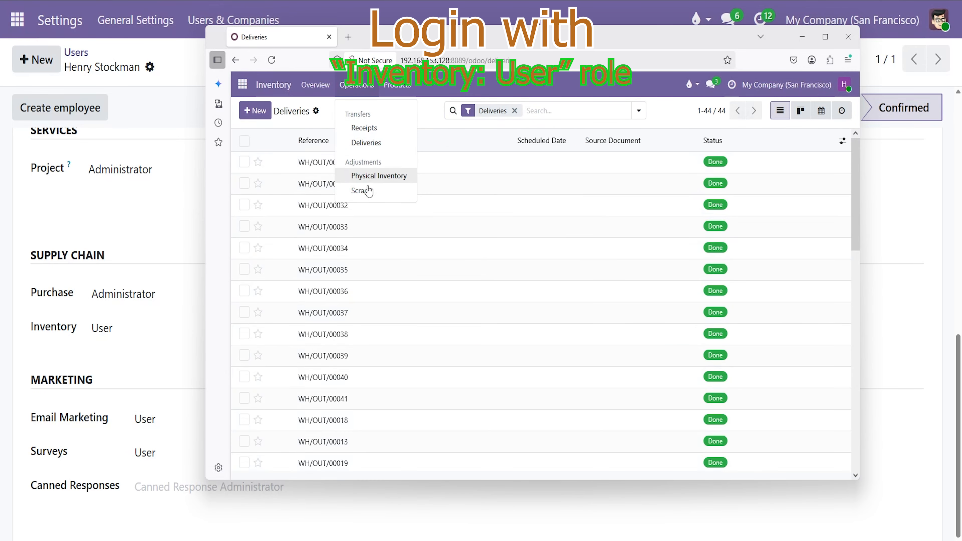
{"action": "left_click", "coordinate": [396, 86]}
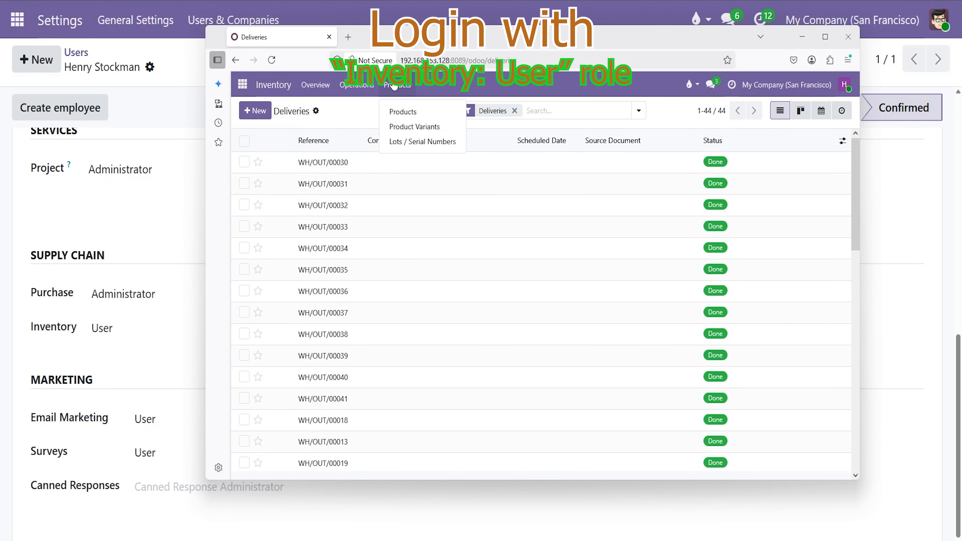
{"action": "left_click", "coordinate": [324, 88]}
{"action": "left_click", "coordinate": [242, 85]}
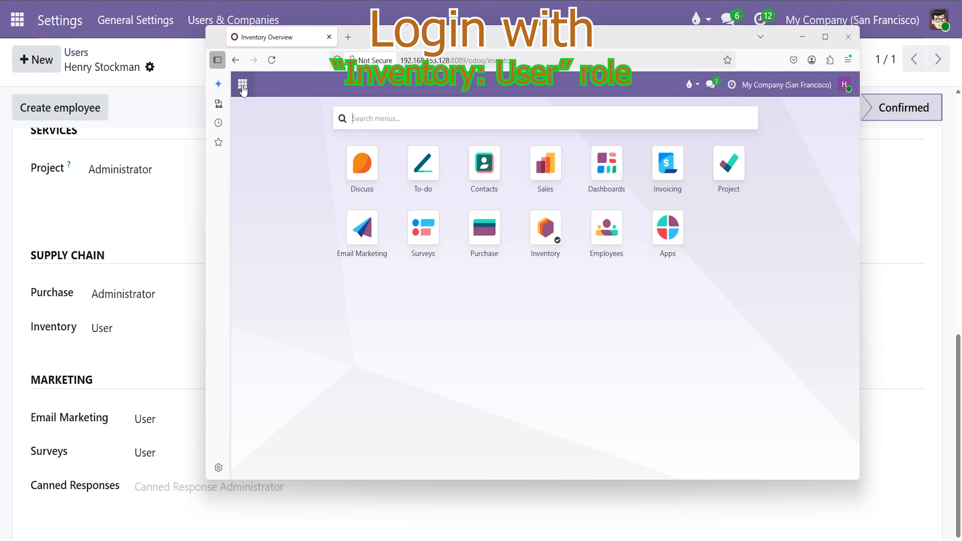
{"action": "left_click", "coordinate": [546, 227]}
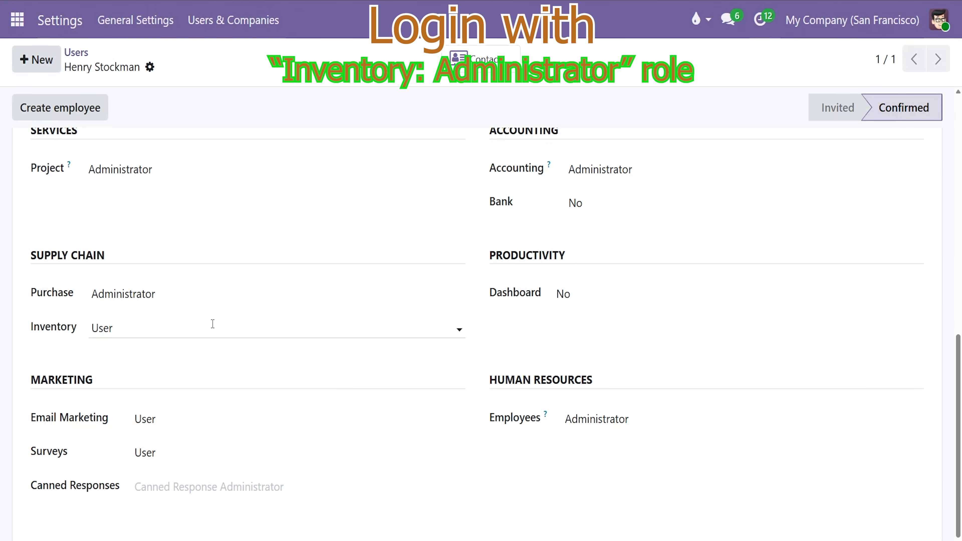
- Set the warehouse user's Inventory access right to Administrator and save the record
{"action": "left_click", "coordinate": [212, 323]}
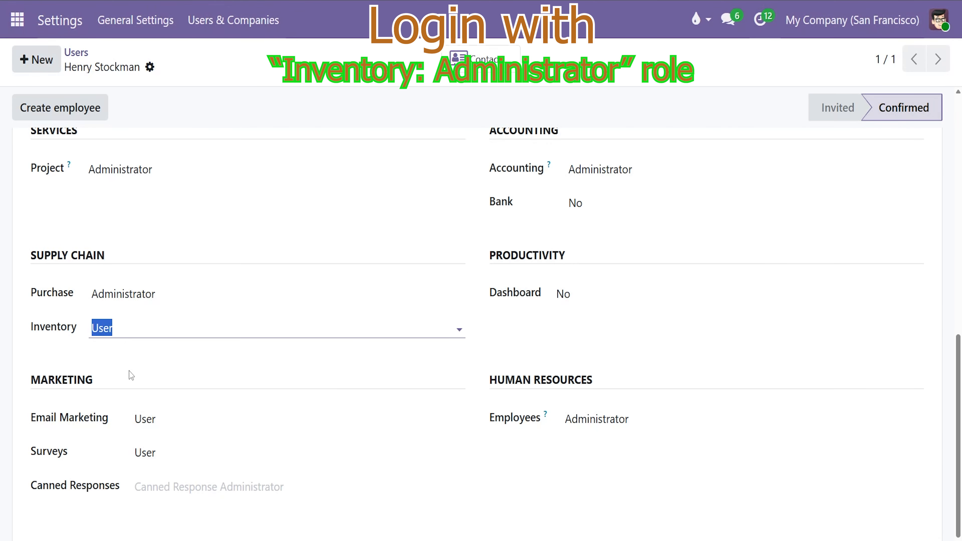
{"action": "left_click", "coordinate": [129, 327]}
{"action": "left_click", "coordinate": [133, 400]}
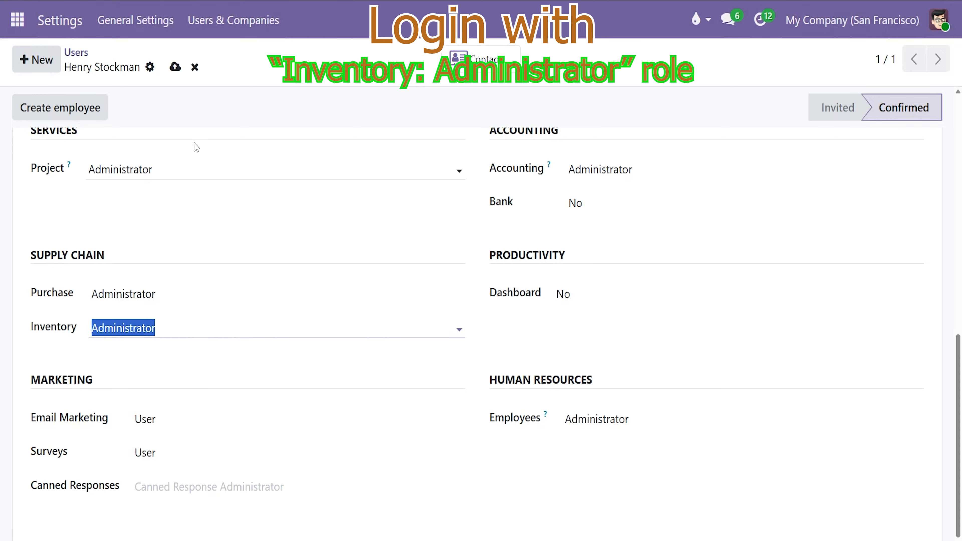
{"action": "left_click", "coordinate": [175, 67]}
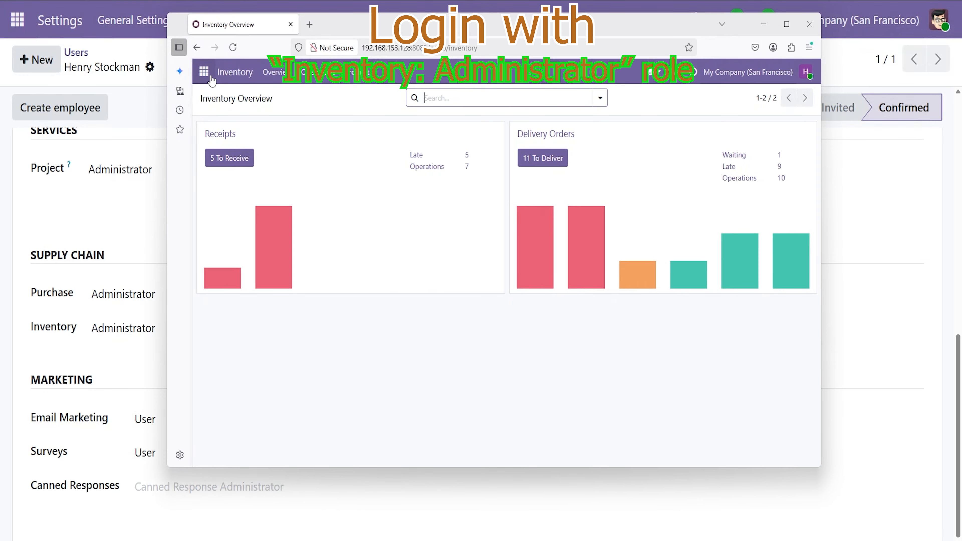
- Refresh the warehouse user's session so the Administrator access applies, and reopen the Inventory app
{"action": "left_click", "coordinate": [204, 71]}
{"action": "left_click", "coordinate": [233, 47]}
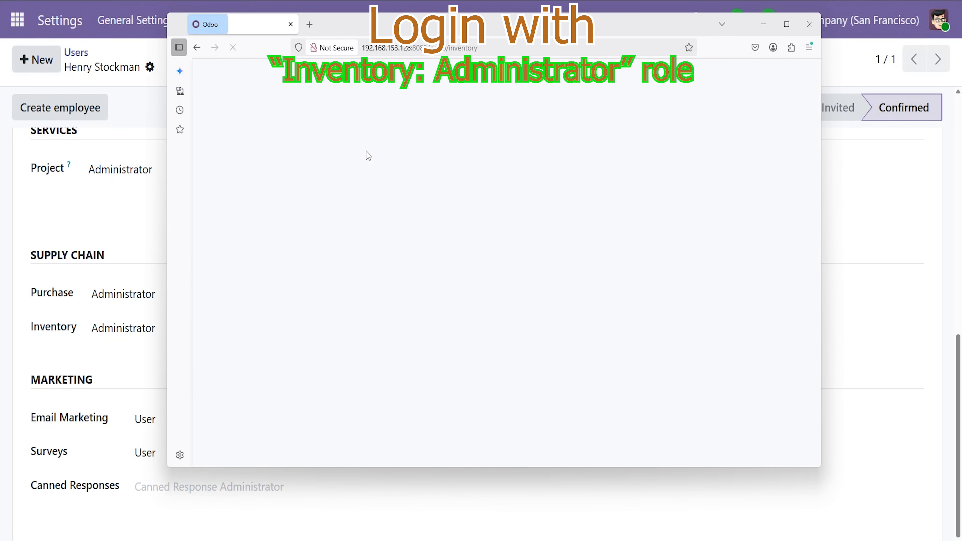
{"action": "left_click", "coordinate": [203, 77]}
{"action": "left_click", "coordinate": [503, 234]}
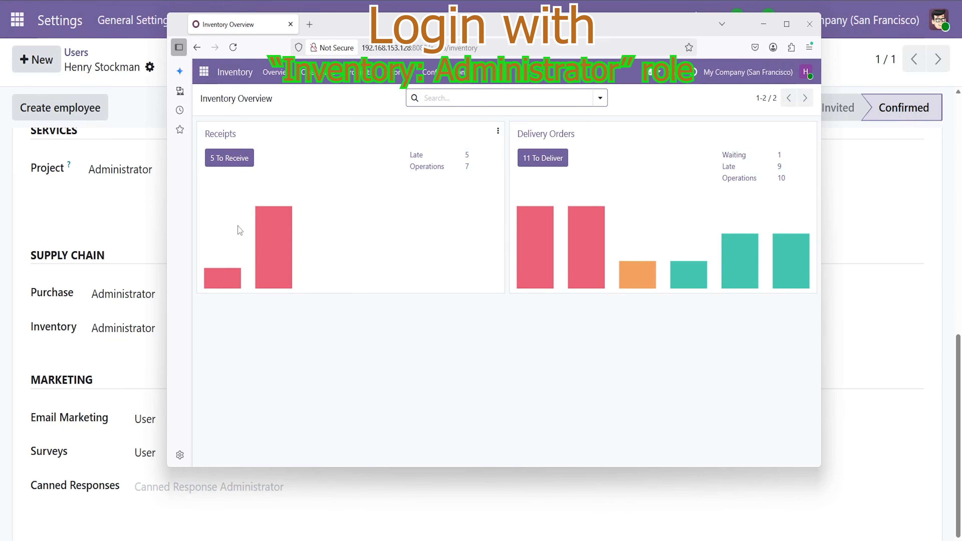
- Examine the Operations, Products, Reporting and Configuration entries available to the Inventory Administrator role
{"action": "left_click", "coordinate": [318, 72]}
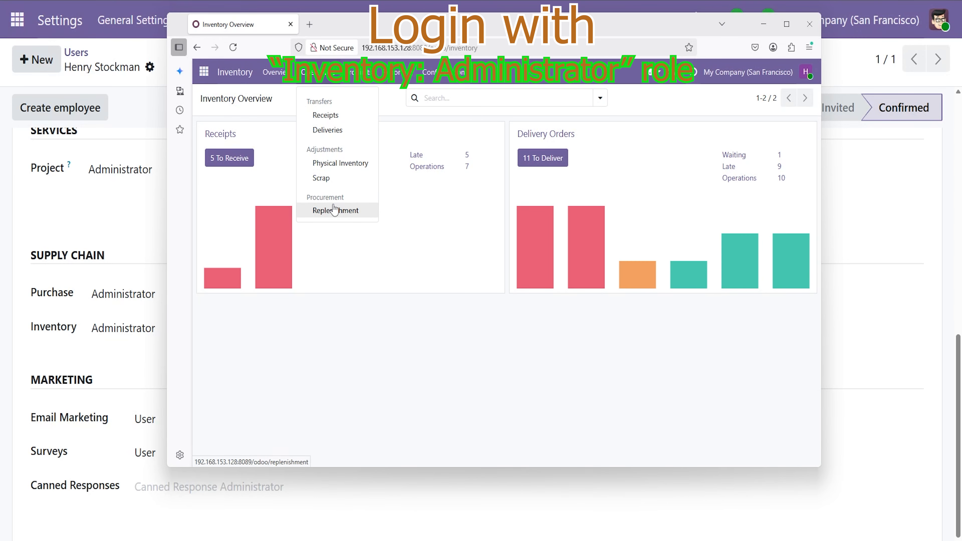
{"action": "left_click", "coordinate": [354, 74]}
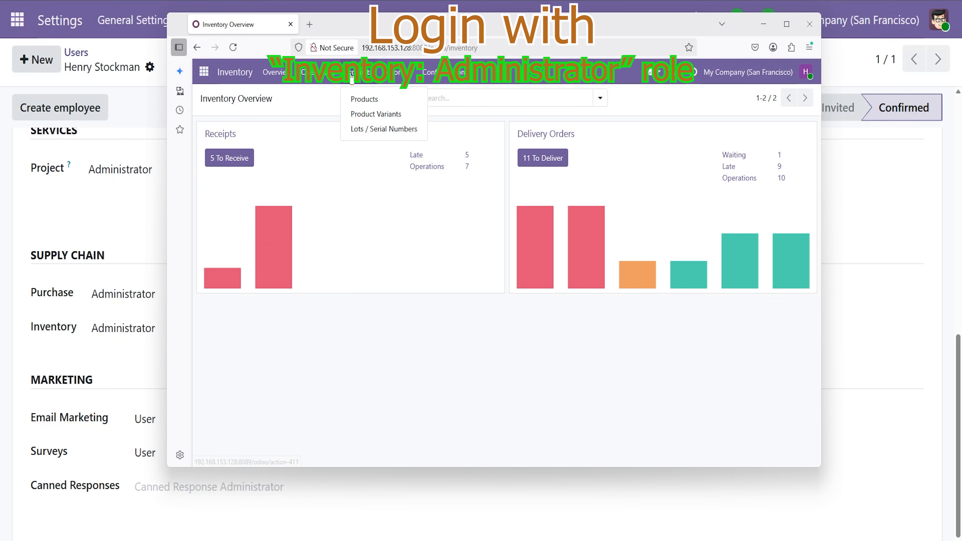
{"action": "left_click", "coordinate": [396, 72]}
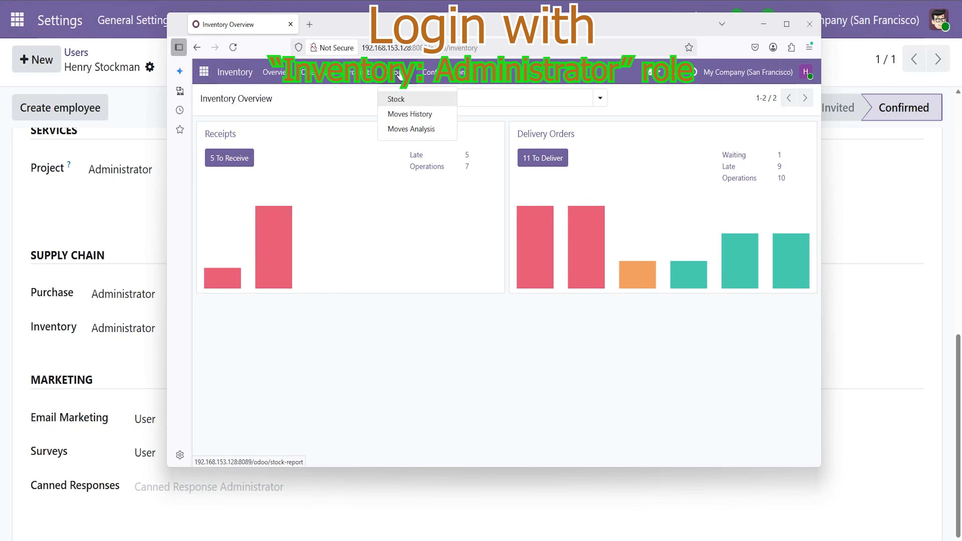
{"action": "left_click", "coordinate": [436, 72]}
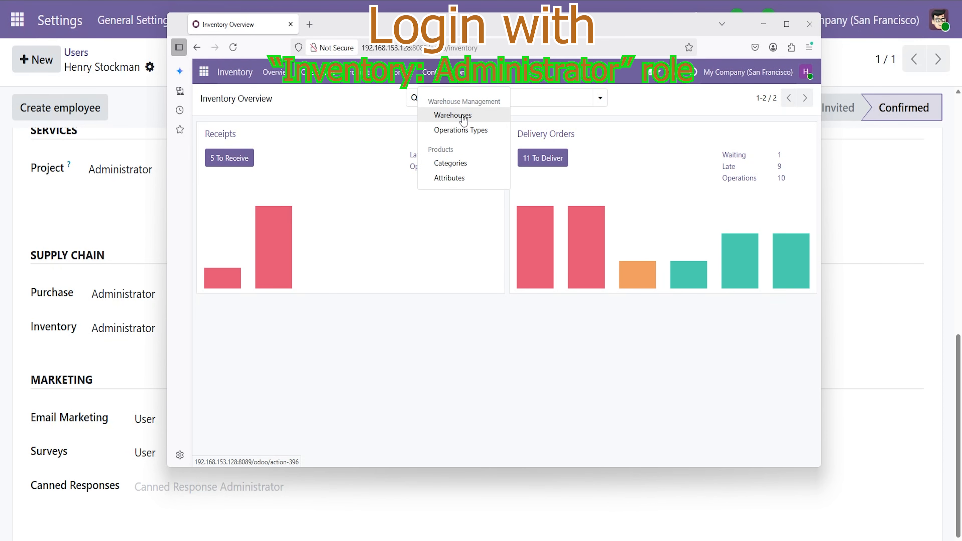
{"action": "left_click", "coordinate": [448, 370]}
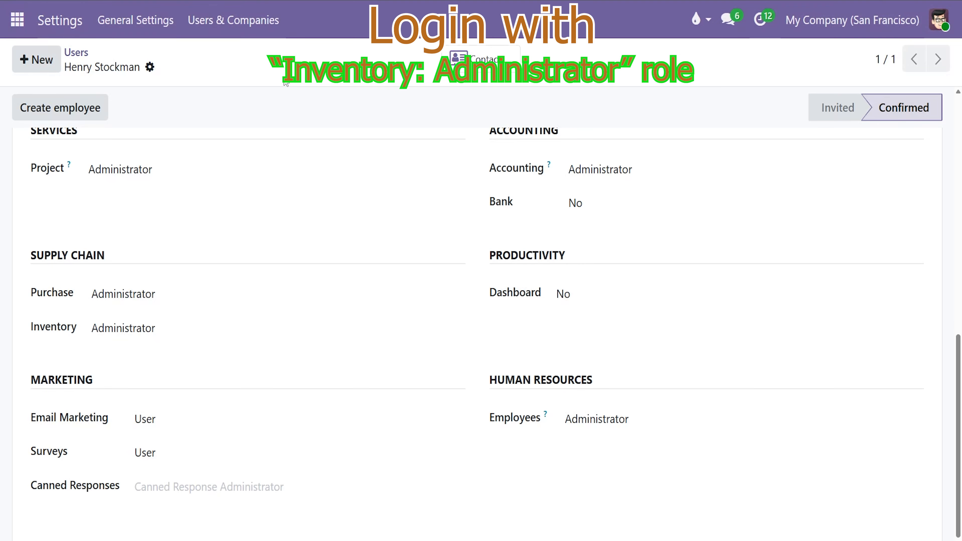
- Open the Inventory settings in the administrator's session and find the Warehouse section
{"action": "left_click", "coordinate": [139, 23]}
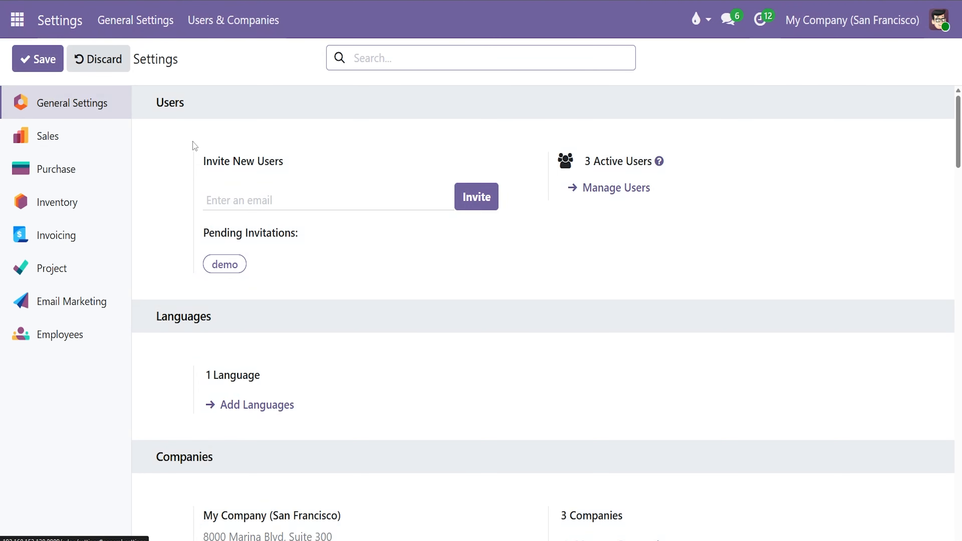
{"action": "left_click", "coordinate": [56, 206]}
{"action": "scroll", "coordinate": [382, 247], "scroll_direction": "down", "scroll_amount": 8}
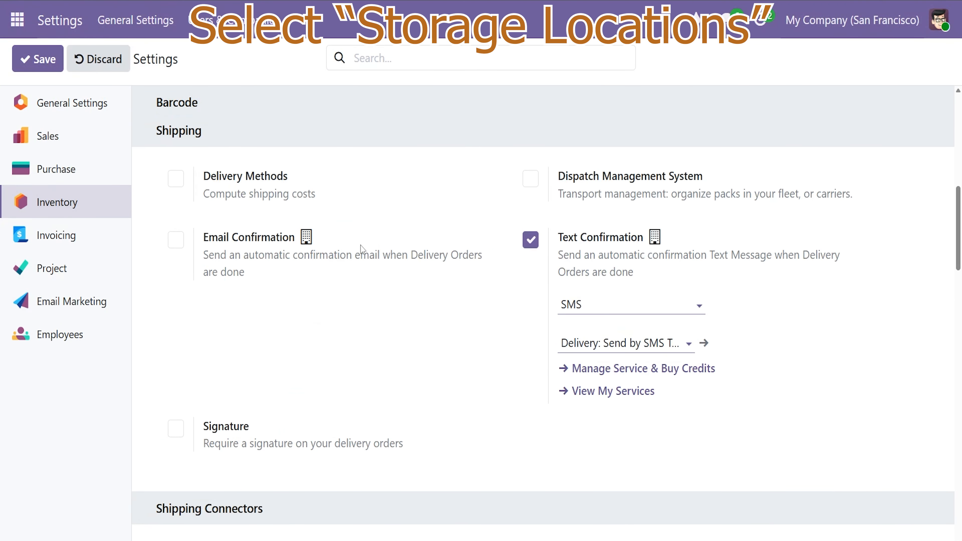
{"action": "scroll", "coordinate": [331, 246], "scroll_direction": "down", "scroll_amount": 15}
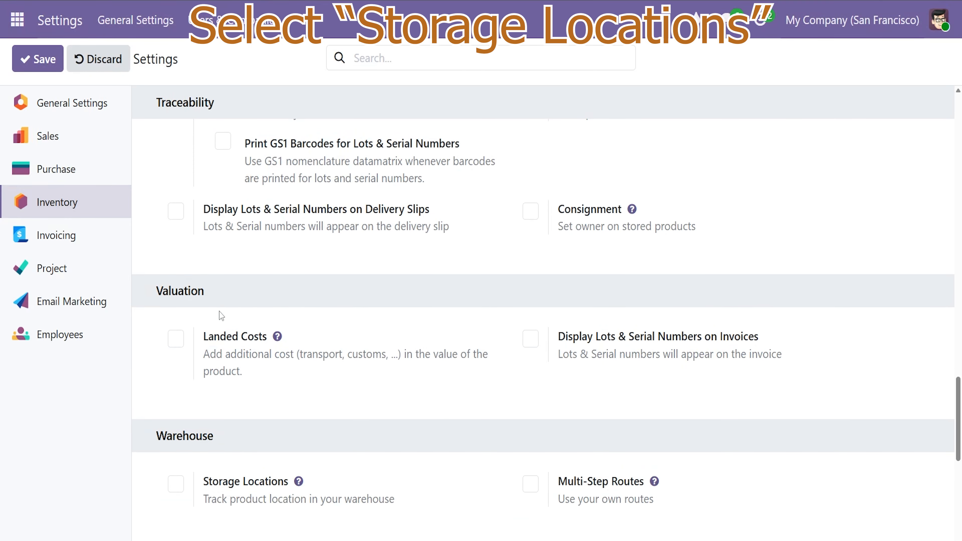
- Read the description and help text of the Storage Locations option in the Warehouse section
{"action": "left_click_drag", "start_coordinate": [228, 381], "coordinate": [158, 381]}
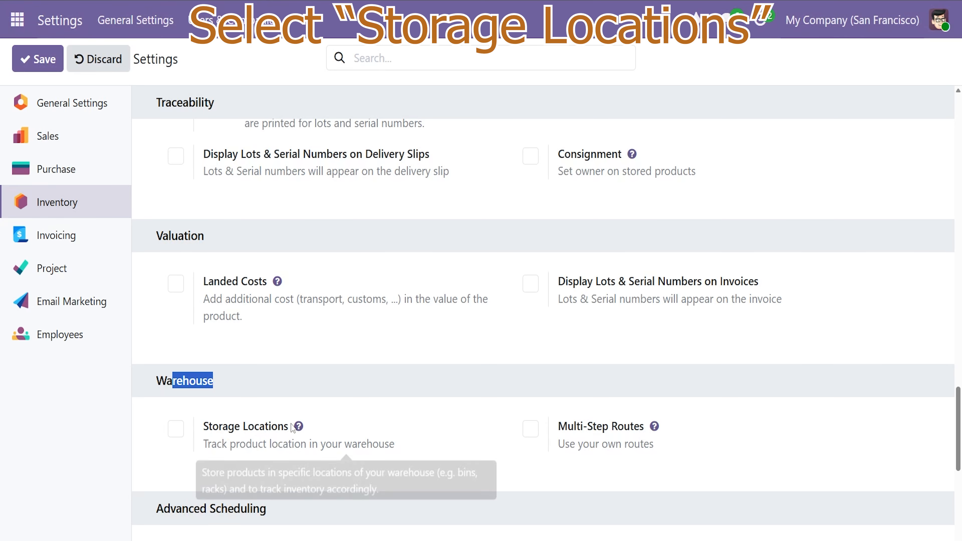
{"action": "left_click_drag", "start_coordinate": [228, 426], "coordinate": [271, 427]}
{"action": "left_click", "coordinate": [351, 442]}
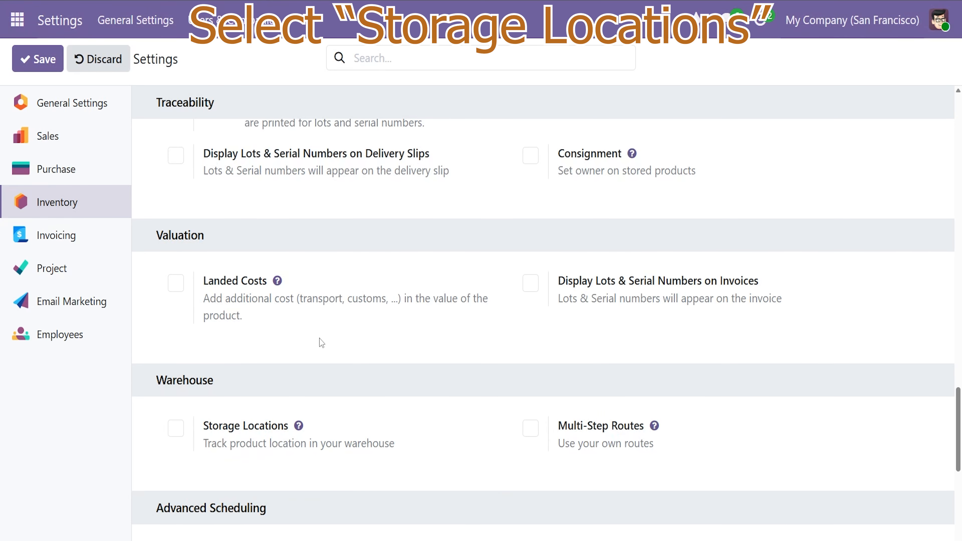
{"action": "scroll", "coordinate": [345, 314], "scroll_direction": "down", "scroll_amount": 4}
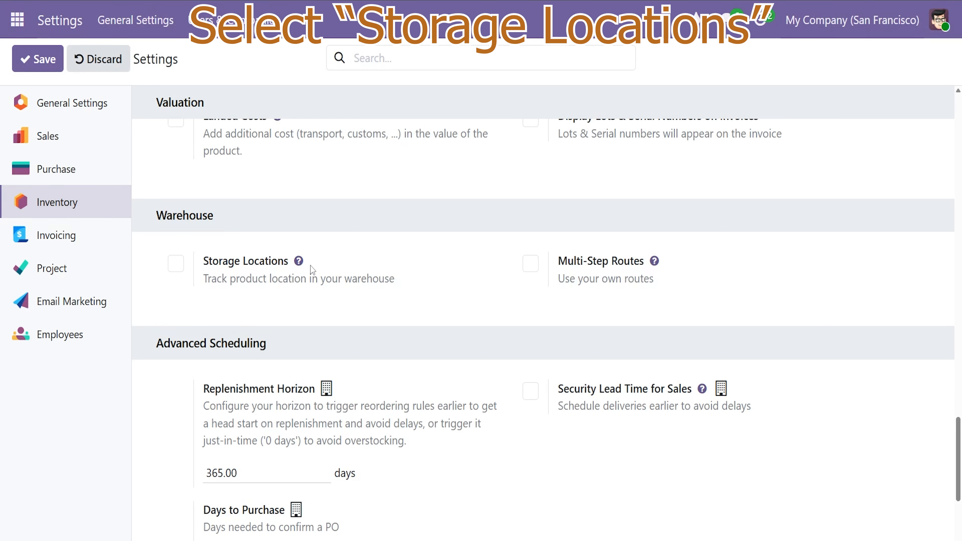
{"action": "mouse_move", "coordinate": [302, 266]}
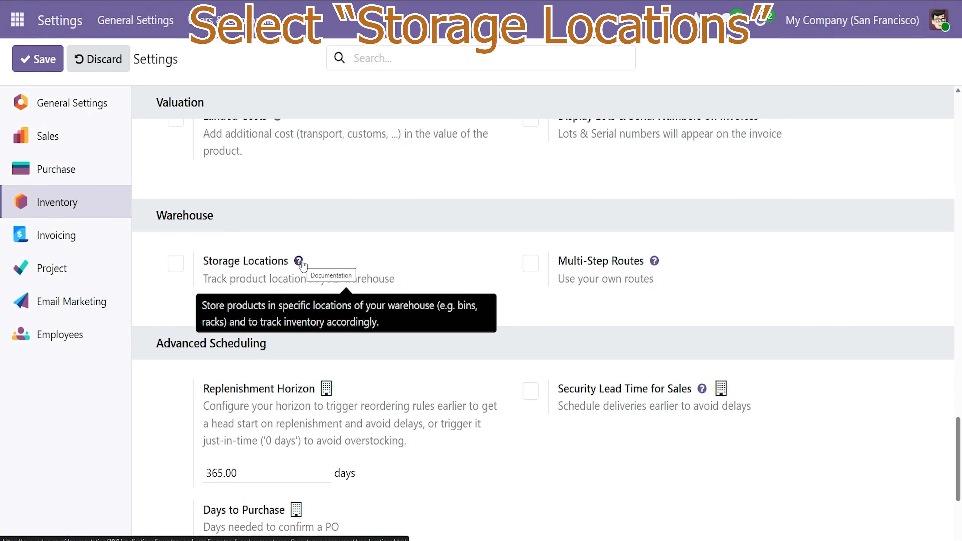
{"action": "left_click_drag", "start_coordinate": [236, 279], "coordinate": [367, 280]}
{"action": "left_click", "coordinate": [397, 283]}
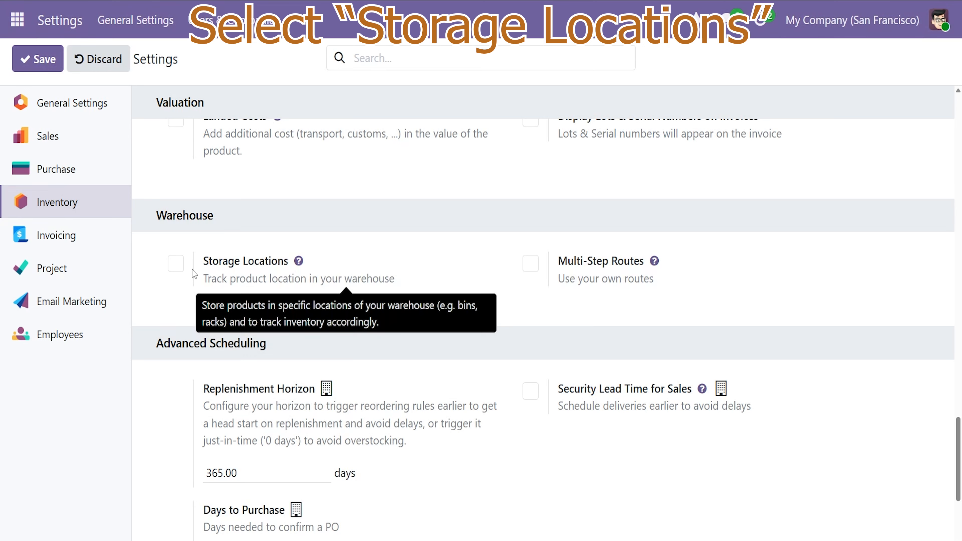
{"action": "left_click", "coordinate": [179, 265]}
{"action": "left_click", "coordinate": [180, 265]}
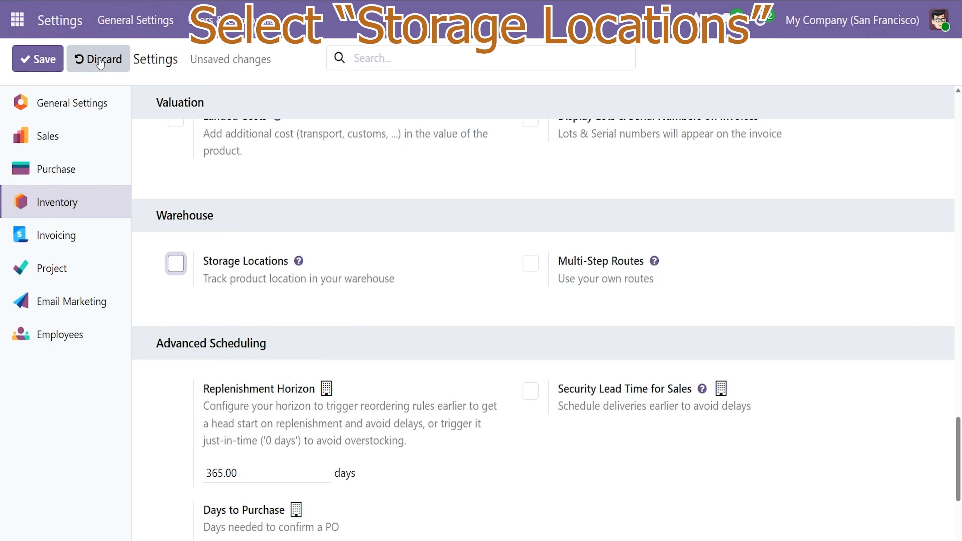
{"action": "left_click", "coordinate": [116, 63]}
{"action": "left_click", "coordinate": [309, 289]}
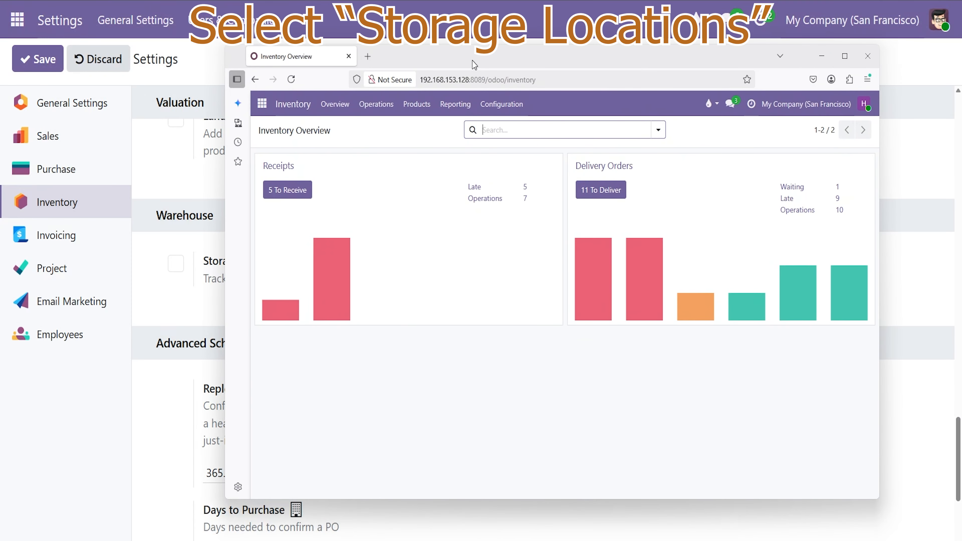
- Enlarge the warehouse user's Inventory page to 150% and place its window so the Storage Locations setting stays in view
{"action": "scroll", "coordinate": [516, 349], "scroll_direction": "up", "scroll_amount": 4}
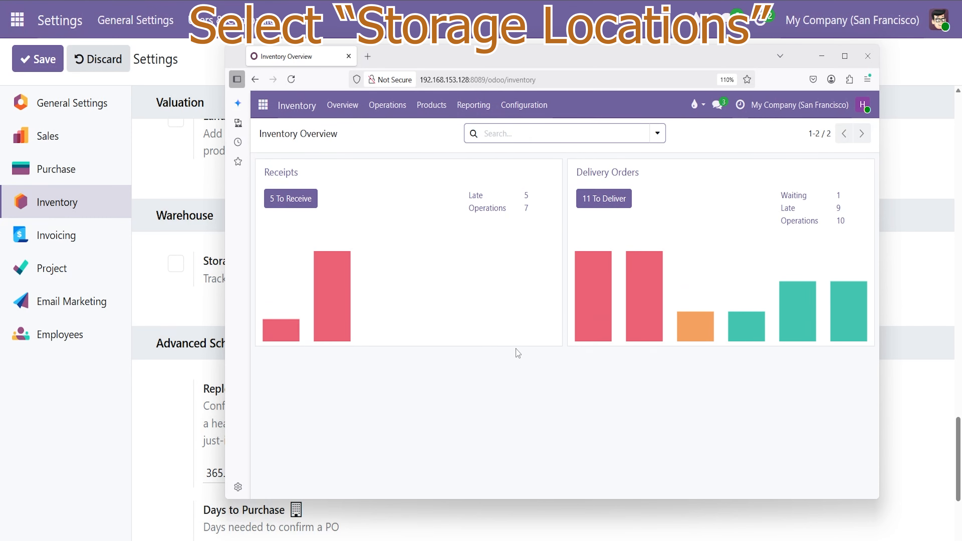
{"action": "scroll", "coordinate": [518, 353], "scroll_direction": "up", "scroll_amount": 1}
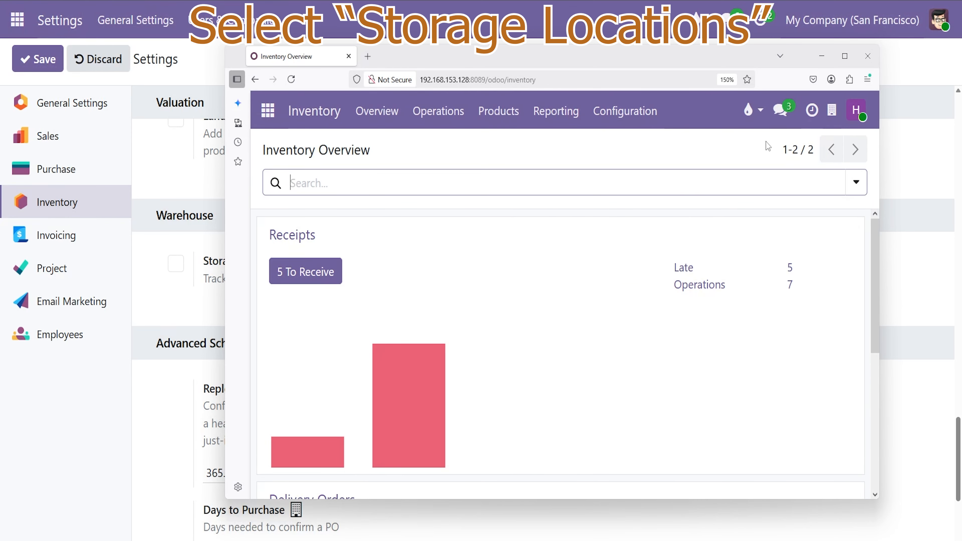
{"action": "left_click_drag", "start_coordinate": [223, 50], "coordinate": [189, 49]}
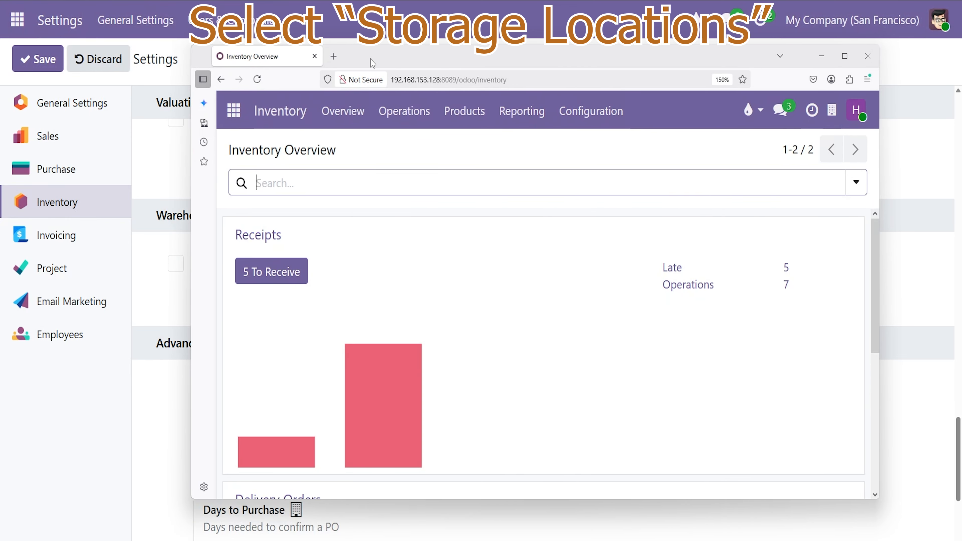
{"action": "left_click_drag", "start_coordinate": [403, 48], "coordinate": [465, 17]}
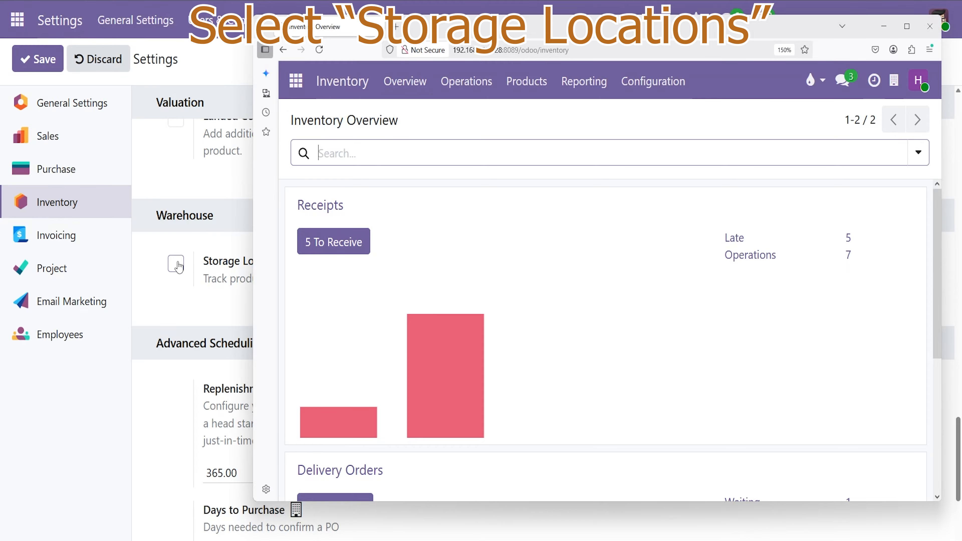
{"action": "scroll", "coordinate": [449, 236], "scroll_direction": "down", "scroll_amount": 5}
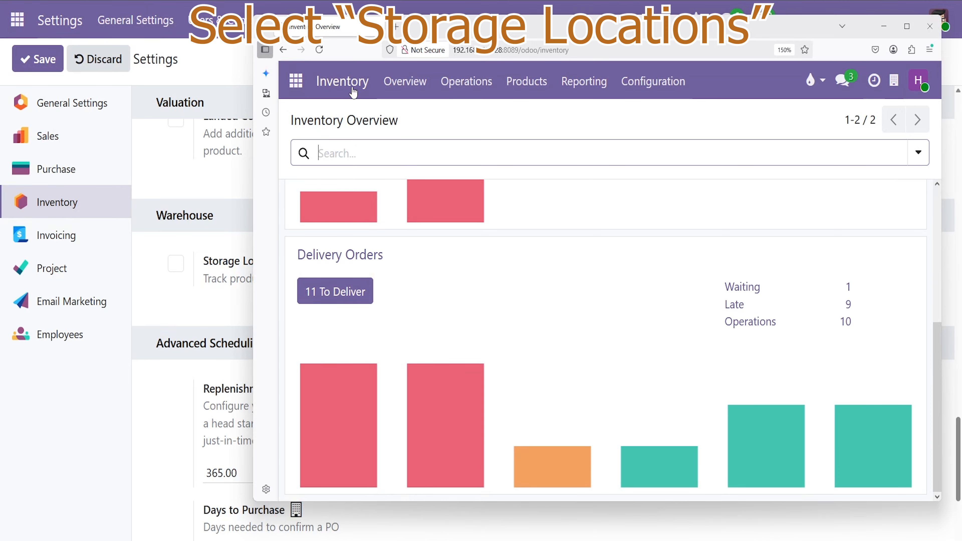
- Open receipt WH/IN/00002 in the warehouse user's Inventory app and review its fields while Storage Locations is disabled
{"action": "left_click", "coordinate": [296, 81]}
{"action": "left_click", "coordinate": [612, 291]}
{"action": "left_click", "coordinate": [466, 82]}
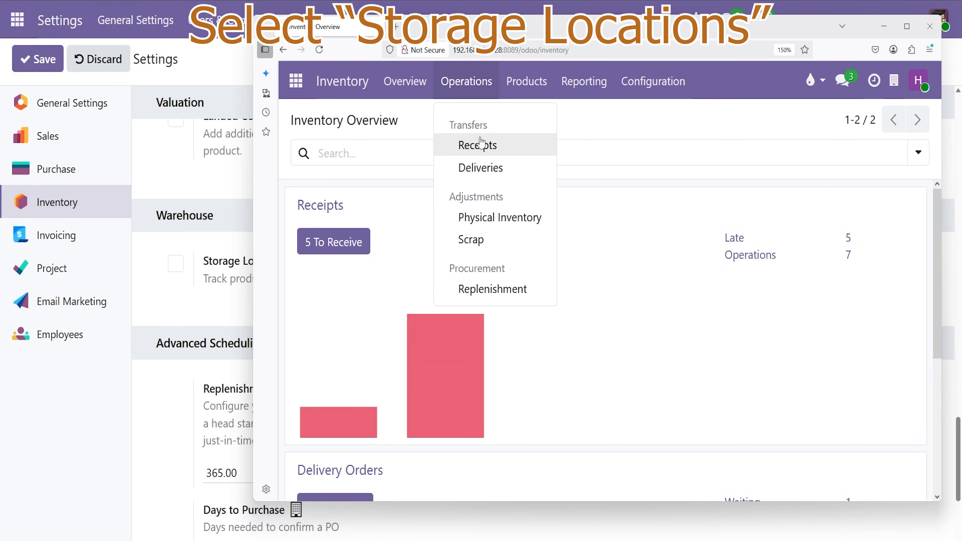
{"action": "left_click", "coordinate": [480, 144]}
{"action": "left_click", "coordinate": [406, 231]}
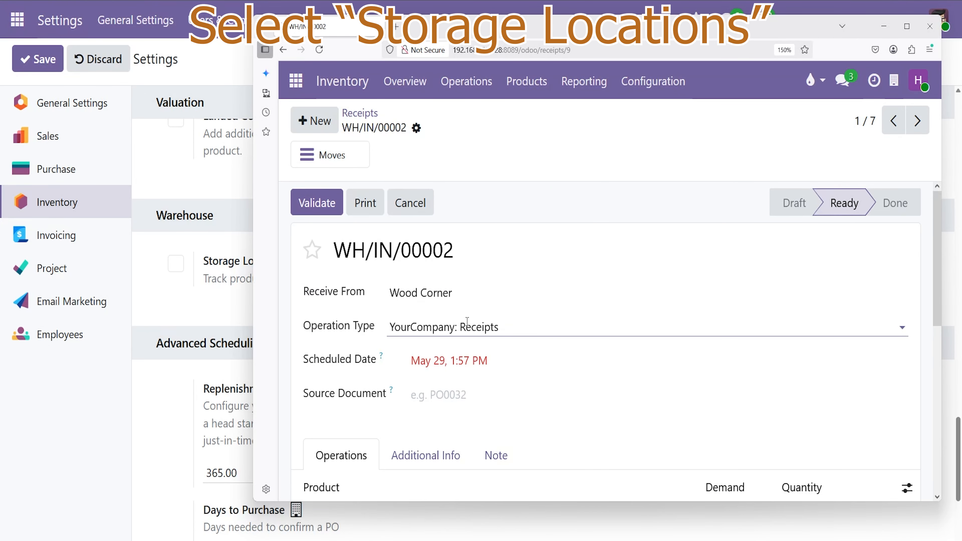
{"action": "scroll", "coordinate": [462, 329], "scroll_direction": "down", "scroll_amount": 2}
{"action": "scroll", "coordinate": [462, 328], "scroll_direction": "up", "scroll_amount": 2}
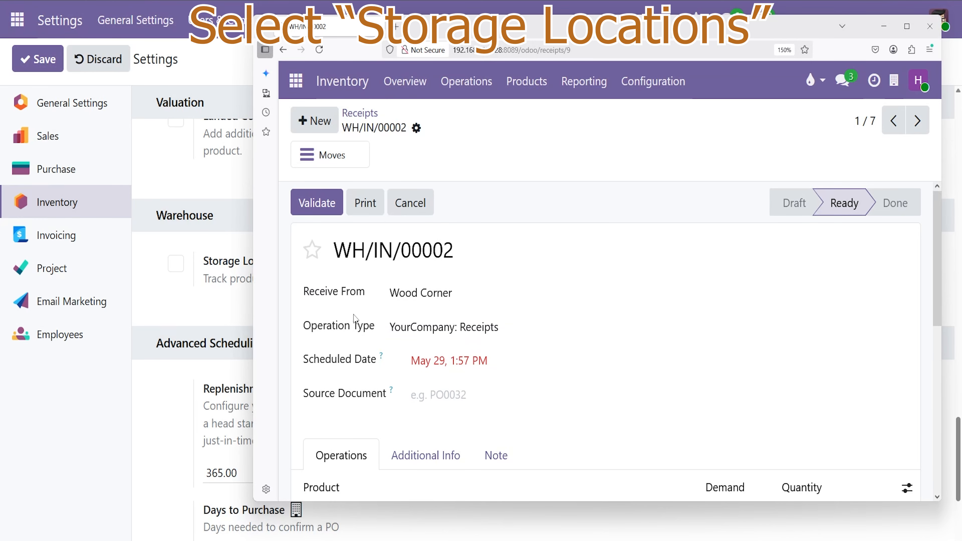
- Open delivery WH/OUT/00030 in the warehouse user's session and review its header fields and product lines
{"action": "left_click", "coordinate": [466, 81]}
{"action": "left_click", "coordinate": [491, 173]}
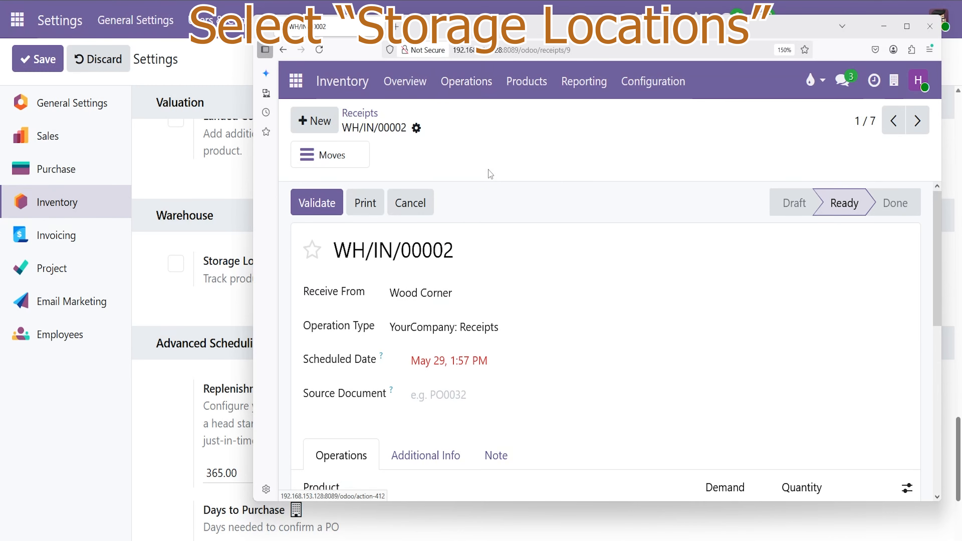
{"action": "left_click", "coordinate": [411, 230]}
{"action": "scroll", "coordinate": [504, 289], "scroll_direction": "down", "scroll_amount": 3}
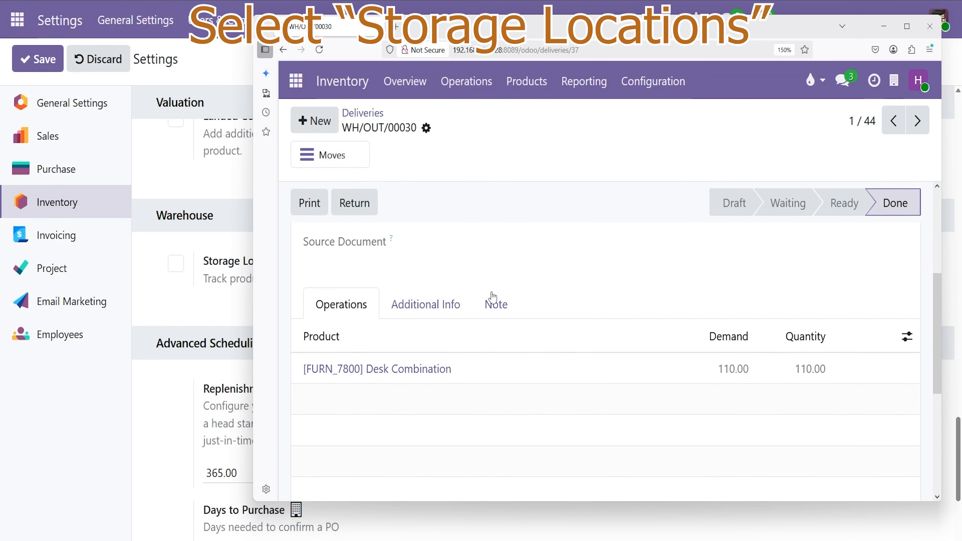
{"action": "scroll", "coordinate": [492, 297], "scroll_direction": "up", "scroll_amount": 3}
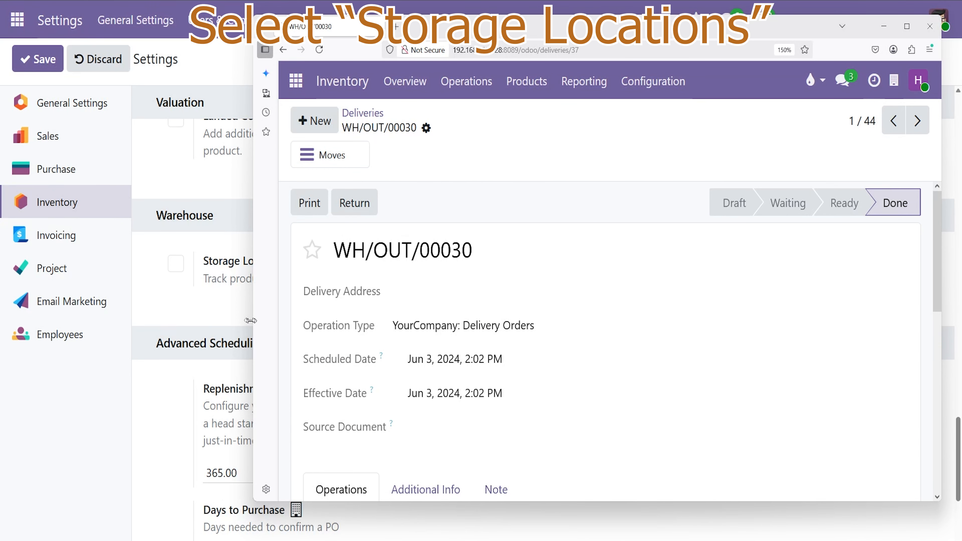
- Widen the warehouse user's window and reopen receipt WH/IN/00002 from the Receipts list
{"action": "left_click_drag", "start_coordinate": [250, 320], "coordinate": [88, 320]}
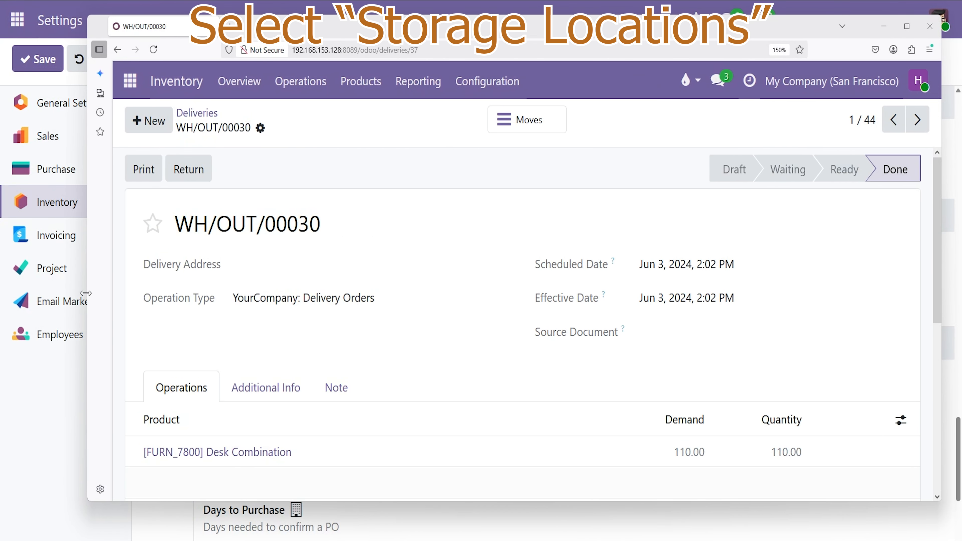
{"action": "left_click", "coordinate": [315, 84]}
{"action": "left_click", "coordinate": [321, 146]}
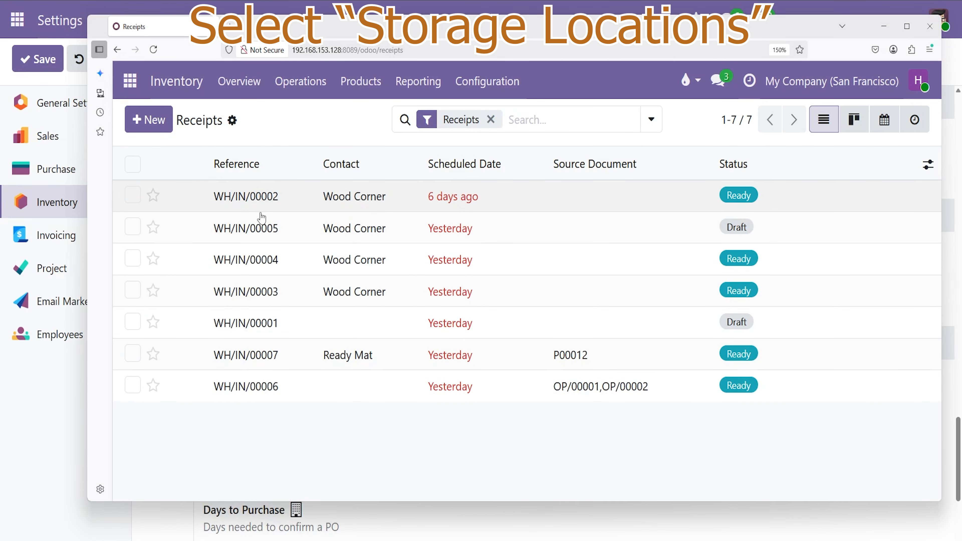
{"action": "left_click", "coordinate": [261, 212]}
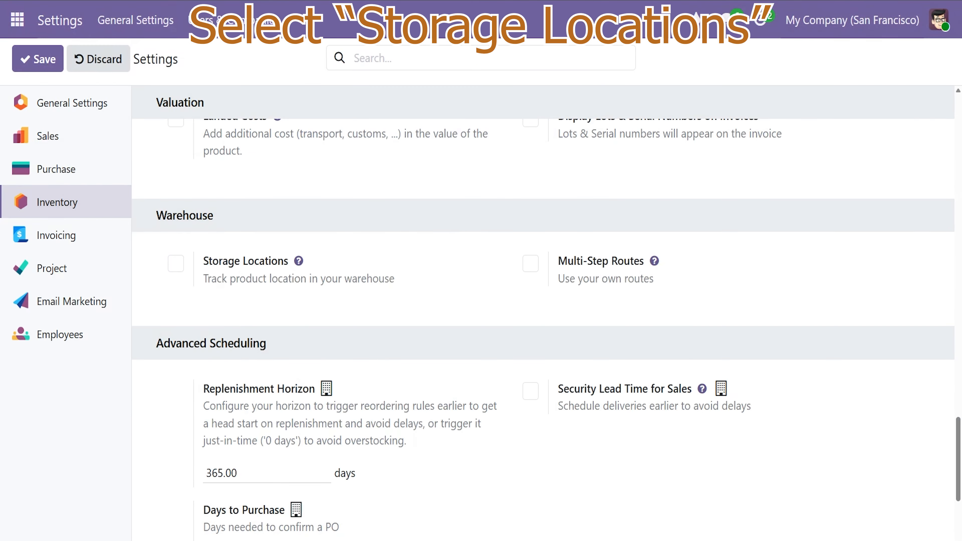
- Enable Storage Locations in the Warehouse section of the administrator's Inventory settings and save the settings
{"action": "left_click", "coordinate": [175, 265]}
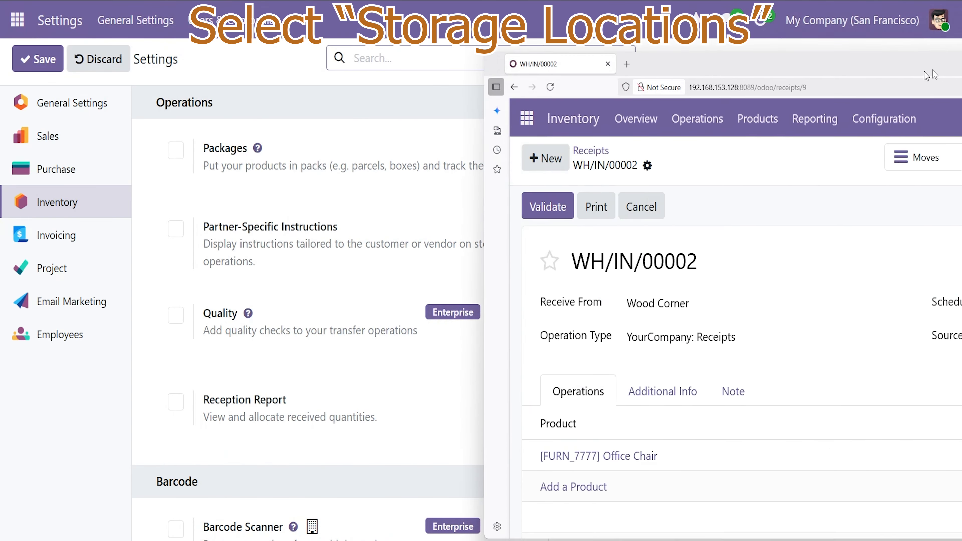
{"action": "left_click_drag", "start_coordinate": [924, 72], "coordinate": [961, 13]}
{"action": "scroll", "coordinate": [434, 275], "scroll_direction": "down", "scroll_amount": 20}
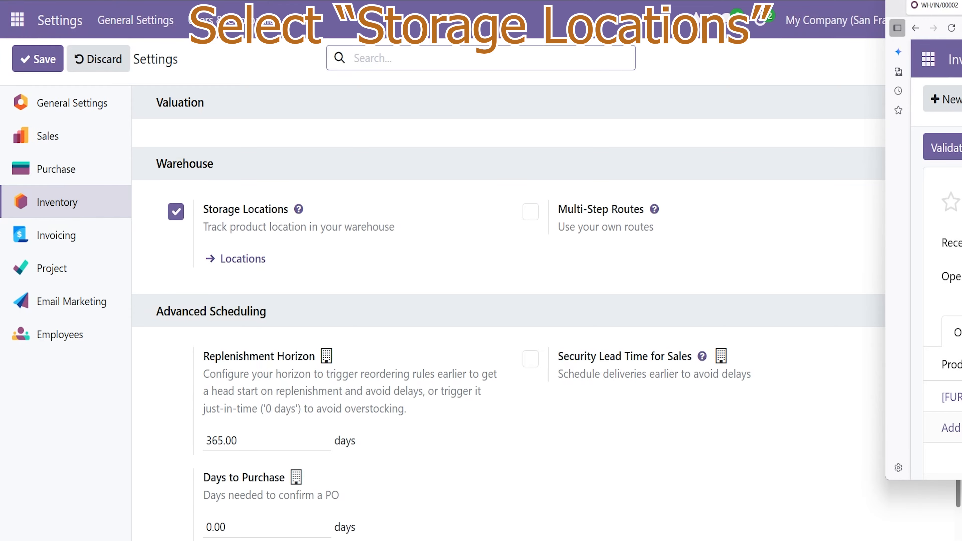
- Bring back the warehouse user's window, refresh the session so the new setting applies, and reopen the Inventory app
{"action": "left_click_drag", "start_coordinate": [961, 5], "coordinate": [202, 22]}
{"action": "left_click", "coordinate": [214, 82]}
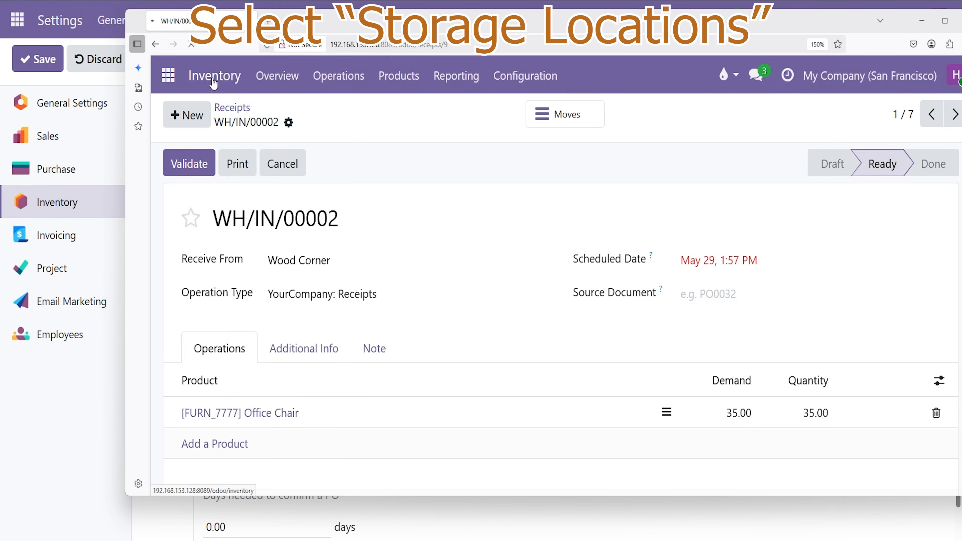
{"action": "left_click", "coordinate": [168, 75]}
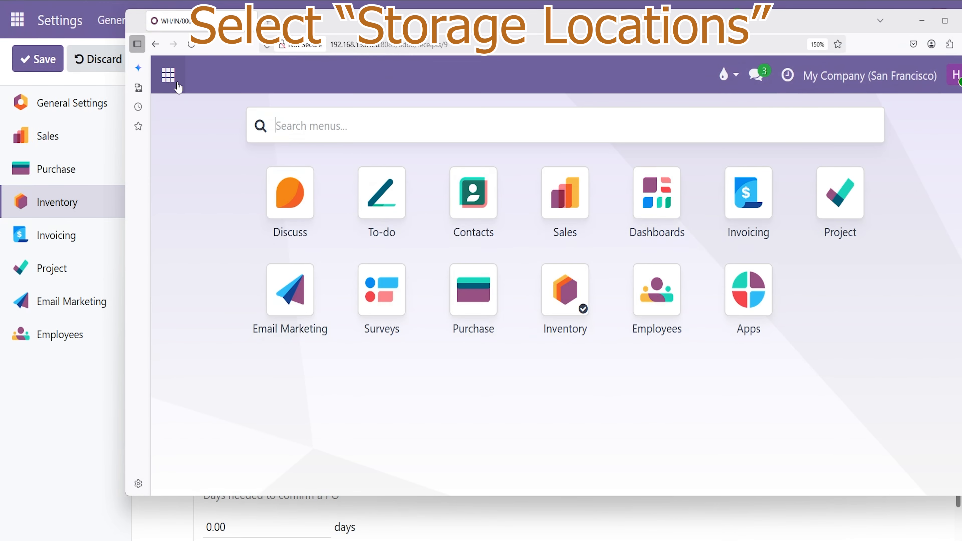
{"action": "left_click", "coordinate": [554, 300]}
- Open receipt WH/IN/00002 in the warehouse user's session and examine the Destination Location field and its selectable locations
{"action": "left_click", "coordinate": [338, 75]}
{"action": "left_click", "coordinate": [353, 138]}
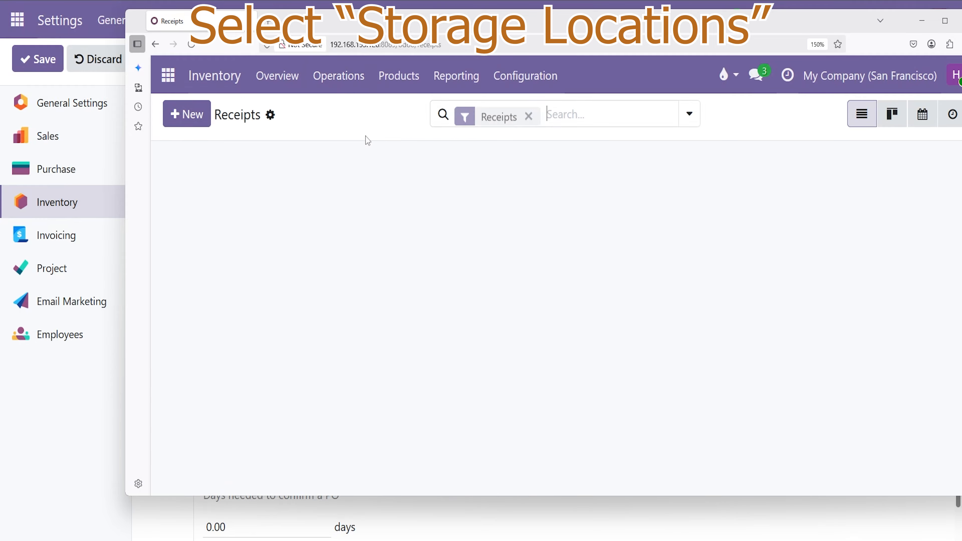
{"action": "left_click", "coordinate": [320, 202]}
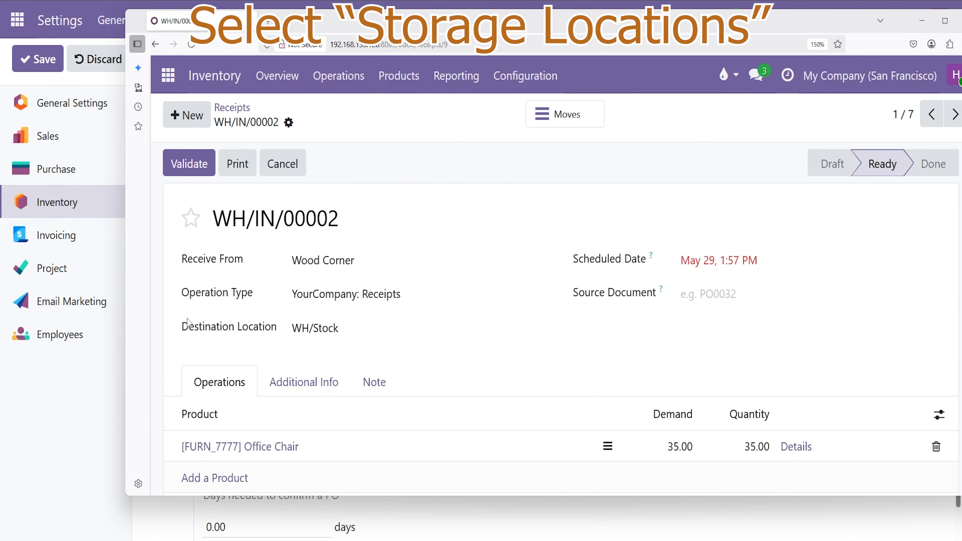
{"action": "left_click_drag", "start_coordinate": [187, 320], "coordinate": [386, 321]}
{"action": "left_click", "coordinate": [333, 328]}
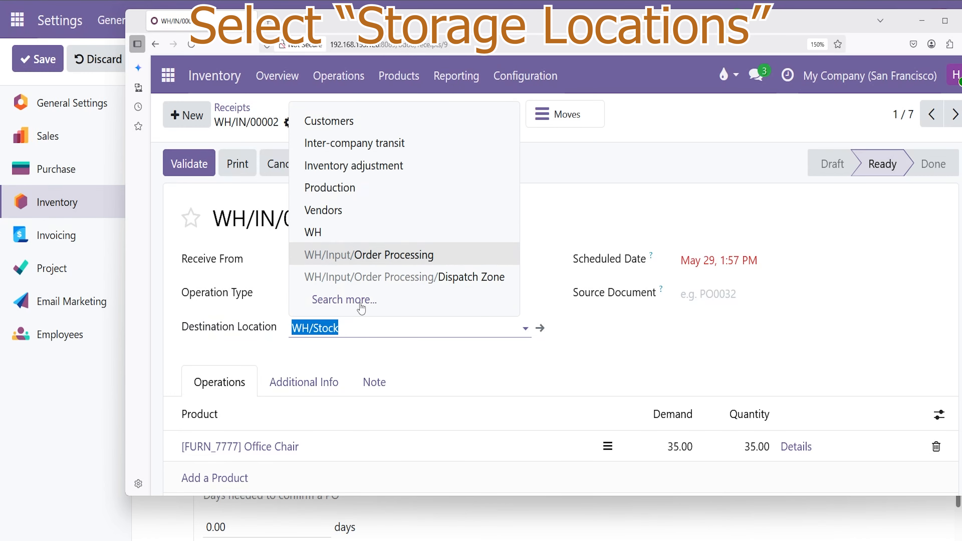
{"action": "left_click_drag", "start_coordinate": [234, 327], "coordinate": [224, 326]}
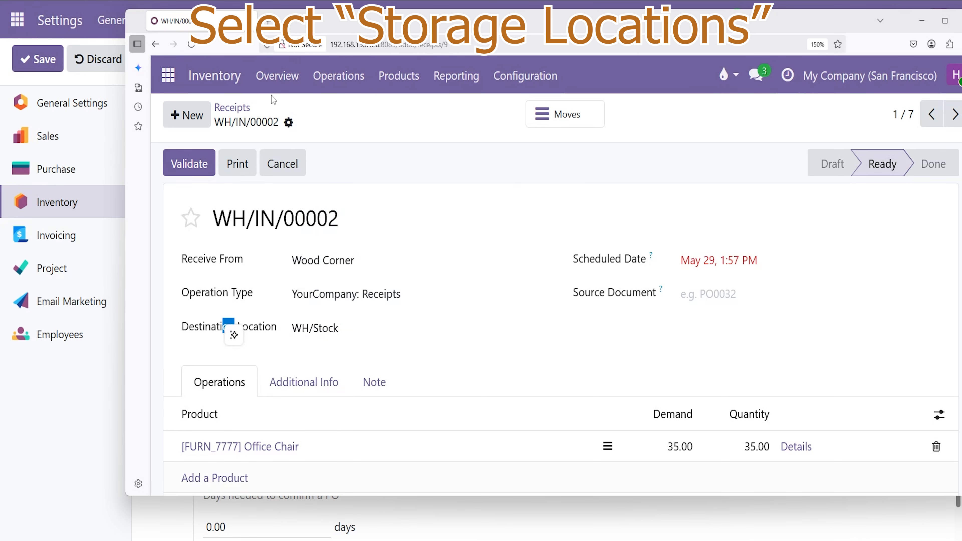
- Open delivery WH/OUT/00030 in the warehouse user's session and examine its Source Location field
{"action": "left_click", "coordinate": [334, 77]}
{"action": "left_click", "coordinate": [352, 159]}
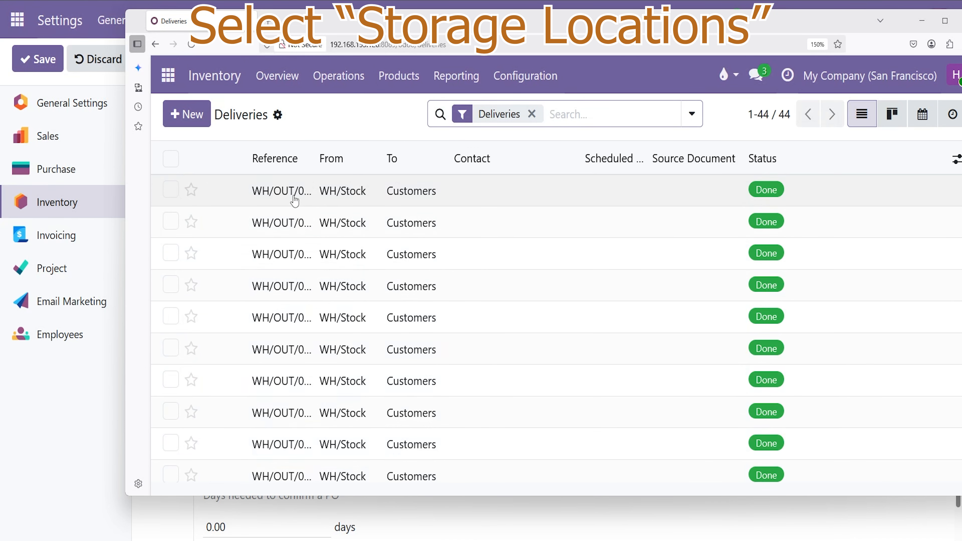
{"action": "left_click", "coordinate": [294, 193]}
{"action": "left_click_drag", "start_coordinate": [232, 326], "coordinate": [193, 327]}
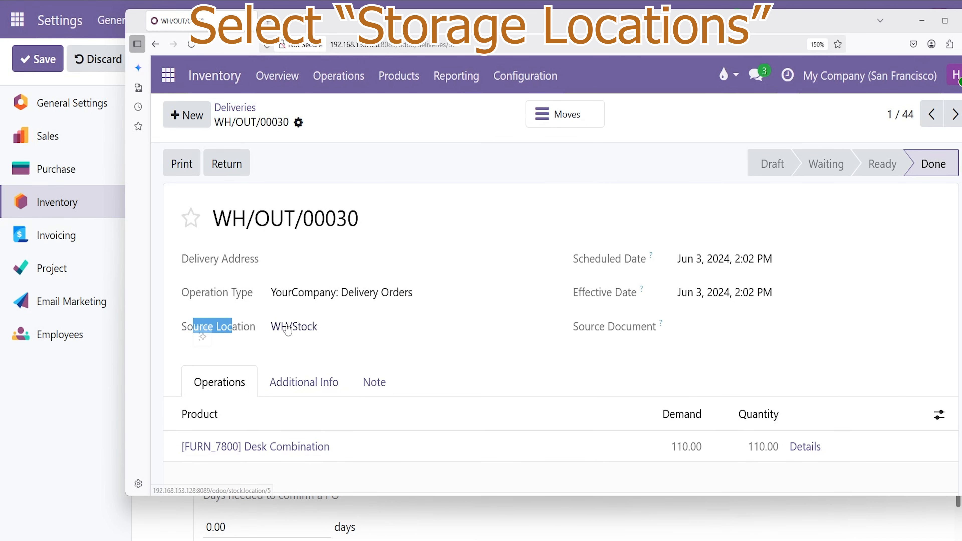
{"action": "left_click", "coordinate": [176, 316]}
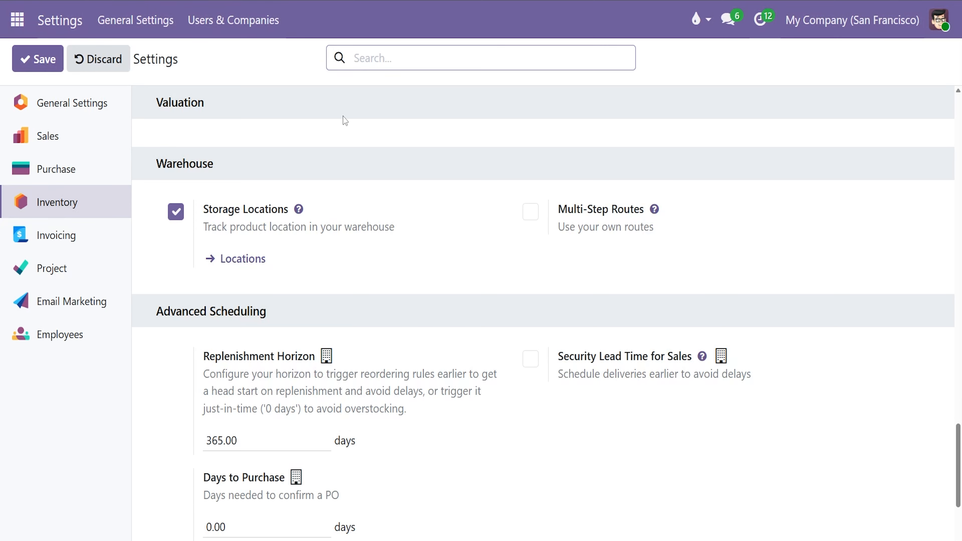
- Switch to the Inventory app in the administrator's session and open the Warehouses list
{"action": "left_click", "coordinate": [17, 20]}
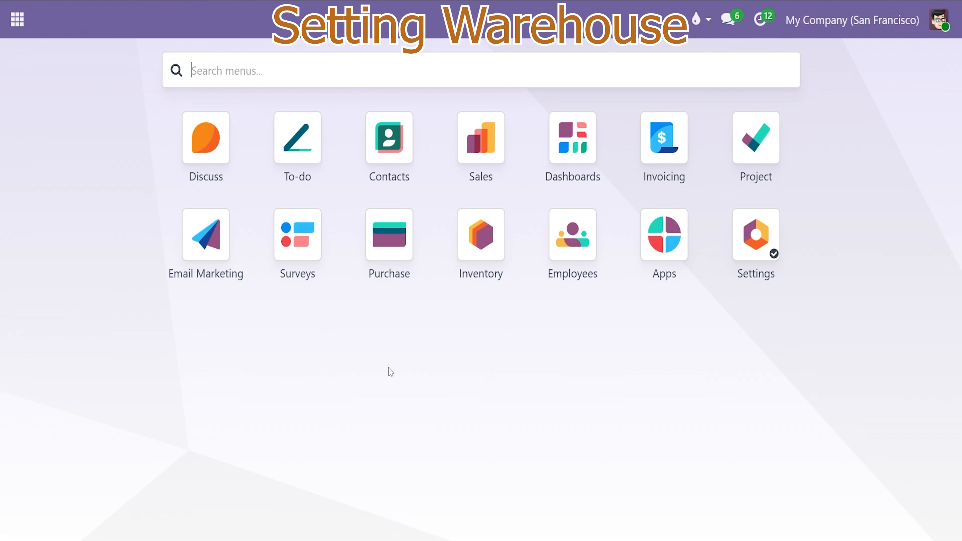
{"action": "left_click", "coordinate": [474, 253]}
{"action": "left_click", "coordinate": [359, 31]}
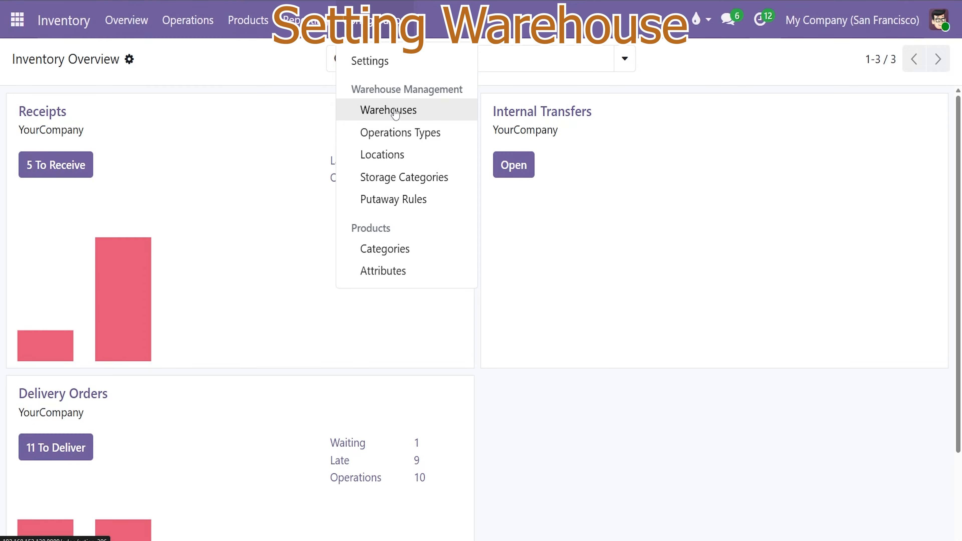
{"action": "left_click", "coordinate": [383, 110]}
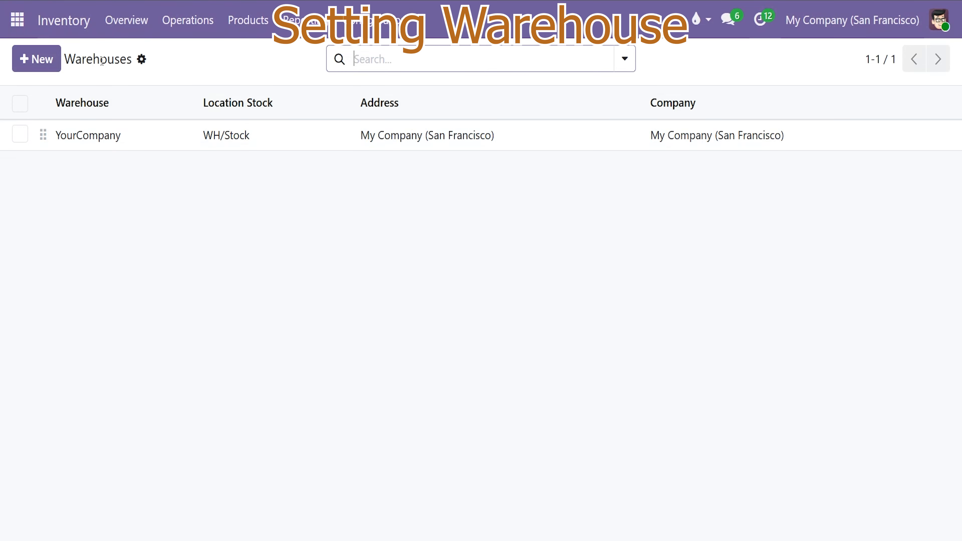
{"action": "left_click_drag", "start_coordinate": [82, 61], "coordinate": [108, 62]}
{"action": "left_click", "coordinate": [108, 63]}
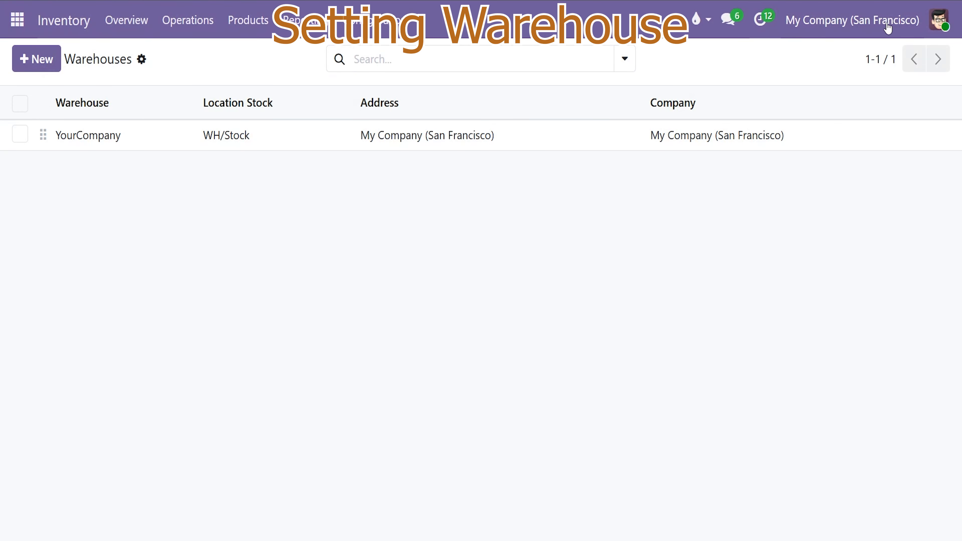
- Open the YourCompany warehouse record and review its warehouse name, short name and address fields
{"action": "left_click", "coordinate": [200, 141]}
{"action": "left_click_drag", "start_coordinate": [196, 147], "coordinate": [27, 139]}
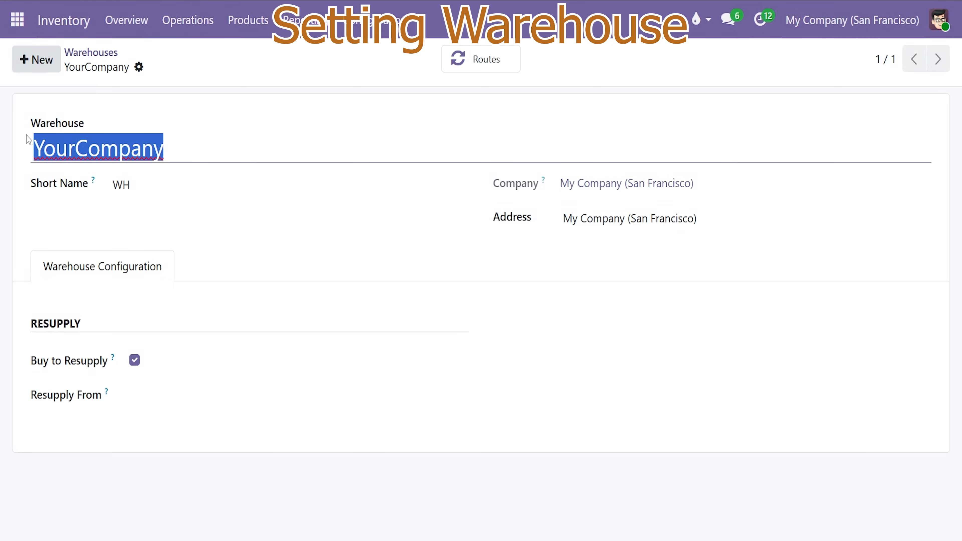
{"action": "key", "text": "Tab"}
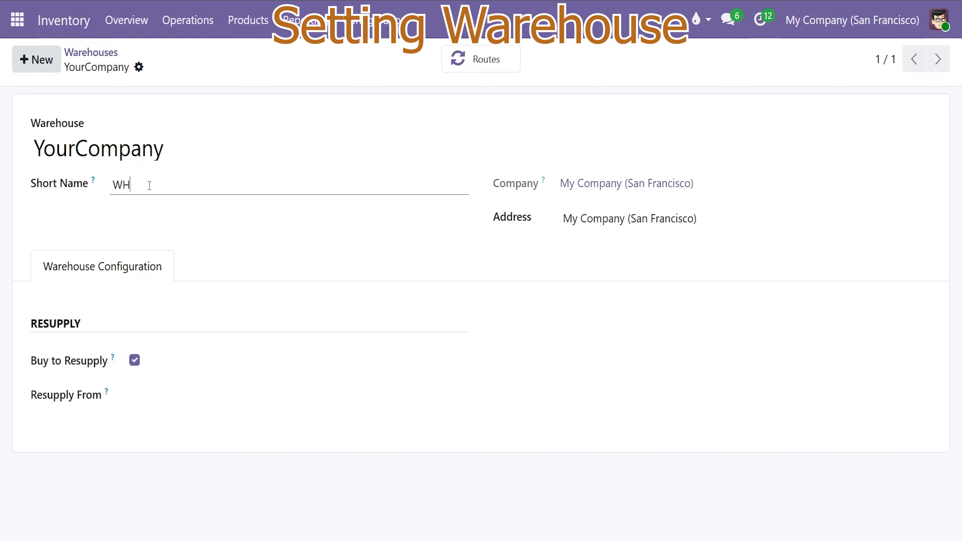
{"action": "left_click", "coordinate": [614, 219]}
{"action": "left_click", "coordinate": [619, 219]}
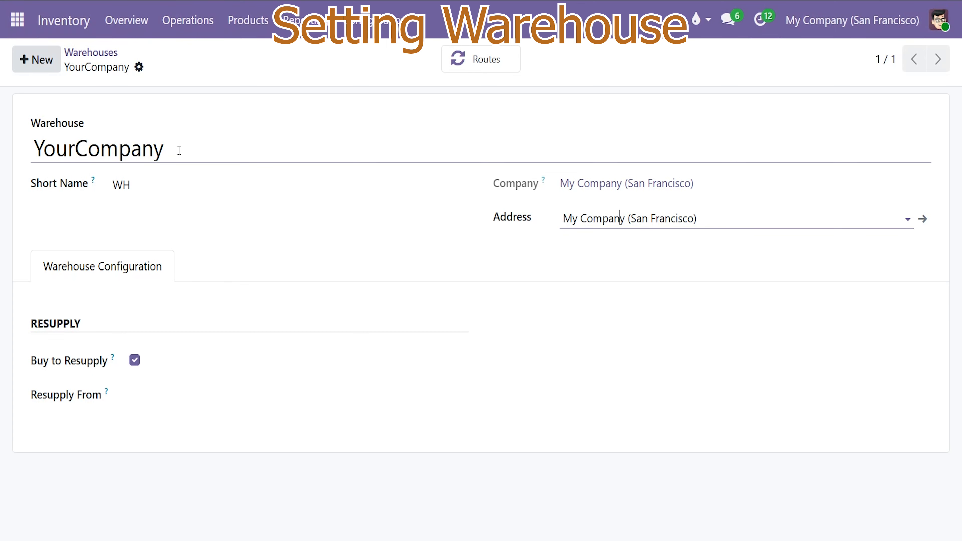
{"action": "left_click_drag", "start_coordinate": [45, 151], "coordinate": [200, 145]}
{"action": "left_click", "coordinate": [210, 146]}
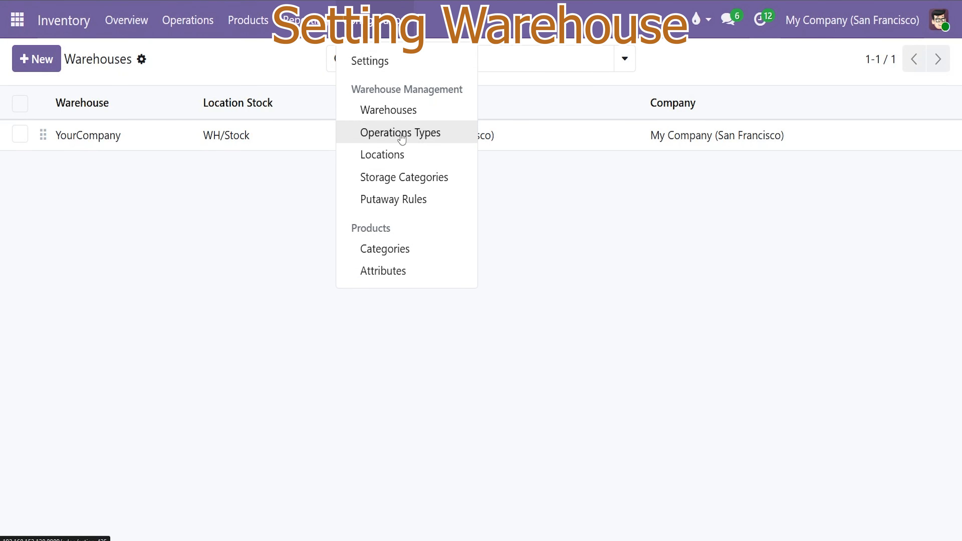
- Open the Operations Types list and compare it with the operation cards on the Inventory Overview in the warehouse user's session
{"action": "left_click", "coordinate": [402, 142]}
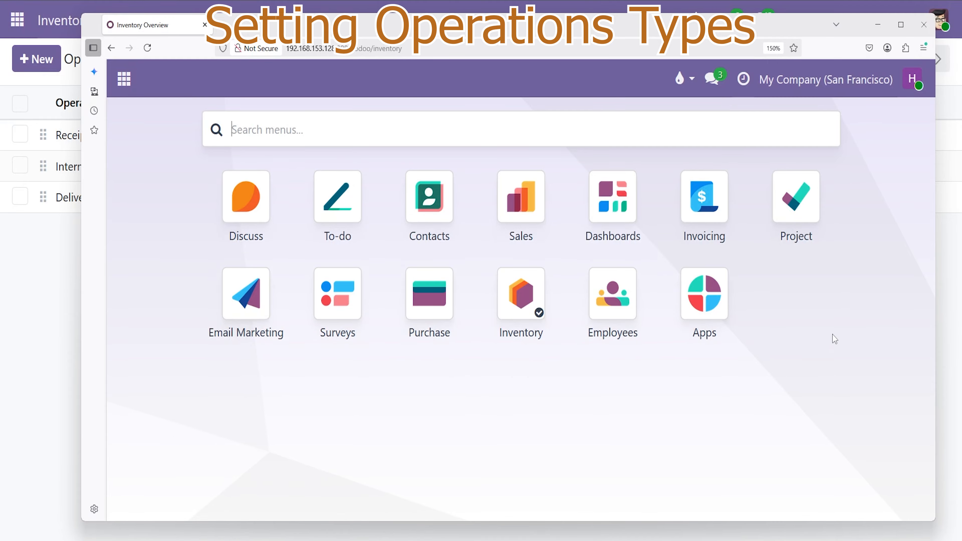
{"action": "left_click_drag", "start_coordinate": [936, 321], "coordinate": [882, 324]}
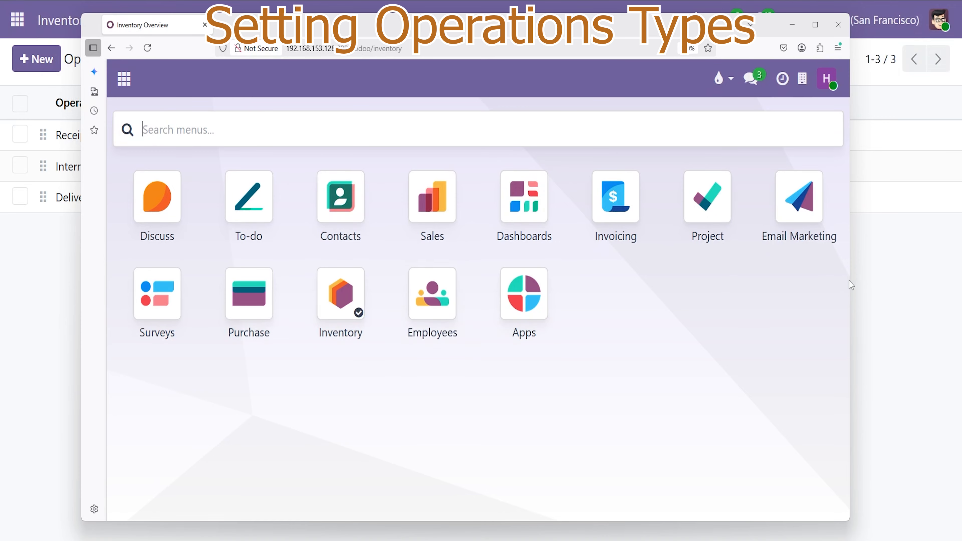
{"action": "left_click", "coordinate": [358, 305]}
{"action": "scroll", "coordinate": [580, 231], "scroll_direction": "down", "scroll_amount": 5}
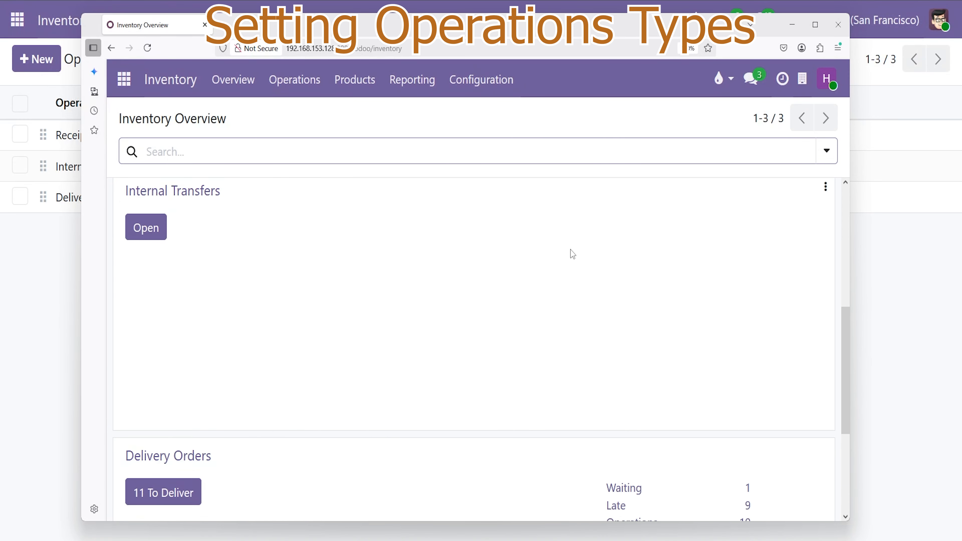
{"action": "scroll", "coordinate": [682, 213], "scroll_direction": "up", "scroll_amount": 3}
{"action": "left_click_drag", "start_coordinate": [854, 175], "coordinate": [896, 175]}
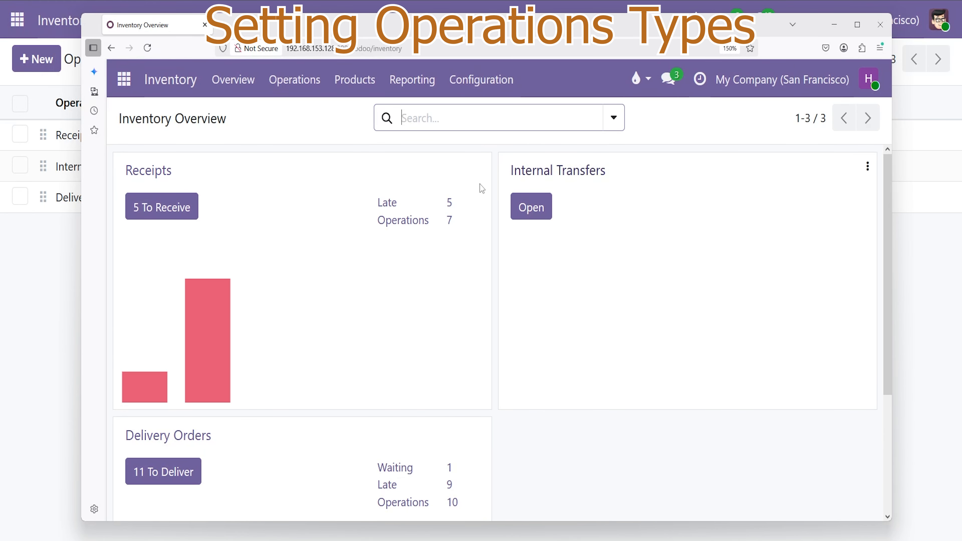
{"action": "scroll", "coordinate": [262, 282], "scroll_direction": "down", "scroll_amount": 3}
{"action": "scroll", "coordinate": [616, 222], "scroll_direction": "up", "scroll_amount": 3}
{"action": "scroll", "coordinate": [335, 302], "scroll_direction": "down", "scroll_amount": 3}
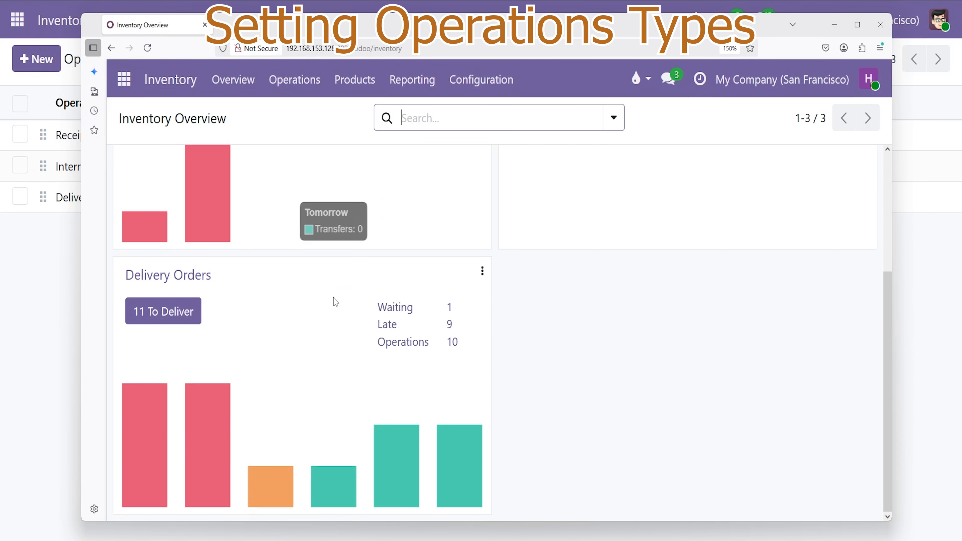
{"action": "scroll", "coordinate": [335, 302], "scroll_direction": "up", "scroll_amount": 3}
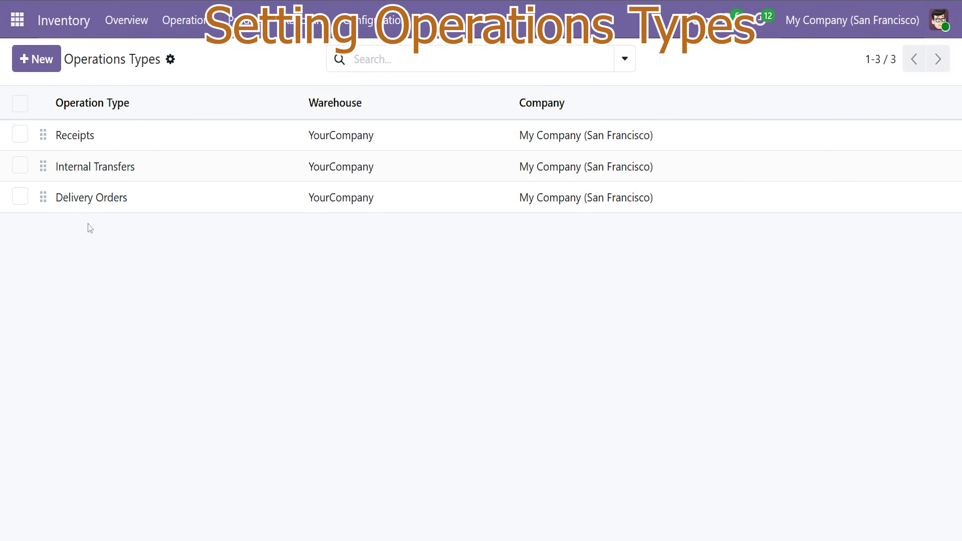
- Open the WH/Stock record from the administrator's Locations list and review its name and selectable parent locations
{"action": "left_click", "coordinate": [375, 23]}
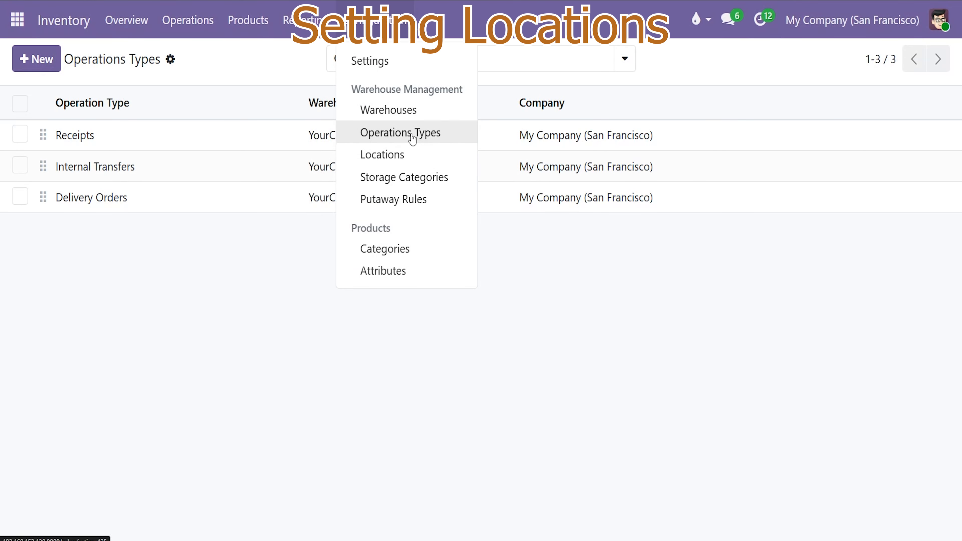
{"action": "left_click", "coordinate": [392, 156]}
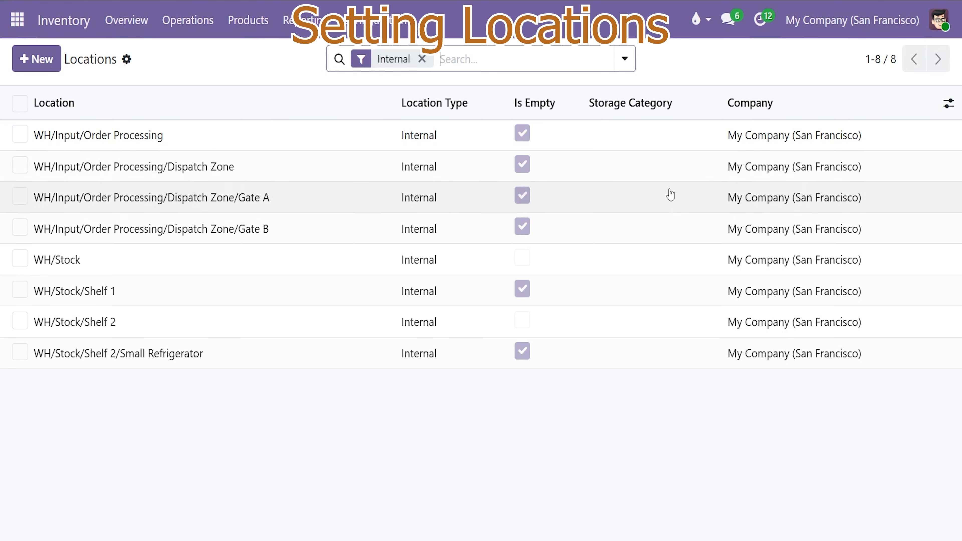
{"action": "left_click", "coordinate": [87, 265]}
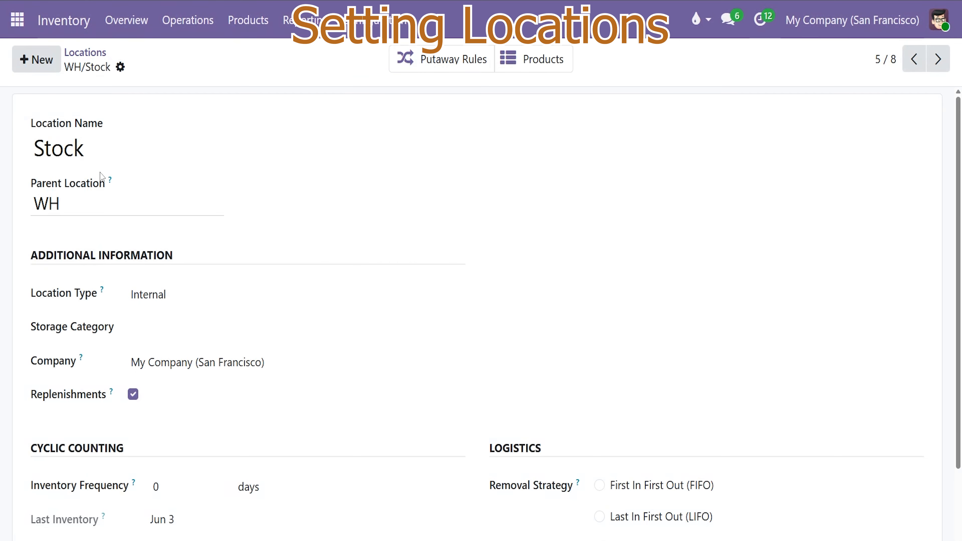
{"action": "double_click", "coordinate": [30, 154]}
{"action": "left_click", "coordinate": [69, 206]}
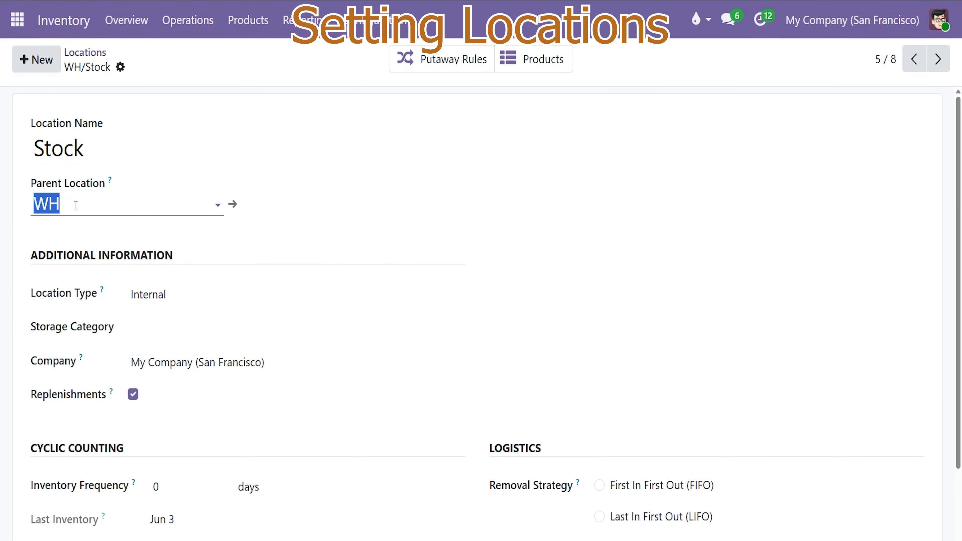
{"action": "left_click", "coordinate": [76, 206]}
{"action": "left_click", "coordinate": [76, 187]}
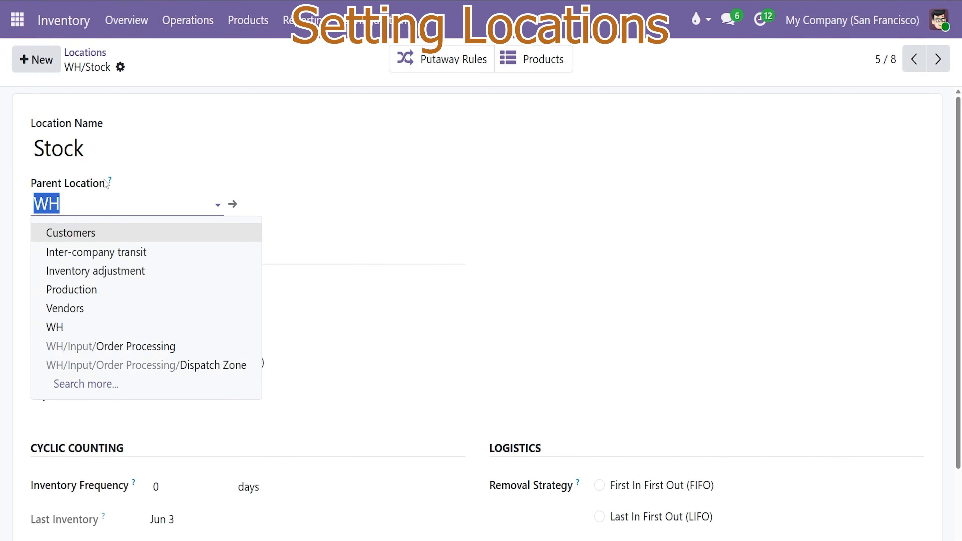
{"action": "left_click", "coordinate": [525, 167]}
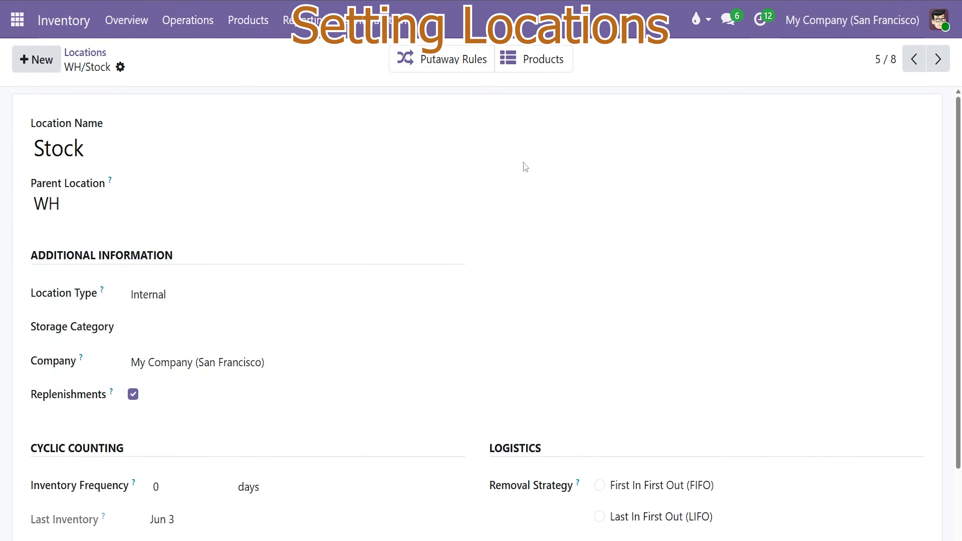
- Return to the Locations list and check the optional Is Empty column by hiding and reshowing it
{"action": "left_click", "coordinate": [87, 56]}
{"action": "left_click", "coordinate": [625, 59]}
{"action": "left_click", "coordinate": [869, 74]}
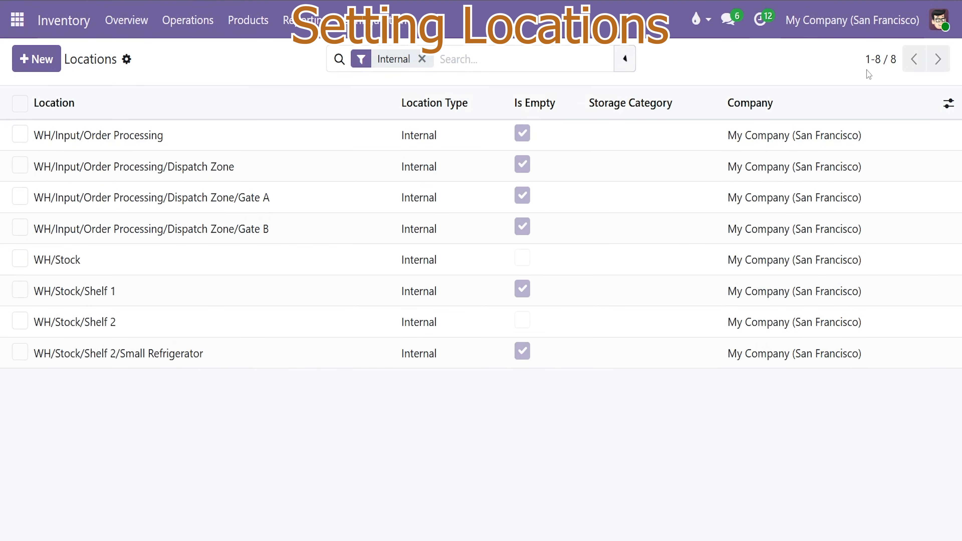
{"action": "left_click", "coordinate": [948, 103]}
{"action": "left_click", "coordinate": [887, 135]}
{"action": "left_click", "coordinate": [887, 135]}
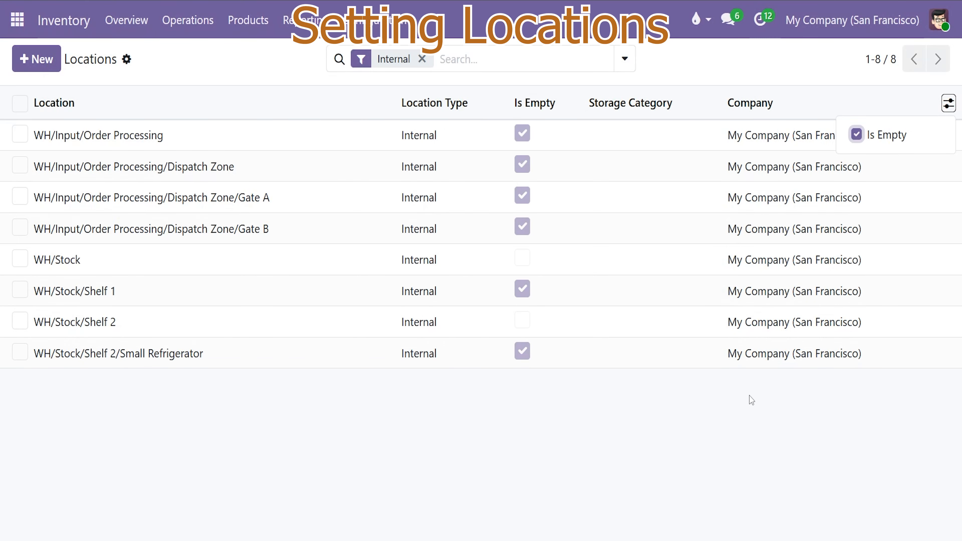
{"action": "left_click", "coordinate": [749, 399]}
- Filter the locations by Customer instead of Internal, then clear the filter to list all locations
{"action": "left_click", "coordinate": [624, 59]}
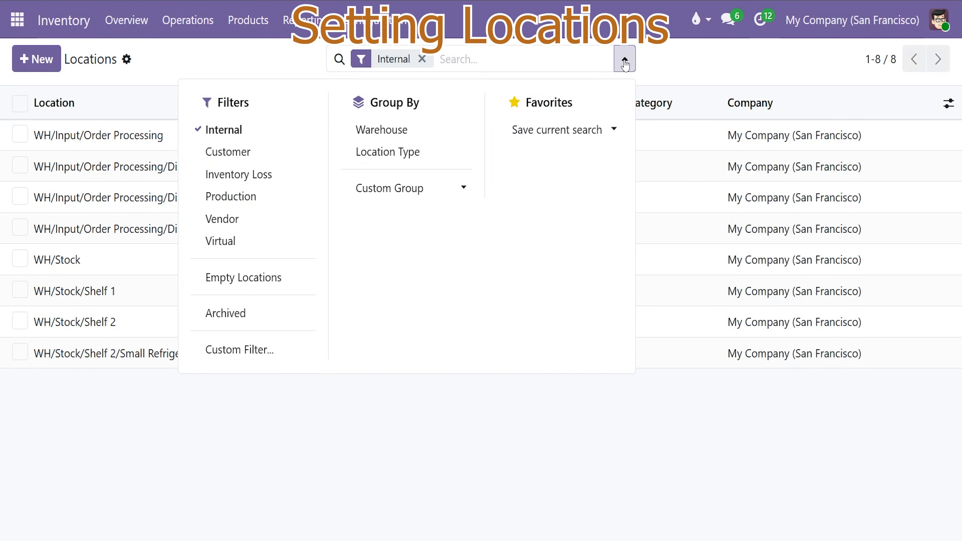
{"action": "left_click", "coordinate": [219, 151]}
{"action": "left_click", "coordinate": [223, 130]}
{"action": "left_click", "coordinate": [71, 154]}
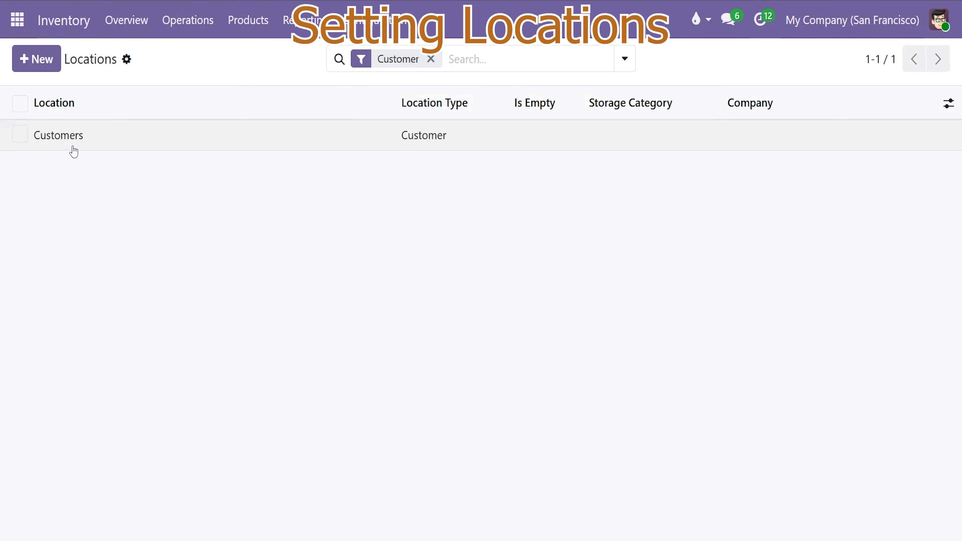
{"action": "left_click", "coordinate": [431, 58]}
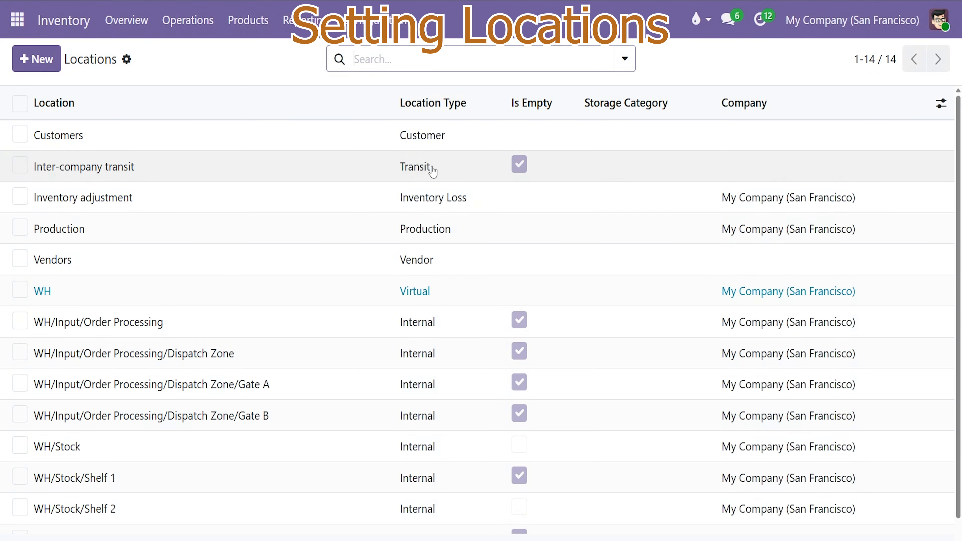
- Group the locations by Location Type and briefly apply the Empty Locations filter before removing it
{"action": "left_click", "coordinate": [618, 63]}
{"action": "left_click", "coordinate": [403, 152]}
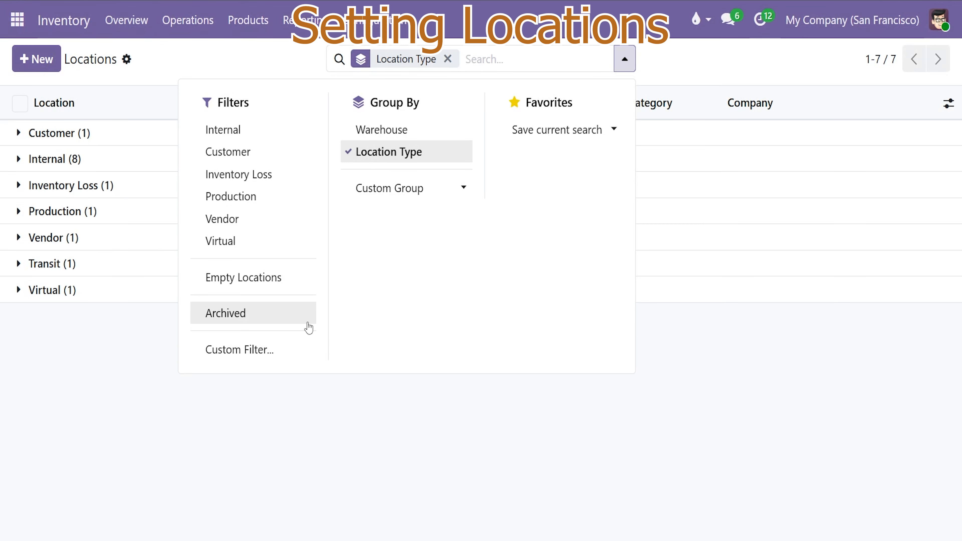
{"action": "left_click", "coordinate": [273, 277]}
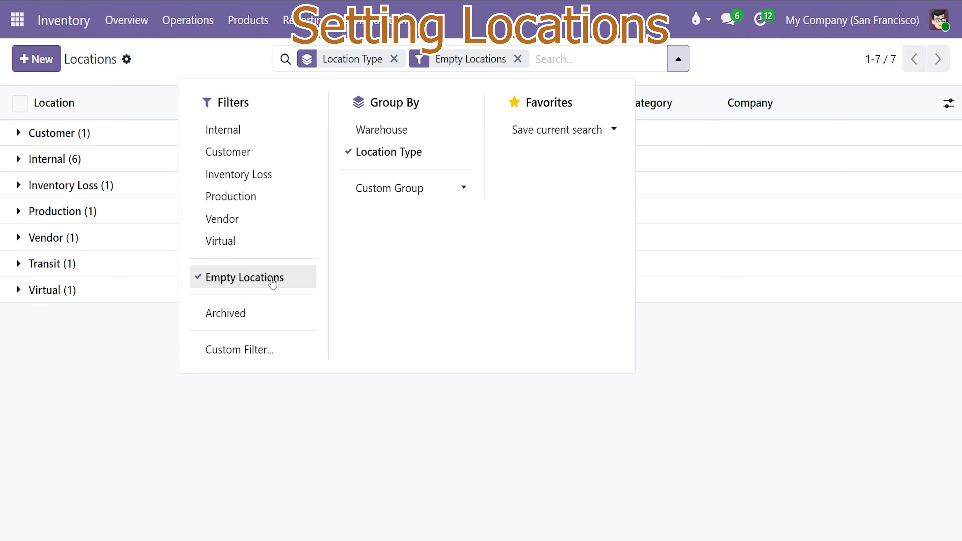
{"action": "left_click", "coordinate": [273, 277]}
{"action": "left_click", "coordinate": [440, 403]}
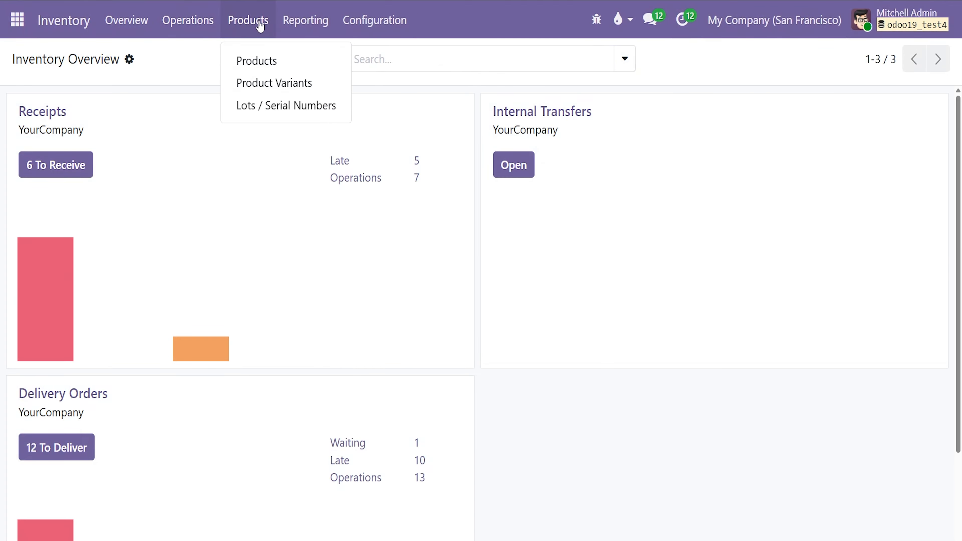
- Start a new product named Sony EARPAD with its inventory tracked By Quantity
{"action": "left_click", "coordinate": [244, 61]}
{"action": "left_click", "coordinate": [43, 63]}
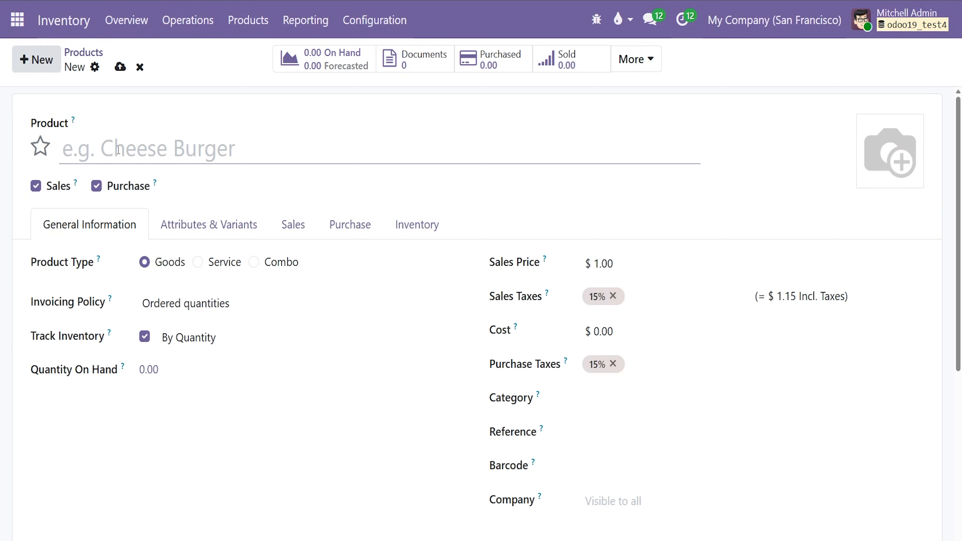
{"action": "type", "text": "Sony EARPAD"}
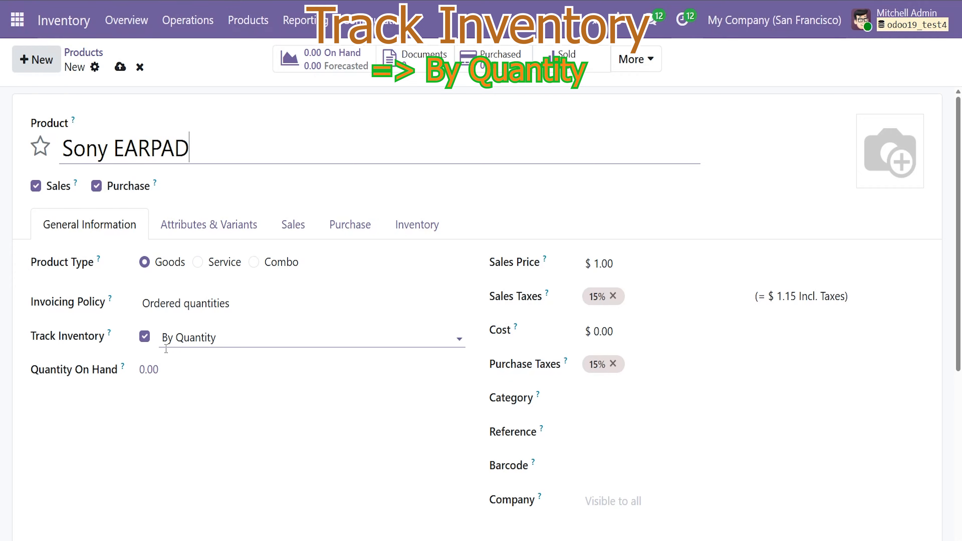
{"action": "left_click", "coordinate": [143, 343]}
{"action": "left_click", "coordinate": [145, 339]}
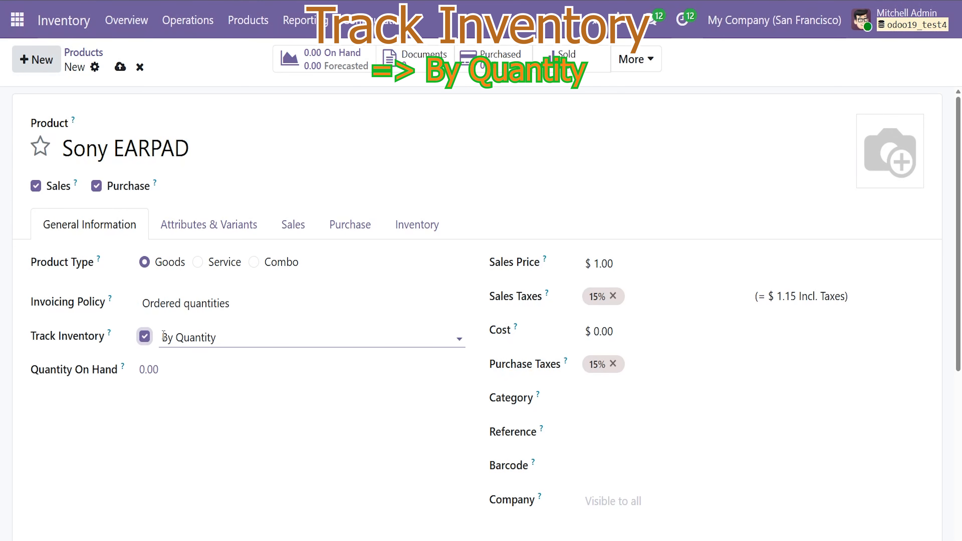
- Check the Sony EARPAD product's logistics and counterpart locations, and save the product with the ear pad photo
{"action": "left_click", "coordinate": [425, 231]}
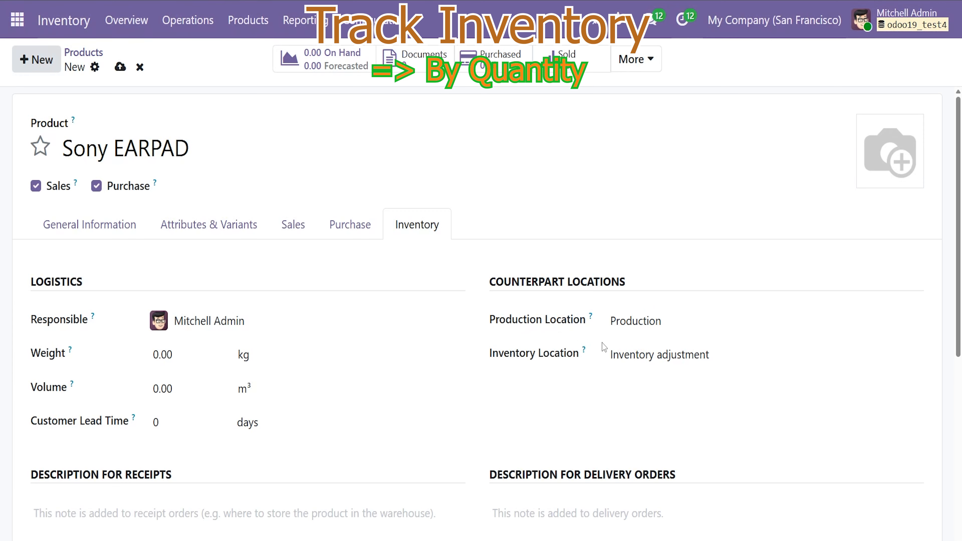
{"action": "left_click", "coordinate": [89, 226]}
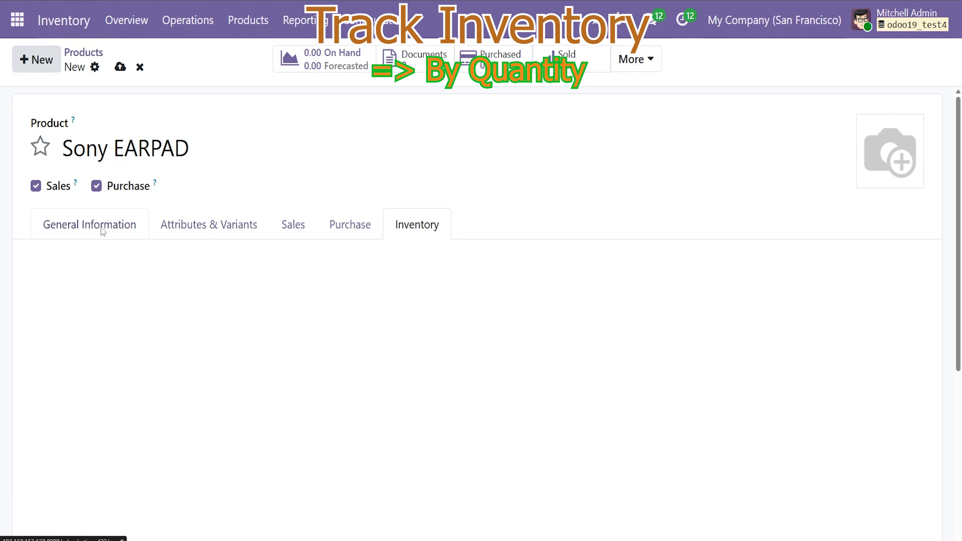
{"action": "scroll", "coordinate": [454, 427], "scroll_direction": "down", "scroll_amount": 3}
{"action": "scroll", "coordinate": [453, 427], "scroll_direction": "up", "scroll_amount": 3}
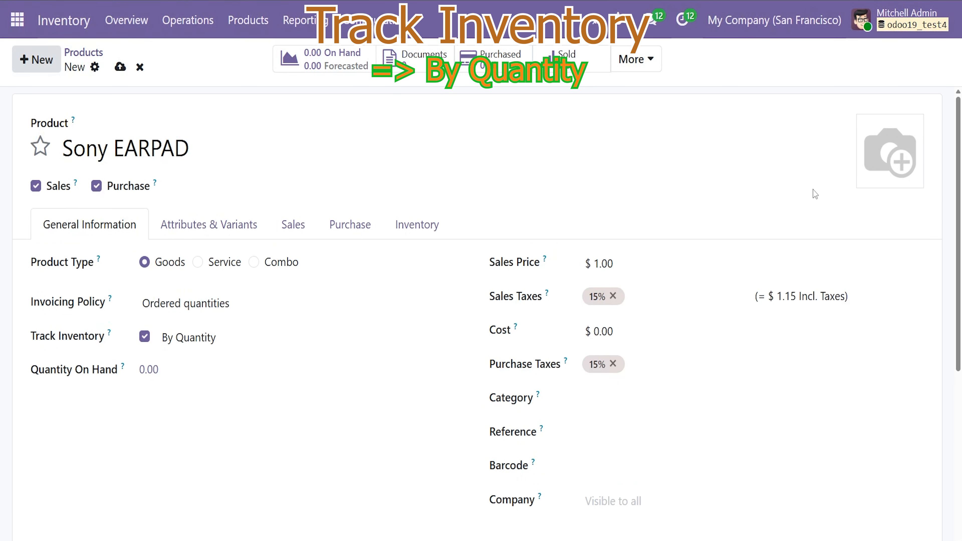
{"action": "left_click", "coordinate": [120, 67]}
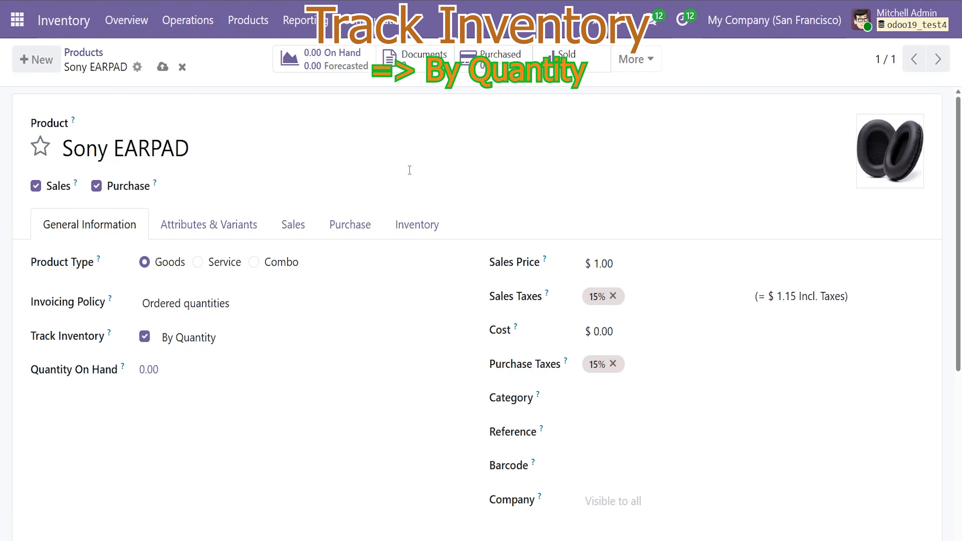
{"action": "scroll", "coordinate": [679, 374], "scroll_direction": "down", "scroll_amount": 4}
{"action": "scroll", "coordinate": [679, 374], "scroll_direction": "up", "scroll_amount": 4}
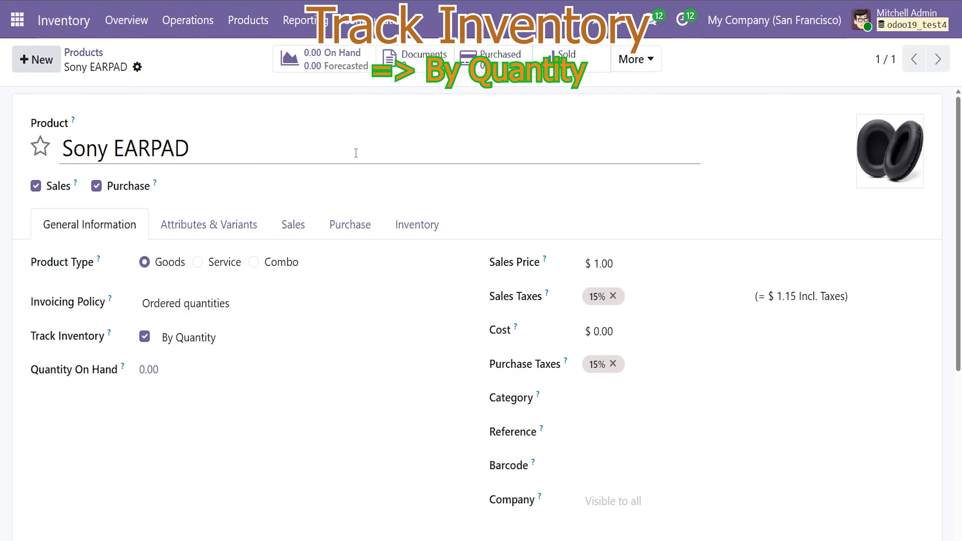
- Start another product named Sony 1000X The ColleXion and use Product-Intro-Plate-3-3.webp as its image
{"action": "left_click", "coordinate": [51, 59]}
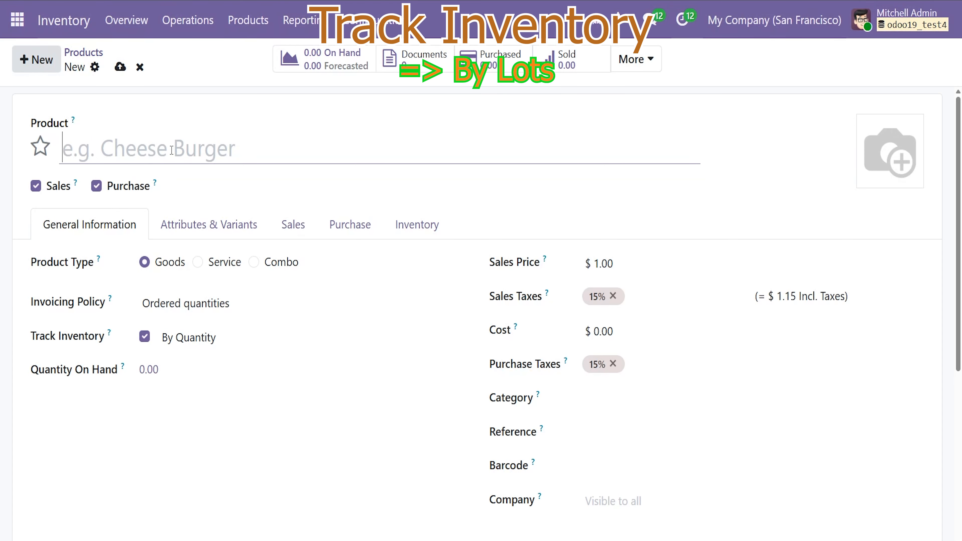
{"action": "type", "text": "Sony 1000X The ColleXion"}
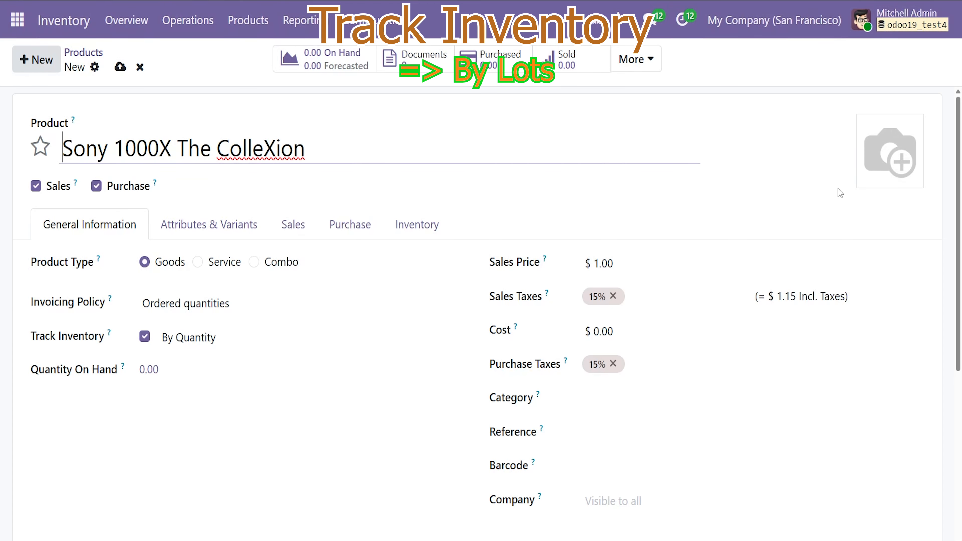
{"action": "left_click", "coordinate": [871, 179]}
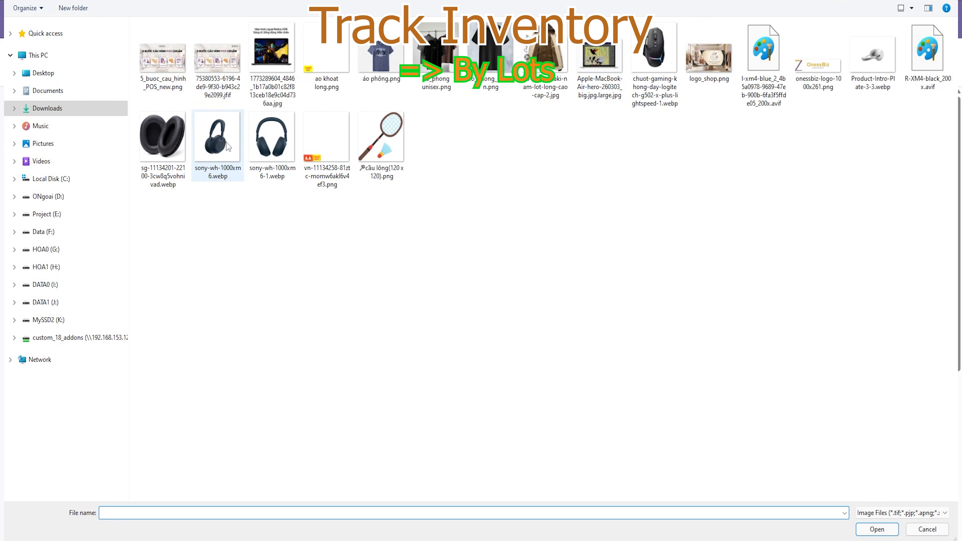
{"action": "double_click", "coordinate": [871, 55]}
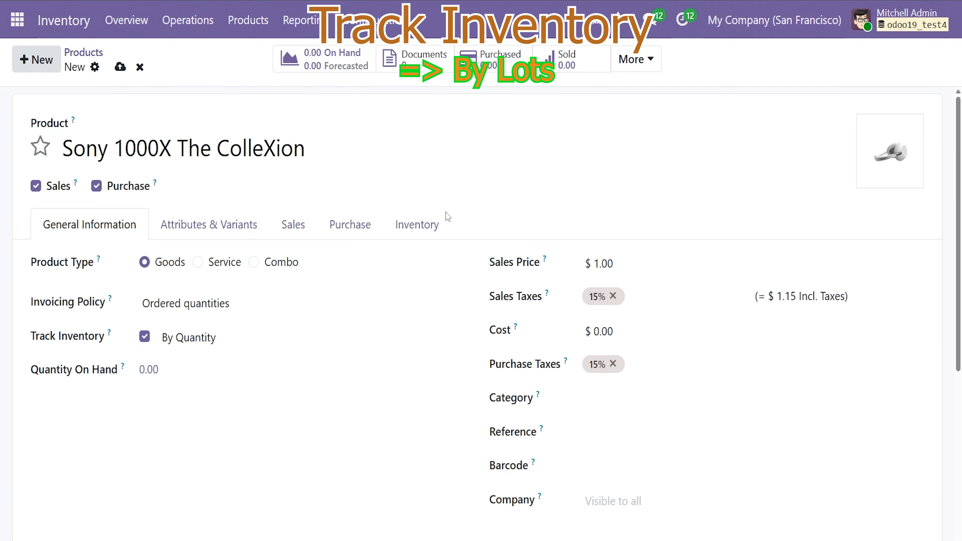
- Set Track Inventory to By Lots for Sony 1000X The ColleXion and open the product's inventory settings
{"action": "left_click", "coordinate": [133, 338]}
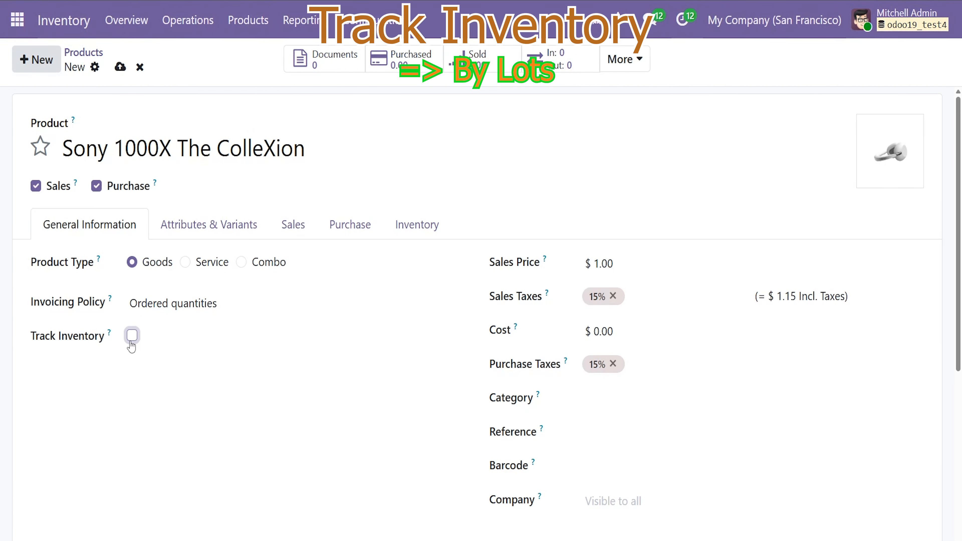
{"action": "left_click", "coordinate": [132, 336]}
{"action": "left_click", "coordinate": [227, 343]}
{"action": "left_click", "coordinate": [216, 390]}
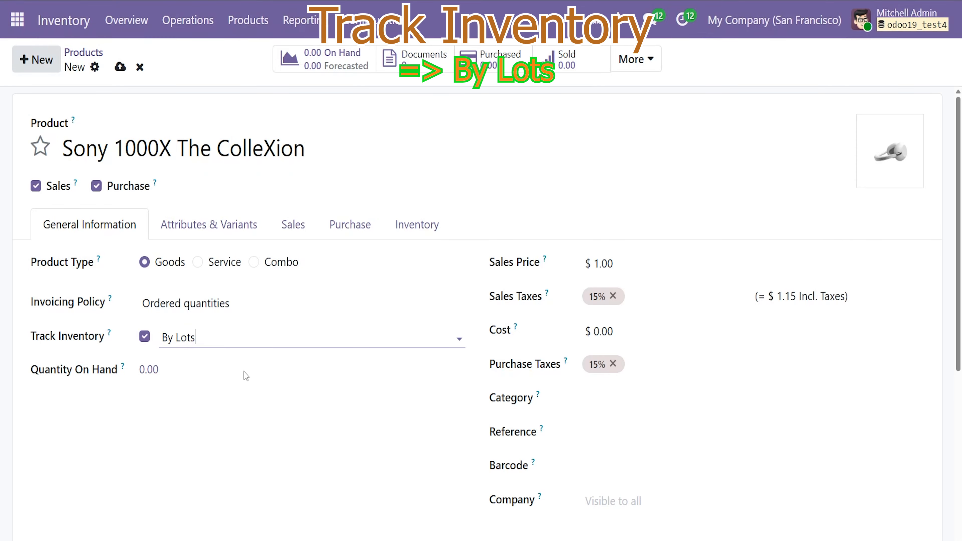
{"action": "scroll", "coordinate": [451, 391], "scroll_direction": "down", "scroll_amount": 2}
{"action": "scroll", "coordinate": [445, 241], "scroll_direction": "up", "scroll_amount": 2}
{"action": "left_click", "coordinate": [436, 226]}
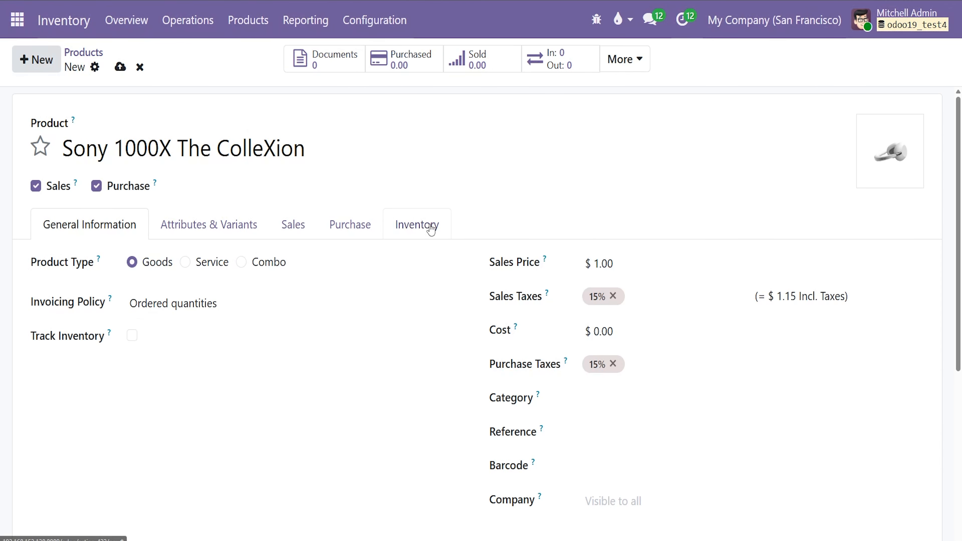
- Check the inventory settings of Sony 1000X The ColleXion without tracking, and enable Track Inventory to compare them
{"action": "left_click", "coordinate": [417, 224]}
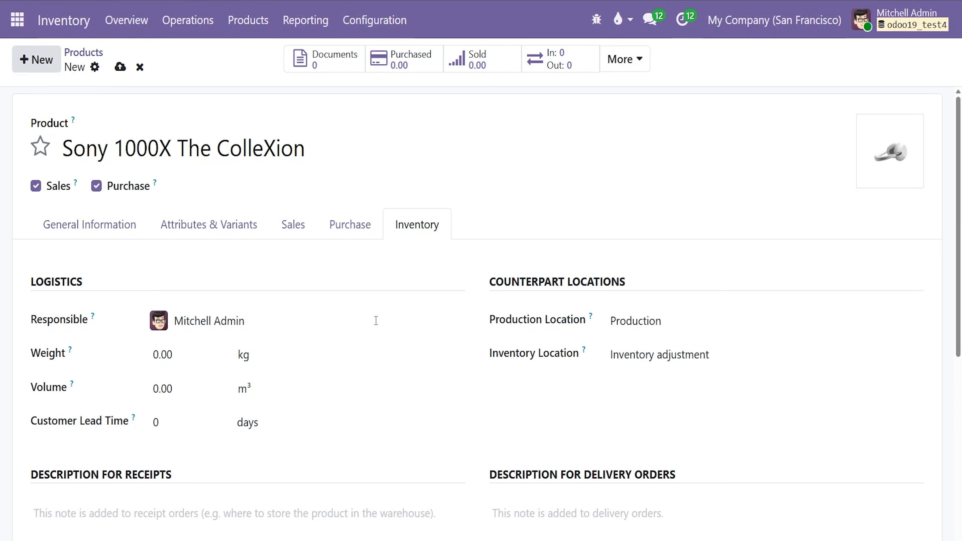
{"action": "left_click", "coordinate": [90, 224]}
{"action": "left_click", "coordinate": [131, 336]}
{"action": "left_click", "coordinate": [416, 237]}
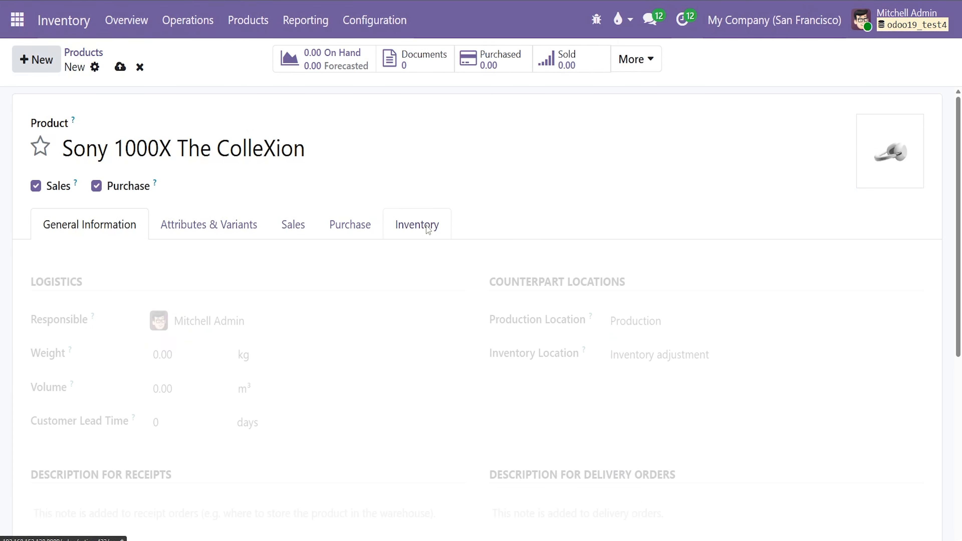
- Track Sony 1000X The ColleXion By Lots and save the product after checking its traceability settings
{"action": "left_click", "coordinate": [105, 228]}
{"action": "left_click", "coordinate": [190, 338]}
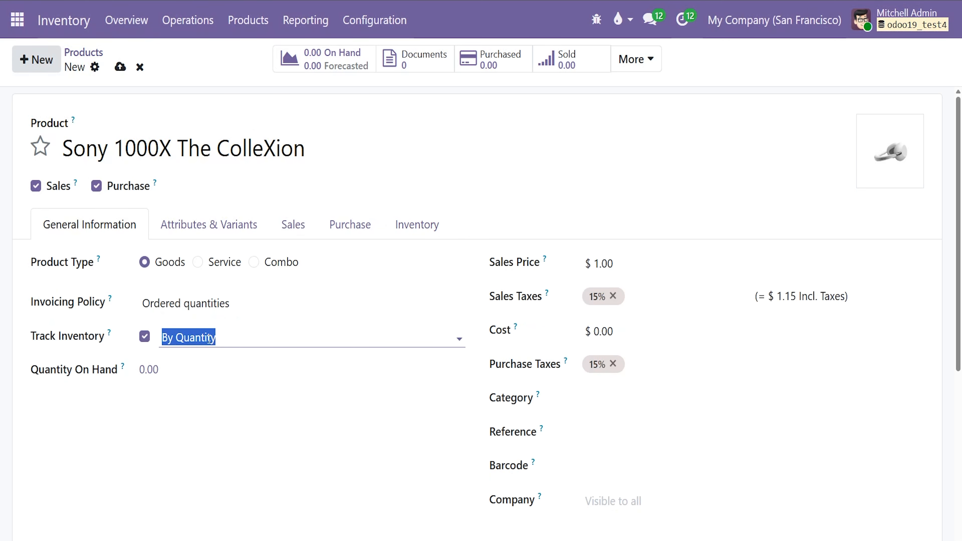
{"action": "left_click", "coordinate": [182, 389]}
{"action": "left_click", "coordinate": [414, 228]}
{"action": "mouse_move", "coordinate": [564, 372]}
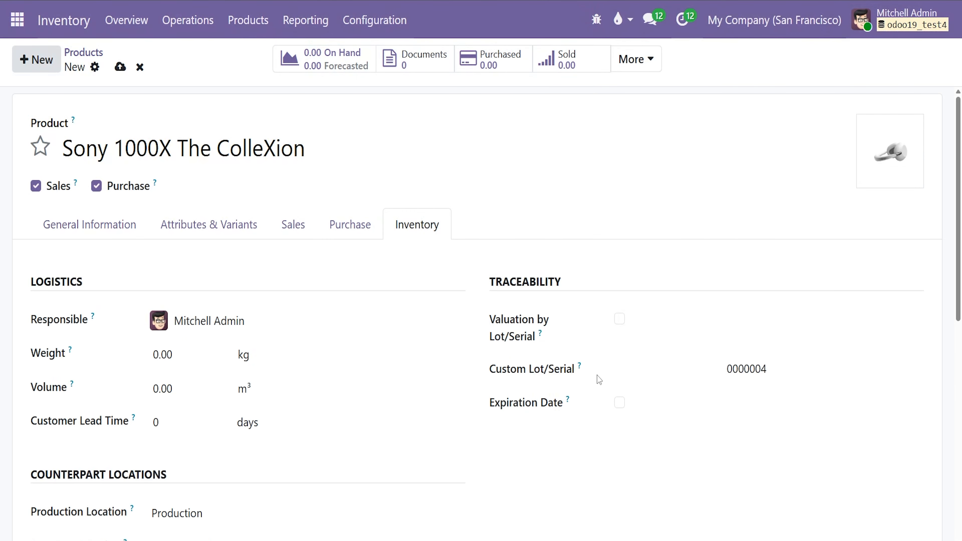
{"action": "left_click", "coordinate": [94, 228]}
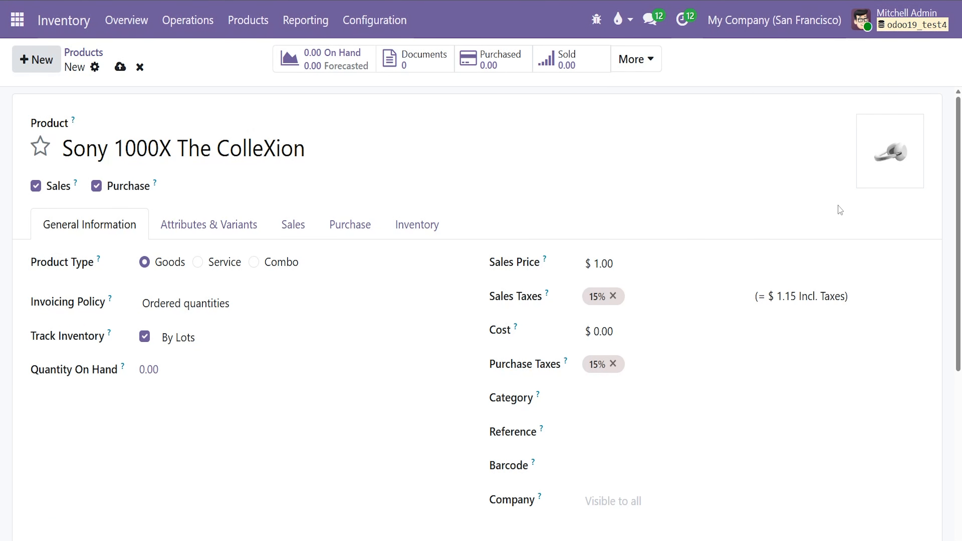
{"action": "left_click", "coordinate": [120, 67]}
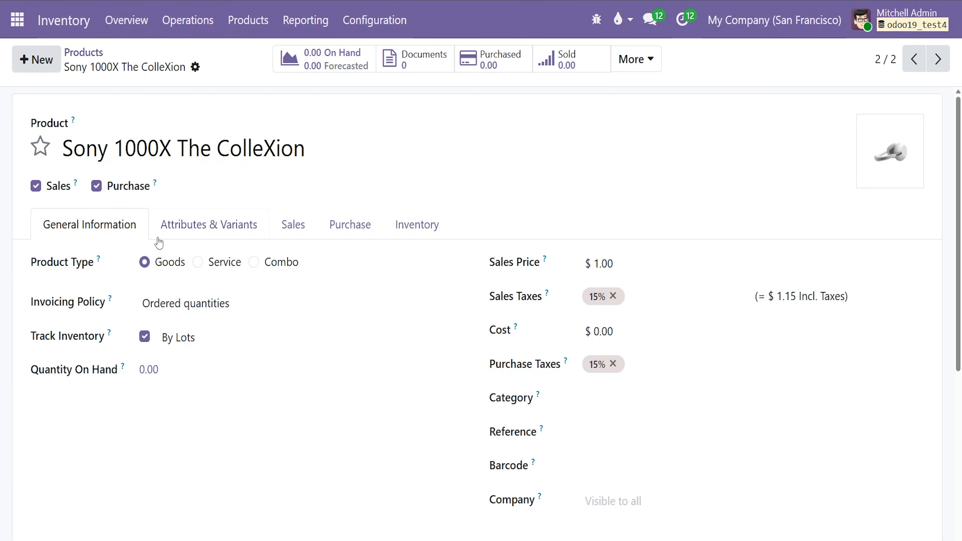
- Start a new product named MacBook Pro 16 inch M5 Pro 2026
{"action": "left_click", "coordinate": [44, 64]}
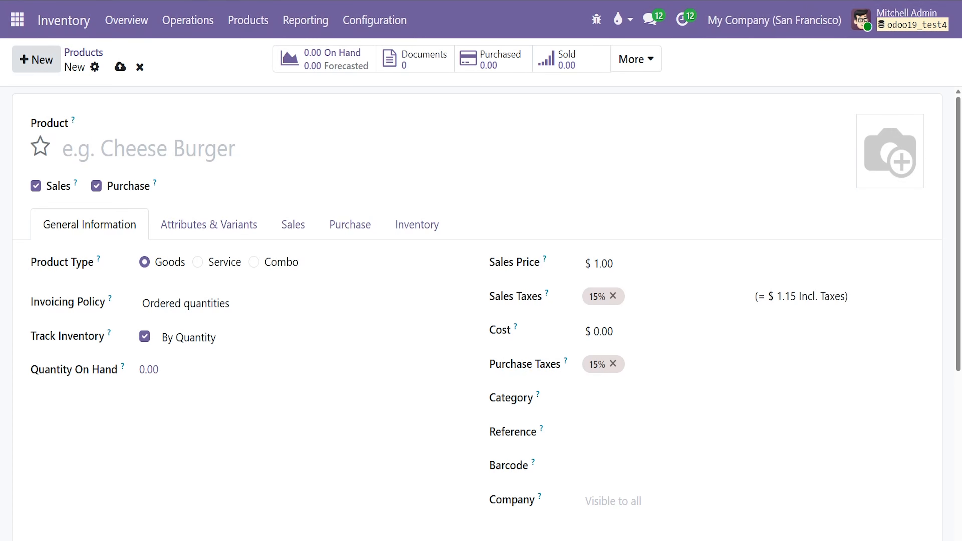
{"action": "type", "text": "MacBook Pro 16 inch M5 Pro 2026 (24GB 1TB) 18CPU 20GPU"}
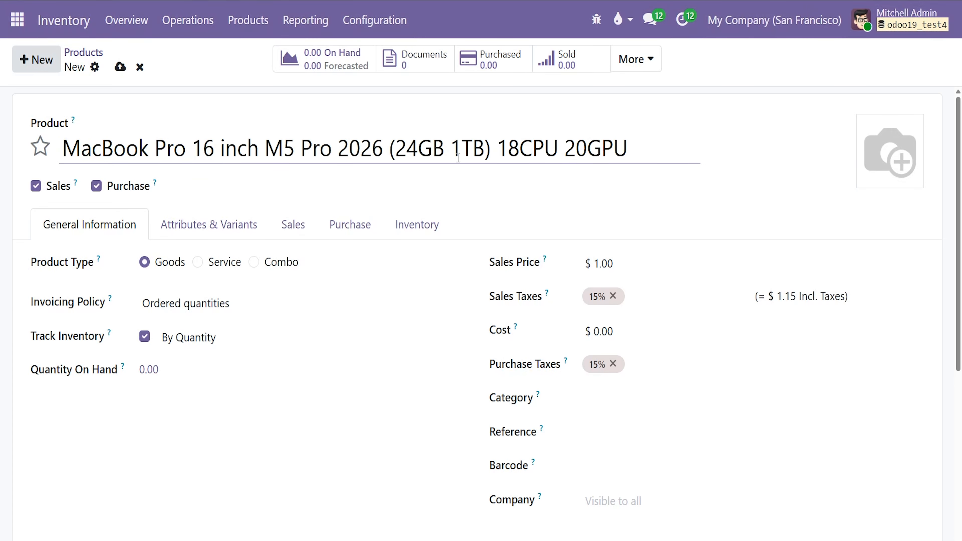
{"action": "left_click_drag", "start_coordinate": [643, 146], "coordinate": [374, 148]}
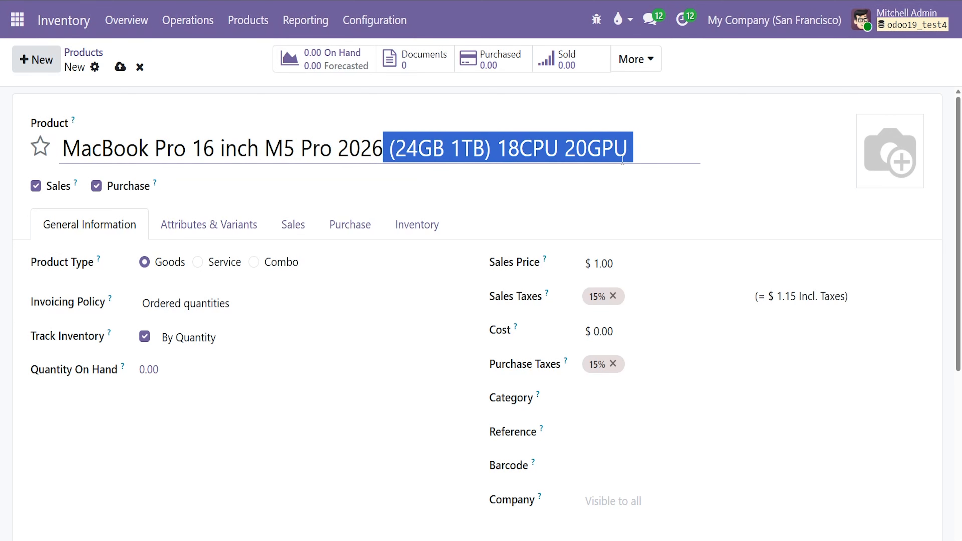
{"action": "key", "text": "BackSpace"}
- Set Track Inventory to By Unique Serial Number for the MacBook and check its traceability settings
{"action": "left_click", "coordinate": [178, 337]}
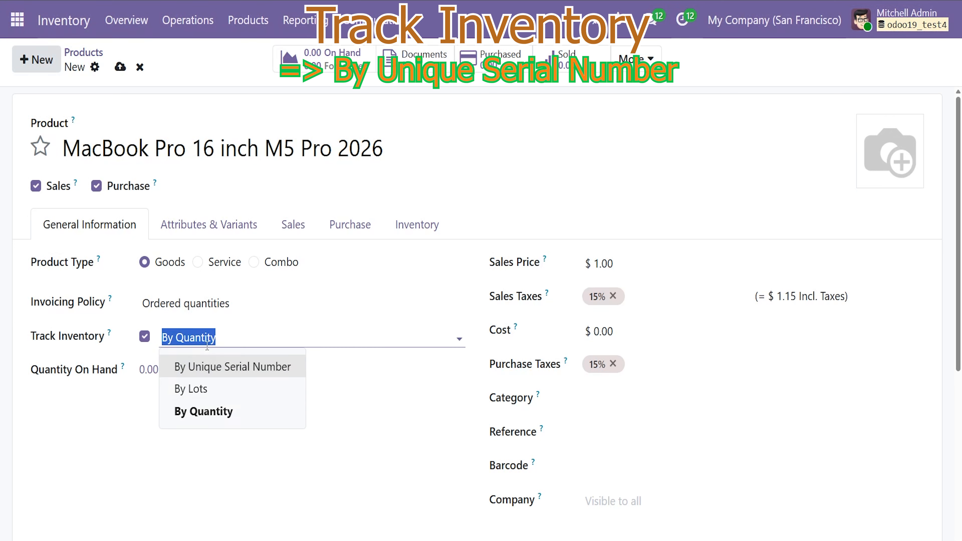
{"action": "left_click", "coordinate": [255, 367]}
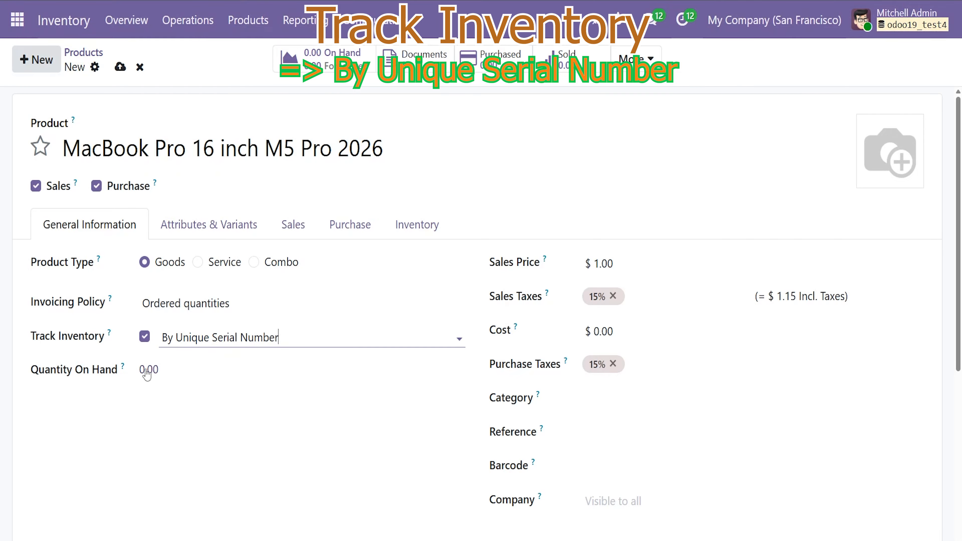
{"action": "left_click", "coordinate": [435, 225]}
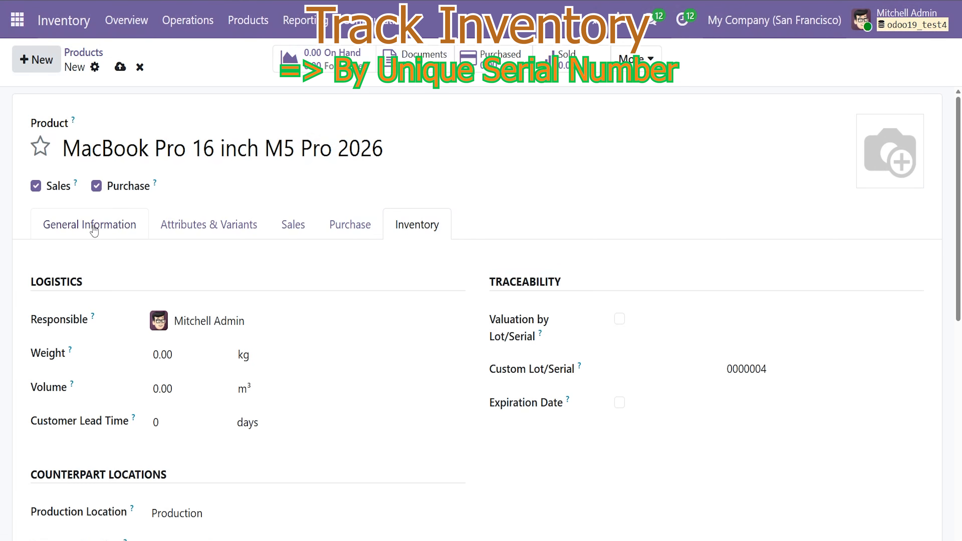
- Use the Liquid Retina XDR display picture from Downloads as the MacBook's image and save the product
{"action": "left_click", "coordinate": [94, 229]}
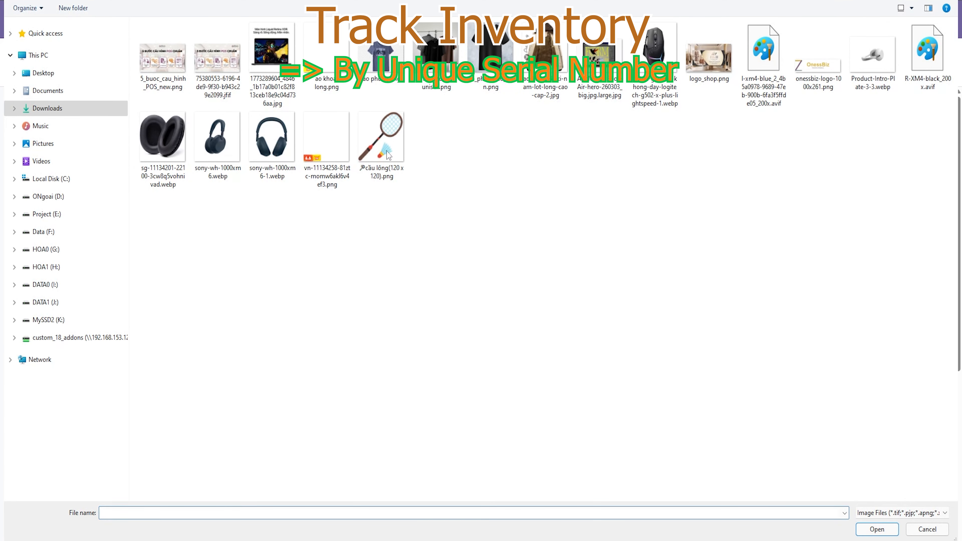
{"action": "double_click", "coordinate": [271, 48]}
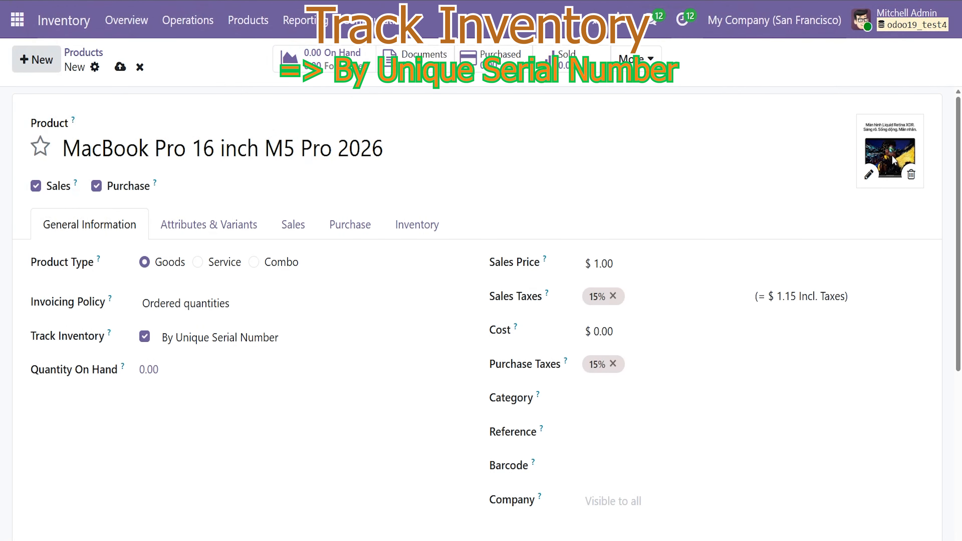
{"action": "left_click", "coordinate": [127, 71]}
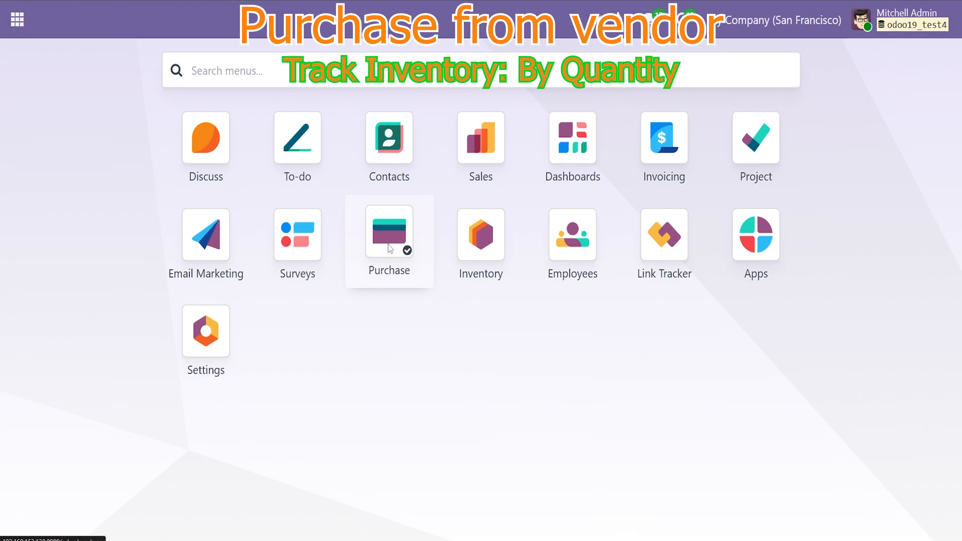
- Switch to the Purchase app and start a new request for quotation with Acme Corporation as the vendor
{"action": "left_click", "coordinate": [388, 233]}
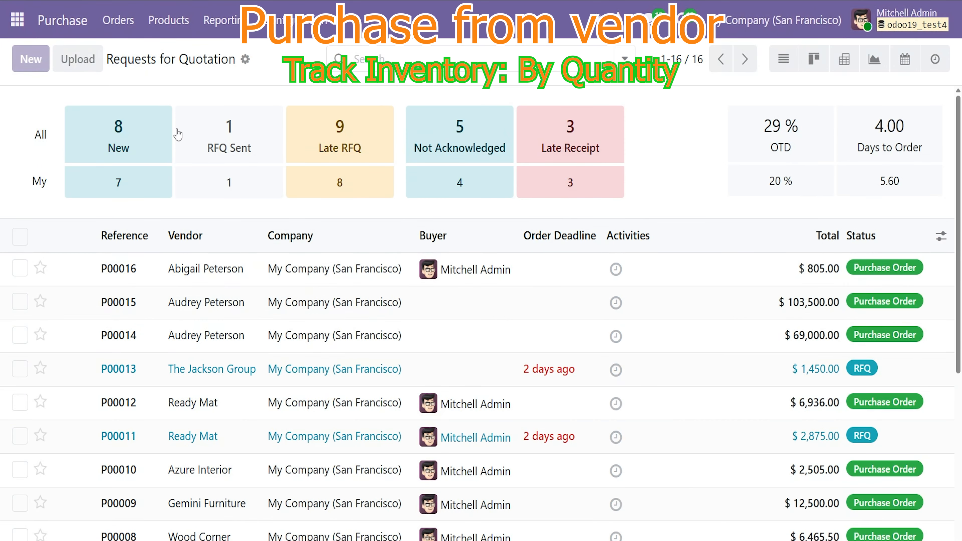
{"action": "left_click", "coordinate": [36, 59]}
{"action": "left_click", "coordinate": [206, 221]}
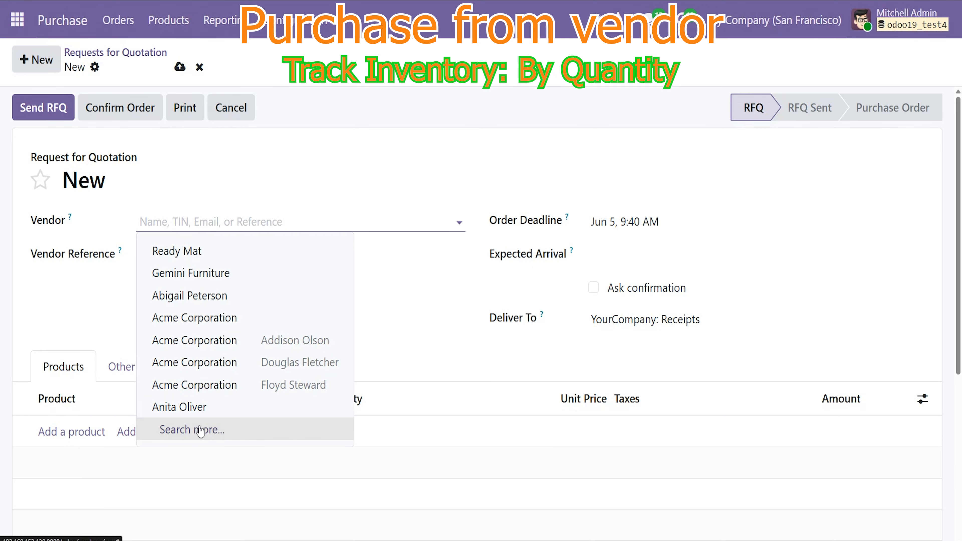
{"action": "left_click", "coordinate": [220, 296]}
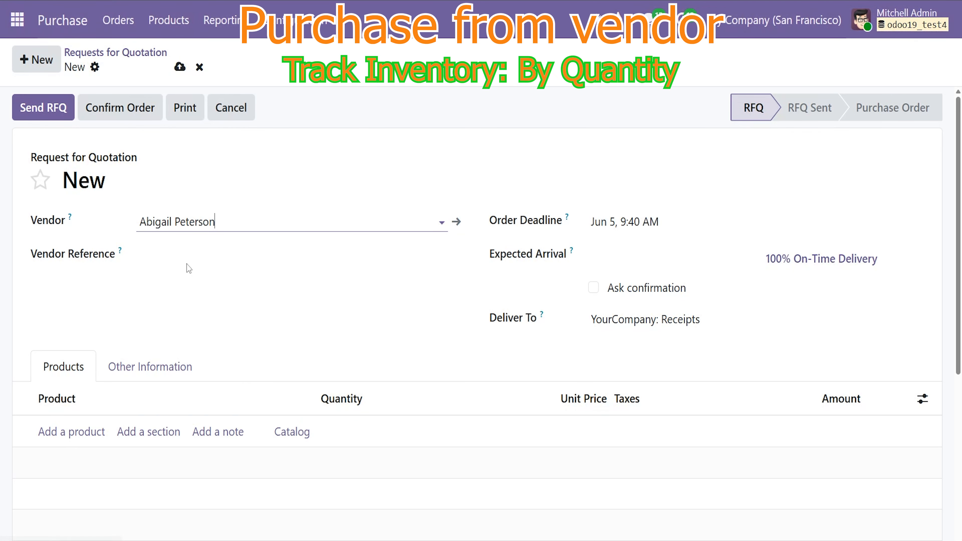
{"action": "left_click", "coordinate": [235, 222]}
{"action": "left_click", "coordinate": [215, 318]}
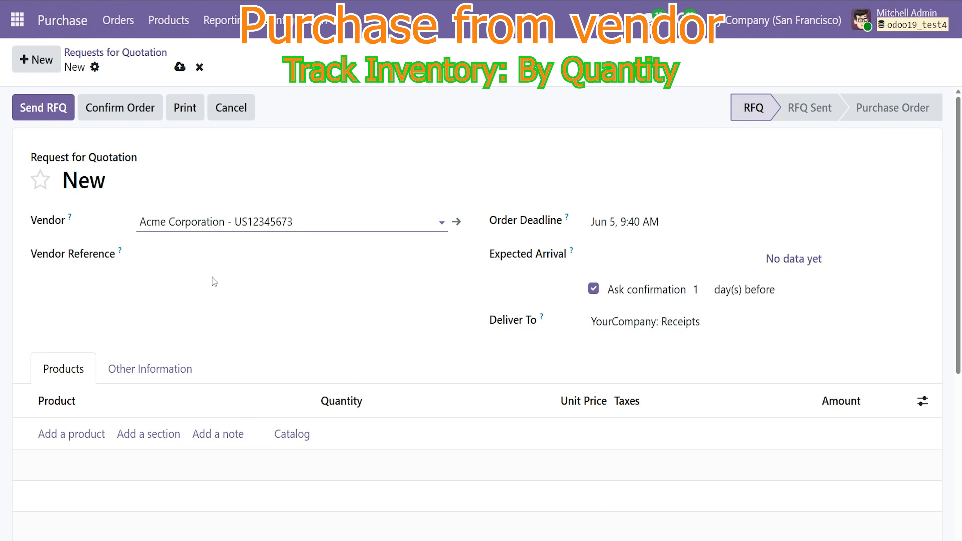
{"action": "left_click", "coordinate": [315, 218]}
{"action": "left_click", "coordinate": [222, 318]}
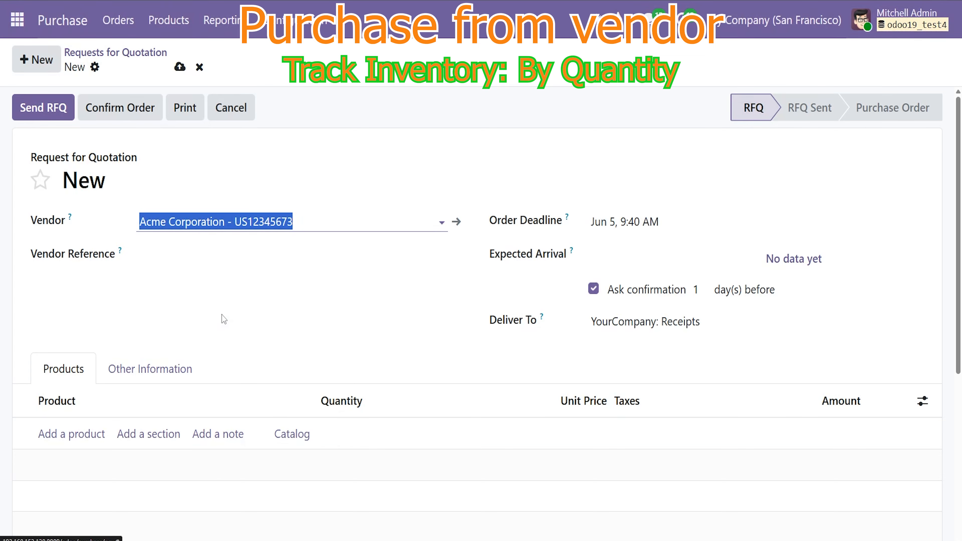
- Add Sony EARPAD as a product line on the Acme Corporation request for quotation
{"action": "left_click", "coordinate": [74, 434]}
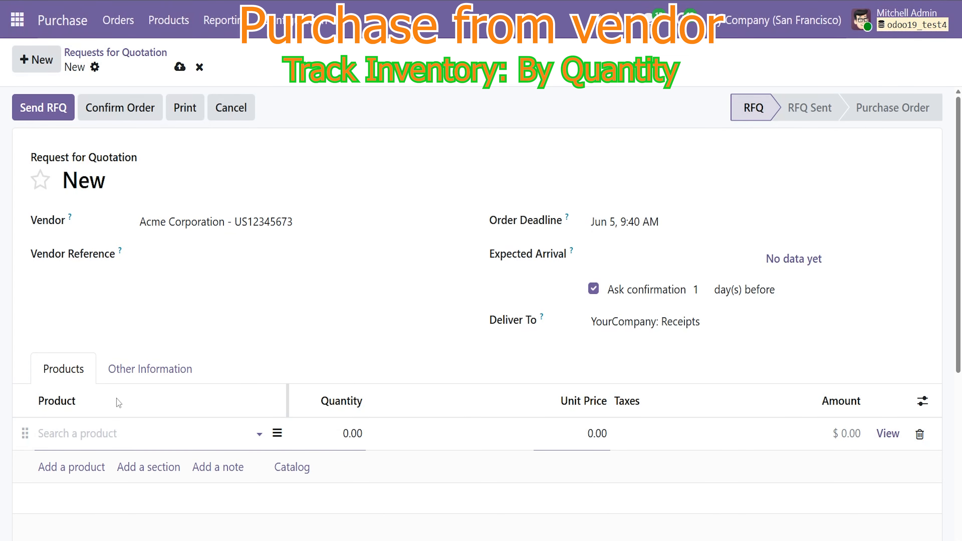
{"action": "left_click", "coordinate": [89, 434]}
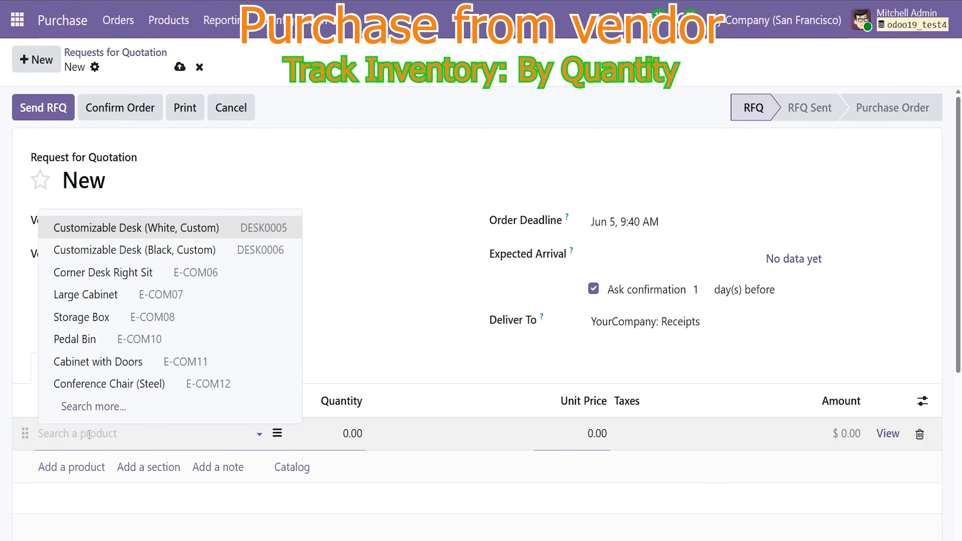
{"action": "type", "text": "ear"}
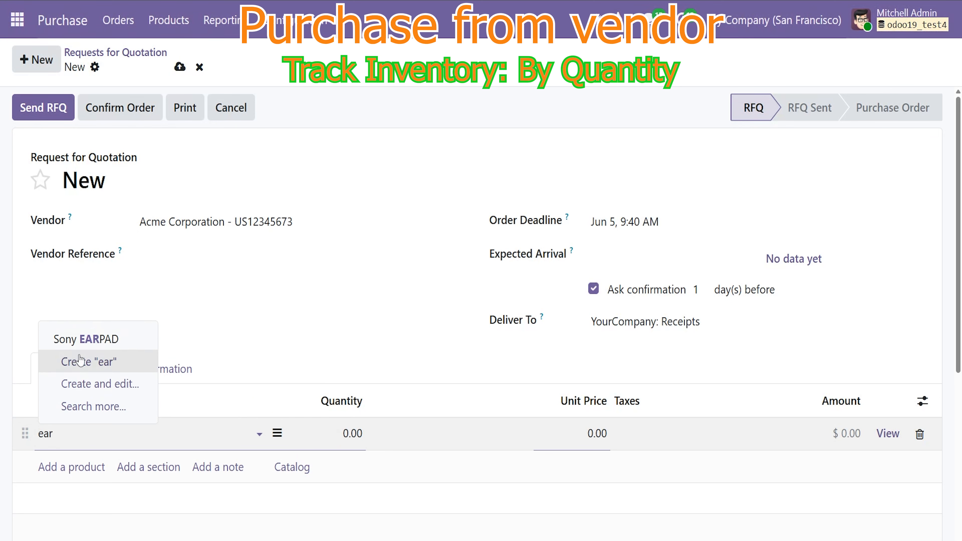
{"action": "left_click", "coordinate": [103, 339]}
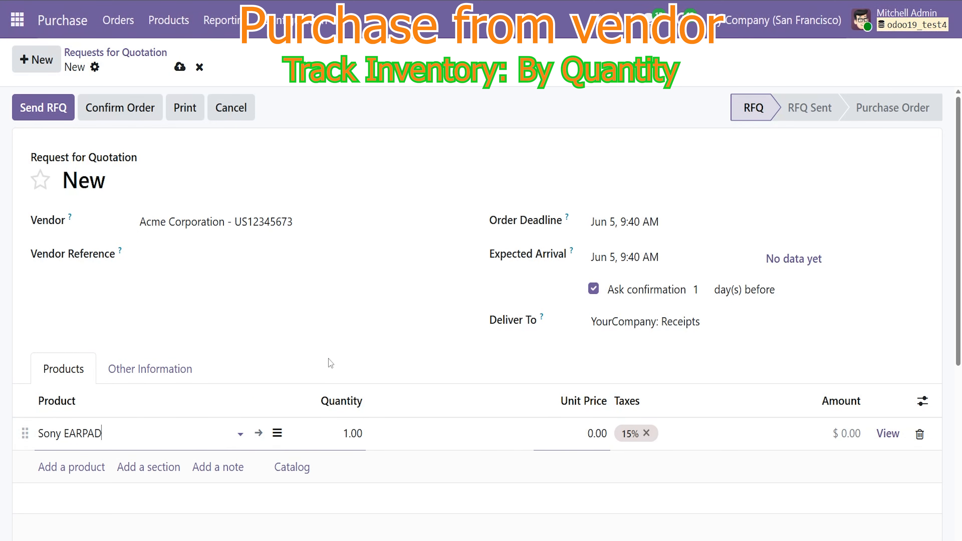
- Set the Sony EARPAD line to quantity 500 and unit price 50.00, and save the request for quotation
{"action": "left_click", "coordinate": [345, 432]}
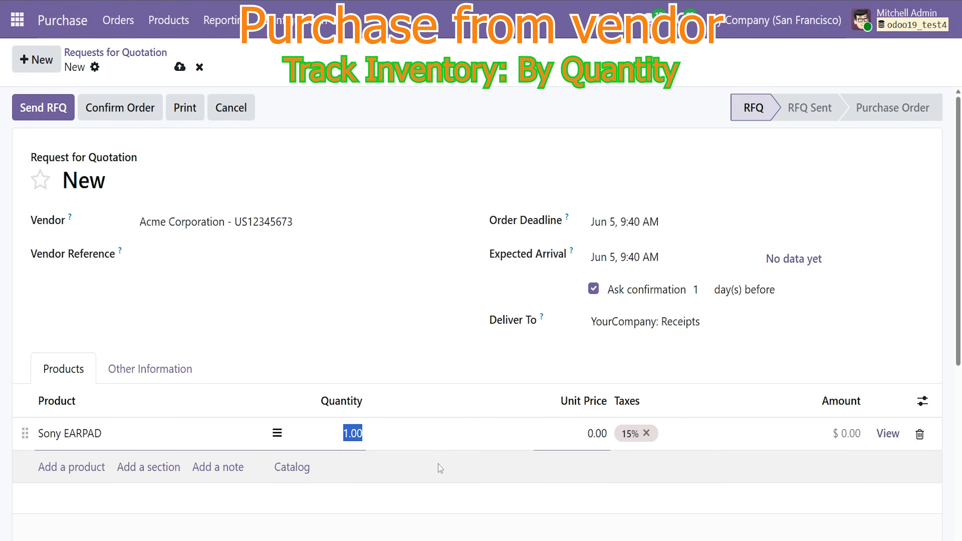
{"action": "left_click", "coordinate": [579, 435]}
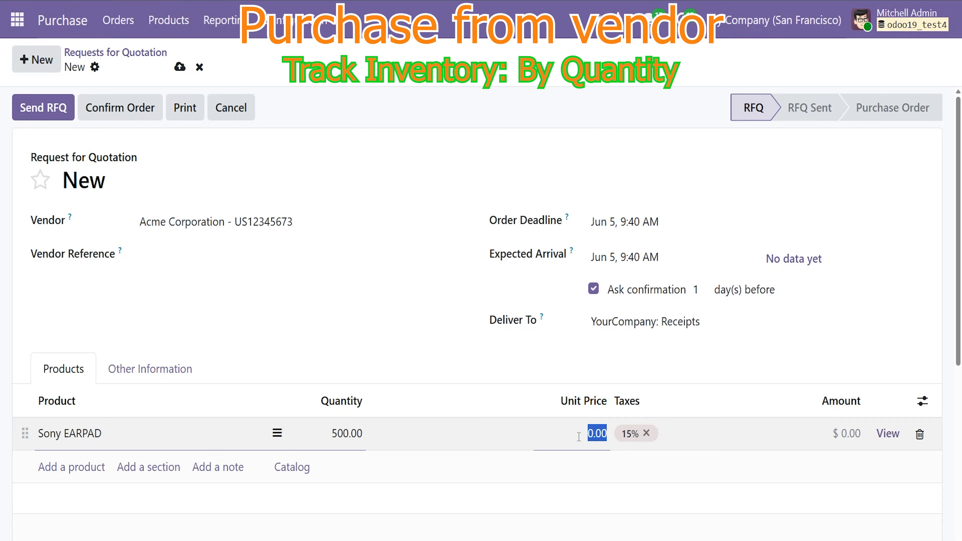
{"action": "left_click", "coordinate": [814, 455]}
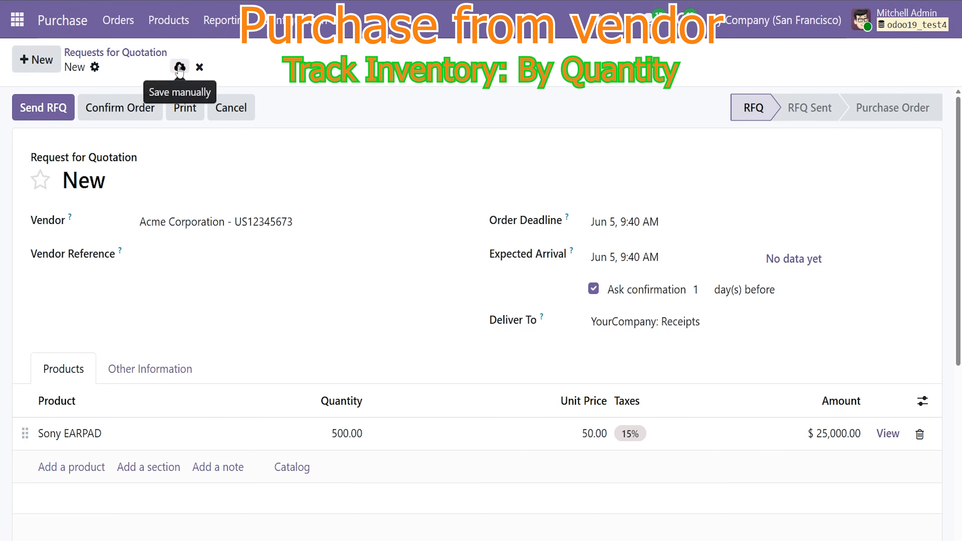
{"action": "left_click", "coordinate": [180, 69]}
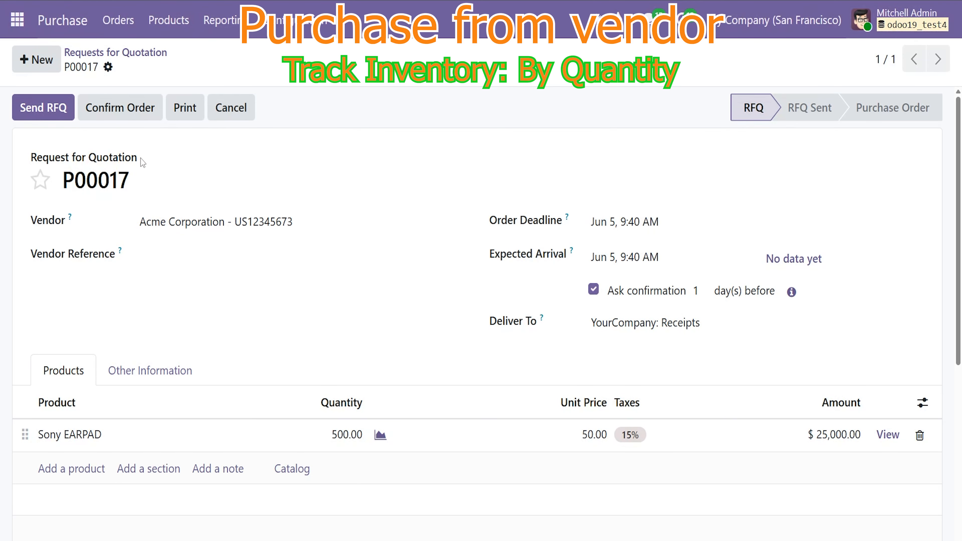
- Confirm the purchase order and validate its receipt of 500 Sony EARPAD units into WH/Stock
{"action": "left_click", "coordinate": [118, 108]}
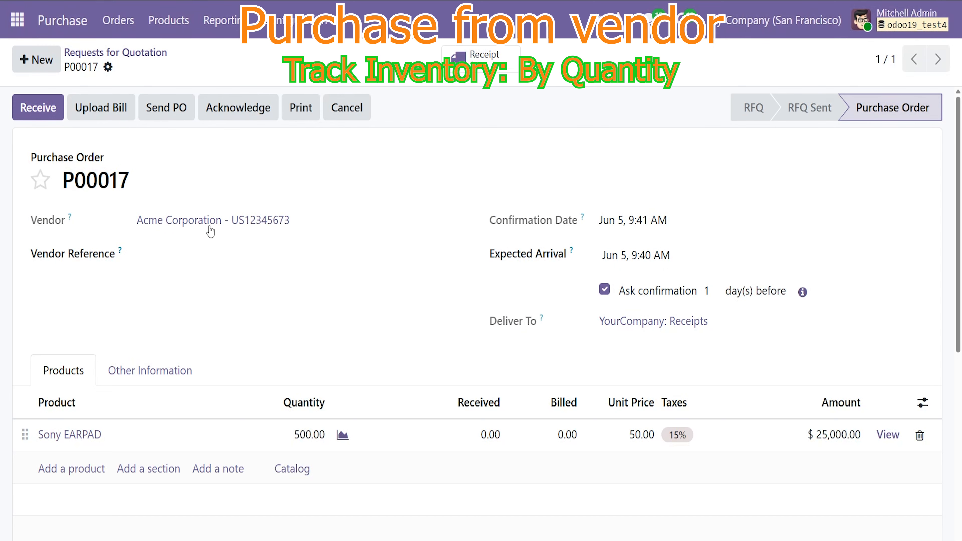
{"action": "left_click", "coordinate": [38, 108]}
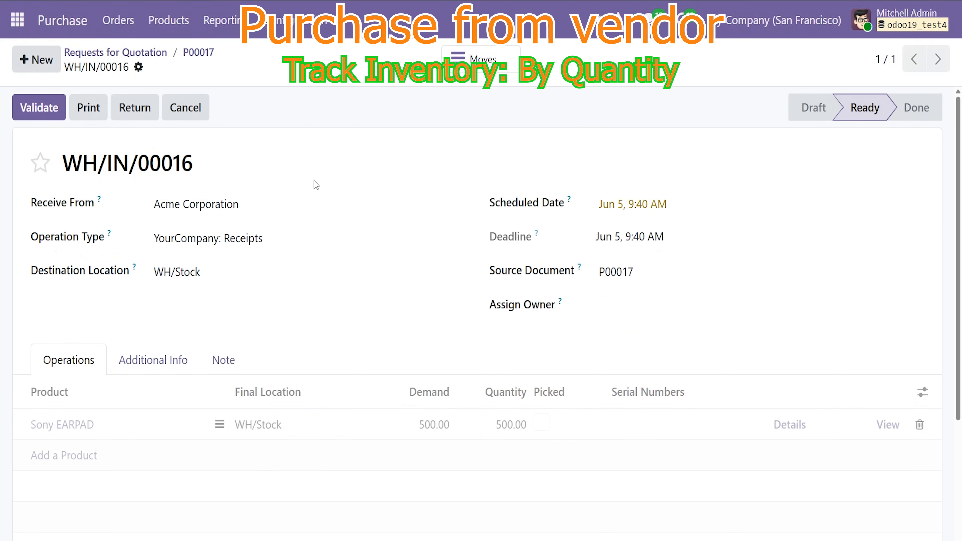
{"action": "left_click", "coordinate": [198, 52]}
{"action": "left_click", "coordinate": [38, 108]}
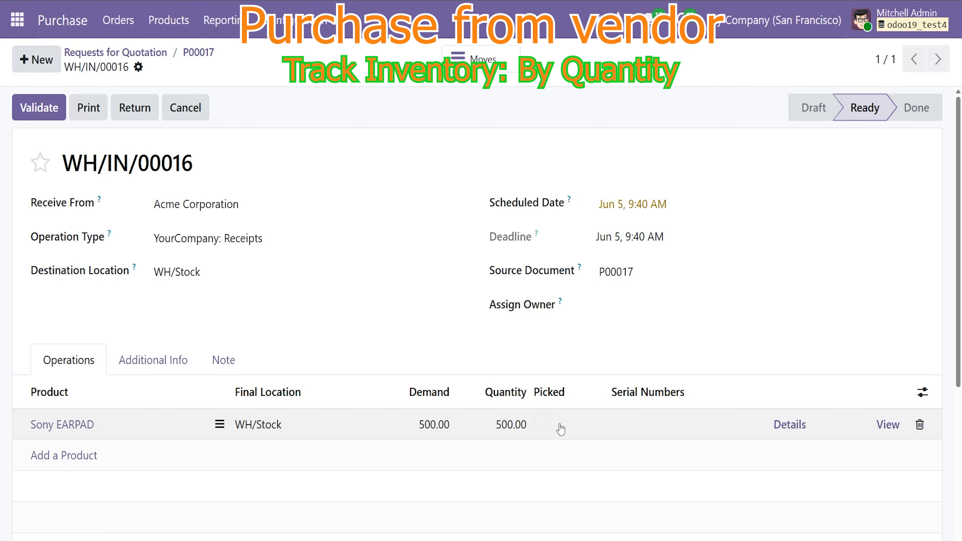
{"action": "left_click", "coordinate": [39, 108]}
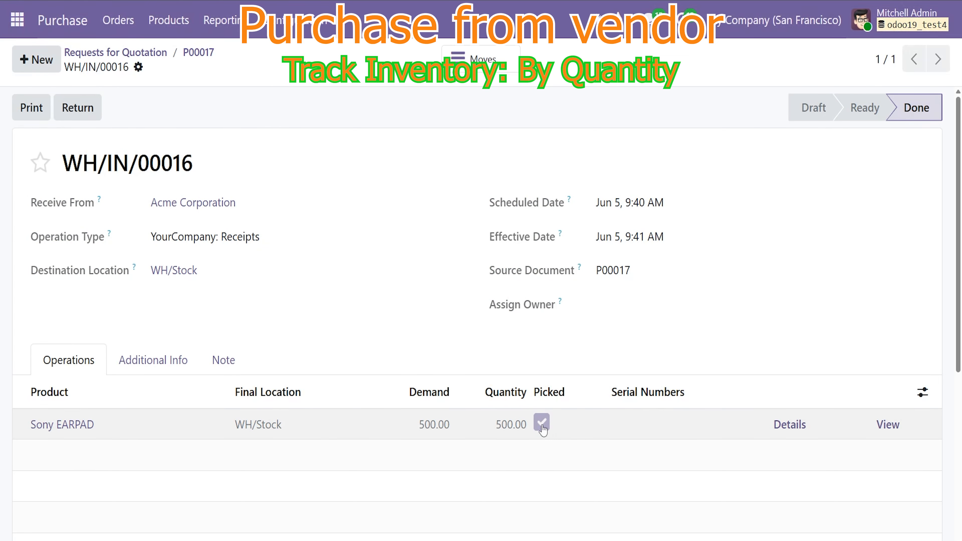
- Check the validated receipt's Sony EARPAD line details and its list of stock moves
{"action": "left_click", "coordinate": [784, 425]}
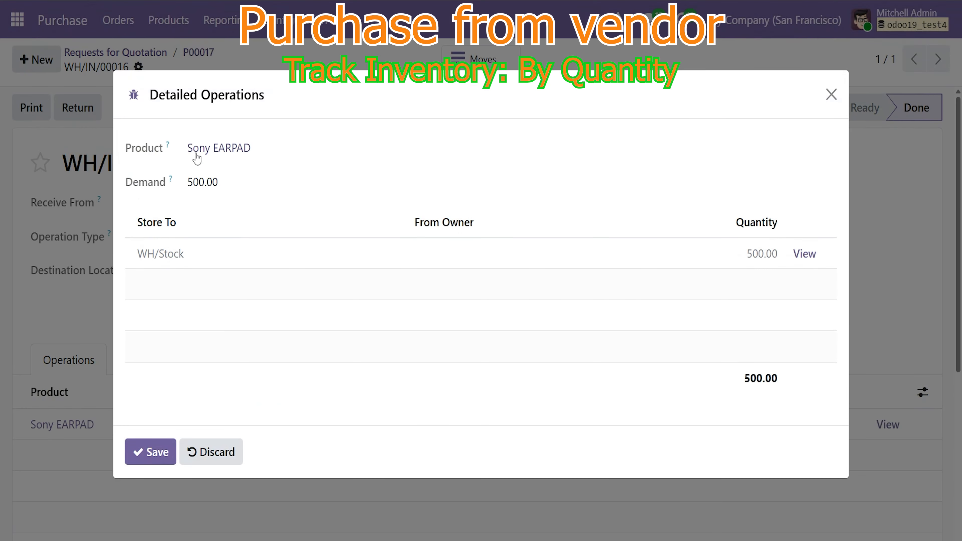
{"action": "left_click", "coordinate": [201, 452]}
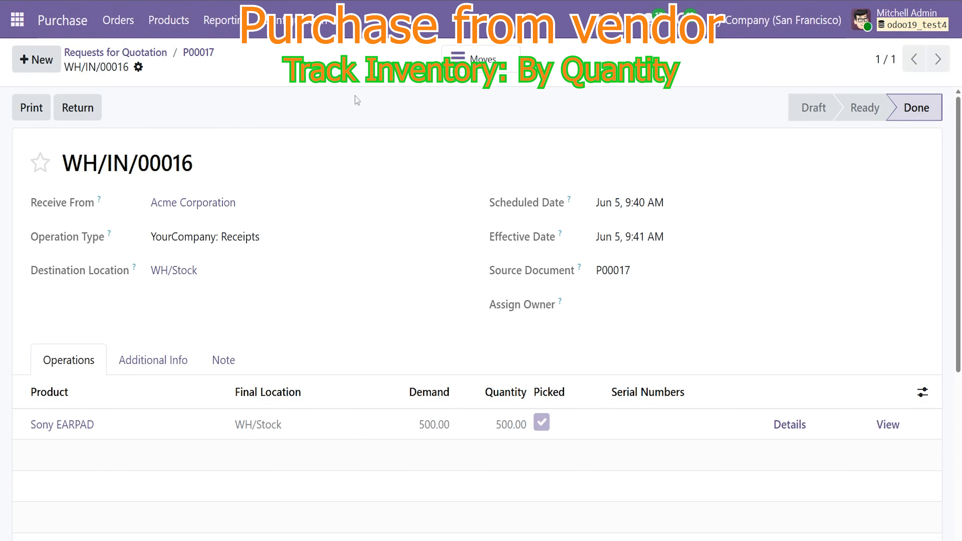
{"action": "left_click", "coordinate": [482, 61]}
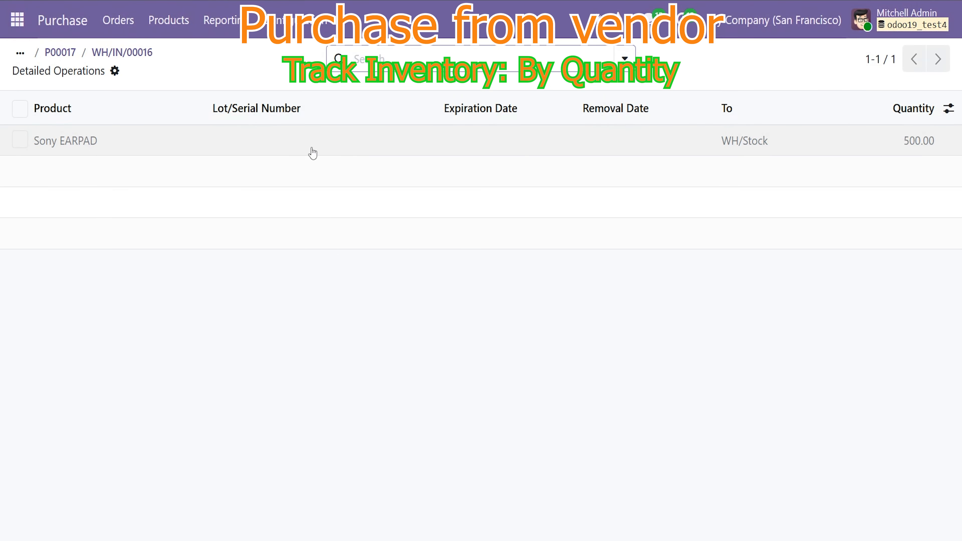
- Show the view option on the receipt's detailed operations and open the Sony EARPAD move record to check its reference
{"action": "left_click", "coordinate": [948, 109]}
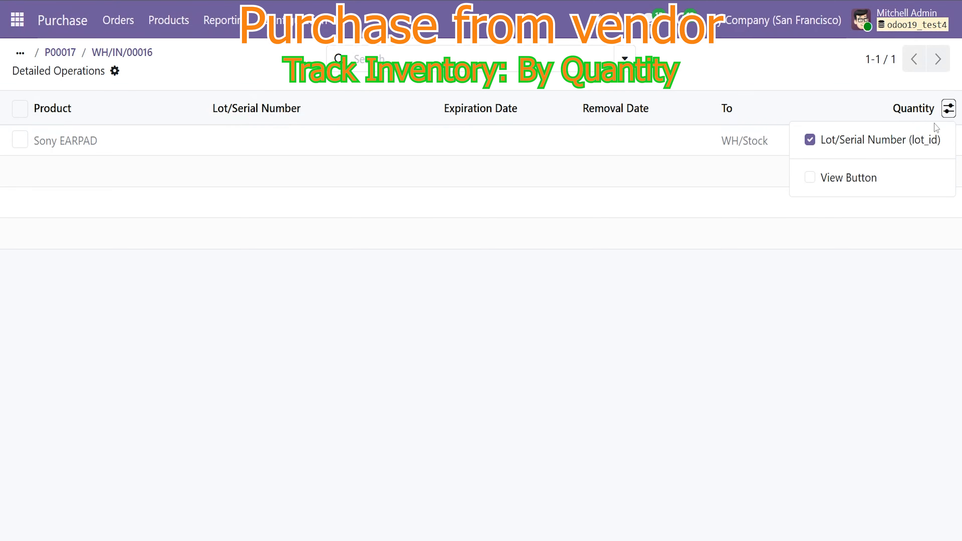
{"action": "left_click", "coordinate": [820, 176]}
{"action": "left_click", "coordinate": [737, 355]}
{"action": "left_click", "coordinate": [914, 141]}
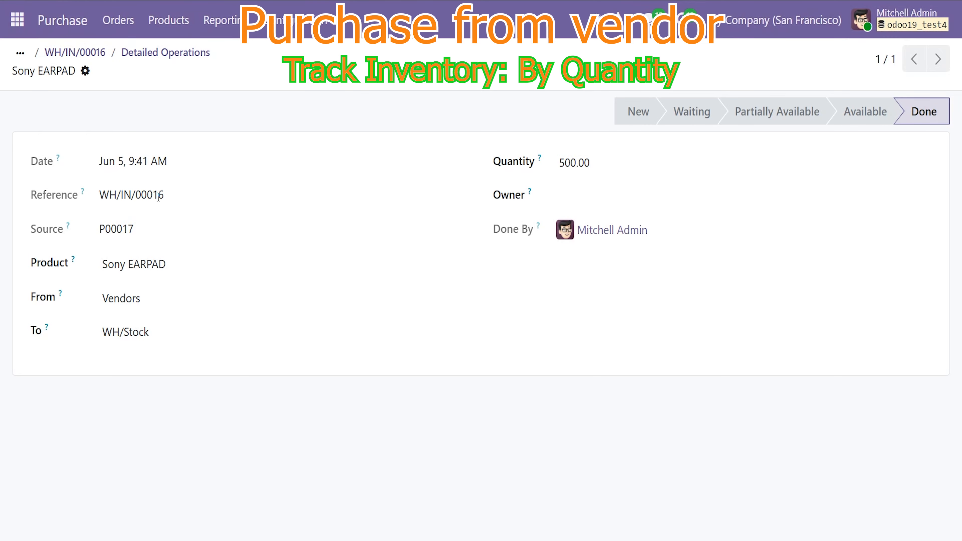
{"action": "left_click_drag", "start_coordinate": [175, 195], "coordinate": [112, 194]}
{"action": "left_click", "coordinate": [463, 378]}
- Search the products for "sony" and open Sony EARPAD to check its on-hand and purchased quantities
{"action": "left_click", "coordinate": [167, 21]}
{"action": "left_click", "coordinate": [178, 61]}
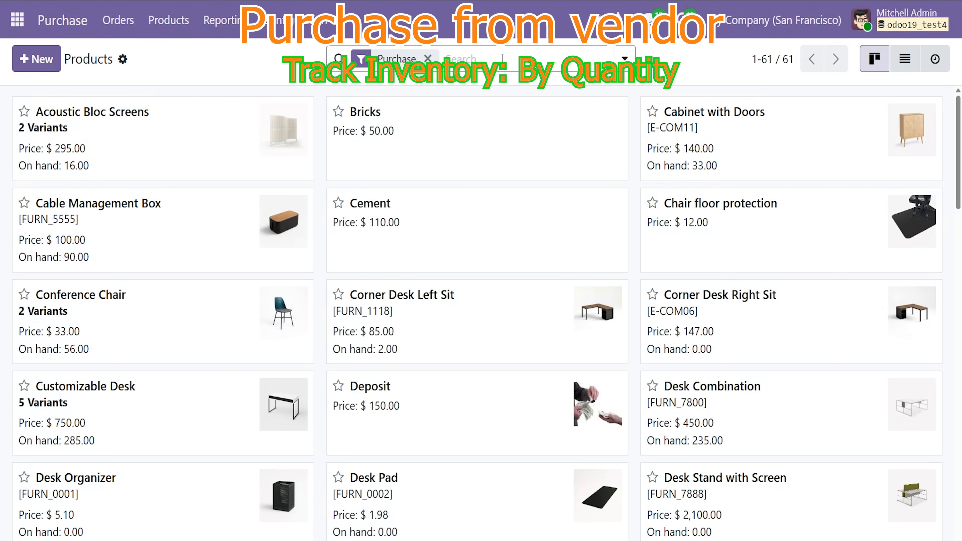
{"action": "left_click", "coordinate": [502, 57]}
{"action": "type", "text": "sony"}
{"action": "key", "text": "Return"}
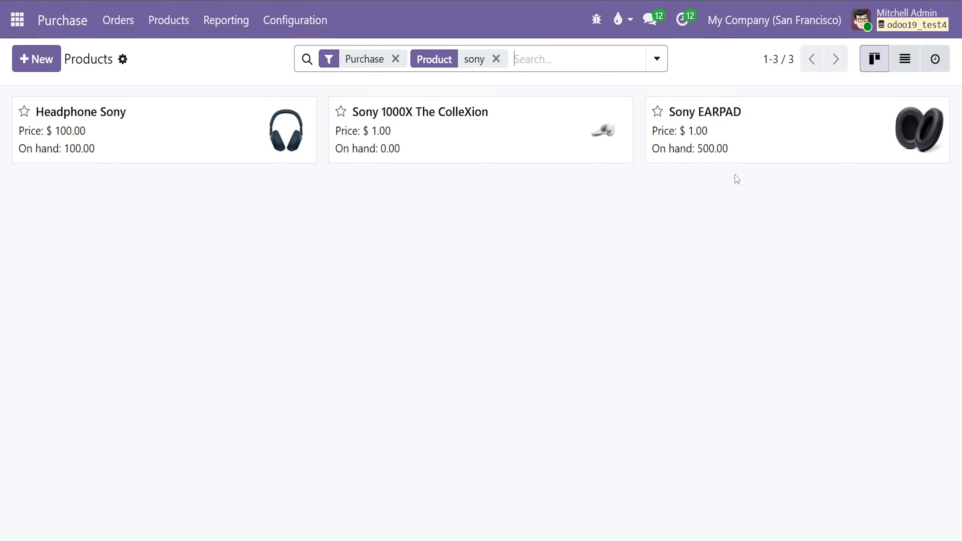
{"action": "left_click", "coordinate": [758, 147]}
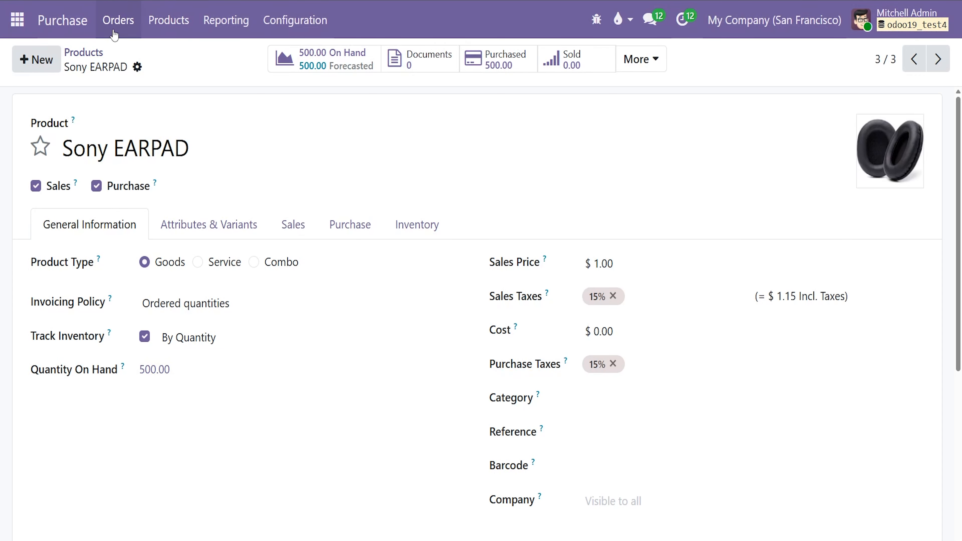
- Create a new request for quotation and pick an individual vendor from the full vendor list
{"action": "left_click", "coordinate": [118, 20]}
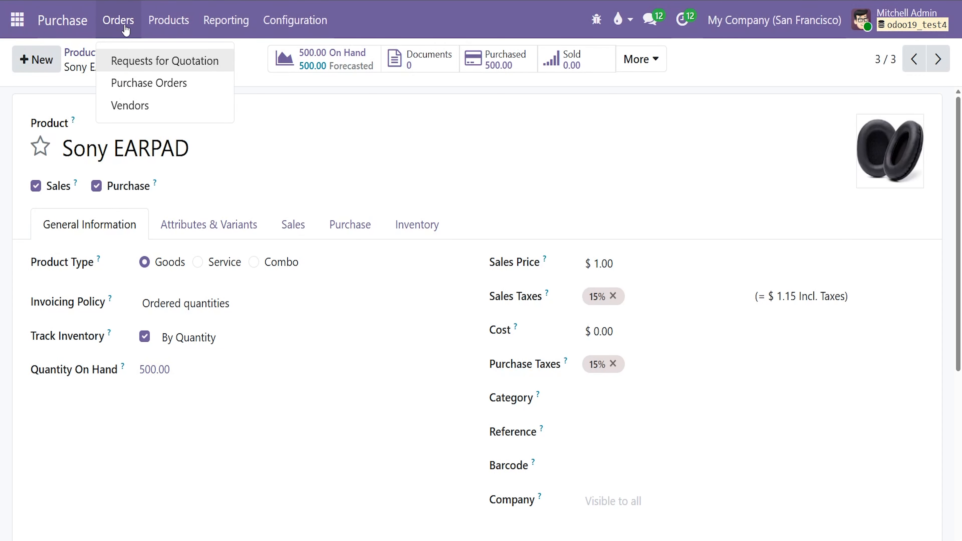
{"action": "left_click", "coordinate": [146, 83]}
{"action": "left_click", "coordinate": [36, 59]}
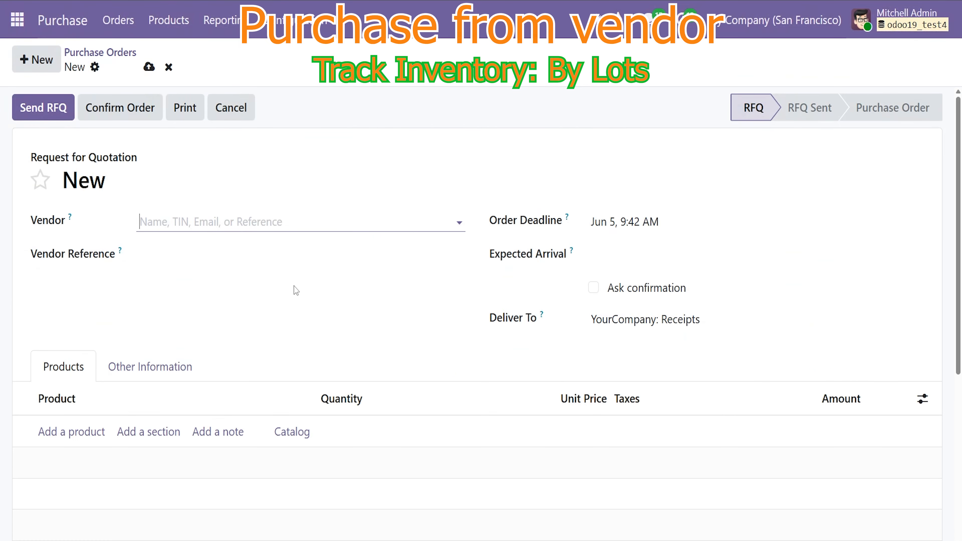
{"action": "left_click", "coordinate": [212, 223]}
{"action": "key", "text": "Escape"}
{"action": "left_click", "coordinate": [217, 424]}
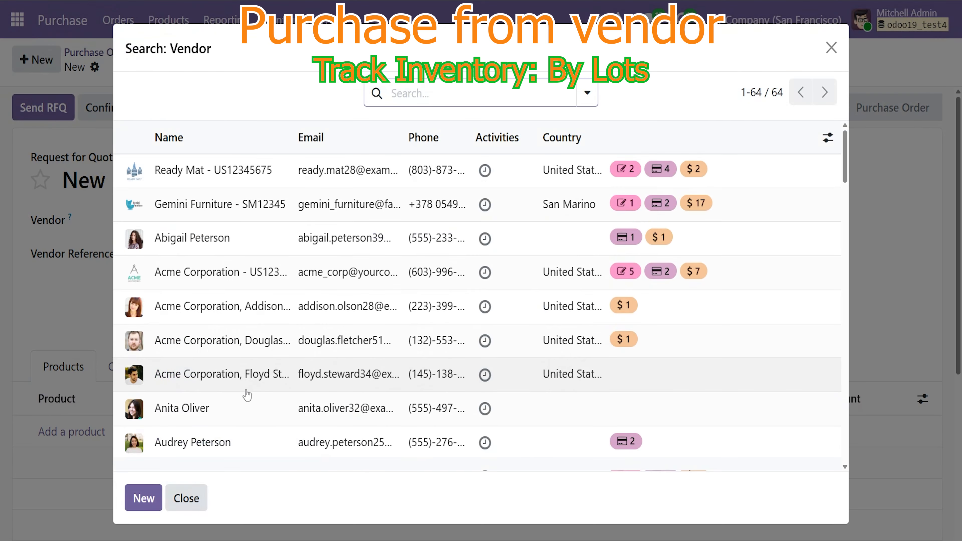
{"action": "scroll", "coordinate": [235, 409], "scroll_direction": "down", "scroll_amount": 5}
{"action": "left_click", "coordinate": [204, 393]}
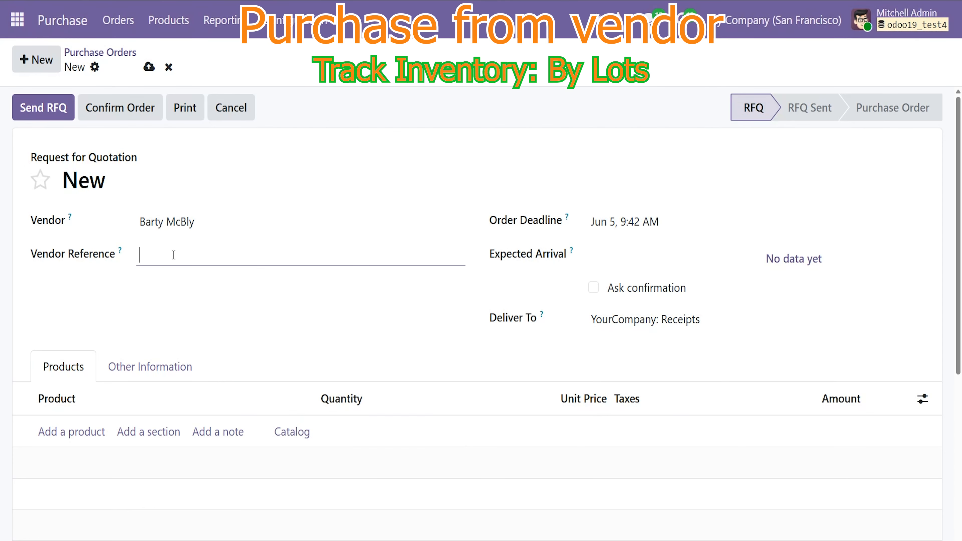
- Add Sony 1000X The ColleXion to the request for quotation with quantity 20 and unit price 20,000.00
{"action": "left_click", "coordinate": [71, 433]}
{"action": "type", "text": "sony"}
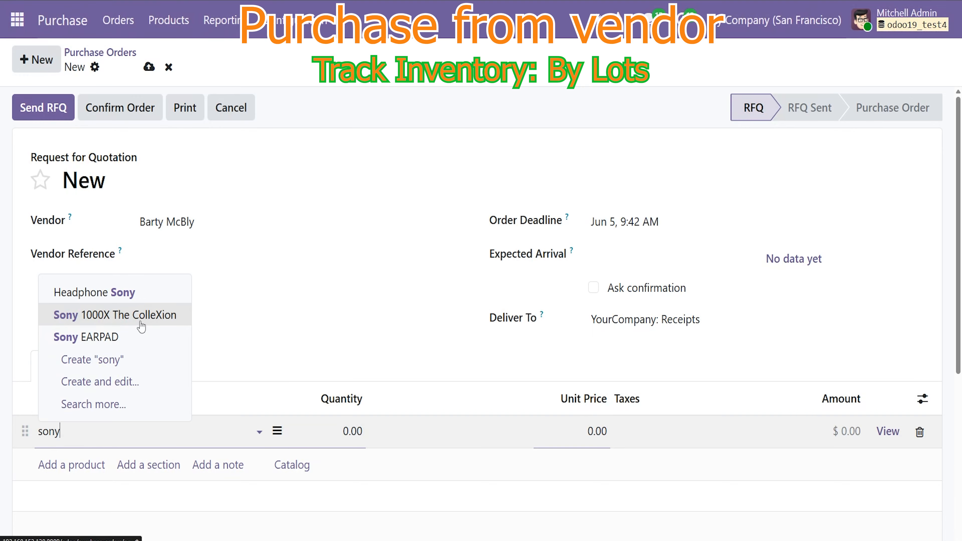
{"action": "left_click", "coordinate": [141, 326]}
{"action": "left_click", "coordinate": [356, 446]}
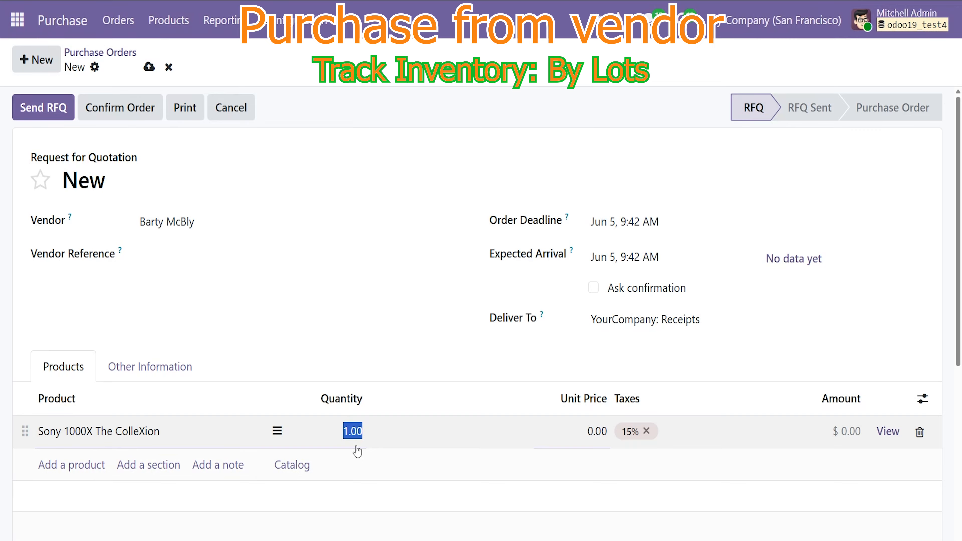
{"action": "type", "text": "20"}
{"action": "left_click", "coordinate": [589, 432]}
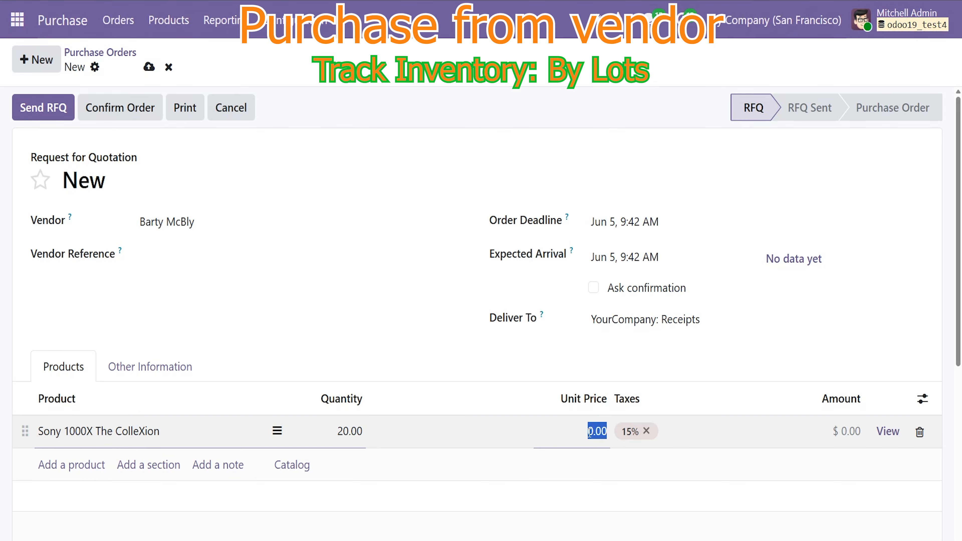
{"action": "type", "text": "1"}
{"action": "left_click", "coordinate": [641, 484]}
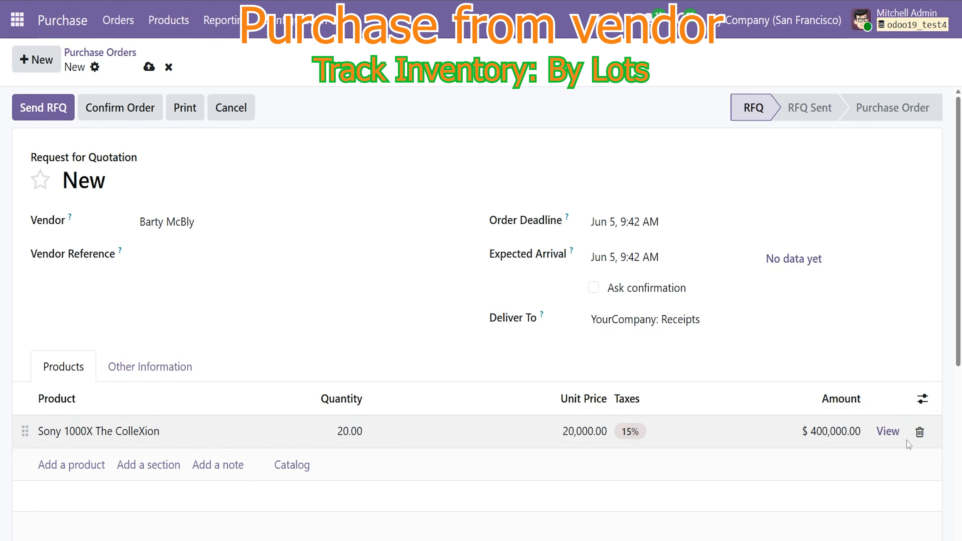
- Confirm the purchase order and open the detailed operations of the Sony 1000X The ColleXion line on its receipt
{"action": "left_click", "coordinate": [113, 108]}
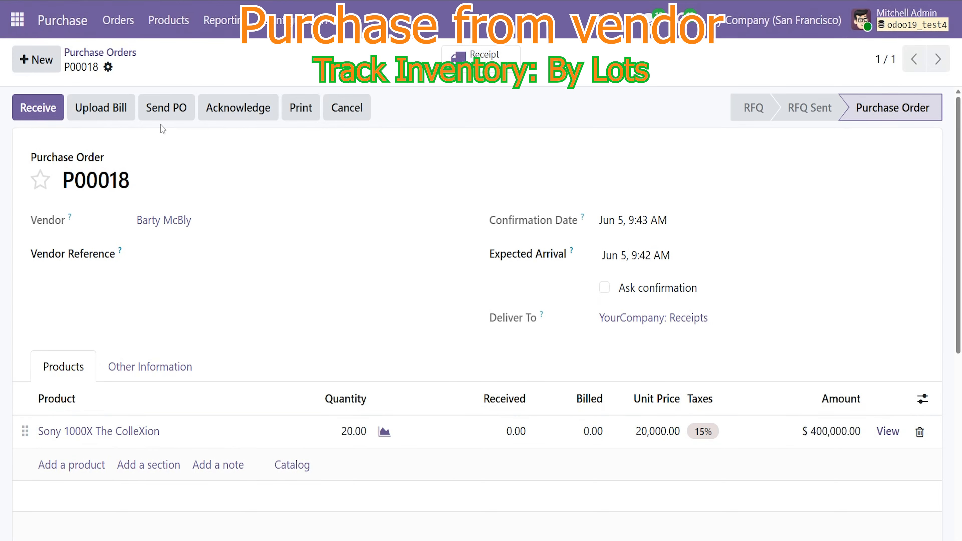
{"action": "left_click", "coordinate": [49, 116]}
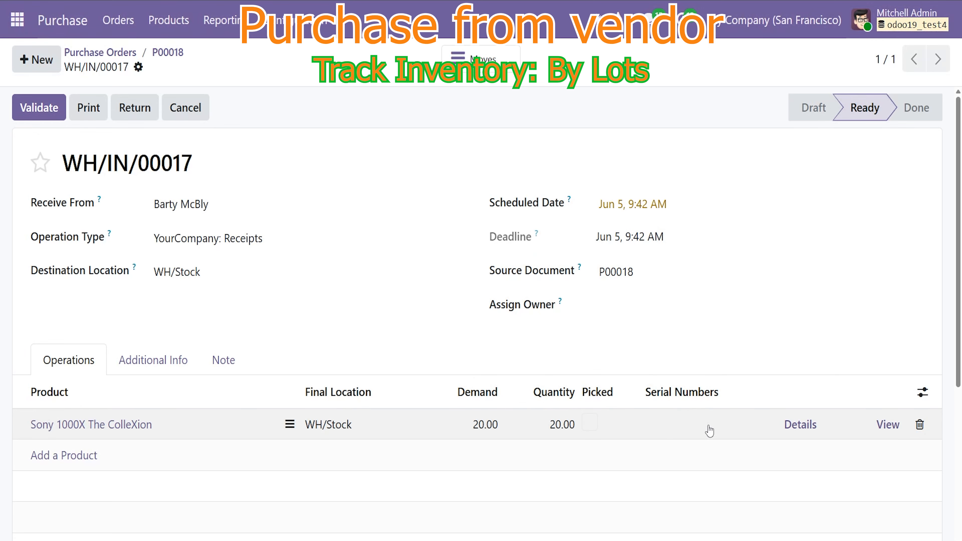
{"action": "left_click", "coordinate": [796, 426]}
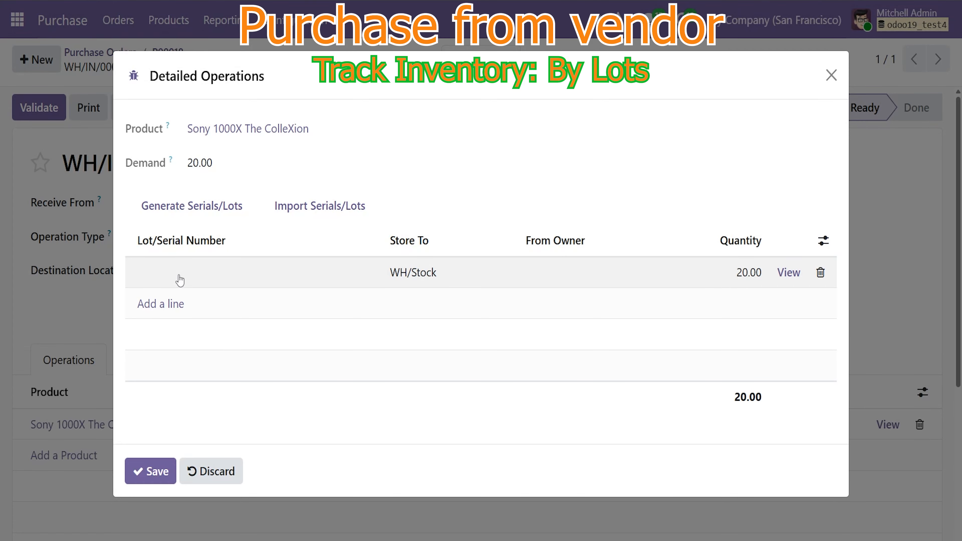
{"action": "left_click", "coordinate": [192, 213]}
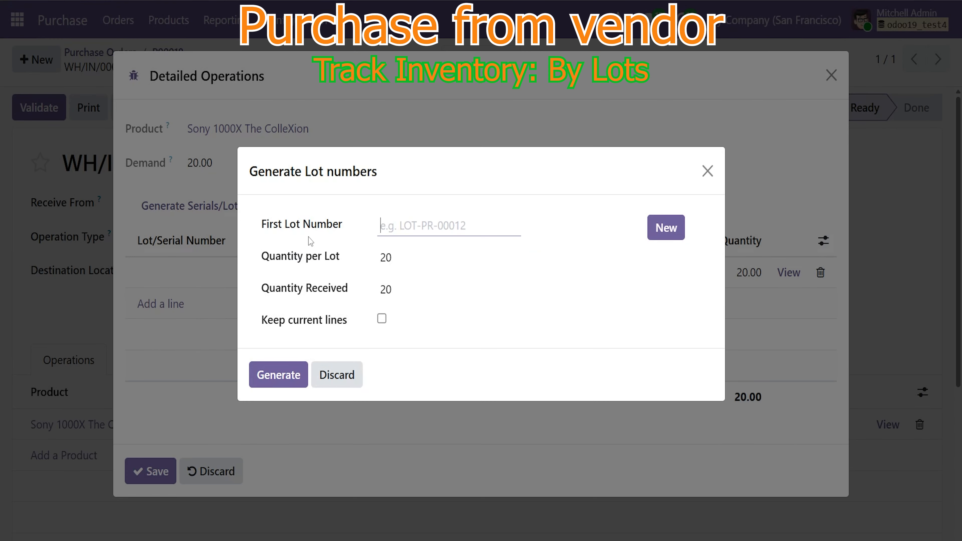
{"action": "left_click", "coordinate": [675, 230]}
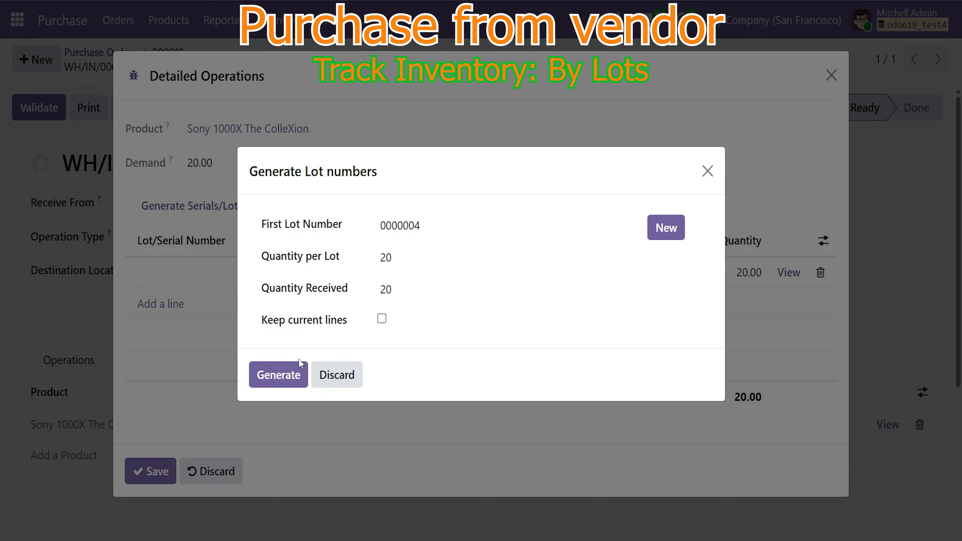
{"action": "left_click", "coordinate": [341, 394]}
- Delete the line without a lot number from the receipt's detailed operations and save them
{"action": "left_click", "coordinate": [820, 273]}
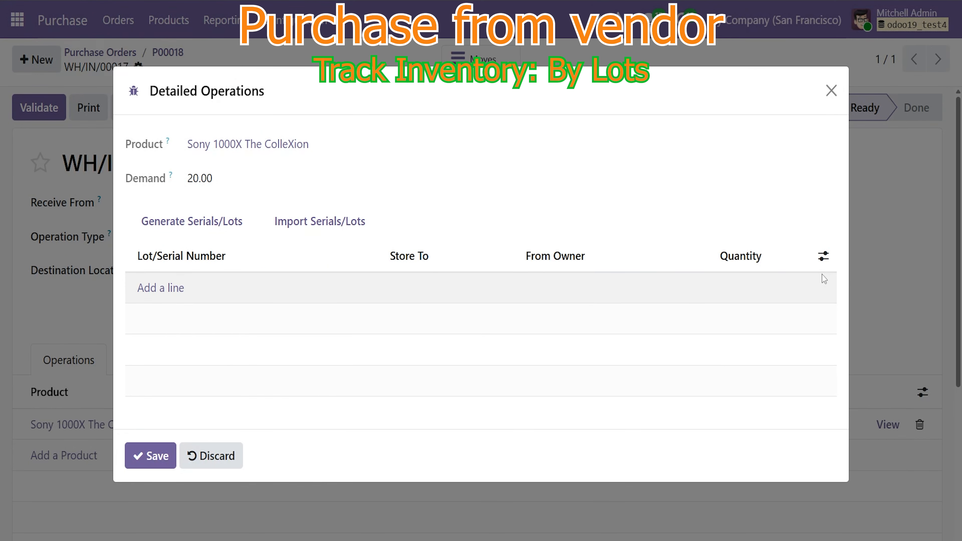
{"action": "left_click", "coordinate": [150, 471]}
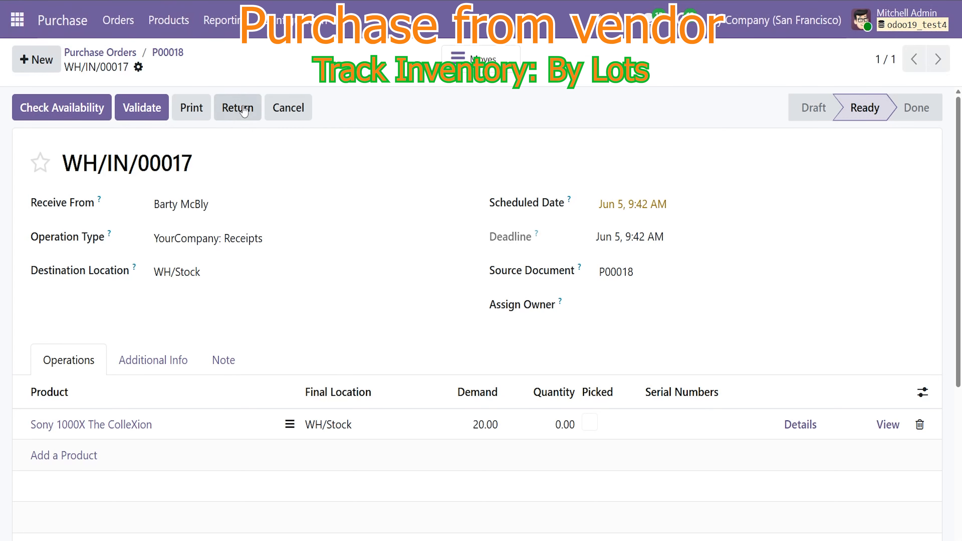
- Search the products for "sony" and open the Sony 1000X The ColleXion product
{"action": "left_click", "coordinate": [167, 24]}
{"action": "left_click", "coordinate": [177, 61]}
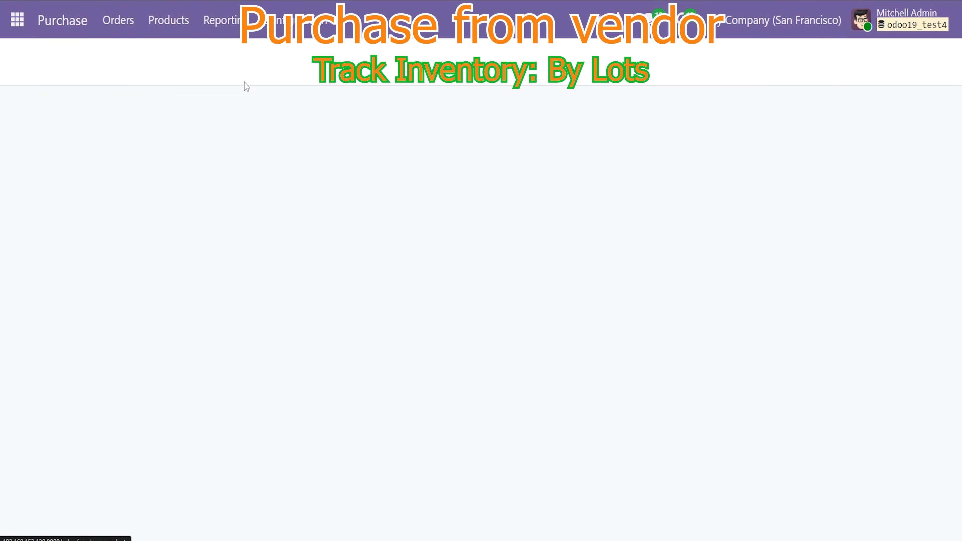
{"action": "left_click", "coordinate": [624, 59]}
{"action": "left_click", "coordinate": [458, 53]}
{"action": "type", "text": "sony"}
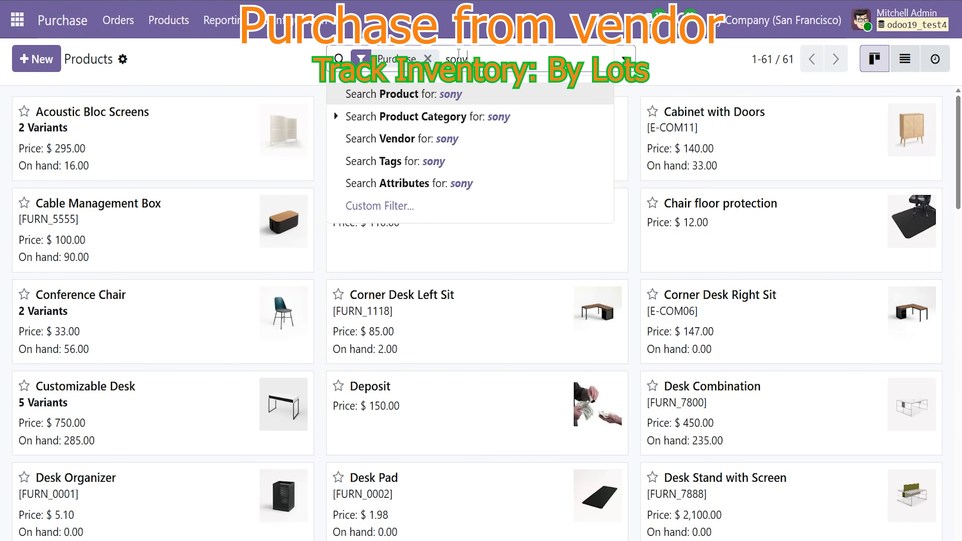
{"action": "left_click", "coordinate": [454, 94]}
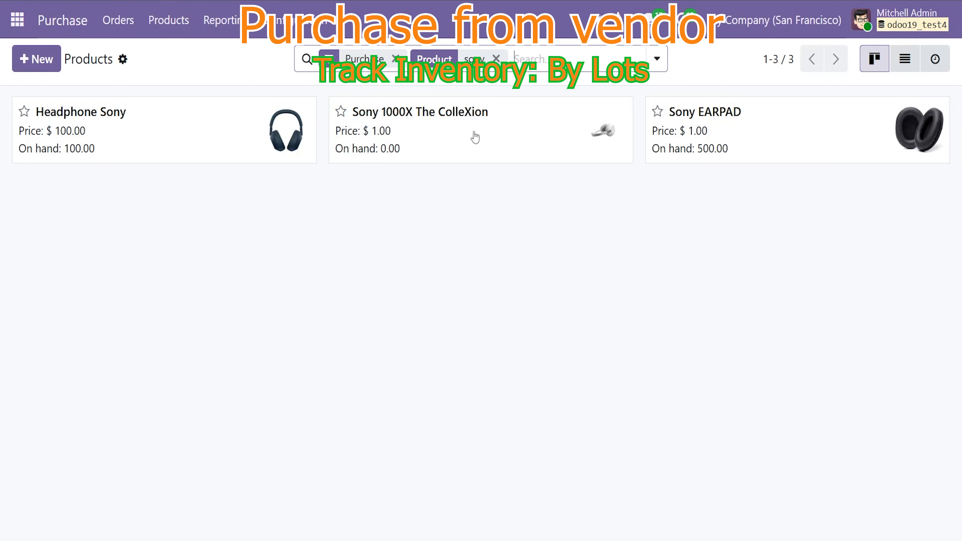
{"action": "left_click", "coordinate": [481, 143]}
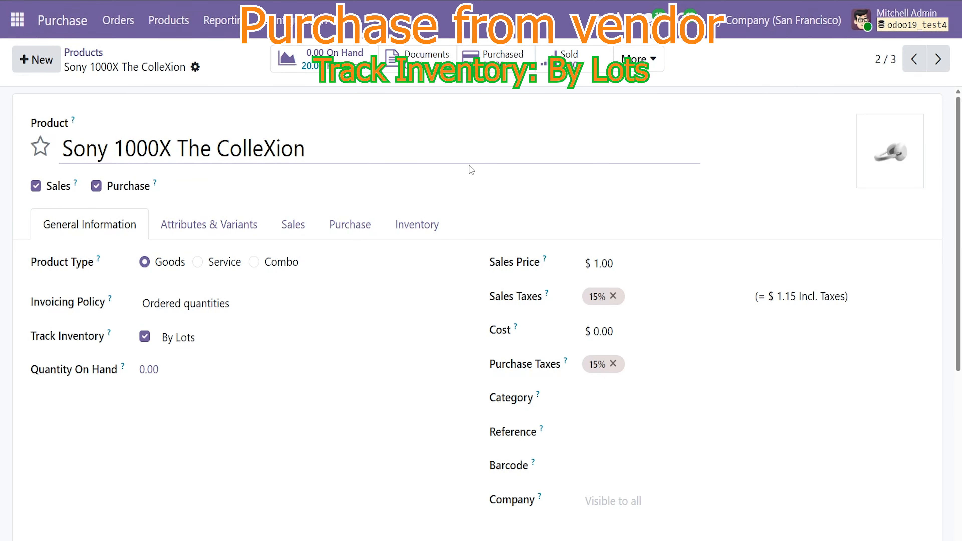
- Set the product's Custom Lot/Serial prefix to SONY-LOT- in its inventory traceability settings and save the product
{"action": "left_click", "coordinate": [427, 234]}
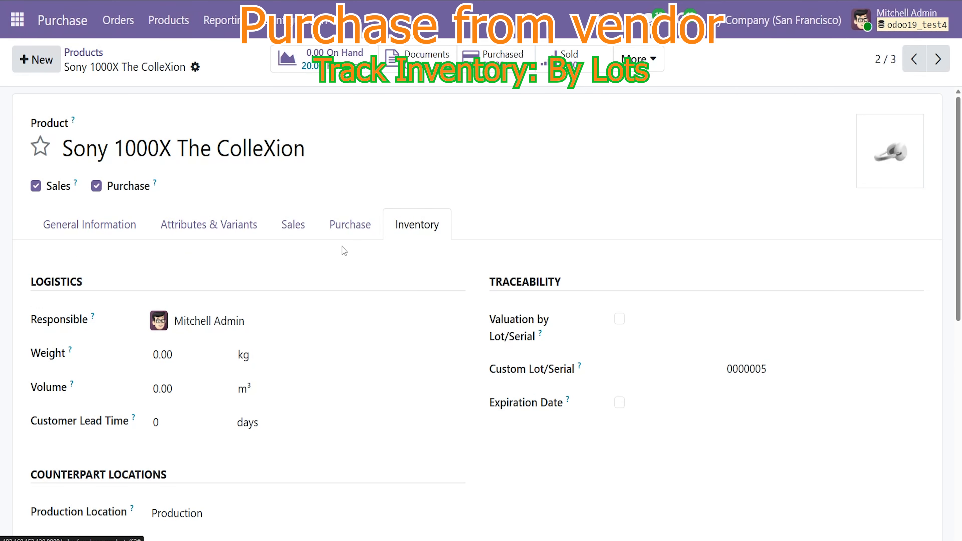
{"action": "left_click", "coordinate": [62, 229]}
{"action": "left_click", "coordinate": [411, 231]}
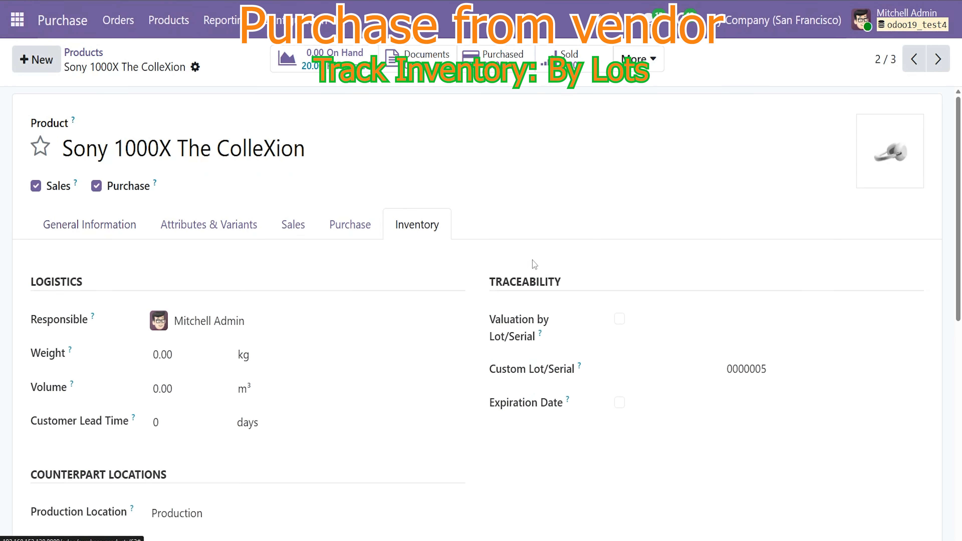
{"action": "left_click", "coordinate": [650, 369]}
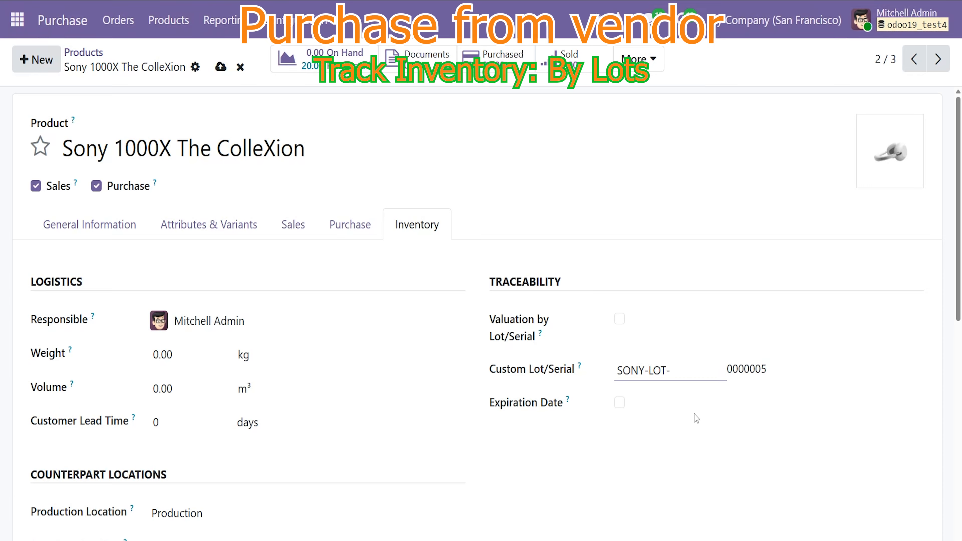
{"action": "left_click", "coordinate": [221, 67]}
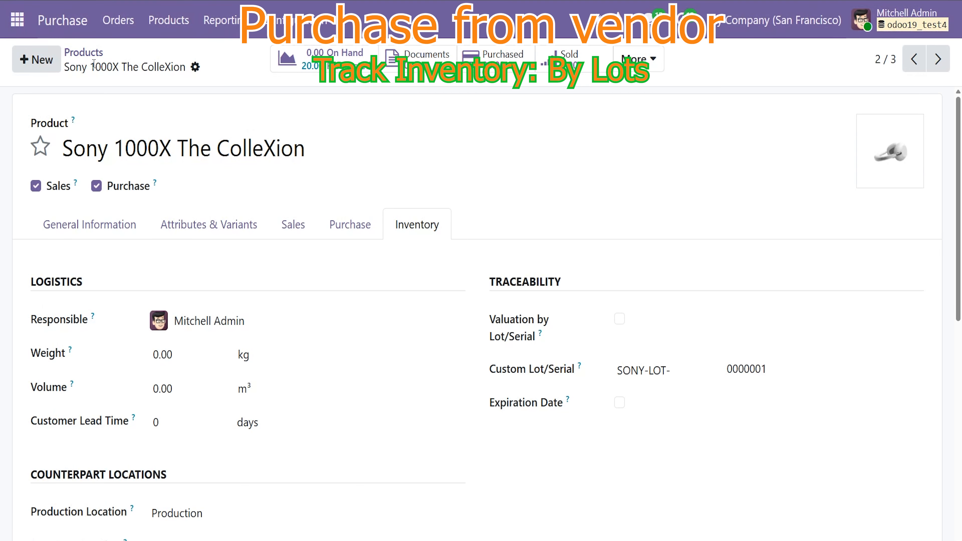
- Reopen the Sony 1000X The ColleXion purchase order and open the detailed operations of its line on the receipt
{"action": "left_click", "coordinate": [119, 20]}
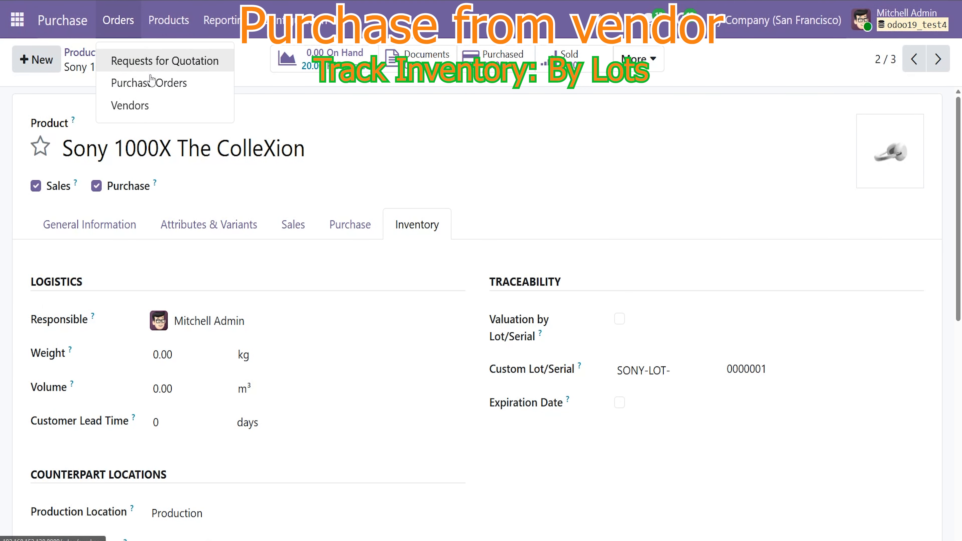
{"action": "left_click", "coordinate": [168, 82]}
{"action": "left_click", "coordinate": [147, 142]}
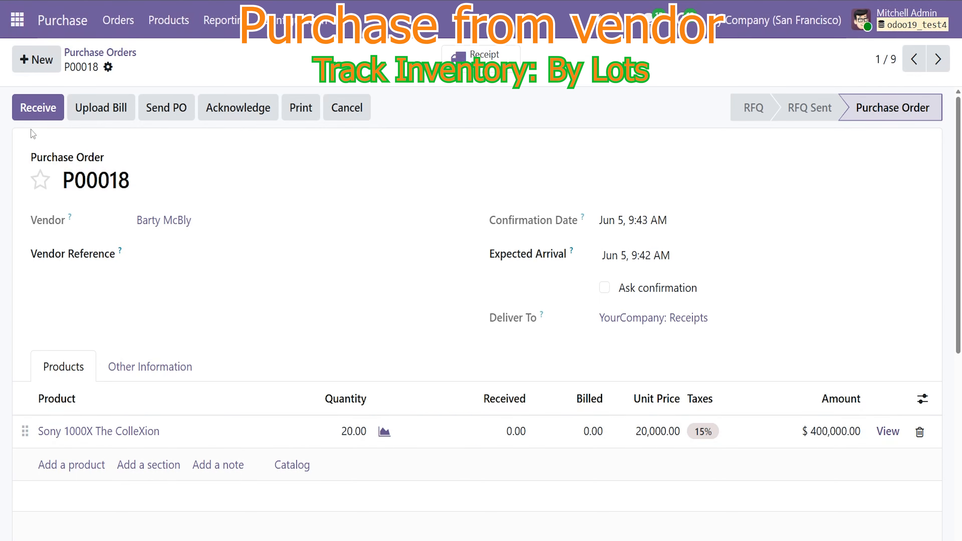
{"action": "left_click", "coordinate": [36, 114]}
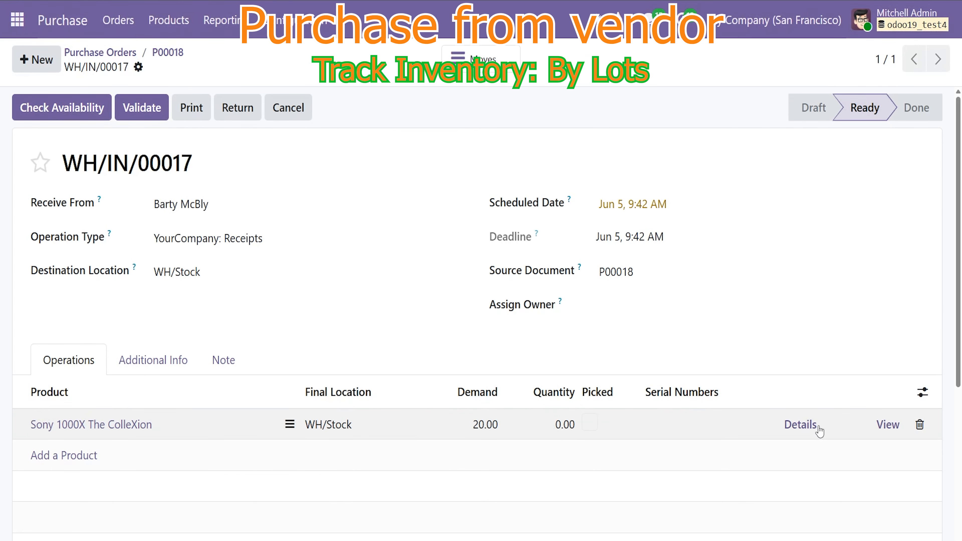
{"action": "left_click", "coordinate": [814, 426]}
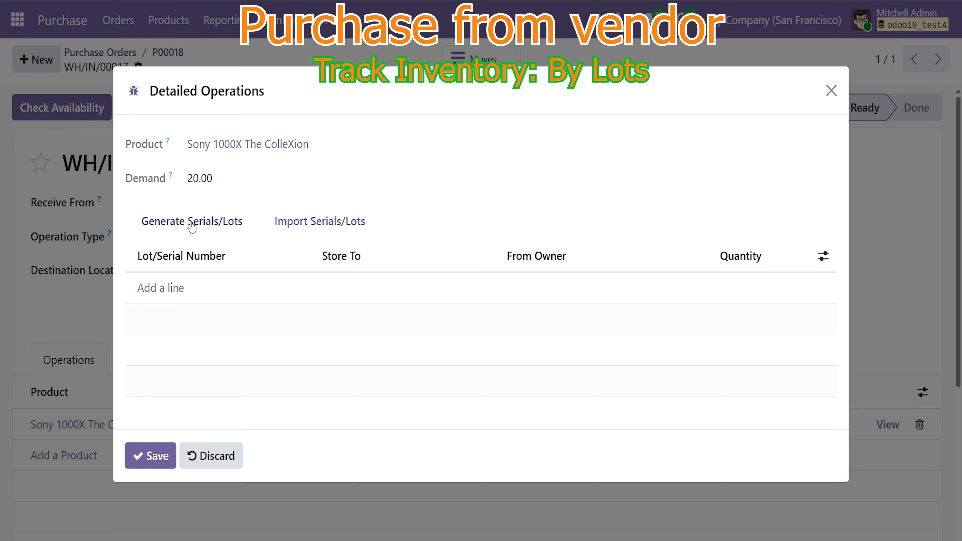
- Generate lot number SONY-LOT-0000001 with 20 per lot and 20 received for Sony 1000X The ColleXion, and save the detailed operations
{"action": "left_click", "coordinate": [192, 222]}
{"action": "left_click", "coordinate": [666, 228]}
{"action": "left_click_drag", "start_coordinate": [486, 226], "coordinate": [434, 226]}
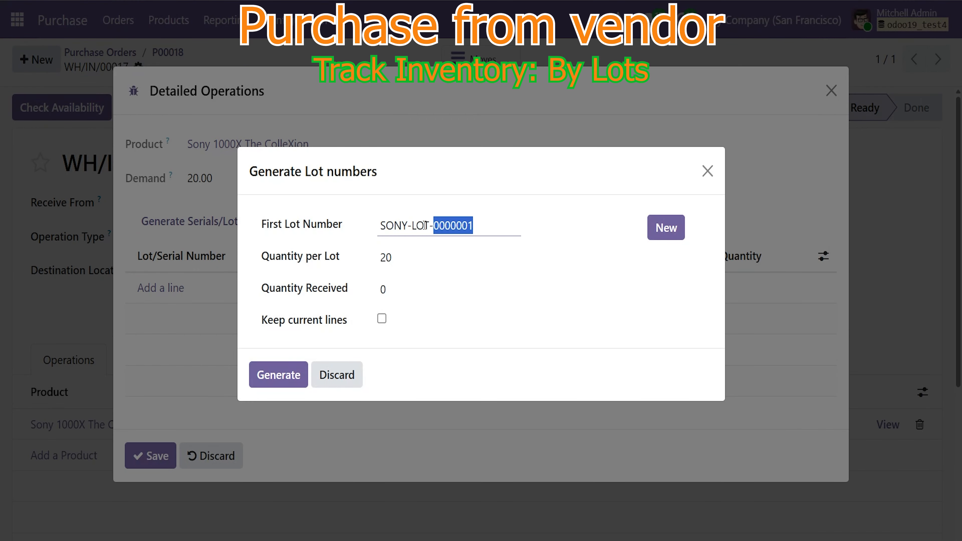
{"action": "triple_click", "coordinate": [425, 225]}
{"action": "left_click_drag", "start_coordinate": [449, 258], "coordinate": [370, 260]}
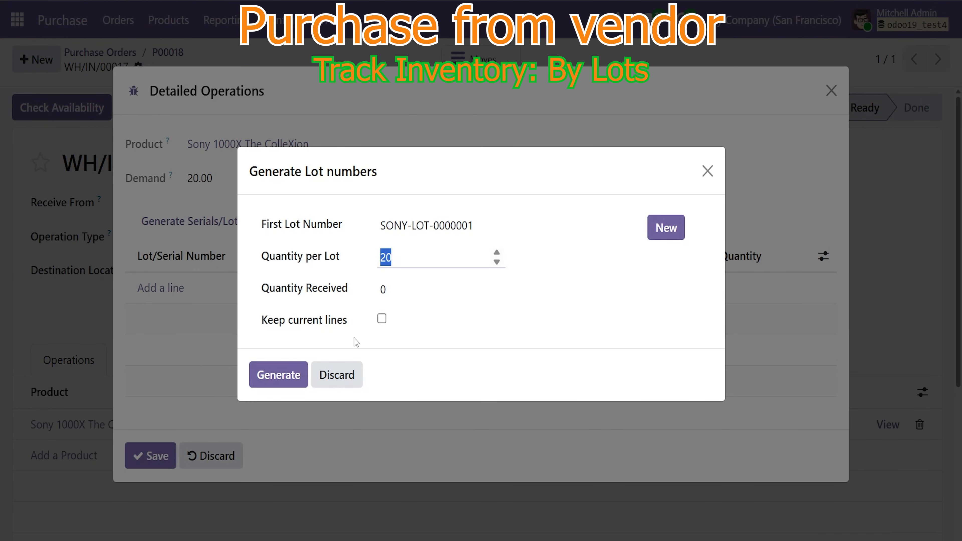
{"action": "left_click", "coordinate": [383, 289]}
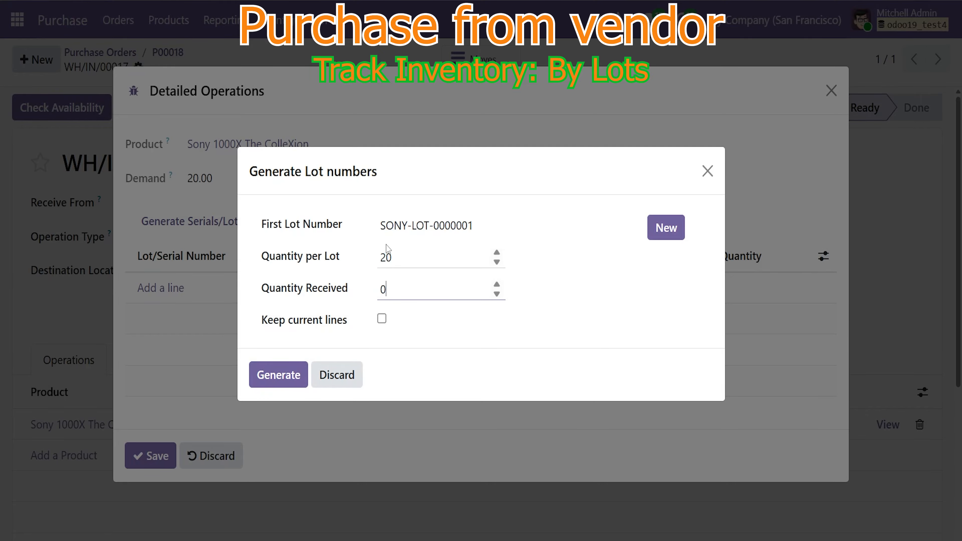
{"action": "double_click", "coordinate": [396, 289]}
{"action": "type", "text": "20"}
{"action": "left_click", "coordinate": [282, 375]}
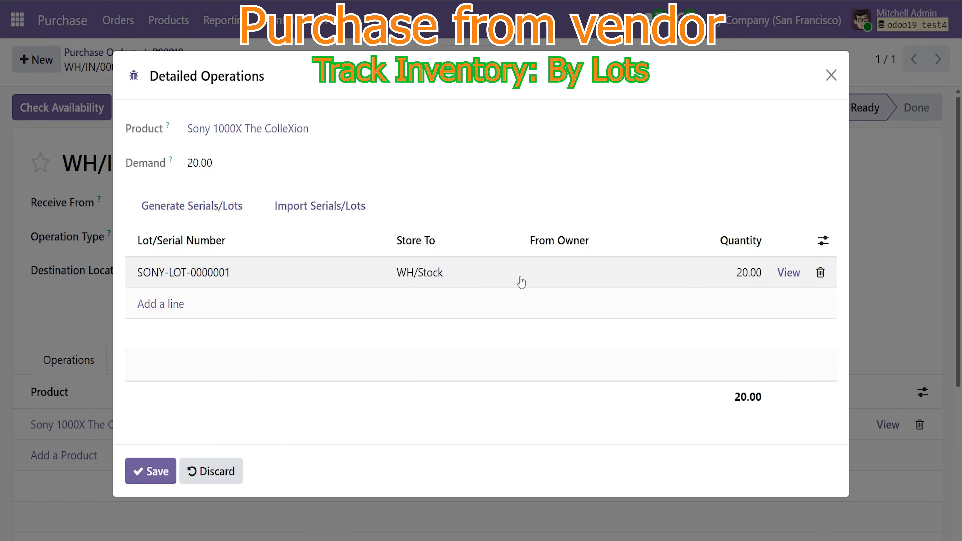
{"action": "left_click", "coordinate": [151, 471]}
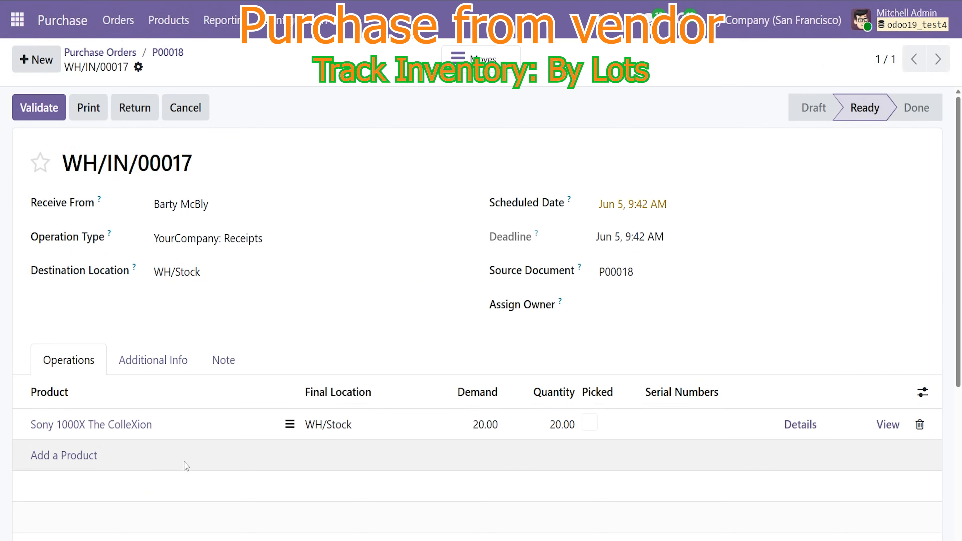
- Review the lot line in the receipt's Sony stock move and validate the receipt
{"action": "left_click", "coordinate": [888, 424]}
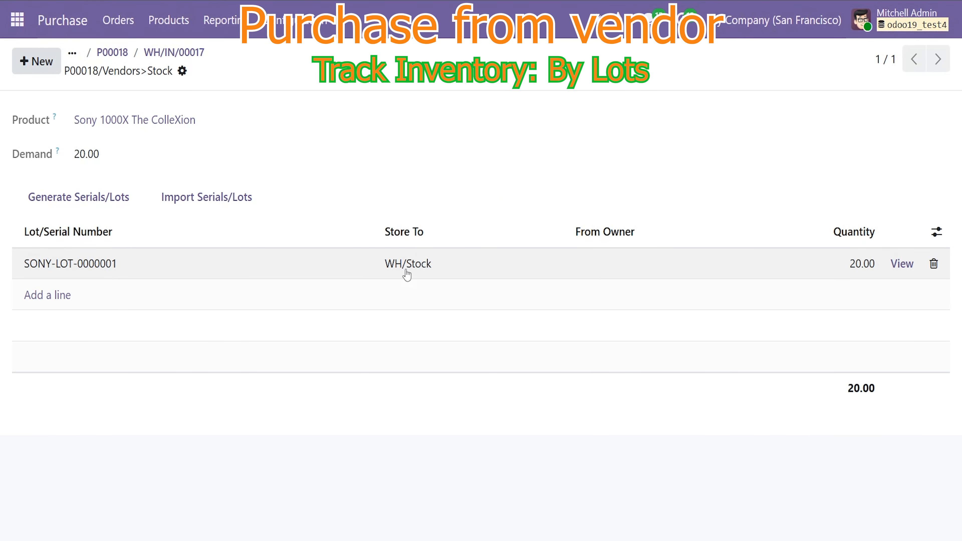
{"action": "left_click", "coordinate": [936, 234]}
{"action": "double_click", "coordinate": [826, 386]}
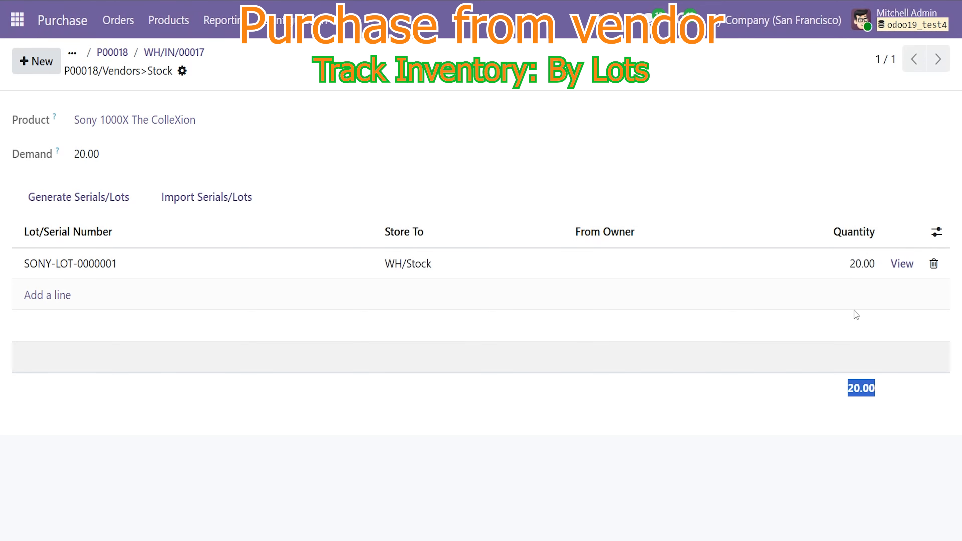
{"action": "left_click", "coordinate": [172, 55]}
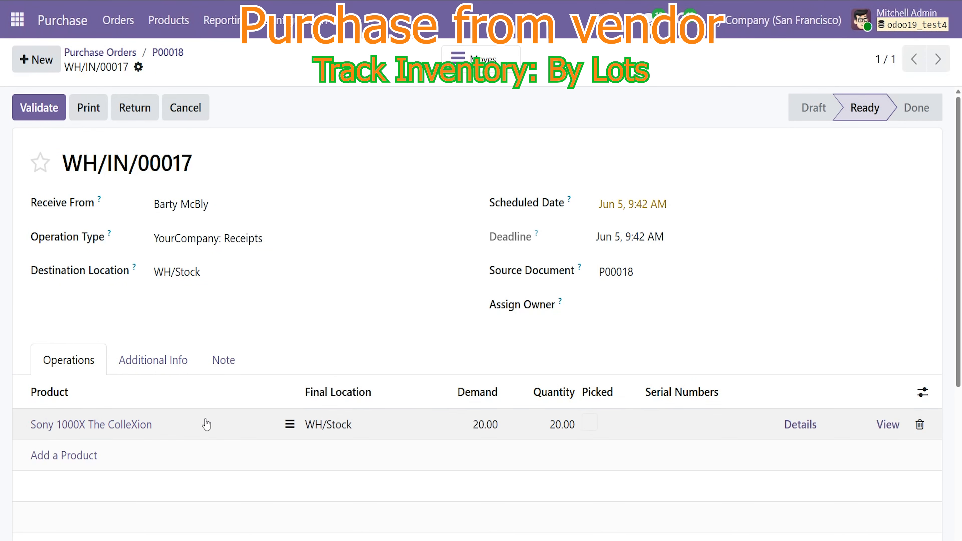
{"action": "left_click", "coordinate": [39, 107]}
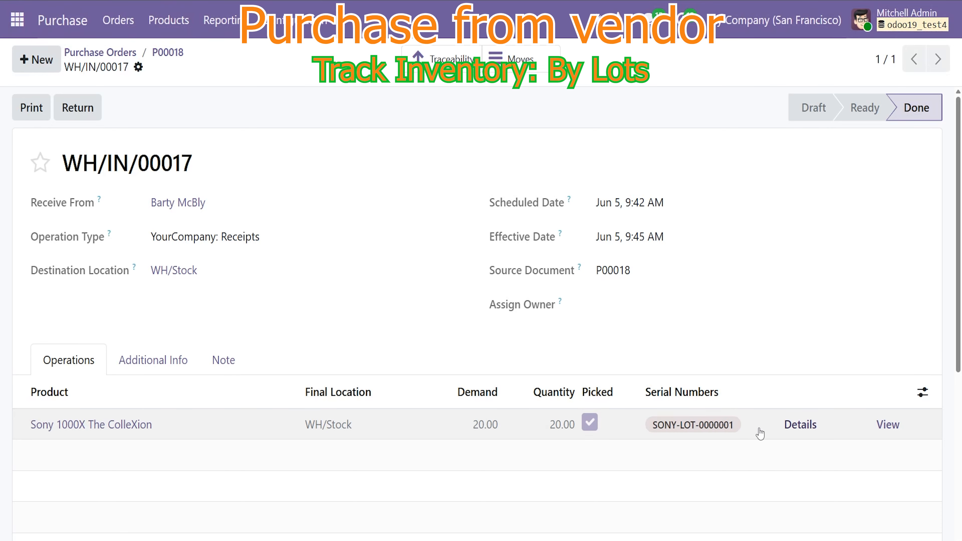
- Inspect the validated receipt's detailed operations and its traceability report, including the reference and product, and return to the receipt
{"action": "left_click", "coordinate": [802, 428]}
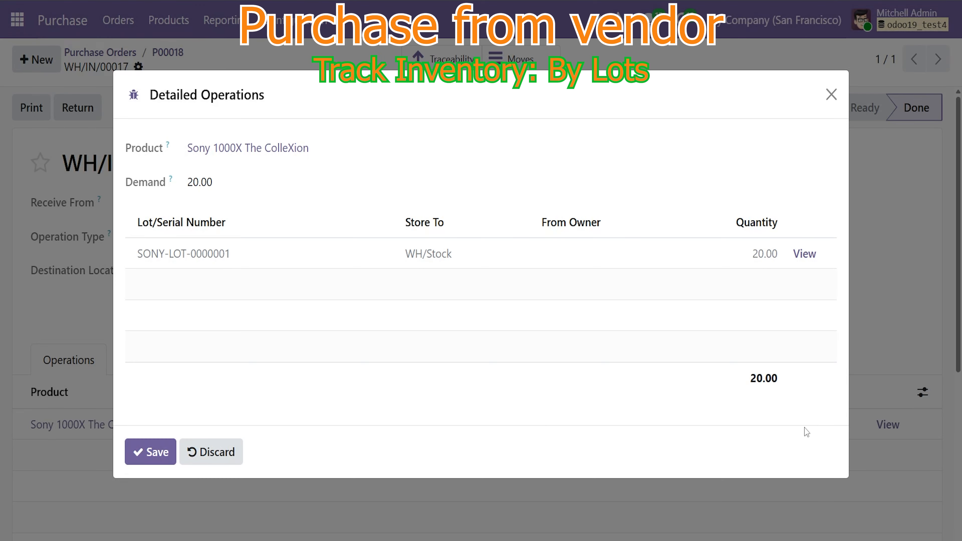
{"action": "left_click", "coordinate": [831, 95]}
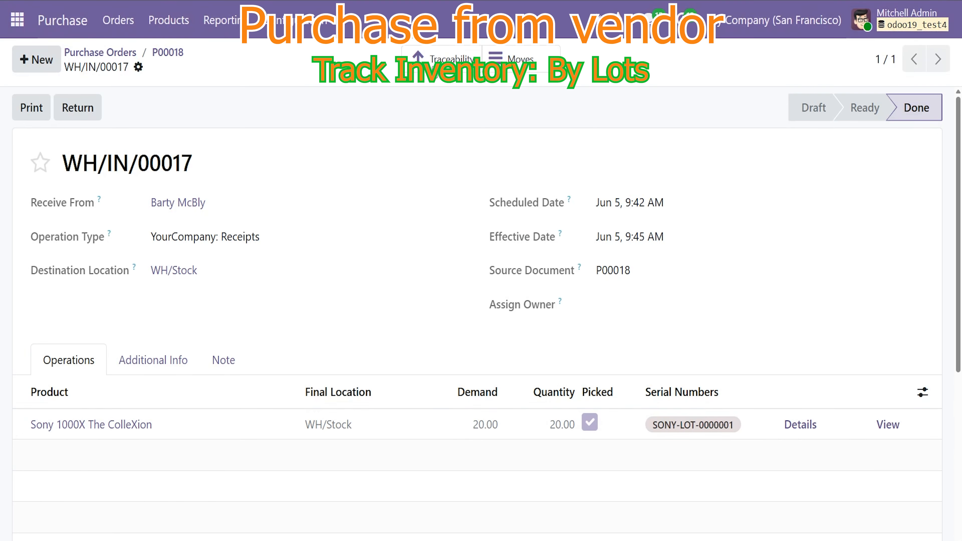
{"action": "left_click", "coordinate": [424, 58]}
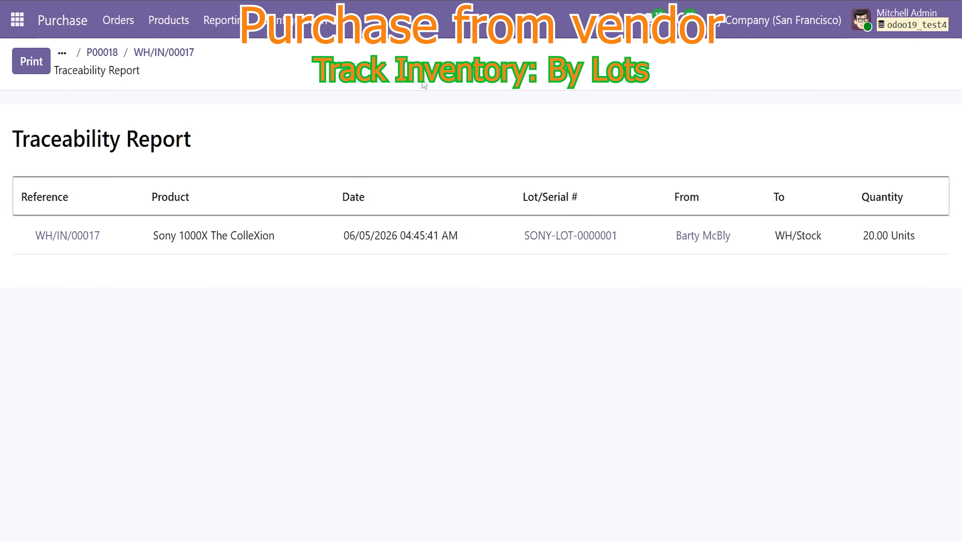
{"action": "left_click_drag", "start_coordinate": [103, 242], "coordinate": [34, 235]}
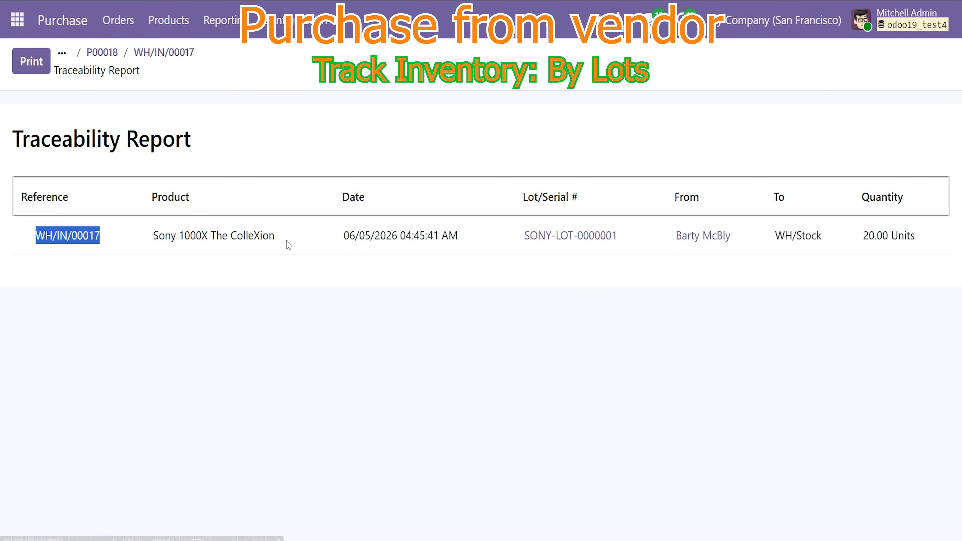
{"action": "left_click_drag", "start_coordinate": [285, 242], "coordinate": [153, 236]}
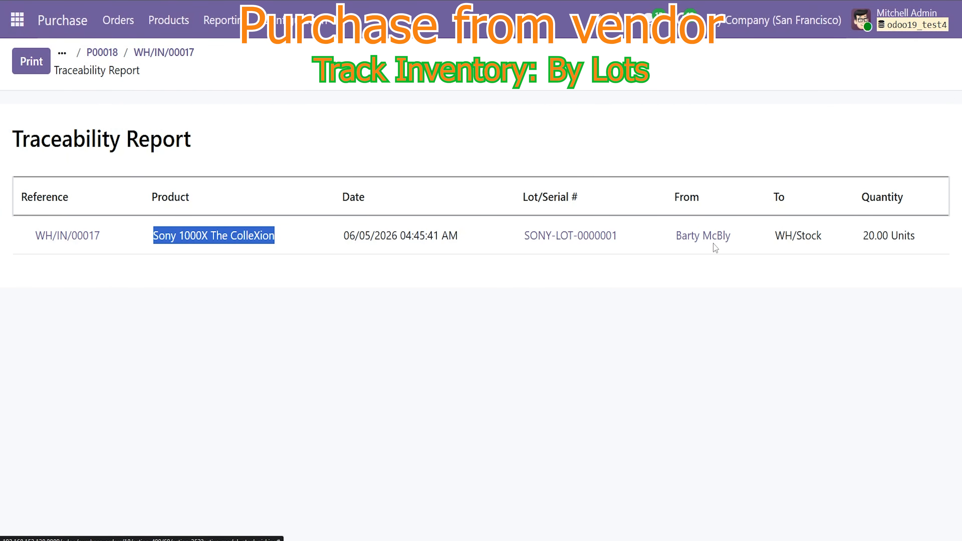
{"action": "left_click", "coordinate": [182, 53]}
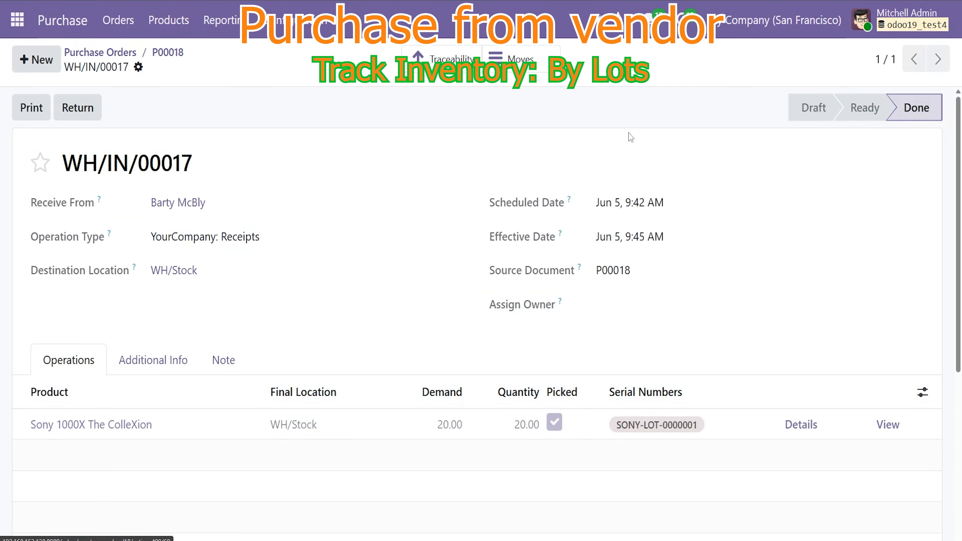
- Examine the receipt's stock move record, checking its reference and source document, and return to the receipt
{"action": "left_click", "coordinate": [793, 423]}
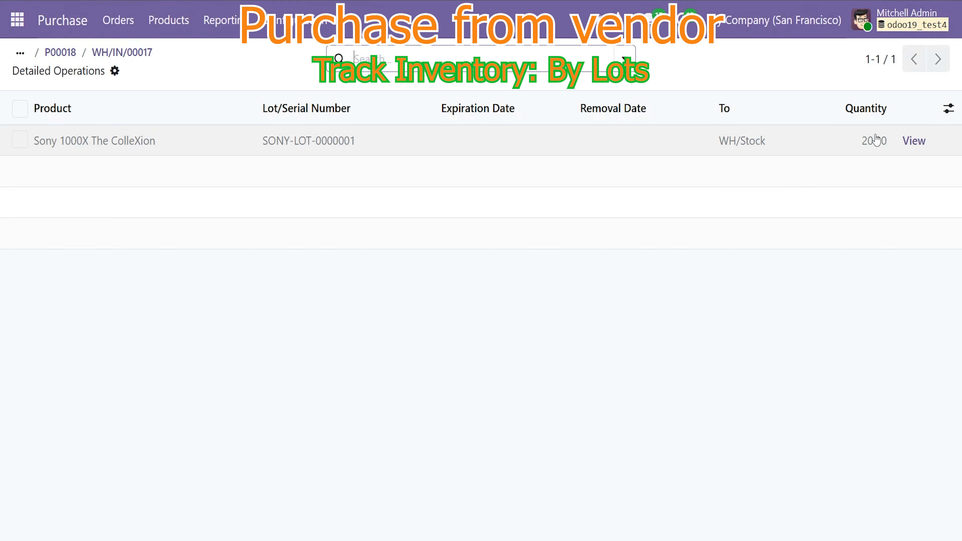
{"action": "left_click", "coordinate": [913, 142]}
{"action": "left_click_drag", "start_coordinate": [177, 196], "coordinate": [98, 196]}
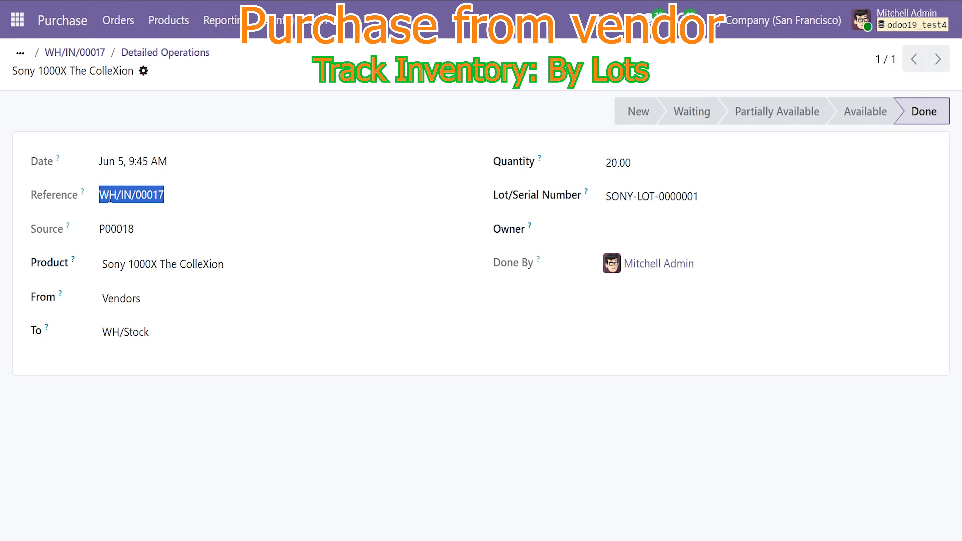
{"action": "double_click", "coordinate": [116, 228]}
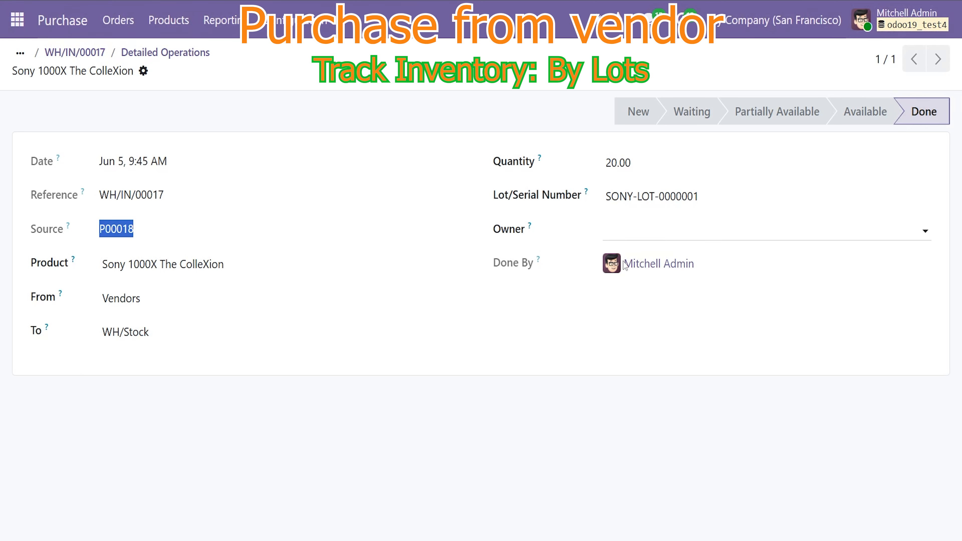
{"action": "left_click", "coordinate": [93, 54]}
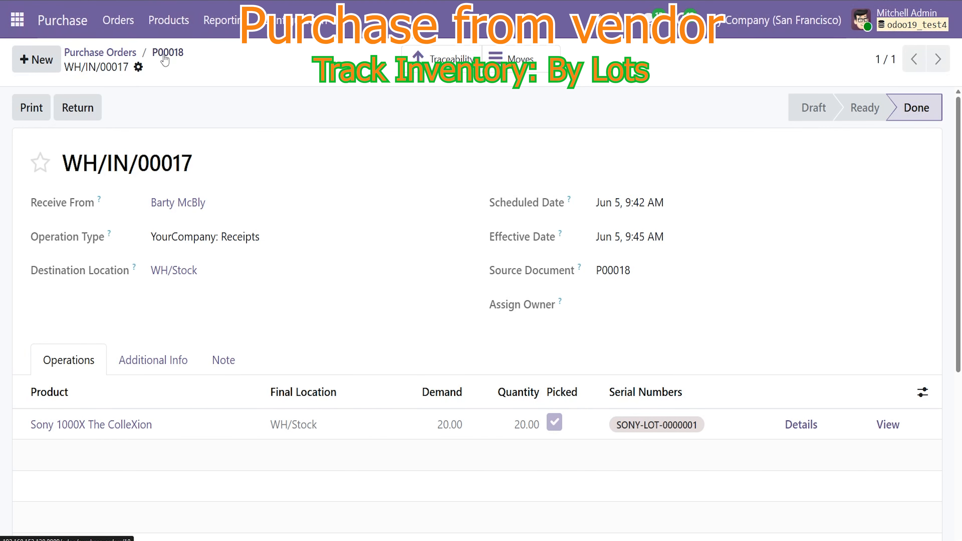
- Search the products for "sony" to check the stock on hand
{"action": "left_click", "coordinate": [126, 53]}
{"action": "left_click", "coordinate": [169, 20]}
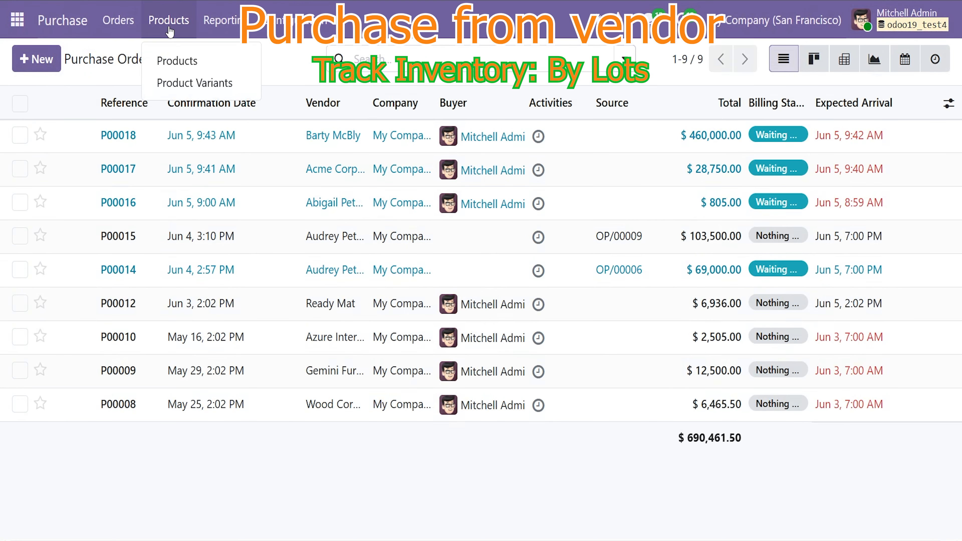
{"action": "left_click", "coordinate": [176, 60]}
{"action": "left_click", "coordinate": [626, 58]}
{"action": "left_click", "coordinate": [487, 57]}
{"action": "type", "text": "sony"}
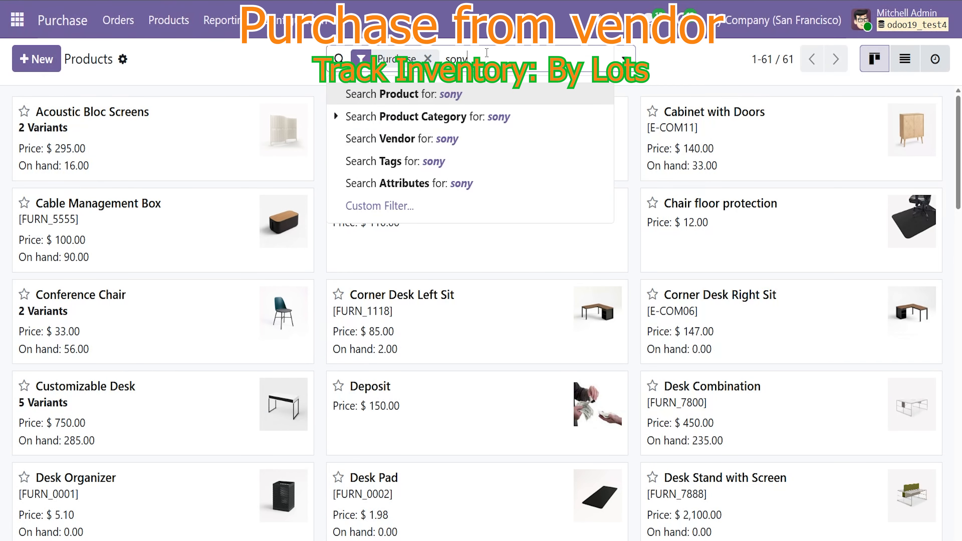
{"action": "key", "text": "Return"}
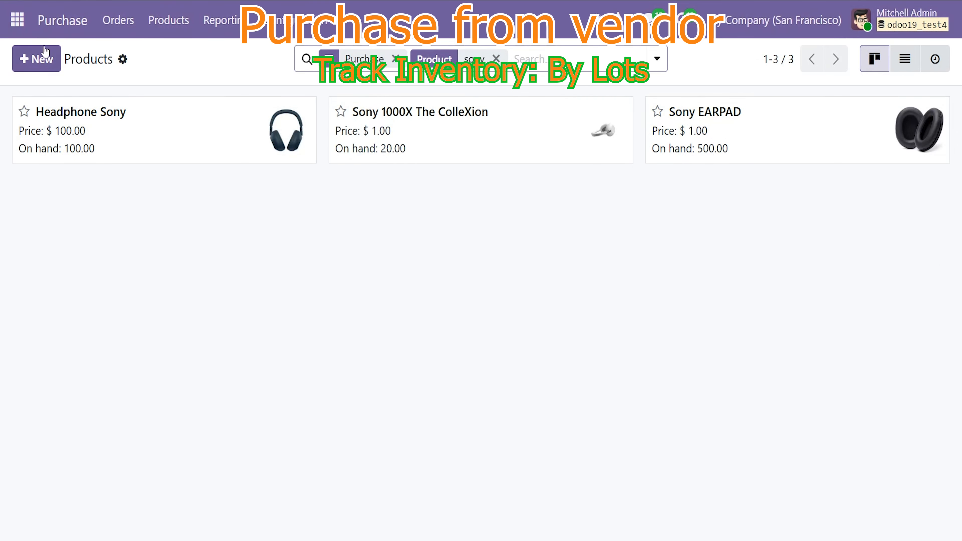
- Create a new request for quotation in Purchase with an Azure Interior contact as the vendor, picked from the full vendor list
{"action": "left_click", "coordinate": [17, 20]}
{"action": "left_click", "coordinate": [389, 236]}
{"action": "left_click", "coordinate": [33, 58]}
{"action": "left_click", "coordinate": [205, 222]}
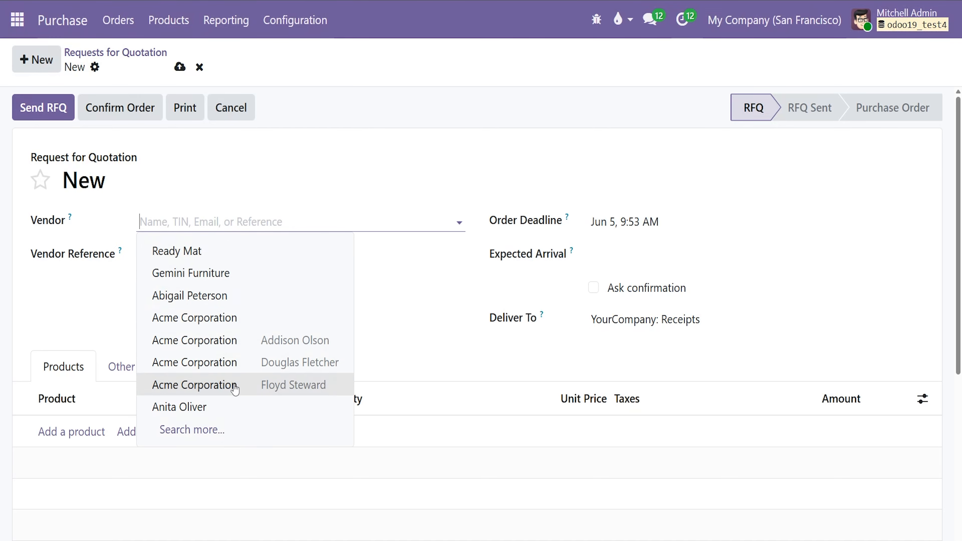
{"action": "scroll", "coordinate": [207, 374], "scroll_direction": "down", "scroll_amount": 1}
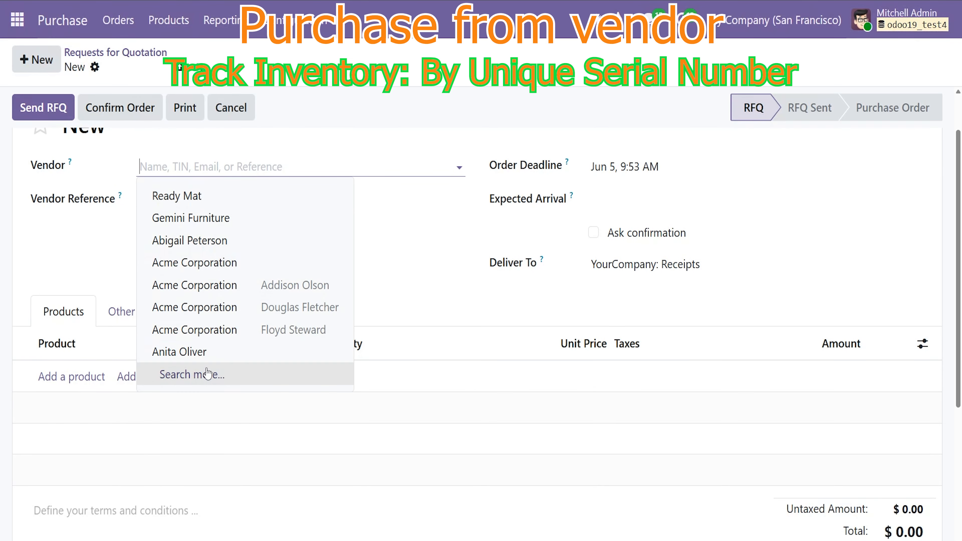
{"action": "left_click", "coordinate": [208, 373]}
{"action": "scroll", "coordinate": [279, 381], "scroll_direction": "down", "scroll_amount": 5}
{"action": "scroll", "coordinate": [214, 370], "scroll_direction": "up", "scroll_amount": 3}
{"action": "scroll", "coordinate": [213, 410], "scroll_direction": "down", "scroll_amount": 1}
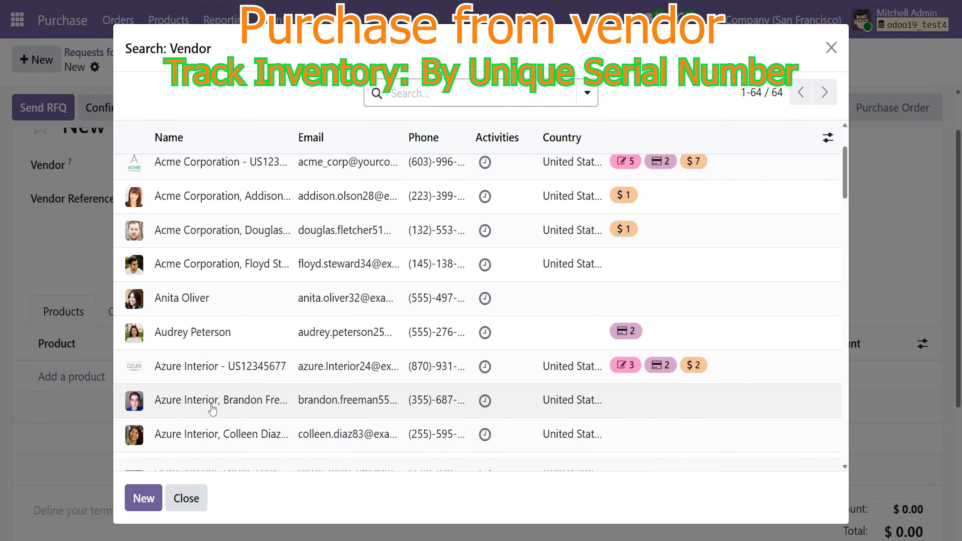
{"action": "left_click", "coordinate": [214, 404]}
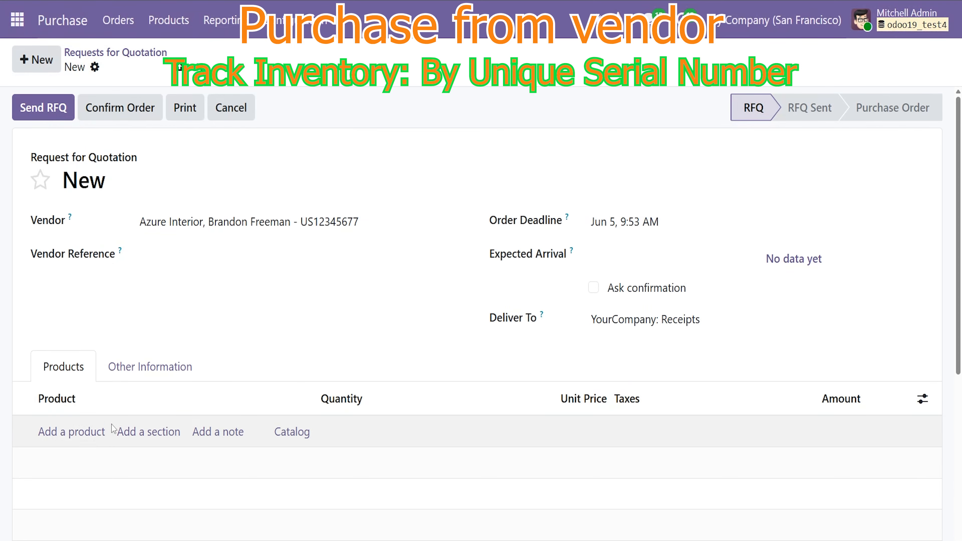
- Add MacBook Pro 16 inch M5 Pro 2026 to the quotation with a unit price of 1,000
{"action": "left_click", "coordinate": [91, 432]}
{"action": "type", "text": "mac"}
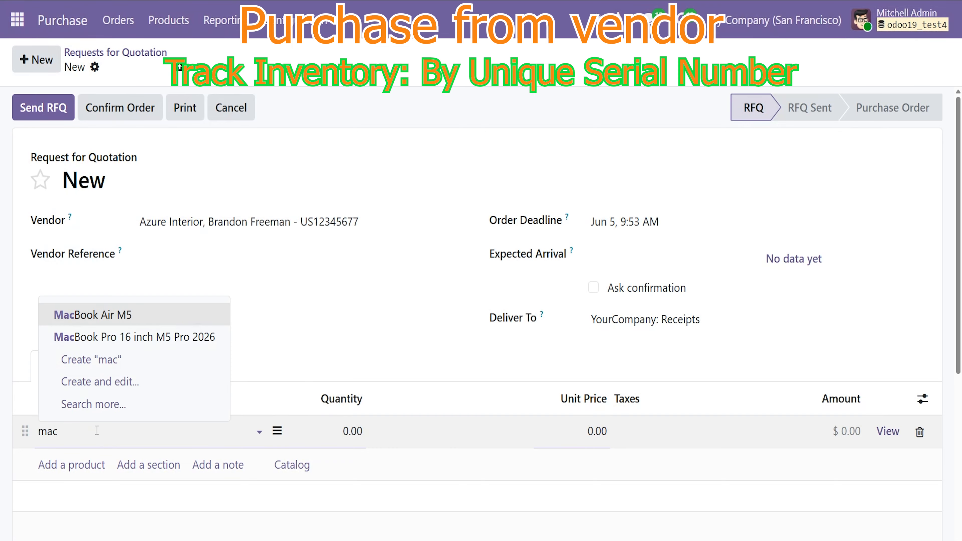
{"action": "left_click", "coordinate": [129, 337]}
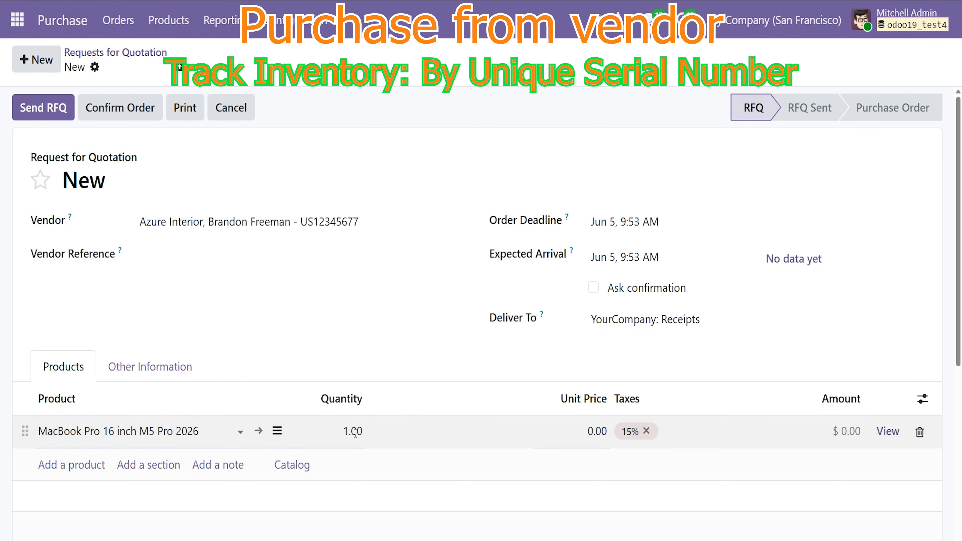
{"action": "left_click", "coordinate": [355, 434]}
{"action": "left_click", "coordinate": [584, 431]}
{"action": "type", "text": "1,"}
{"action": "type", "text": "000"}
{"action": "left_click", "coordinate": [854, 467]}
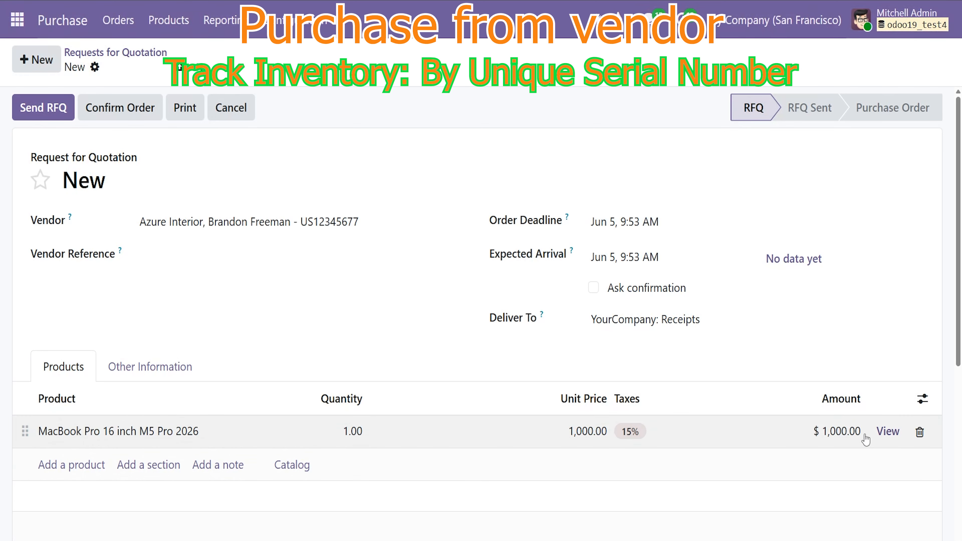
- Set the MacBook line's quantity to 5 and confirm the order
{"action": "left_click", "coordinate": [347, 435]}
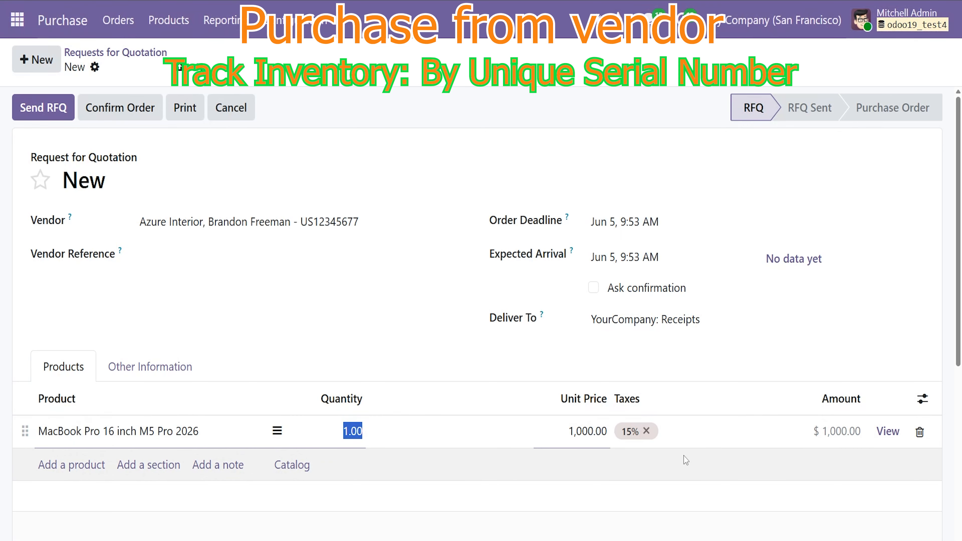
{"action": "type", "text": "5"}
{"action": "left_click", "coordinate": [492, 453]}
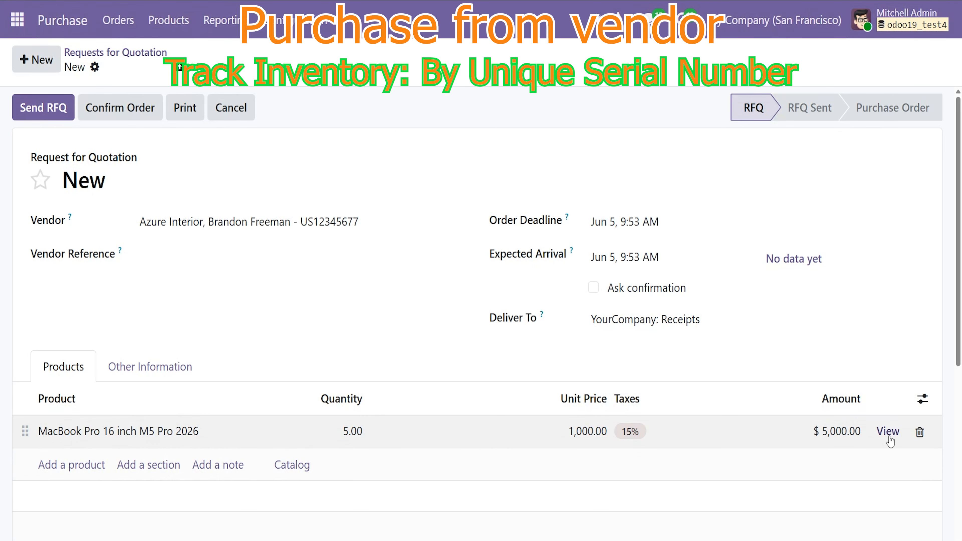
{"action": "left_click", "coordinate": [130, 109]}
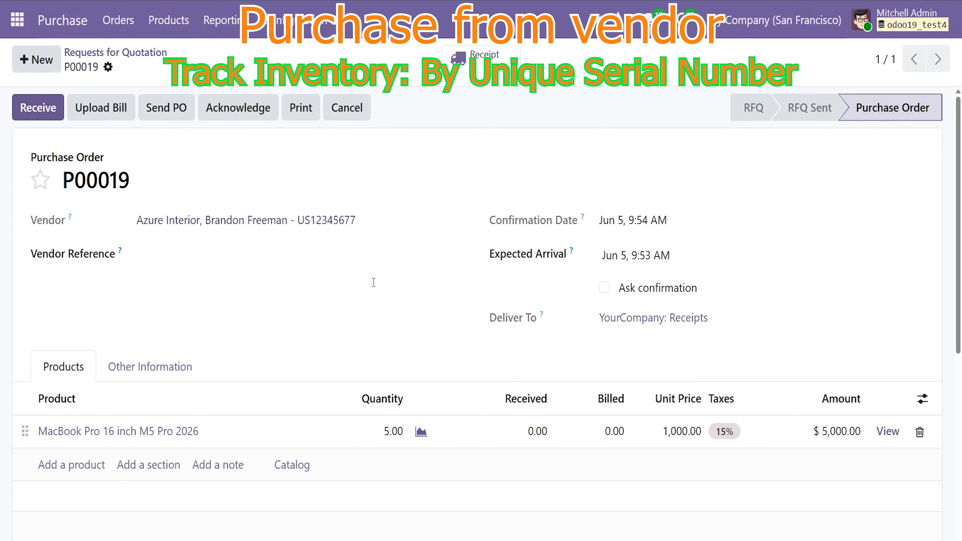
- Check the MacBook order line's details and open the order's receipt
{"action": "left_click", "coordinate": [888, 431]}
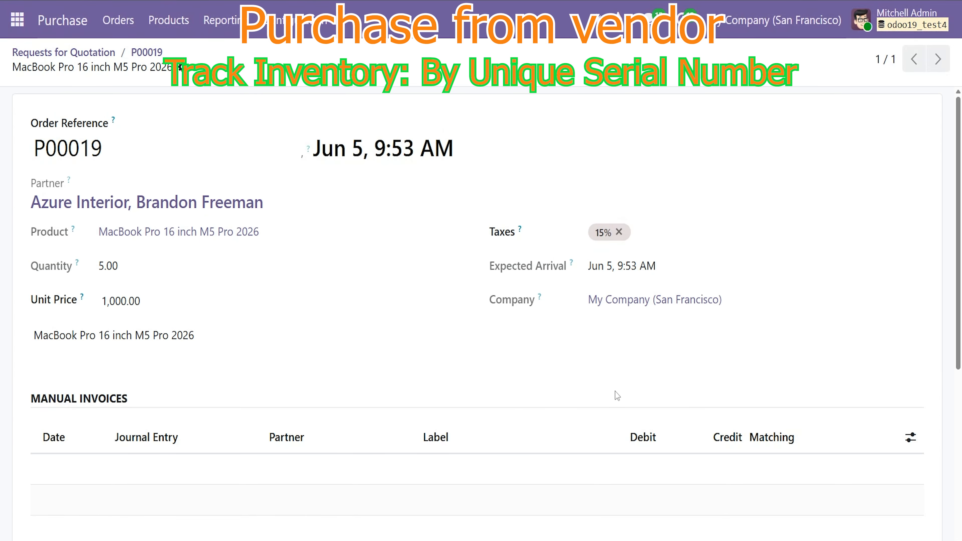
{"action": "left_click", "coordinate": [147, 52]}
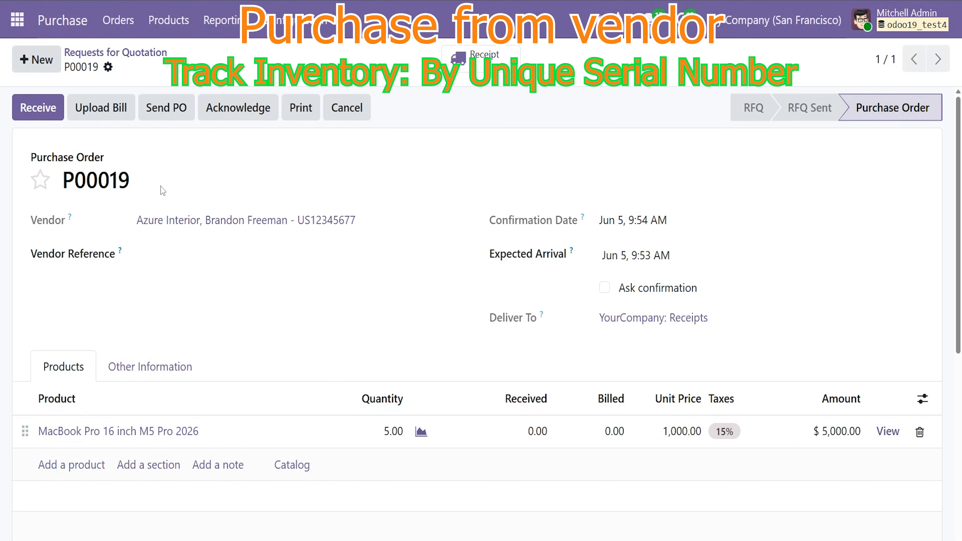
{"action": "left_click", "coordinate": [38, 110]}
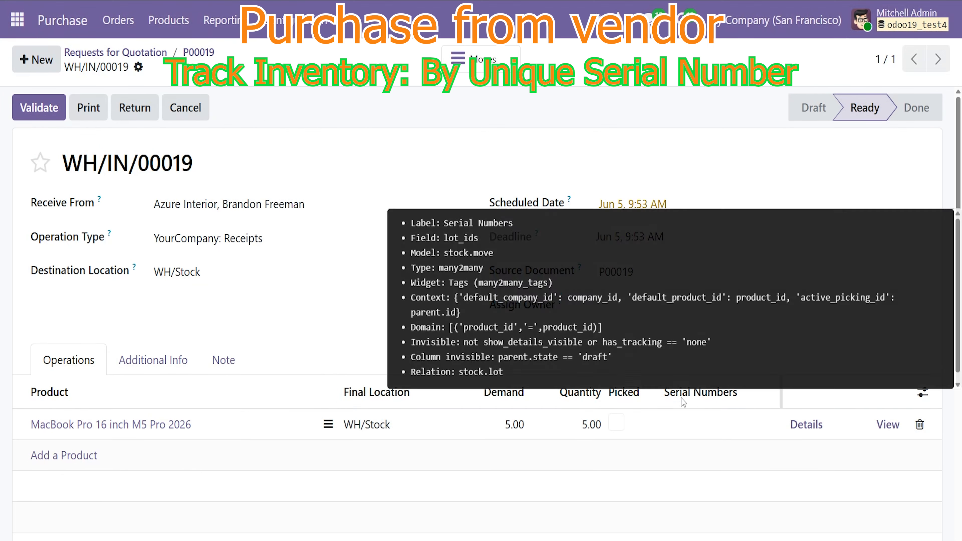
- Try to validate the MacBook receipt without any serial numbers assigned
{"action": "left_click", "coordinate": [34, 107]}
{"action": "left_click_drag", "start_coordinate": [255, 280], "coordinate": [60, 238]}
{"action": "left_click", "coordinate": [260, 272]}
{"action": "left_click_drag", "start_coordinate": [115, 256], "coordinate": [318, 255]}
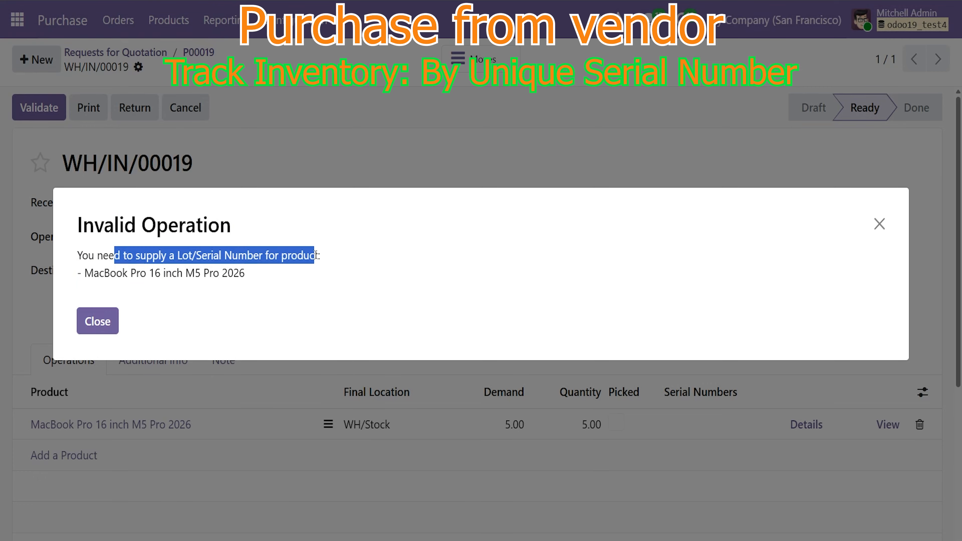
{"action": "left_click", "coordinate": [301, 309]}
{"action": "left_click", "coordinate": [107, 321]}
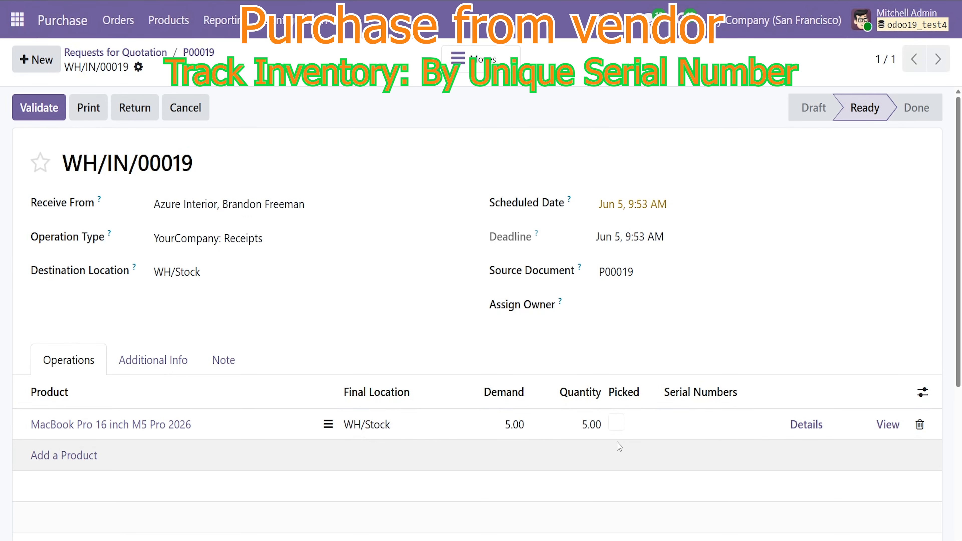
- Generate 5 serial numbers starting at MAC-0000001 for the MacBook receipt line and save the detailed operations
{"action": "left_click", "coordinate": [806, 424]}
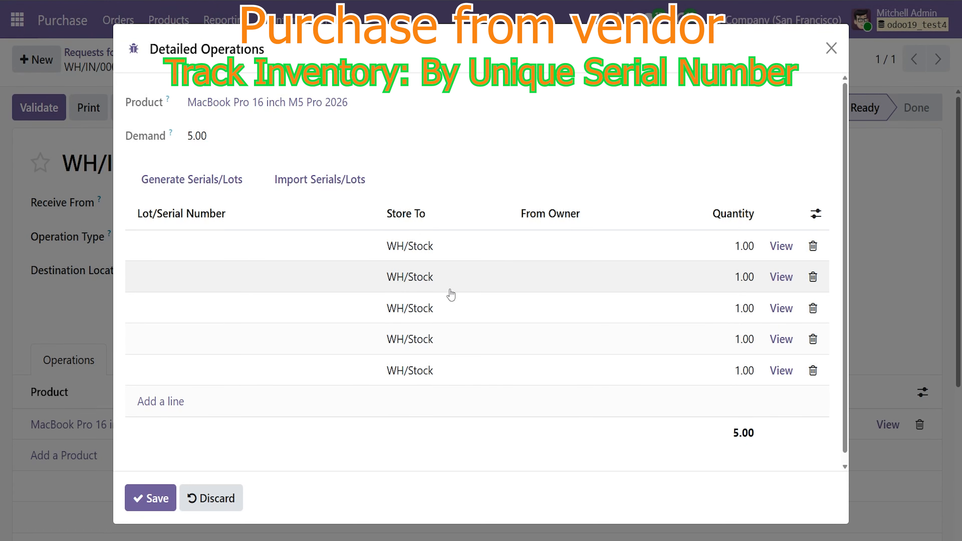
{"action": "left_click", "coordinate": [210, 183]}
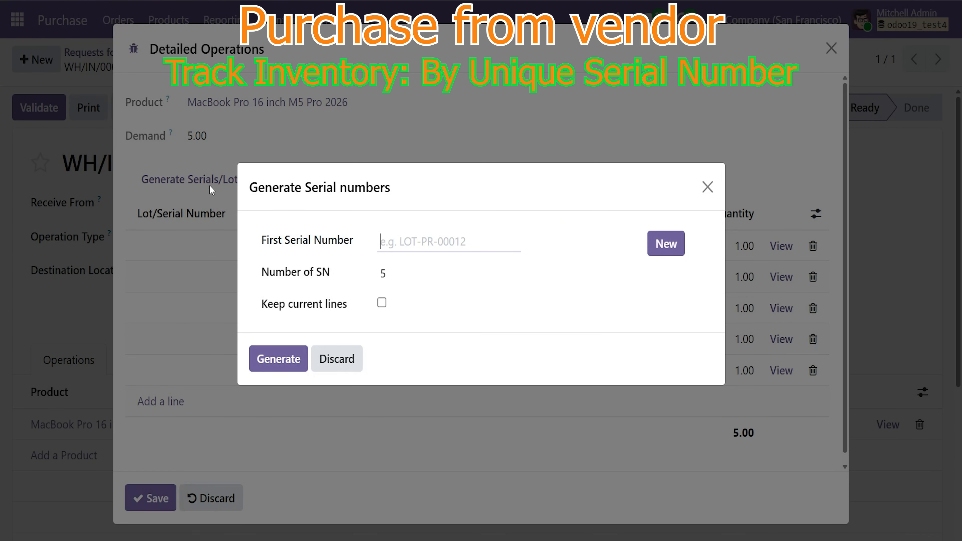
{"action": "left_click", "coordinate": [666, 246]}
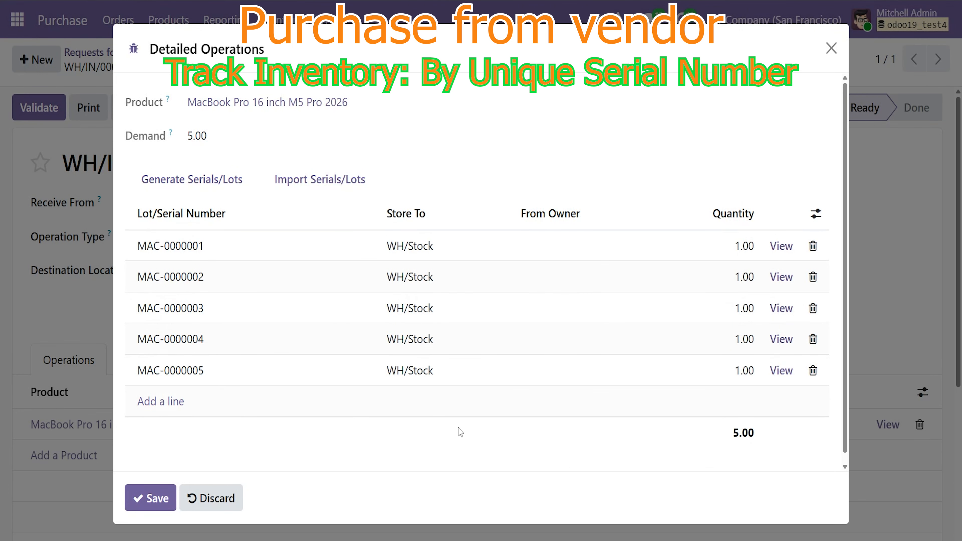
{"action": "left_click", "coordinate": [150, 499]}
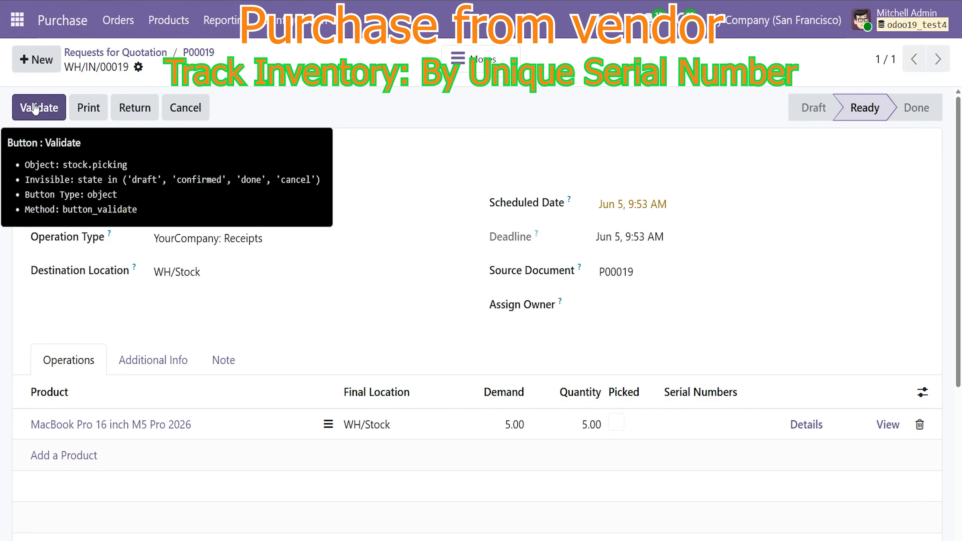
- Validate the MacBook receipt and review the serial numbers on its product line
{"action": "left_click", "coordinate": [35, 109]}
{"action": "scroll", "coordinate": [724, 282], "scroll_direction": "down", "scroll_amount": 4}
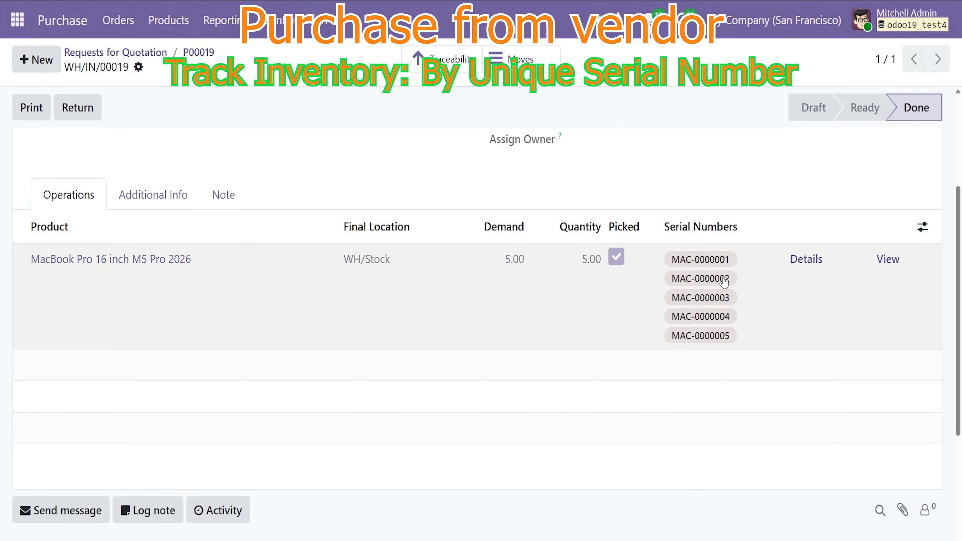
{"action": "scroll", "coordinate": [712, 367], "scroll_direction": "up", "scroll_amount": 4}
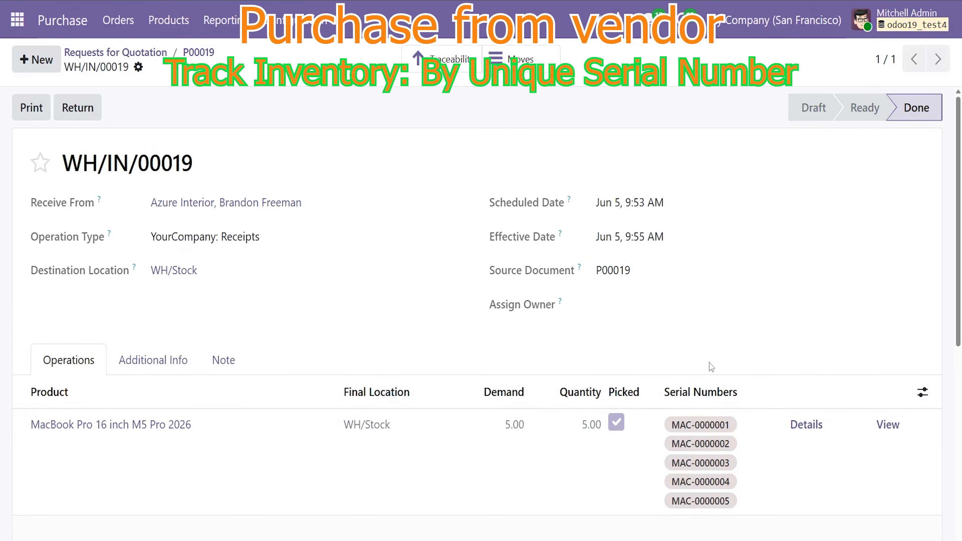
- Examine the receipt's traceability report and the MacBook line's detailed operations
{"action": "left_click", "coordinate": [452, 60]}
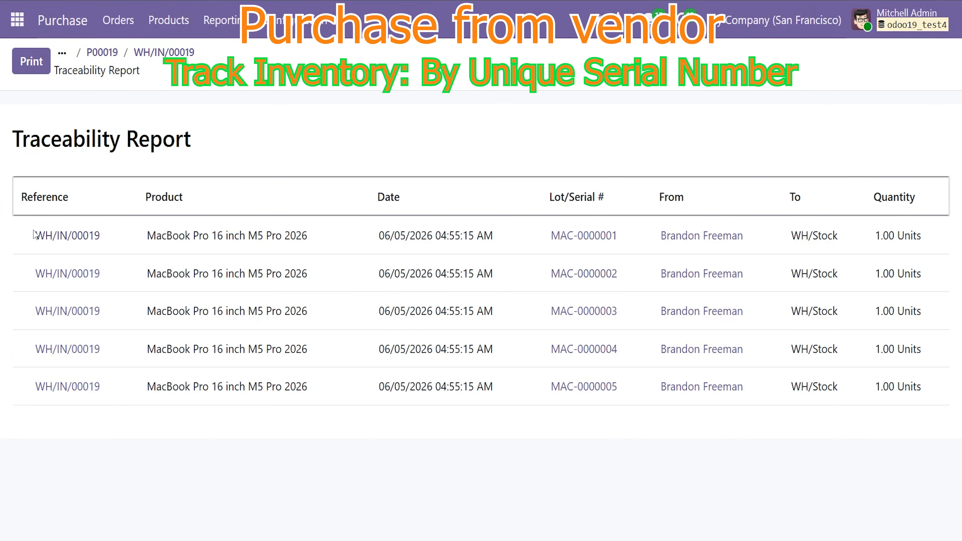
{"action": "left_click_drag", "start_coordinate": [34, 234], "coordinate": [91, 235]}
{"action": "left_click_drag", "start_coordinate": [36, 272], "coordinate": [100, 274]}
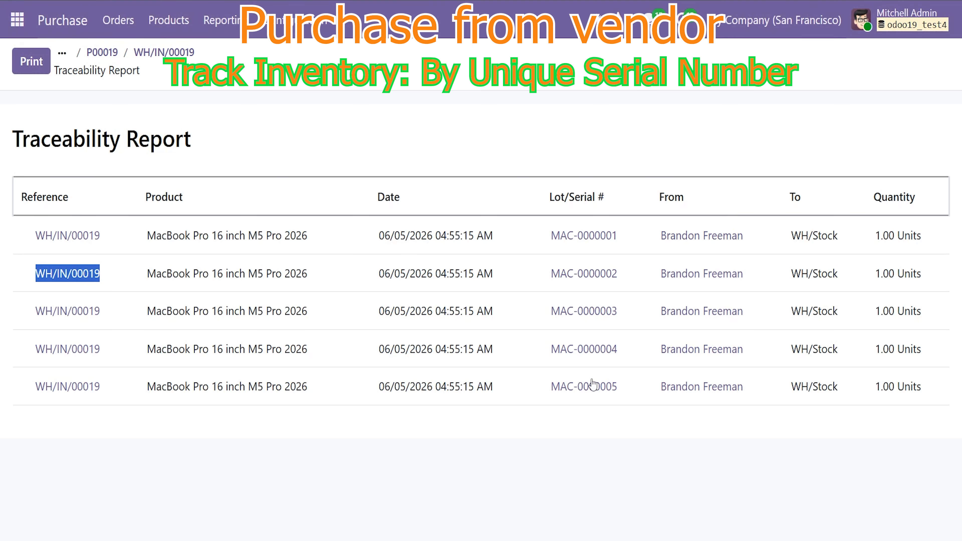
{"action": "left_click", "coordinate": [668, 459]}
{"action": "left_click", "coordinate": [180, 53]}
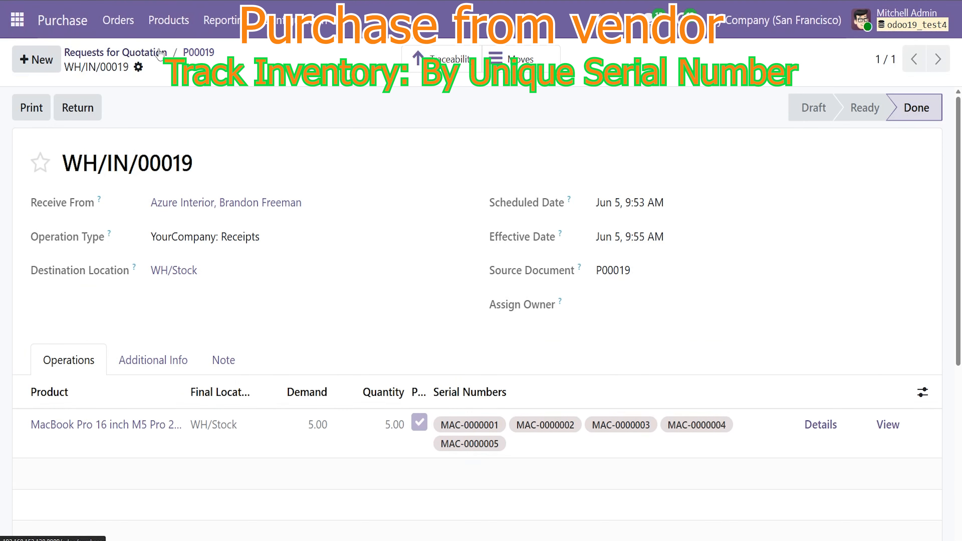
{"action": "left_click", "coordinate": [821, 424]}
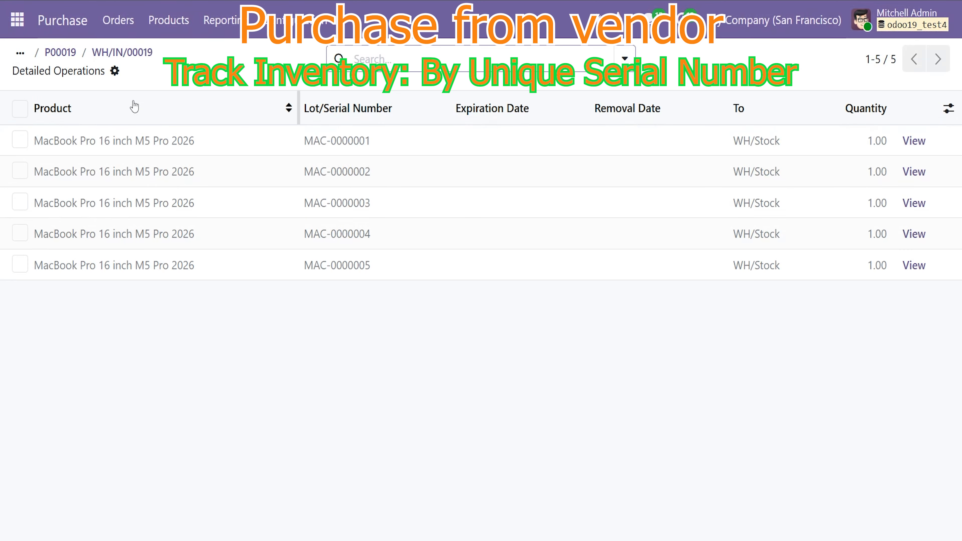
- Search the purchase products for "mac" and open MacBook Pro 16 inch M5 Pro 2026
{"action": "left_click", "coordinate": [169, 20]}
{"action": "left_click", "coordinate": [166, 61]}
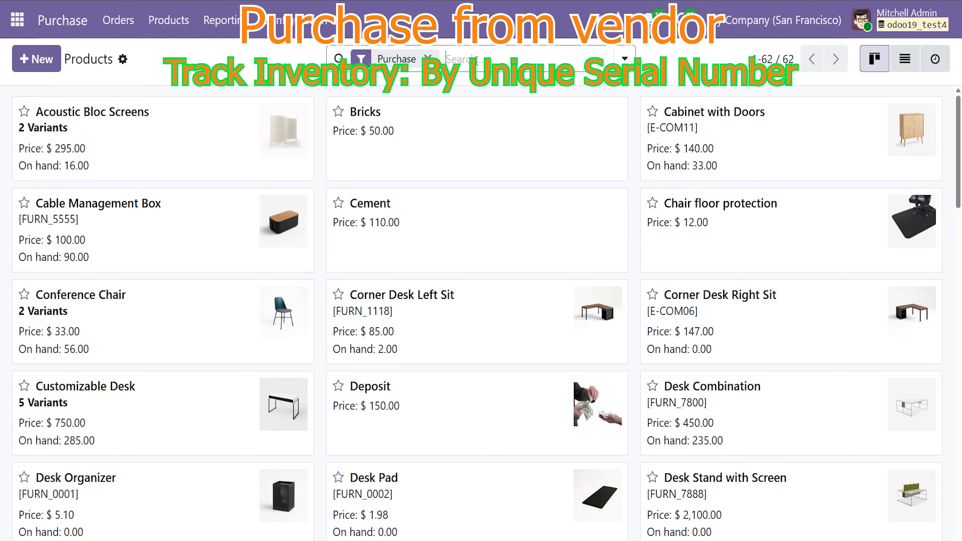
{"action": "left_click", "coordinate": [475, 58]}
{"action": "type", "text": "mac"}
{"action": "left_click", "coordinate": [469, 97]}
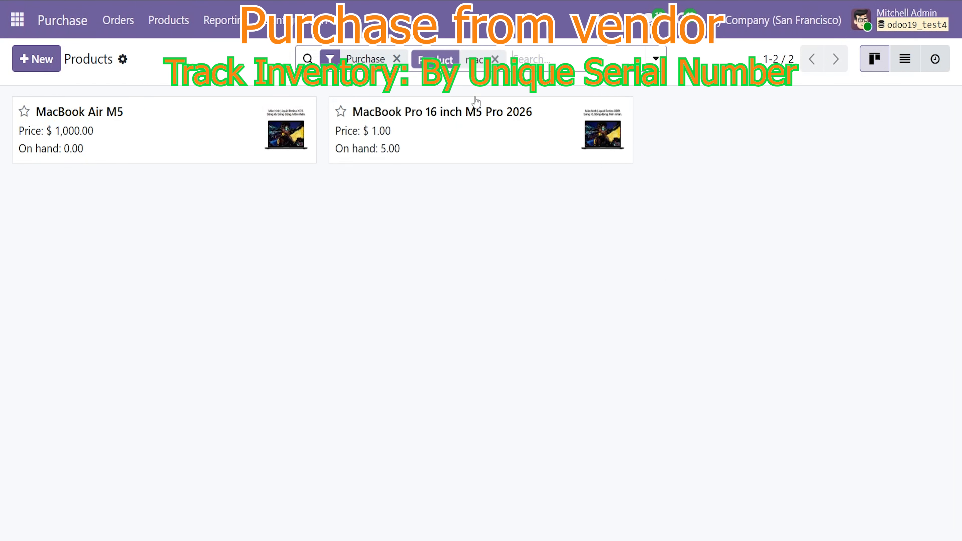
{"action": "left_click", "coordinate": [493, 125]}
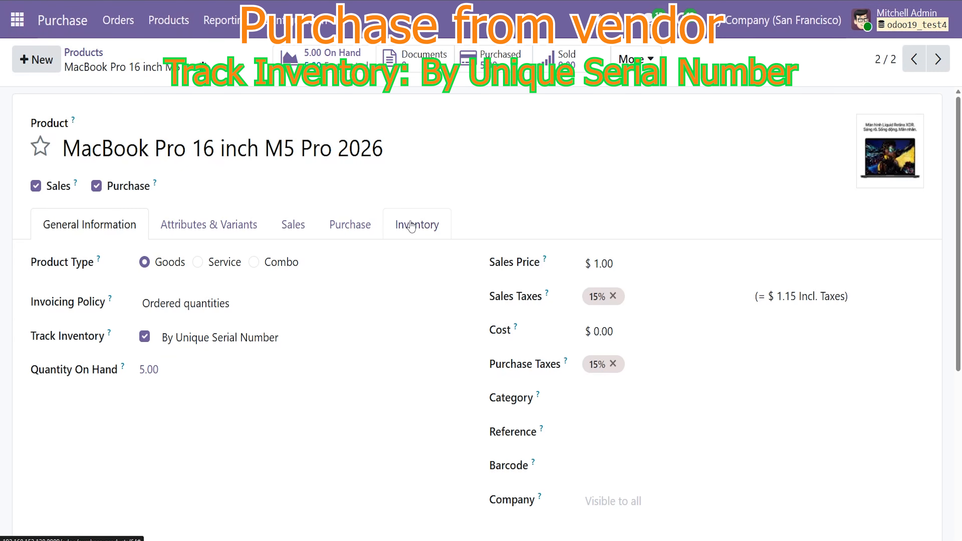
- Check the product's custom lot/serial prefix and next number in its inventory traceability settings
{"action": "left_click", "coordinate": [401, 224]}
{"action": "left_click_drag", "start_coordinate": [767, 369], "coordinate": [734, 370]}
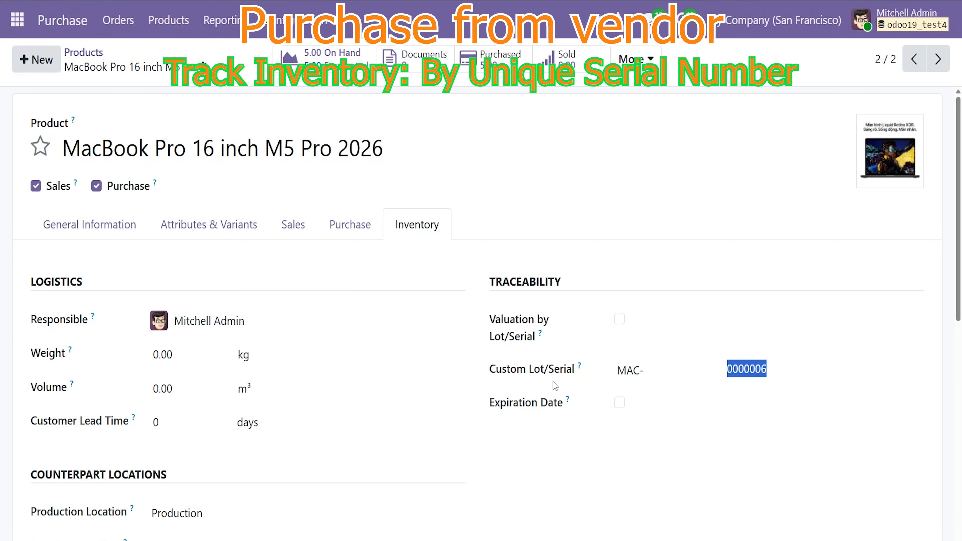
{"action": "left_click", "coordinate": [655, 215]}
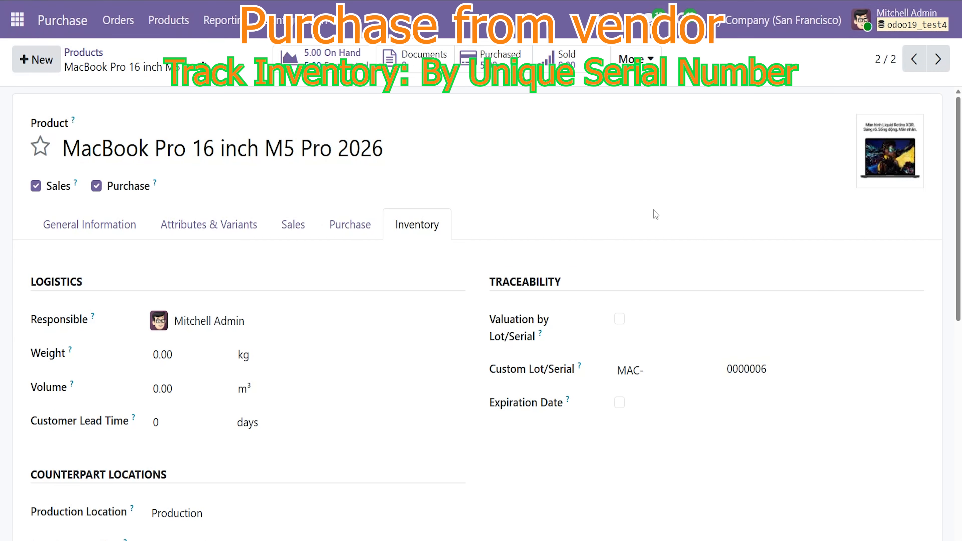
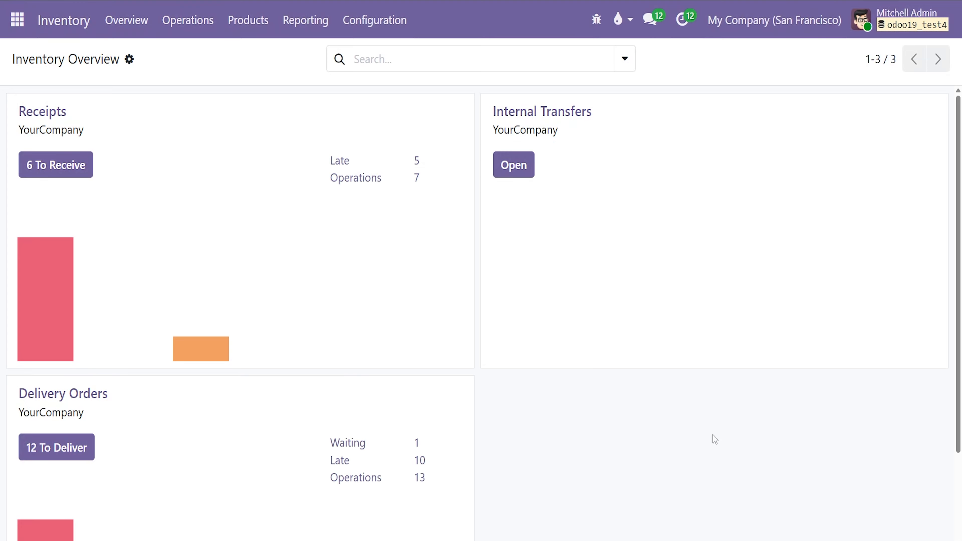
- Create a new receipt in Inventory and choose one of the suggested individual contacts as the party to receive from
{"action": "left_click", "coordinate": [180, 21]}
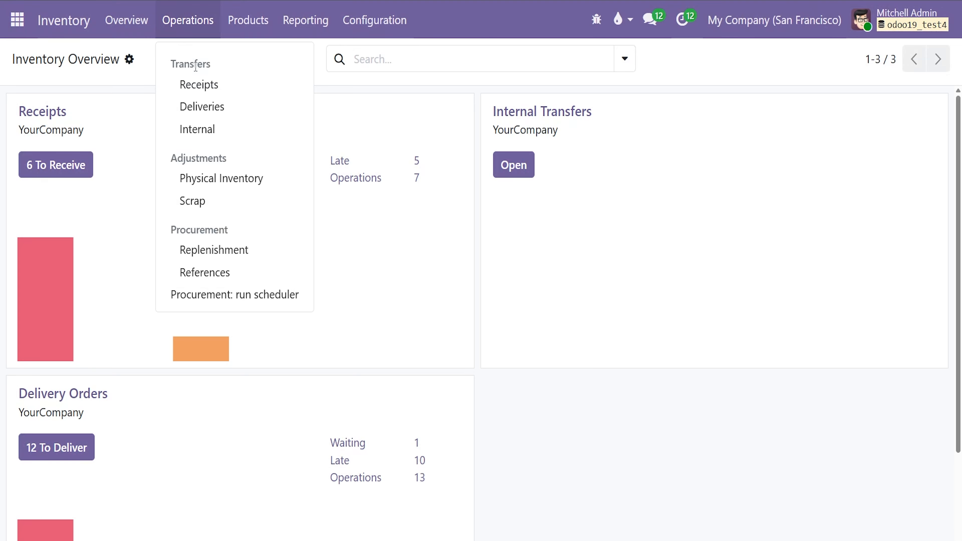
{"action": "left_click", "coordinate": [197, 84]}
{"action": "left_click", "coordinate": [36, 59]}
{"action": "left_click", "coordinate": [182, 205]}
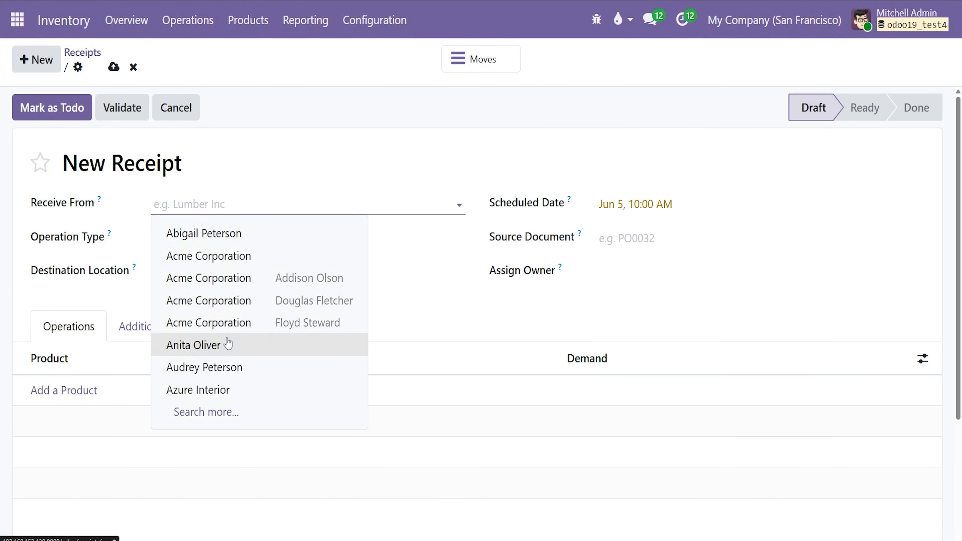
{"action": "left_click", "coordinate": [231, 352]}
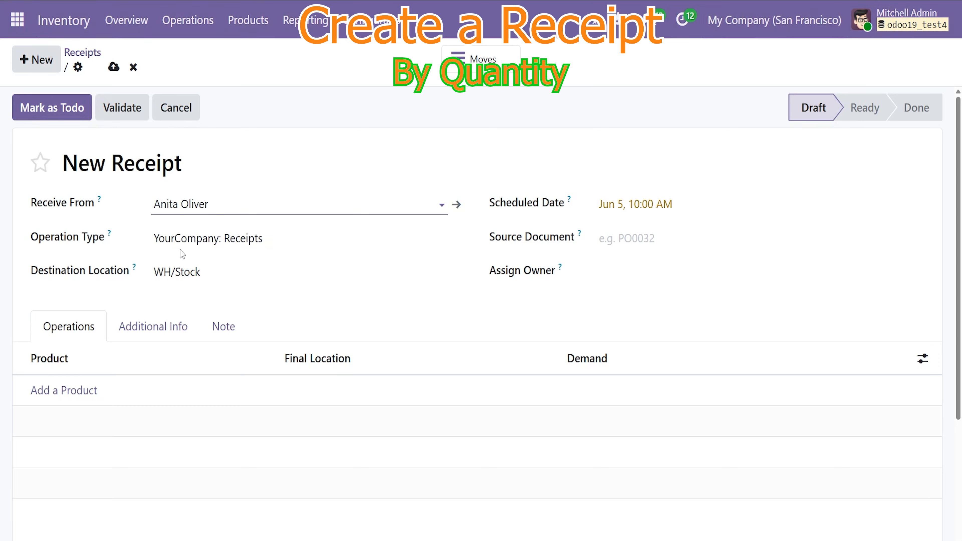
- Review the new receipt's operation type and destination location
{"action": "mouse_move", "coordinate": [282, 242]}
{"action": "left_mouse_down"}
{"action": "mouse_move", "coordinate": [139, 238]}
{"action": "mouse_move", "coordinate": [276, 239]}
{"action": "left_mouse_up"}
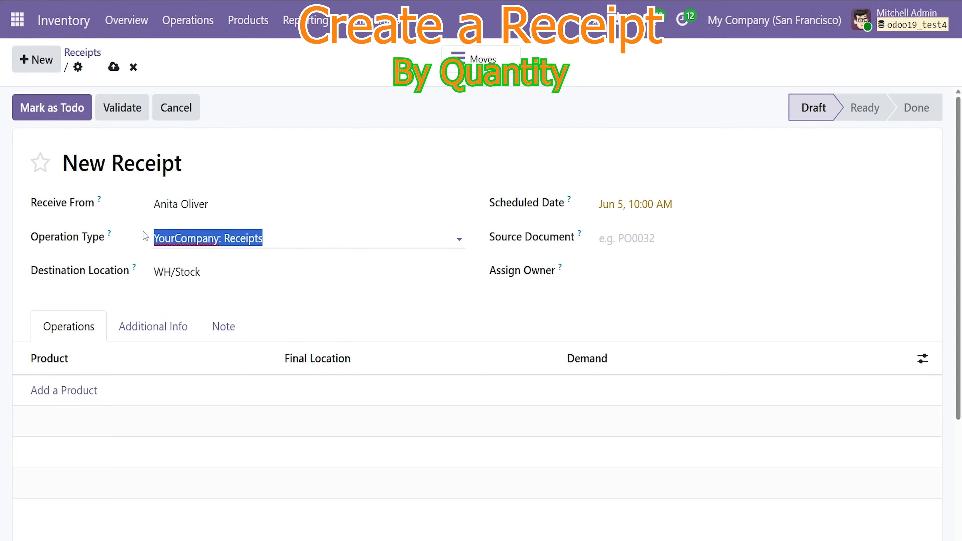
{"action": "left_click", "coordinate": [146, 236]}
{"action": "left_click_drag", "start_coordinate": [213, 271], "coordinate": [131, 274]}
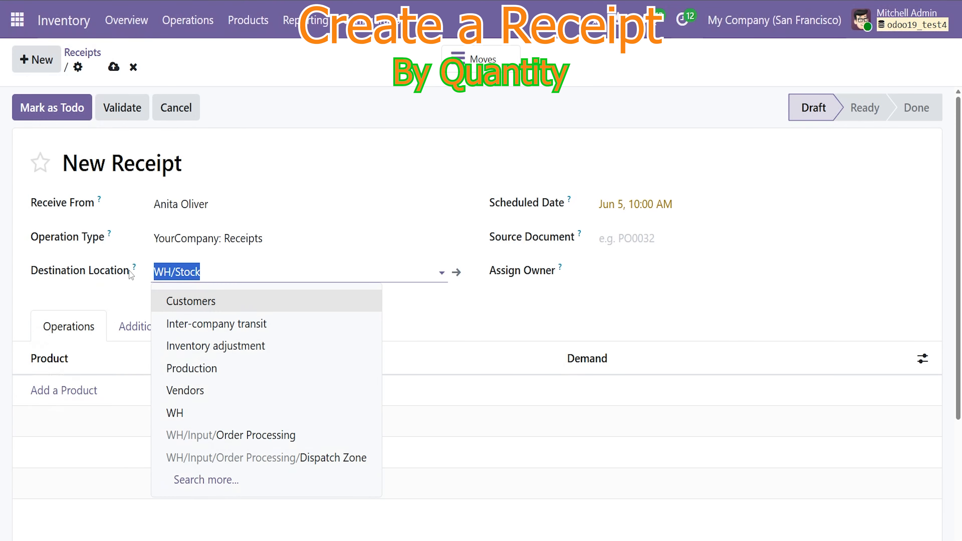
{"action": "left_click", "coordinate": [114, 264]}
- Add a product line for Sony EARPAD to the receipt by searching for "ear"
{"action": "left_click", "coordinate": [172, 394]}
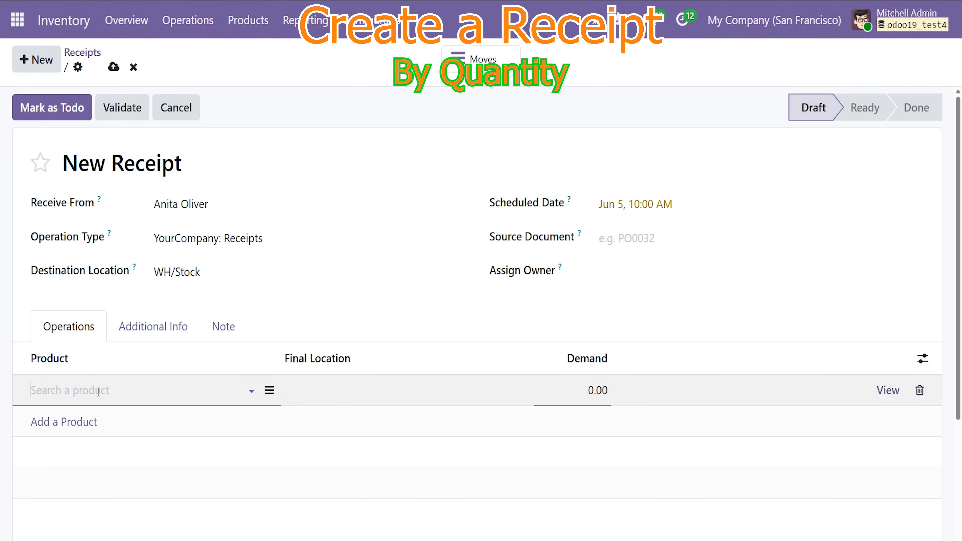
{"action": "left_click", "coordinate": [104, 386]}
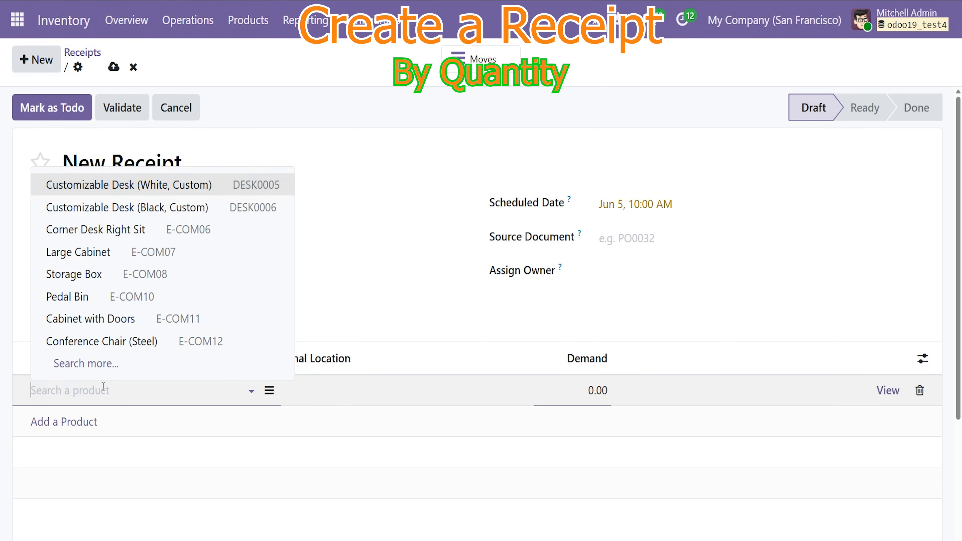
{"action": "type", "text": "ear"}
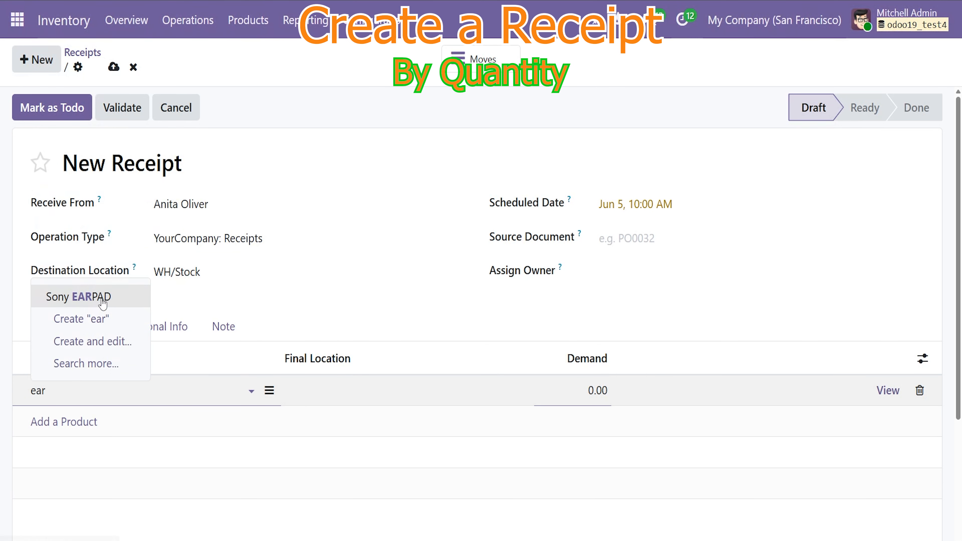
{"action": "left_click", "coordinate": [101, 297]}
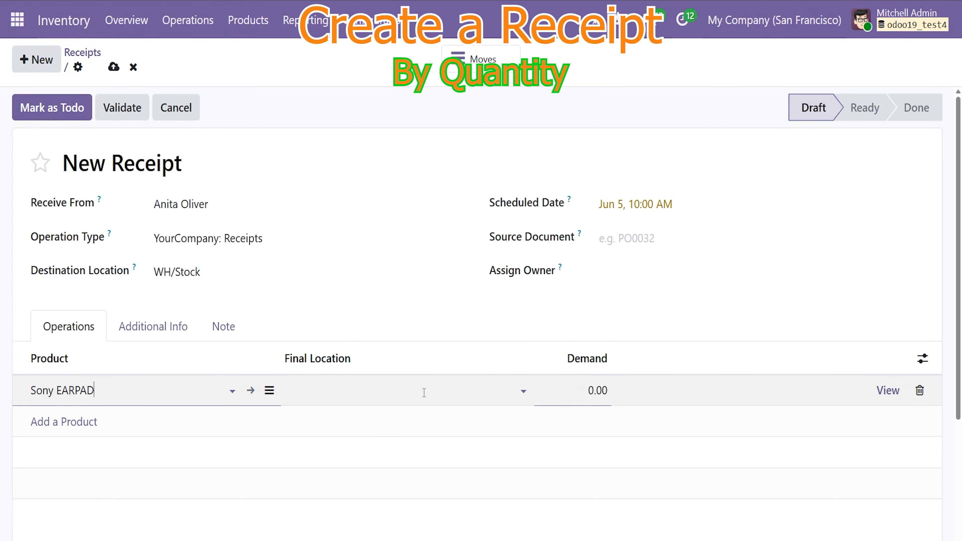
- Set the Sony EARPAD line's final location to WH/Stock, picked from the full location list, and its demand to 300
{"action": "left_click", "coordinate": [432, 396]}
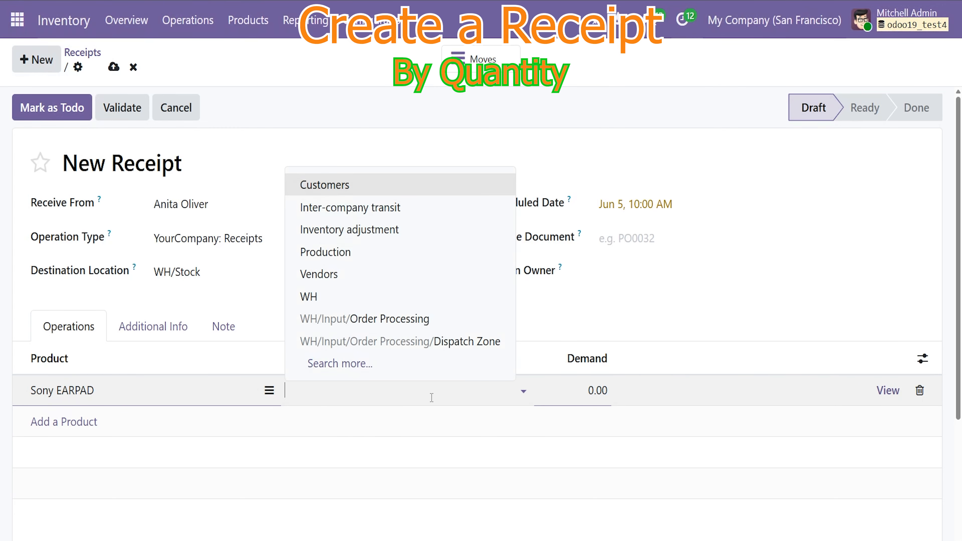
{"action": "left_click", "coordinate": [358, 365]}
{"action": "scroll", "coordinate": [211, 383], "scroll_direction": "down", "scroll_amount": 3}
{"action": "left_click", "coordinate": [207, 359]}
{"action": "left_click", "coordinate": [585, 403]}
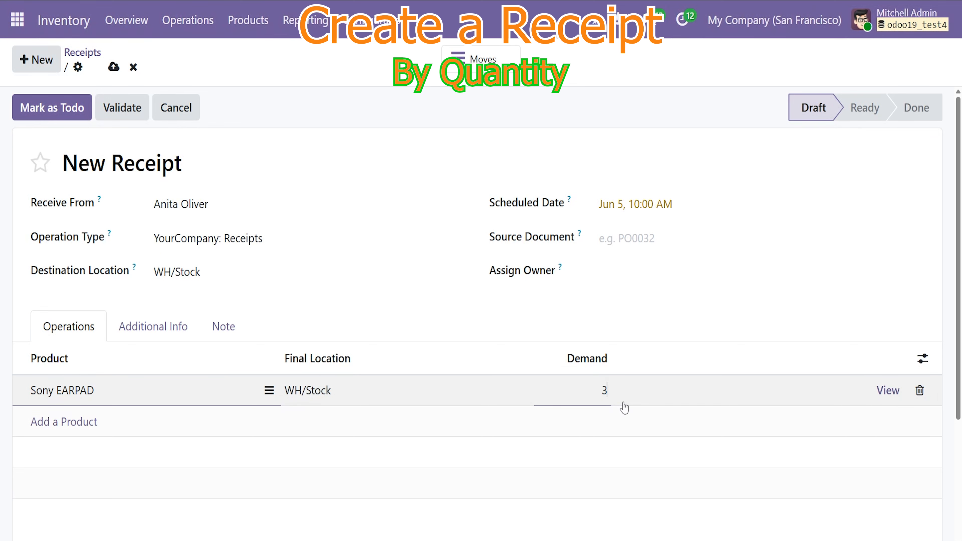
{"action": "left_click", "coordinate": [638, 430]}
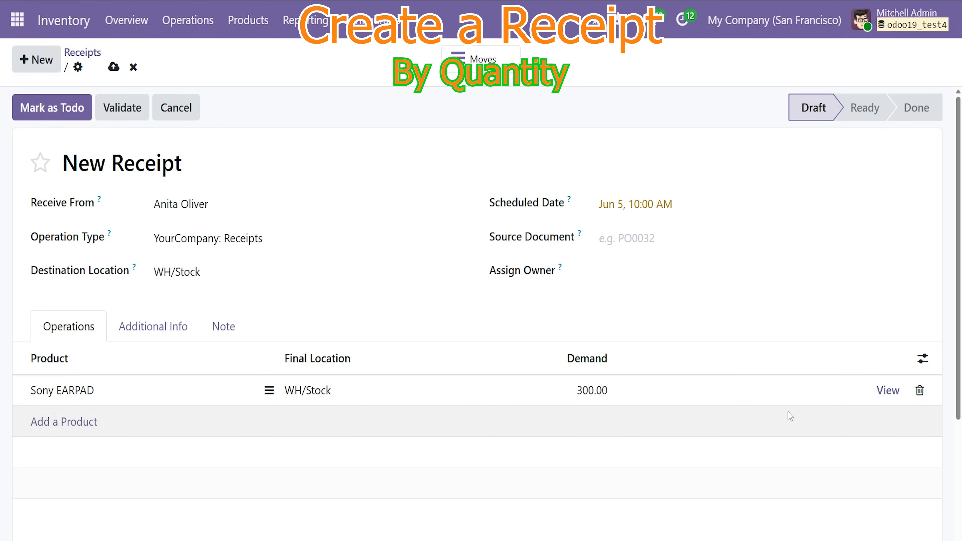
- Save the receipt and check the Sony EARPAD line's stock move details
{"action": "left_click", "coordinate": [113, 68]}
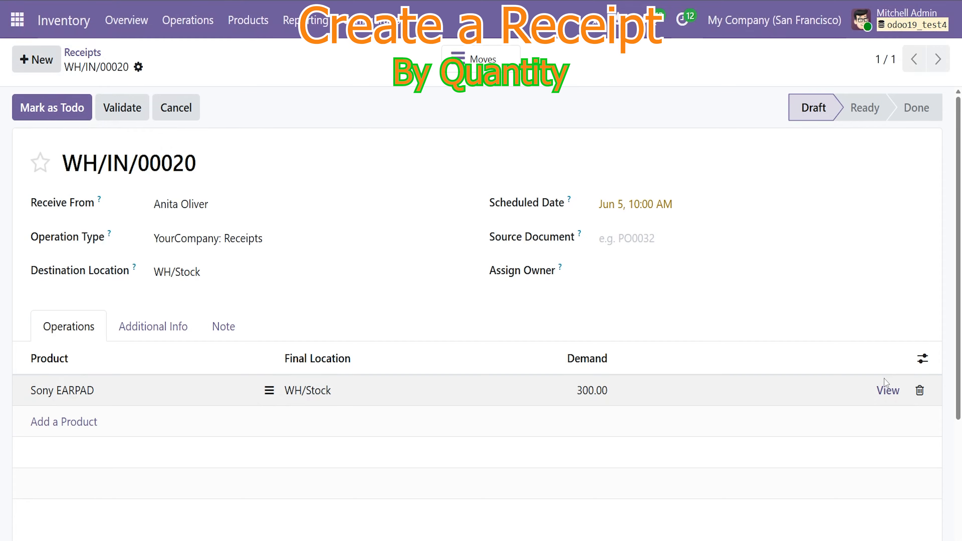
{"action": "left_click", "coordinate": [887, 390]}
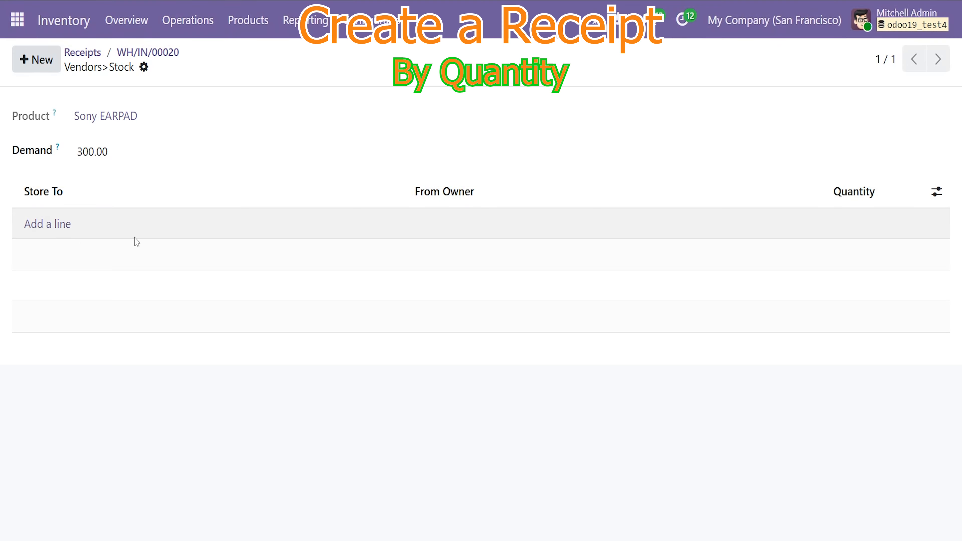
{"action": "left_click", "coordinate": [148, 52]}
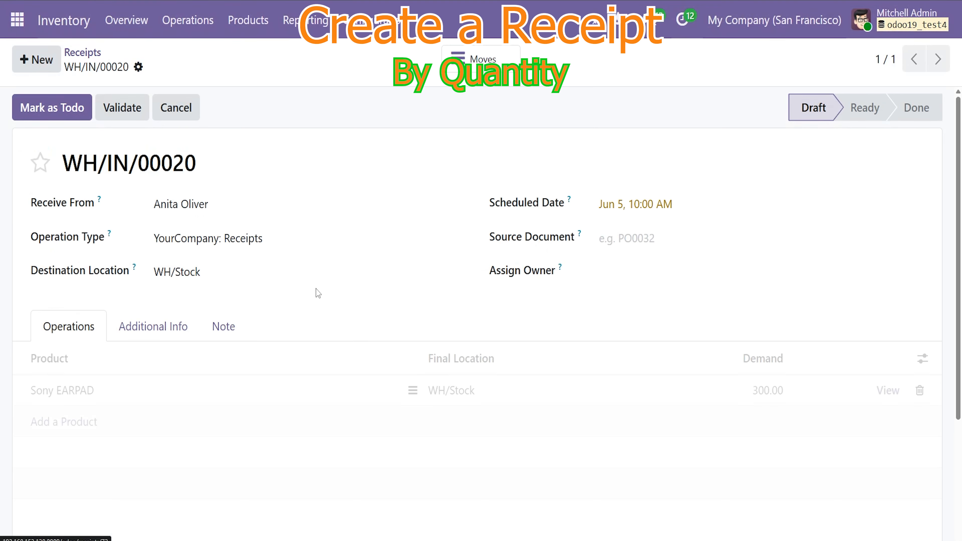
- Mark the Sony EARPAD receipt as to do and go to the Inventory overview
{"action": "left_click", "coordinate": [73, 118]}
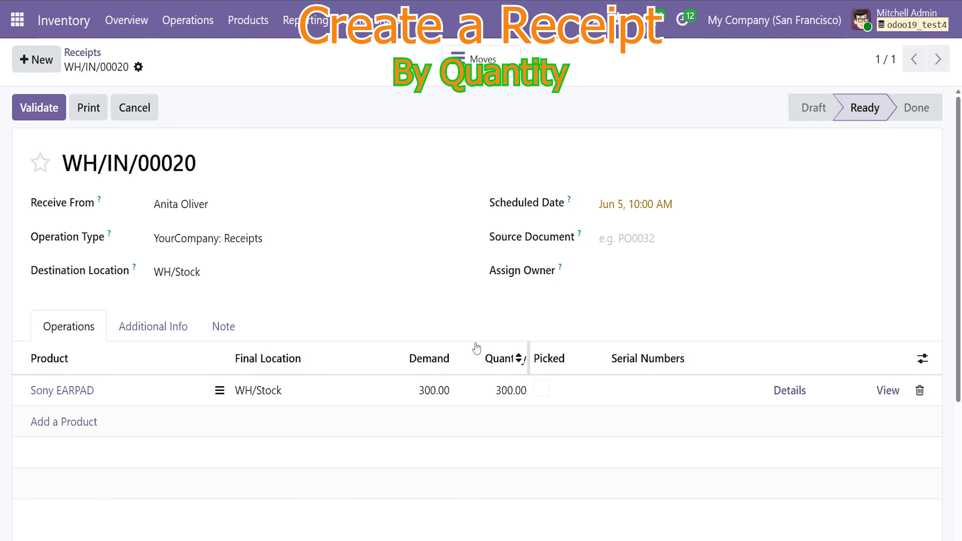
{"action": "left_click", "coordinate": [129, 23]}
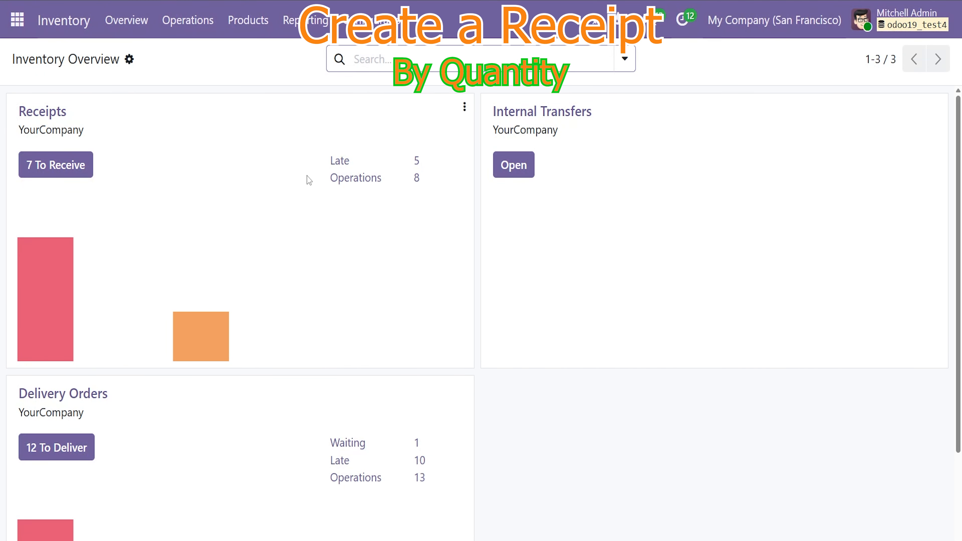
- List the receipts awaiting reception, widen the Reference column, sort by reference and open receipt WH/IN/00020
{"action": "left_click", "coordinate": [54, 171]}
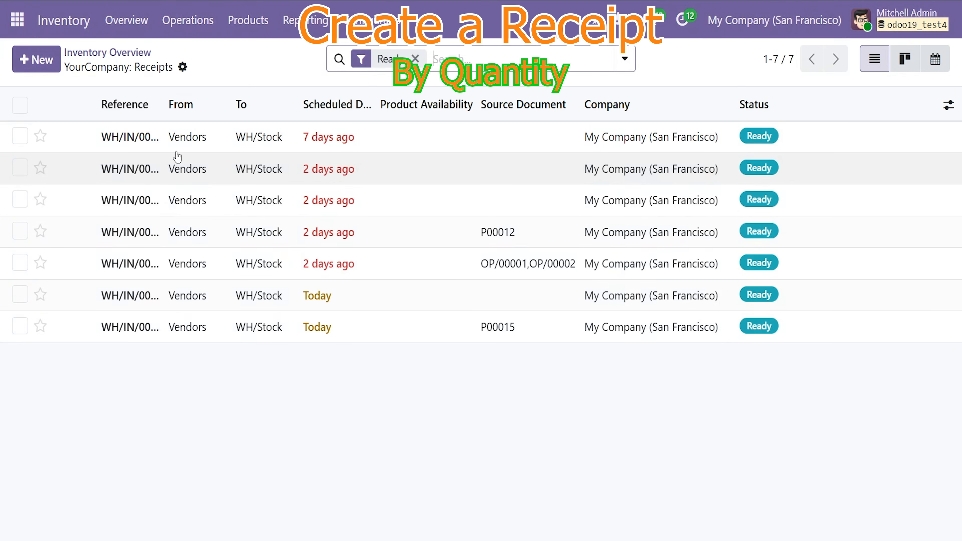
{"action": "left_click_drag", "start_coordinate": [164, 104], "coordinate": [227, 105]}
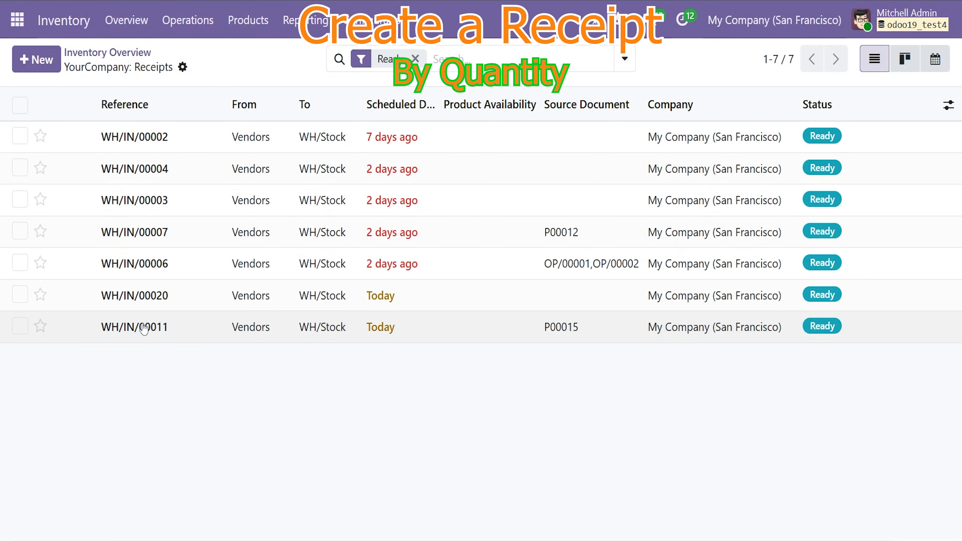
{"action": "left_click", "coordinate": [149, 107]}
{"action": "left_click", "coordinate": [145, 332]}
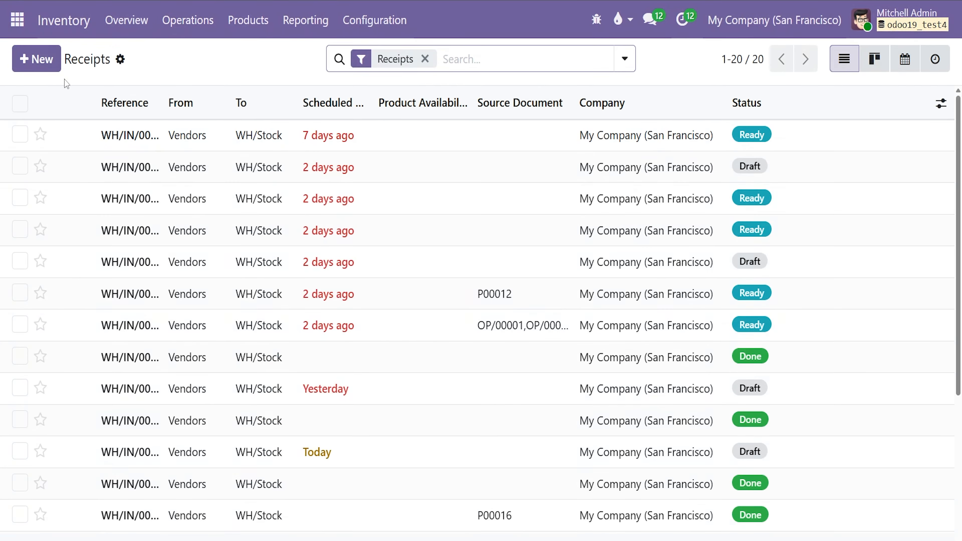
- Create a new receipt with Azure Interior as the vendor it is received from
{"action": "left_click", "coordinate": [36, 60]}
{"action": "left_click", "coordinate": [235, 204]}
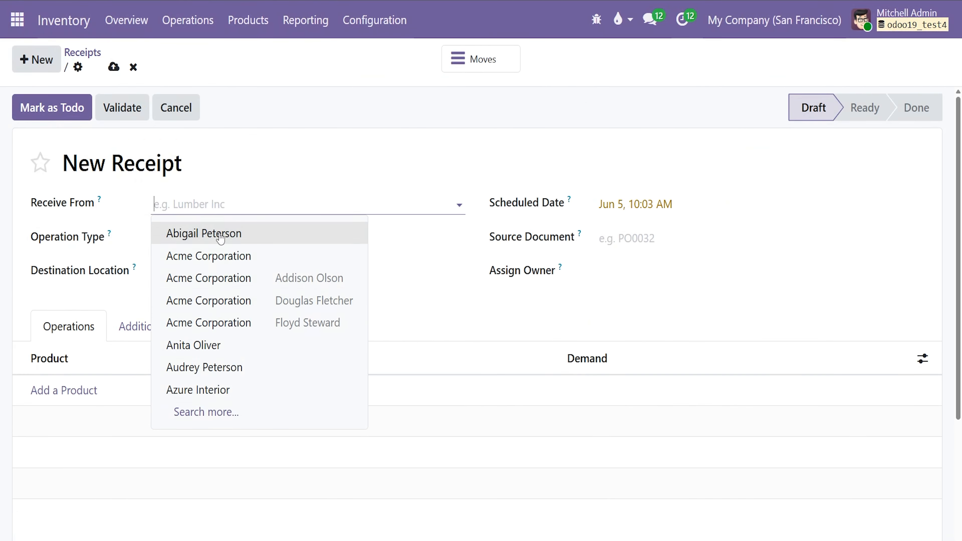
{"action": "left_click", "coordinate": [230, 390]}
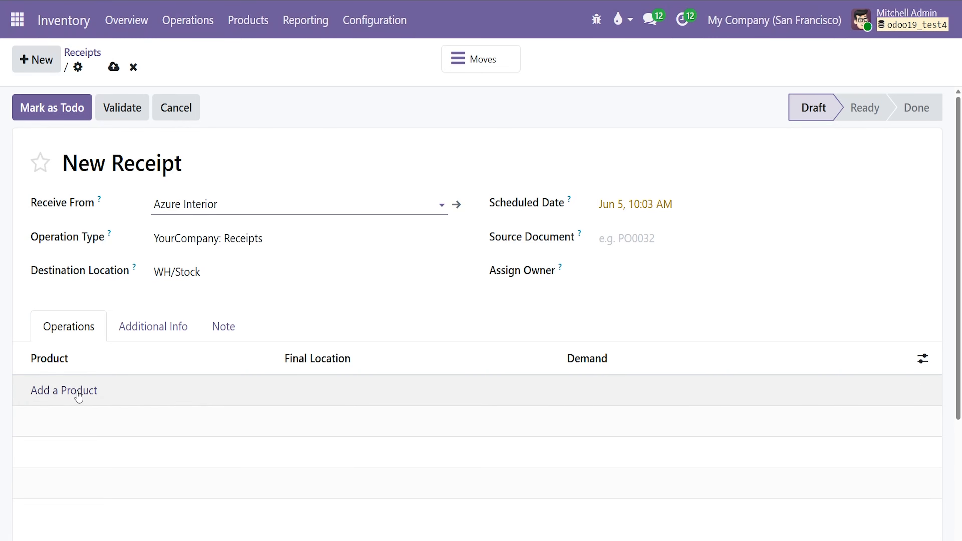
- Add a product line for Sony 1000X The ColleXion to the receipt by searching for "sony"
{"action": "left_click", "coordinate": [79, 394]}
{"action": "type", "text": "sony"}
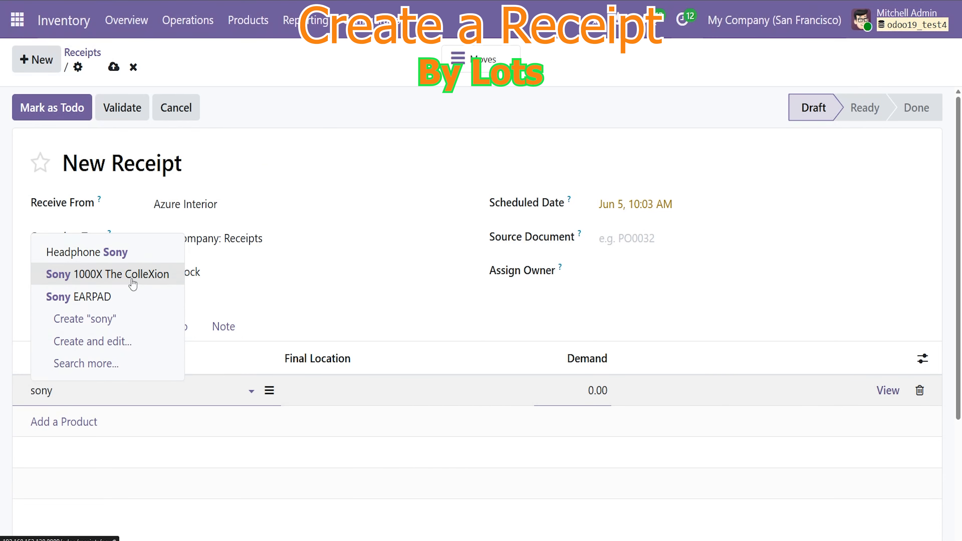
{"action": "left_click", "coordinate": [132, 215]}
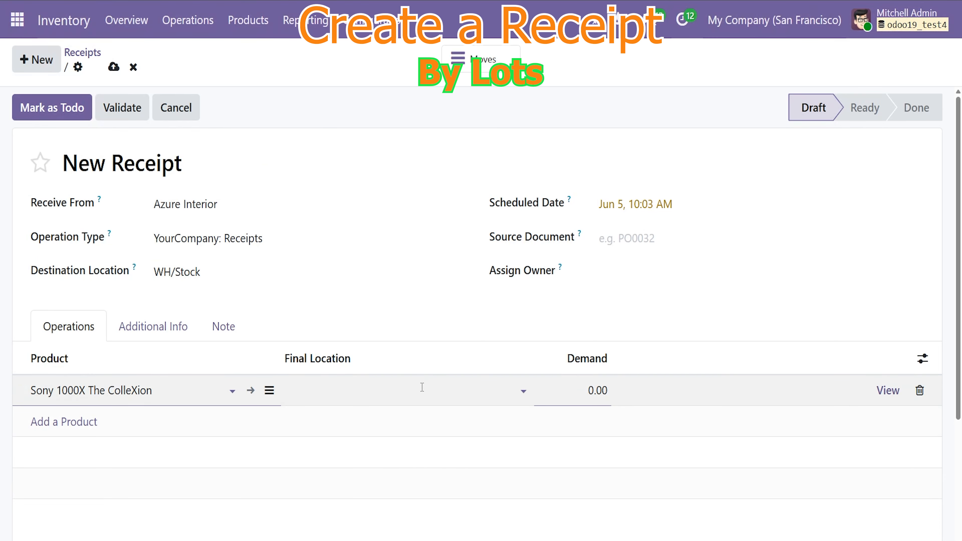
- Set the Sony 1000X The ColleXion line's final location to WH/Stock, picked from the full location list, and its demand to 100
{"action": "left_click", "coordinate": [370, 354]}
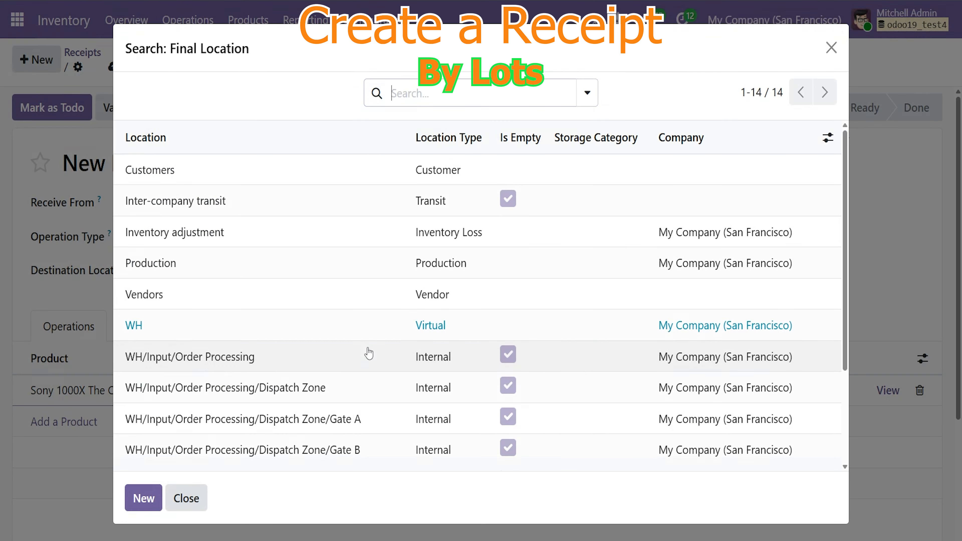
{"action": "scroll", "coordinate": [369, 353], "scroll_direction": "down", "scroll_amount": 3}
{"action": "left_click", "coordinate": [199, 358]}
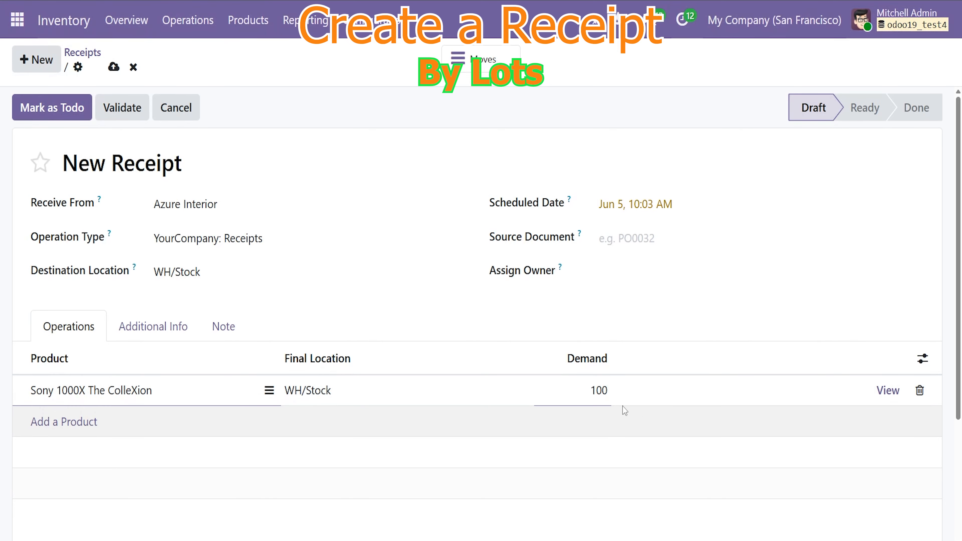
{"action": "left_click", "coordinate": [699, 427]}
- Save the Sony 1000X The ColleXion receipt, mark it as to do and go to the Inventory overview
{"action": "left_click", "coordinate": [113, 66]}
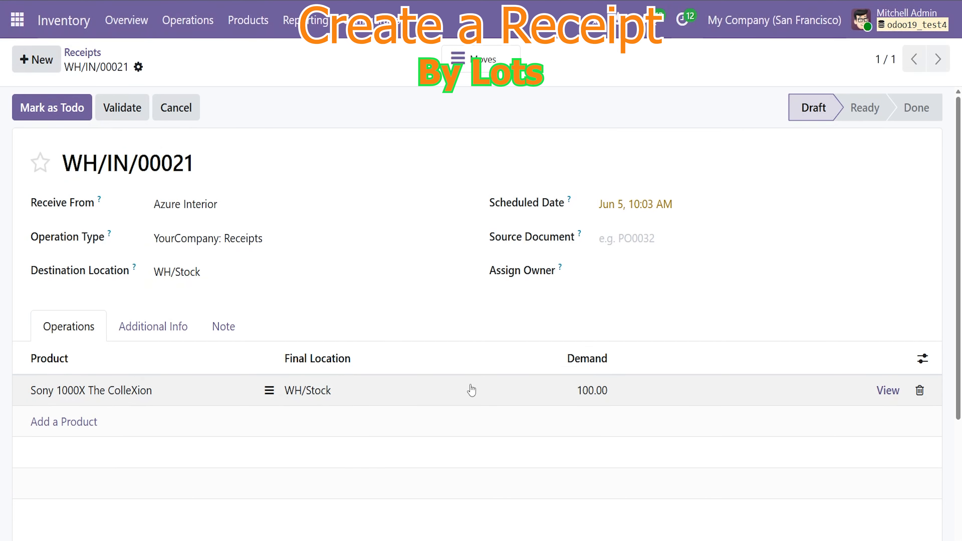
{"action": "left_click", "coordinate": [84, 108]}
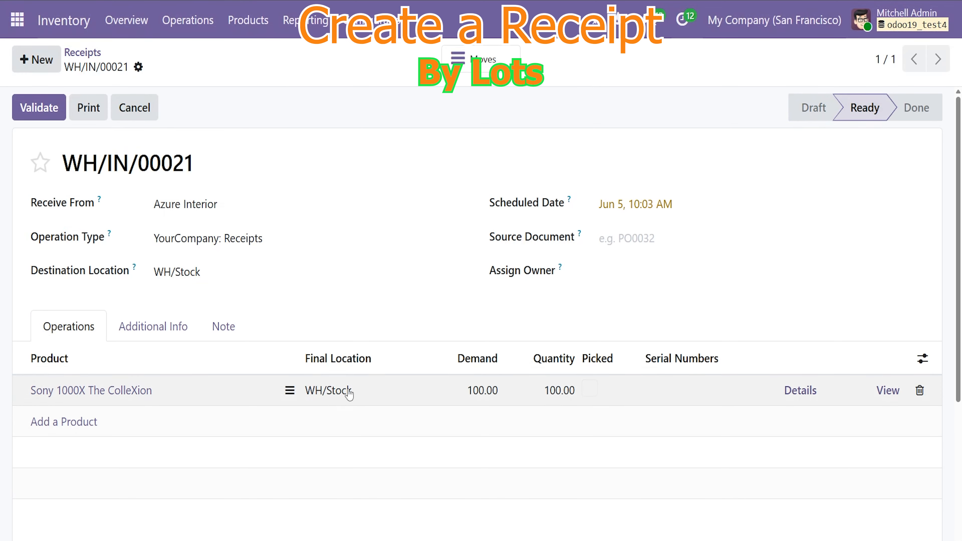
{"action": "left_click", "coordinate": [127, 20]}
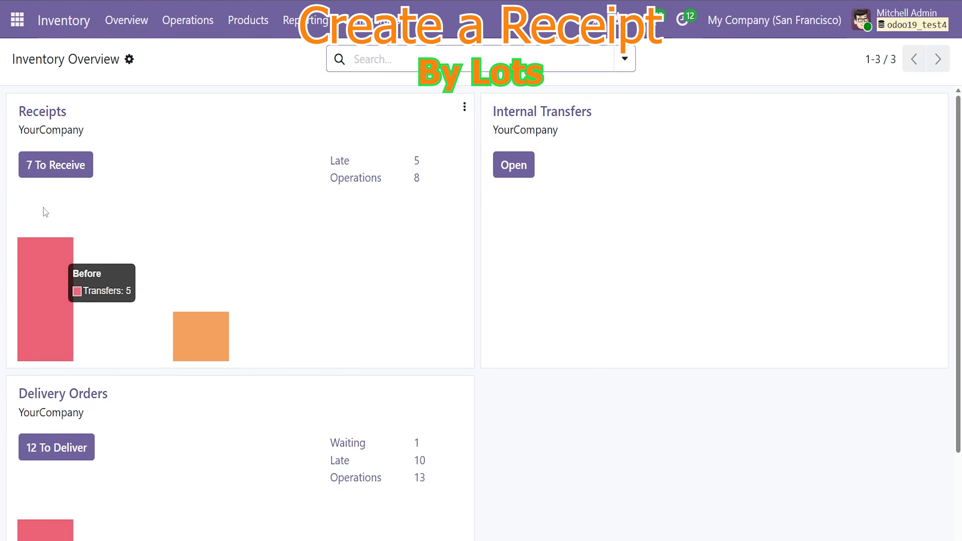
- List the receipts awaiting reception, widen the Reference column, sort by reference and open receipt WH/IN/00021
{"action": "left_click", "coordinate": [60, 176]}
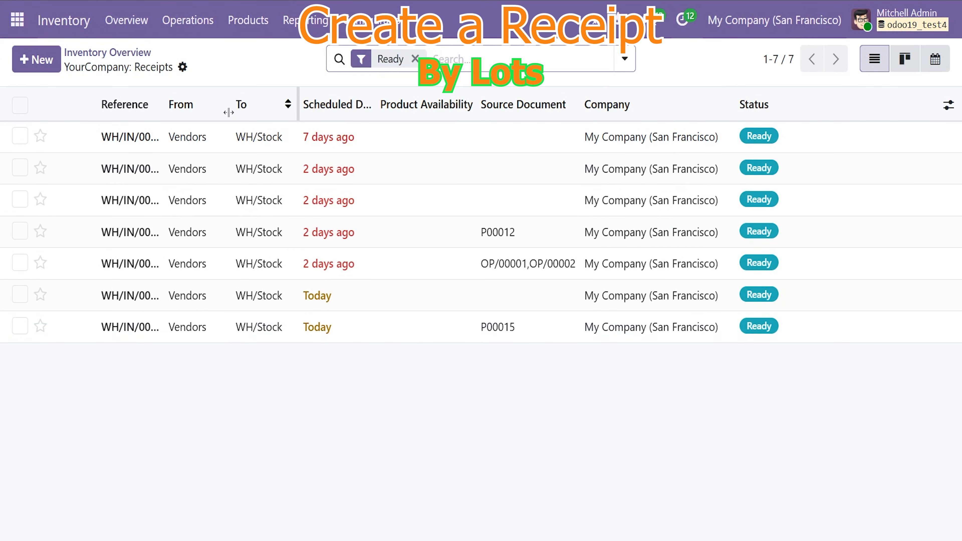
{"action": "left_click_drag", "start_coordinate": [163, 101], "coordinate": [226, 101]}
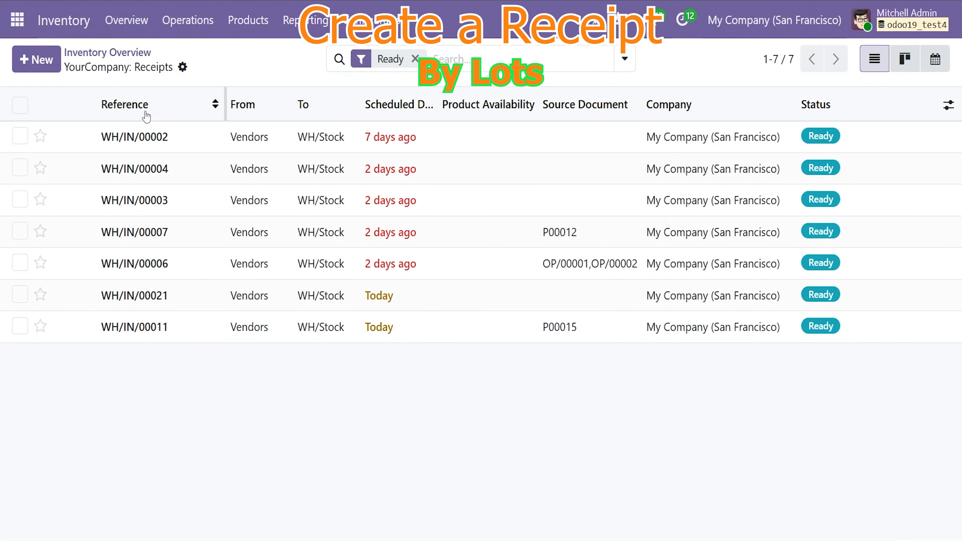
{"action": "left_click", "coordinate": [143, 108]}
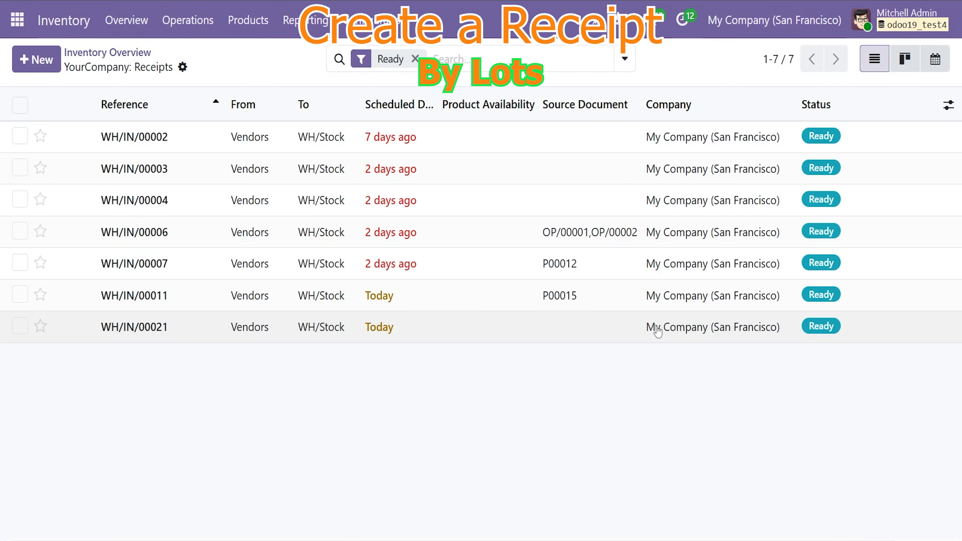
{"action": "left_click", "coordinate": [177, 332]}
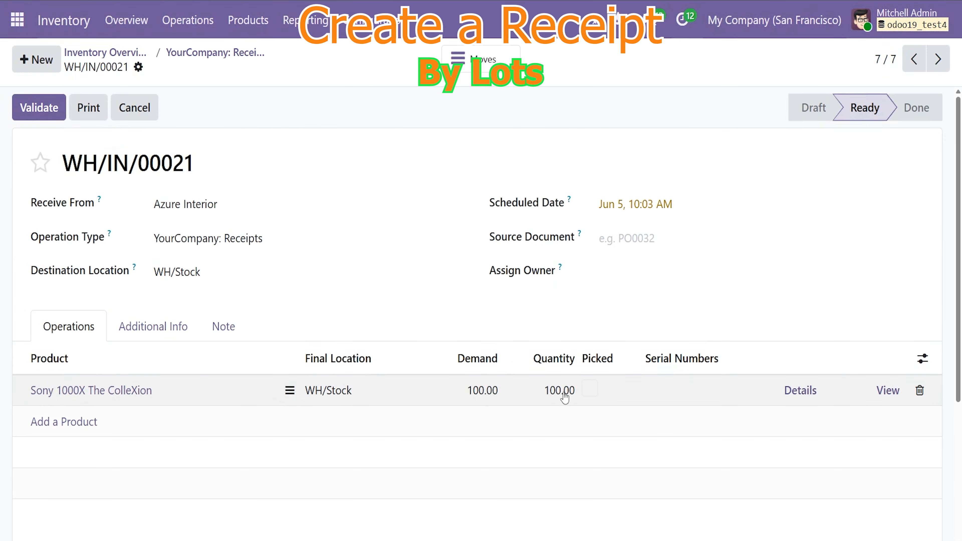
- Try to validate the Sony 1000X The ColleXion receipt without assigning a lot number
{"action": "left_click", "coordinate": [39, 110]}
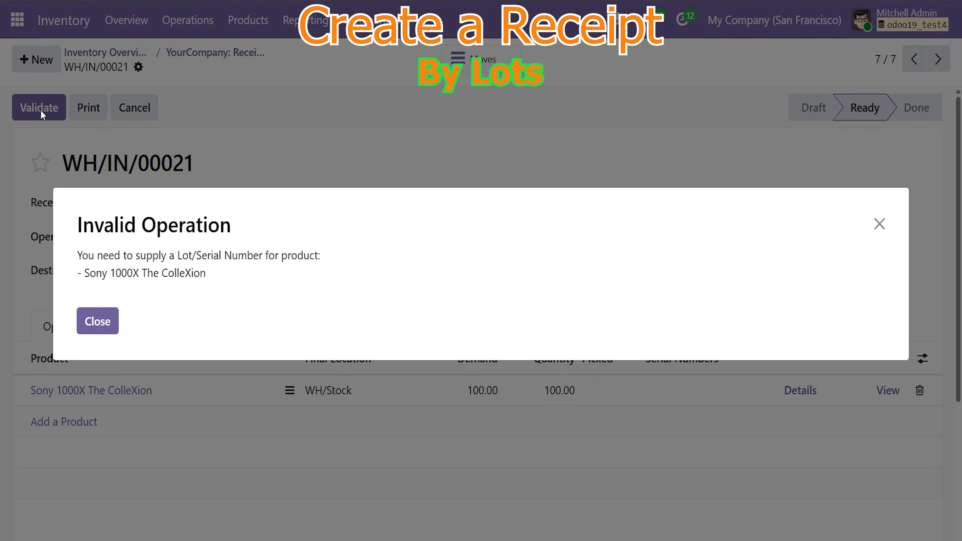
{"action": "left_click_drag", "start_coordinate": [181, 260], "coordinate": [72, 227]}
{"action": "left_click", "coordinate": [190, 268]}
{"action": "left_click", "coordinate": [114, 321]}
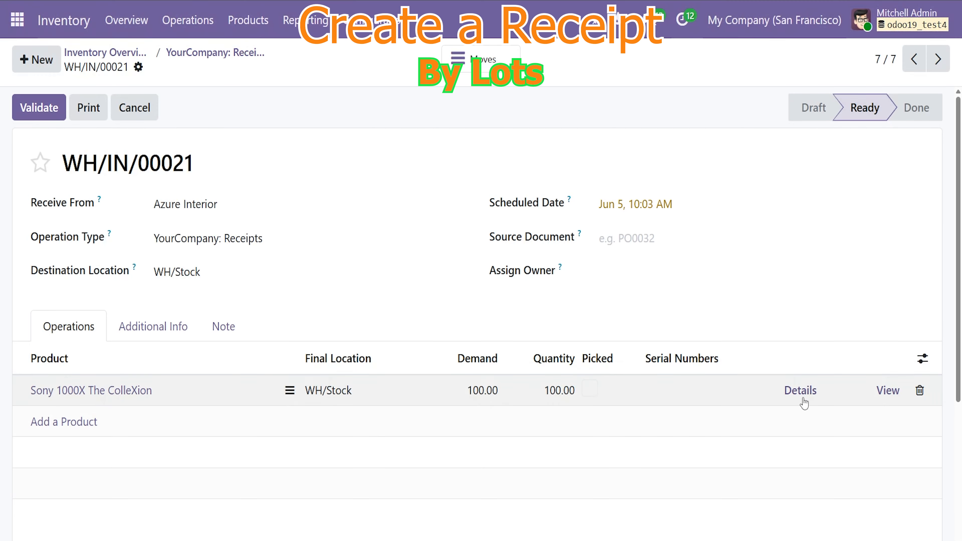
- Check the Sony 1000X The ColleXion line's detailed operations and the product's inventory tracking setting, and return to the receipt
{"action": "left_click", "coordinate": [800, 391]}
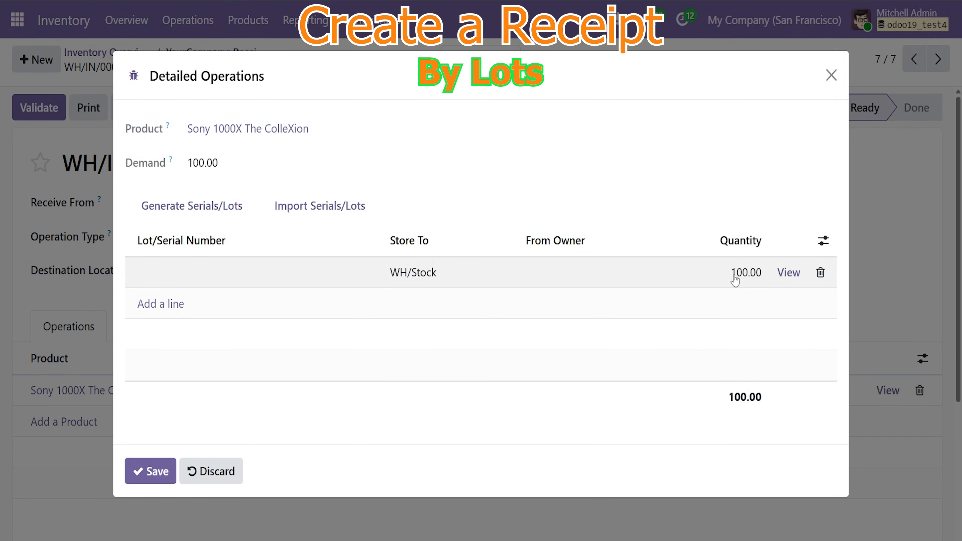
{"action": "left_click", "coordinate": [829, 77]}
{"action": "left_click", "coordinate": [125, 394]}
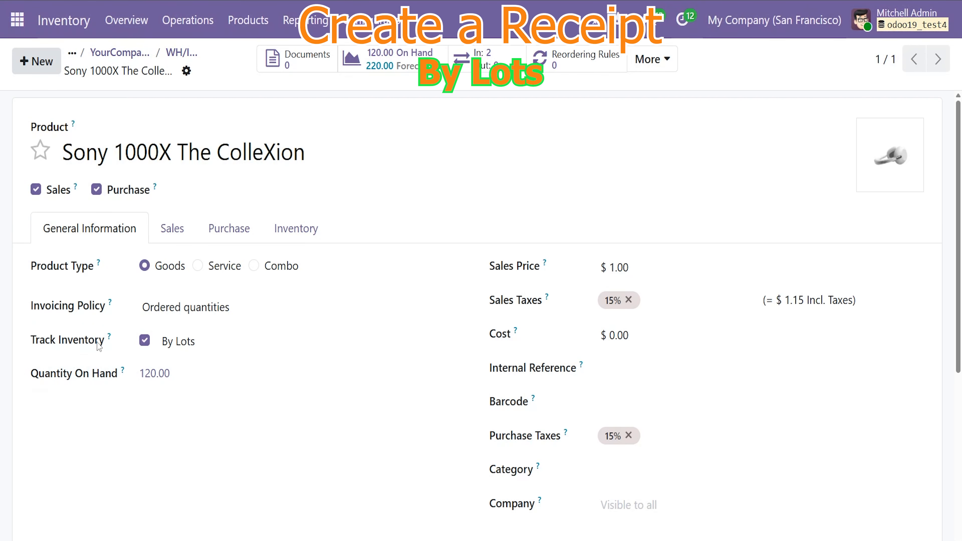
{"action": "left_click", "coordinate": [183, 53]}
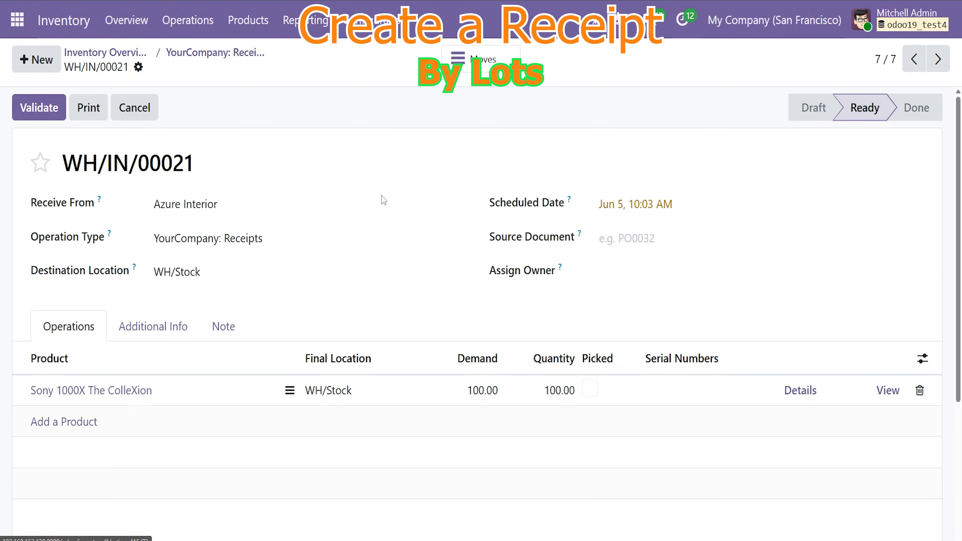
- Generate a new lot number covering all 100 units of Sony 1000X The ColleXion, save it and validate the receipt
{"action": "left_click", "coordinate": [799, 393]}
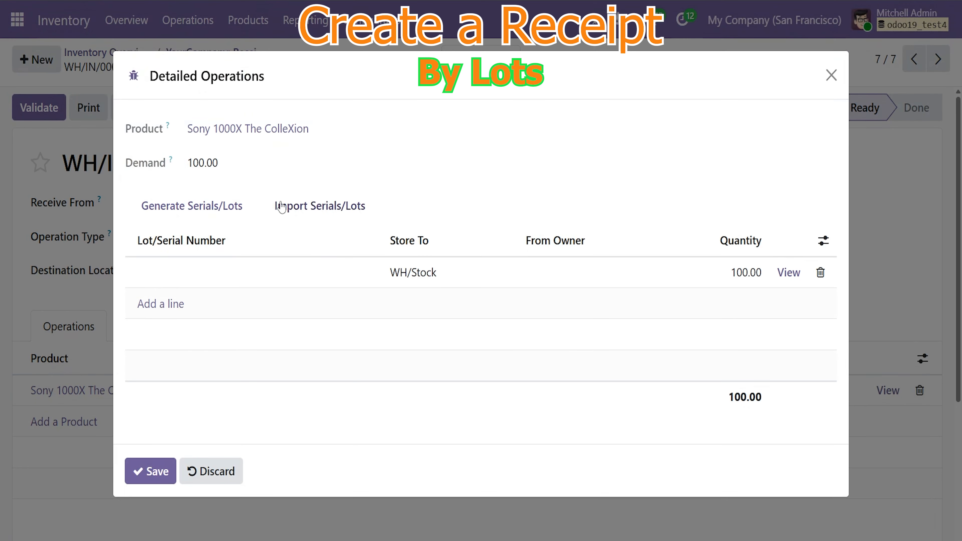
{"action": "left_click", "coordinate": [229, 208]}
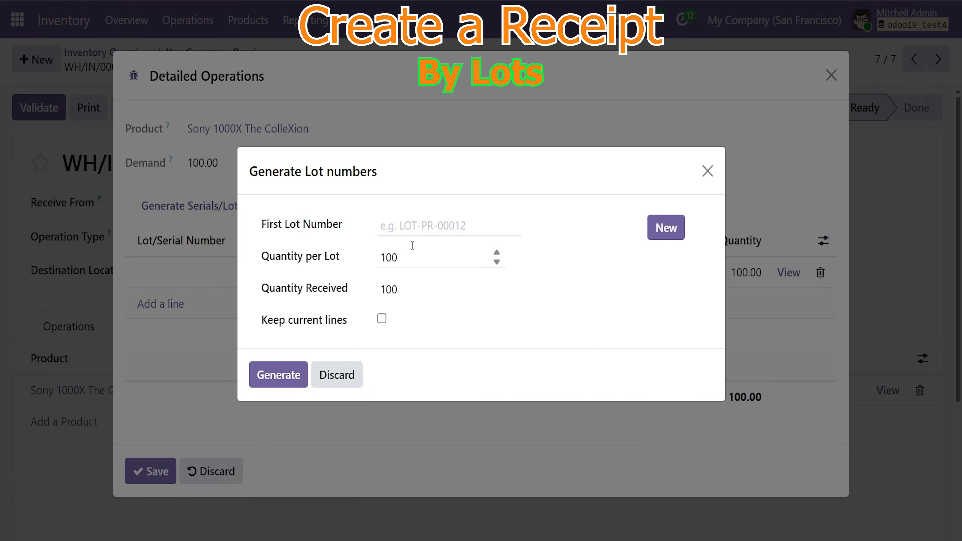
{"action": "left_click", "coordinate": [665, 228]}
{"action": "left_click_drag", "start_coordinate": [478, 227], "coordinate": [383, 226]}
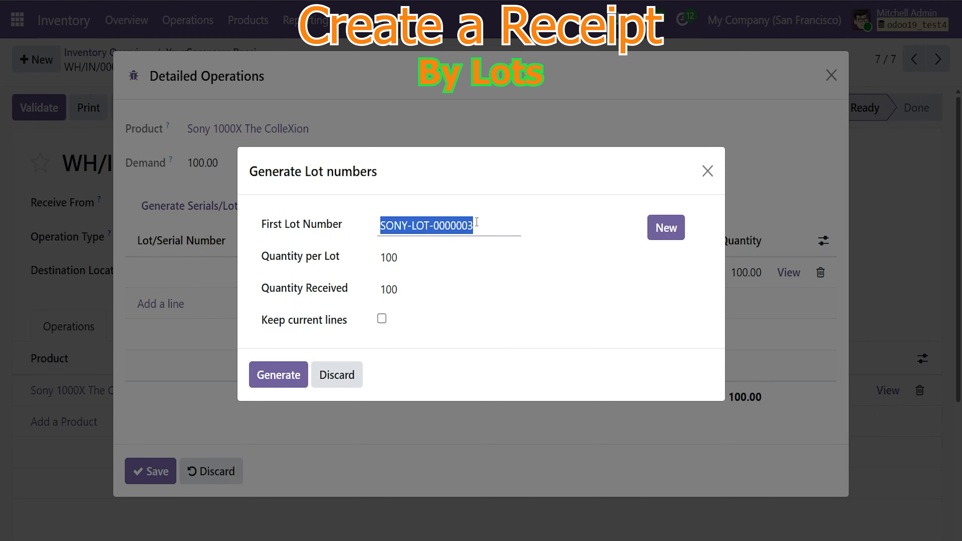
{"action": "left_click", "coordinate": [283, 377]}
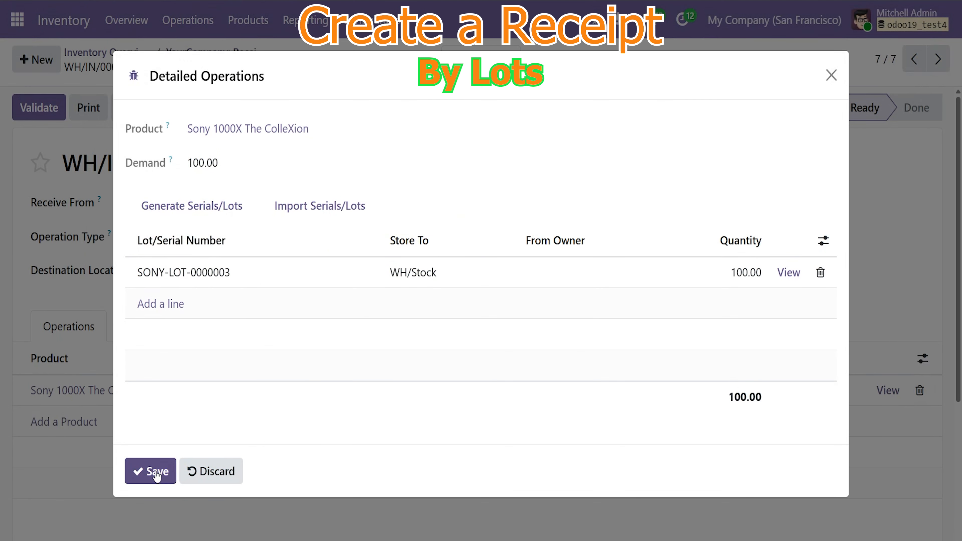
{"action": "left_click", "coordinate": [155, 471]}
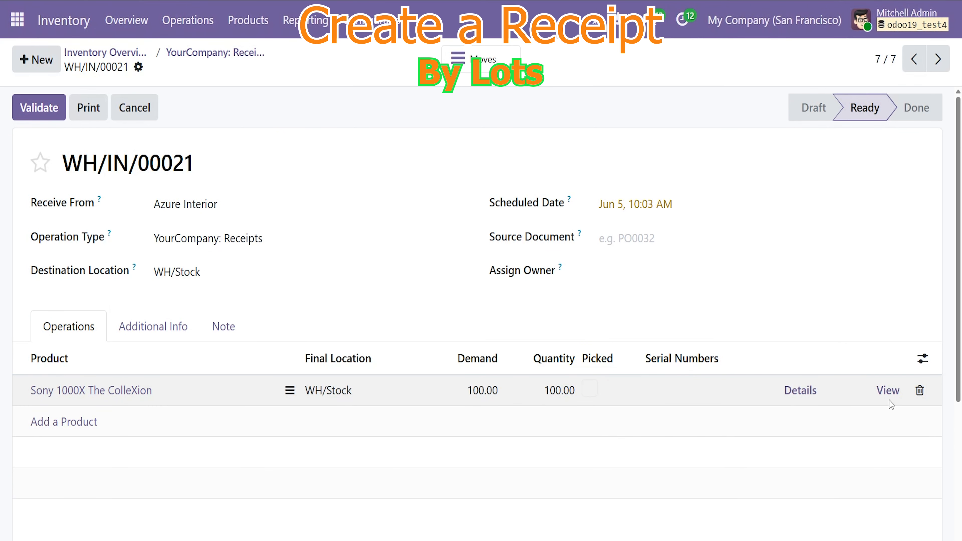
{"action": "left_click", "coordinate": [39, 107]}
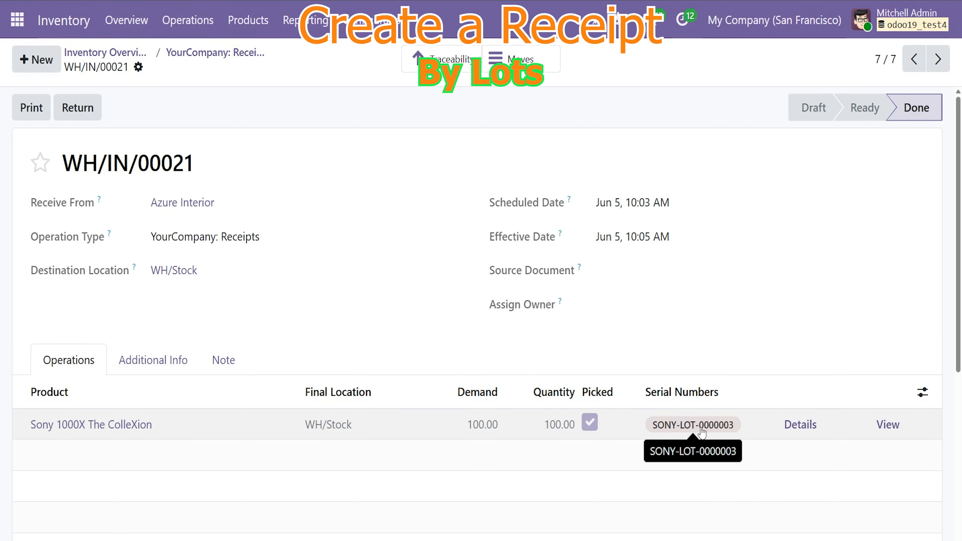
- Review the validated receipt's traceability report and its stock moves, and return to the receipt
{"action": "left_click", "coordinate": [446, 59]}
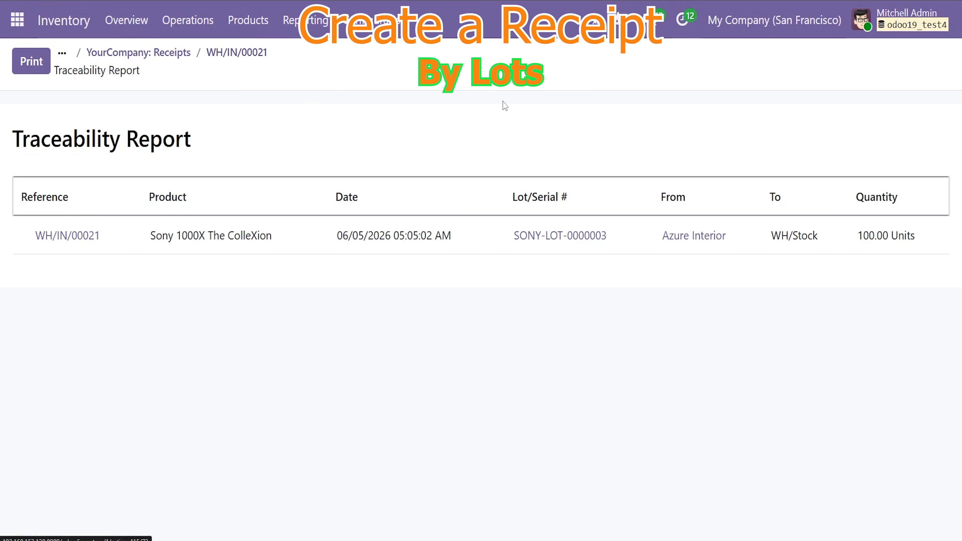
{"action": "left_click", "coordinate": [237, 52]}
{"action": "left_click", "coordinate": [498, 60]}
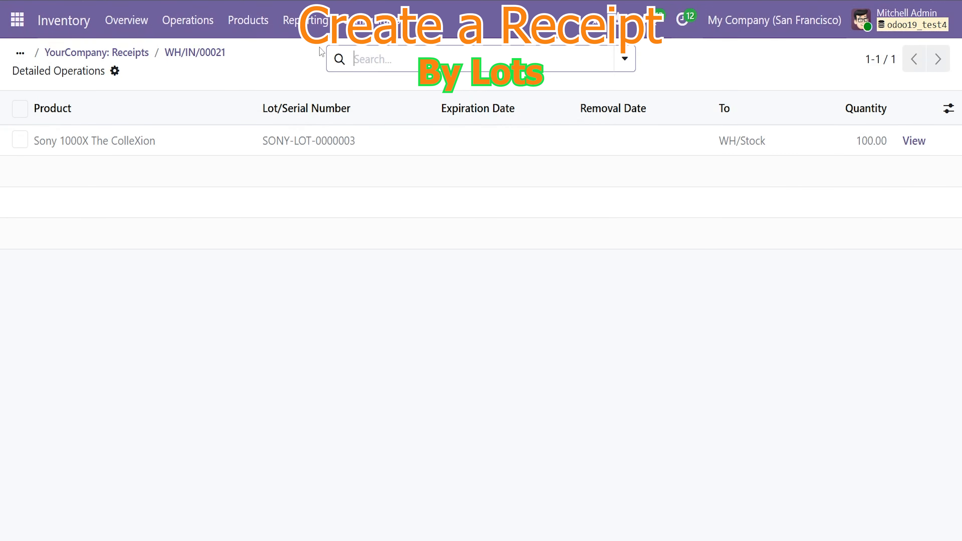
{"action": "left_click", "coordinate": [194, 52]}
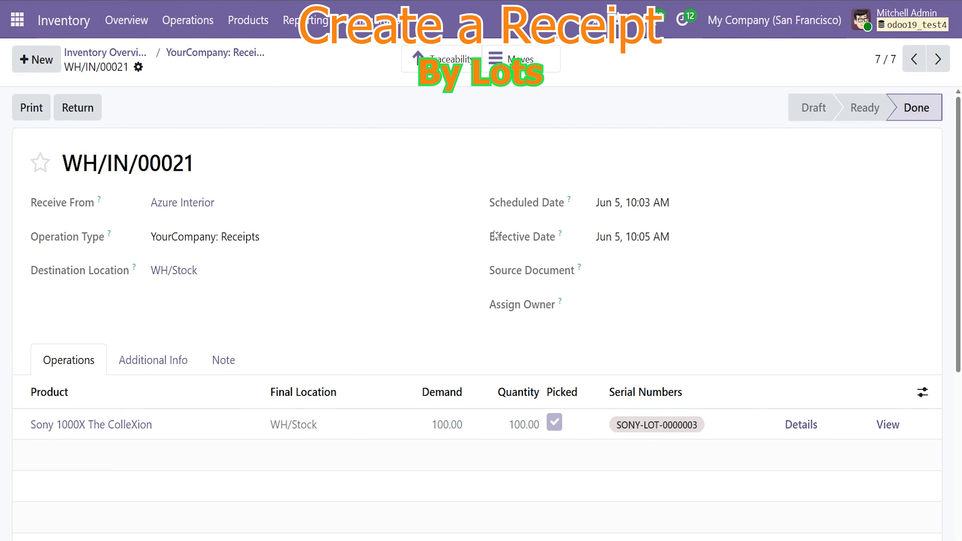
- Filter the Lots / Serial Numbers list by product "sony" and expand the WH/Stock group
{"action": "left_click", "coordinate": [248, 20]}
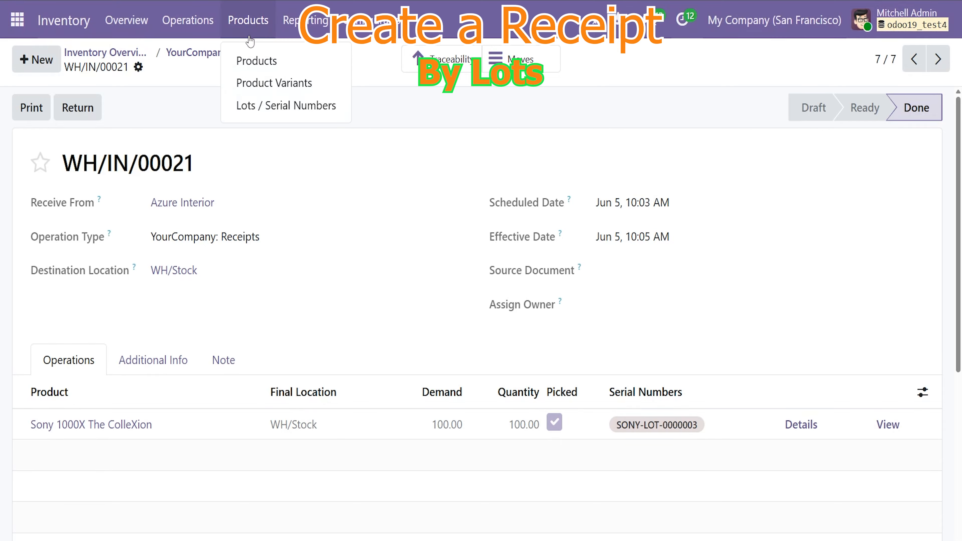
{"action": "left_click", "coordinate": [275, 106]}
{"action": "left_click", "coordinate": [462, 57]}
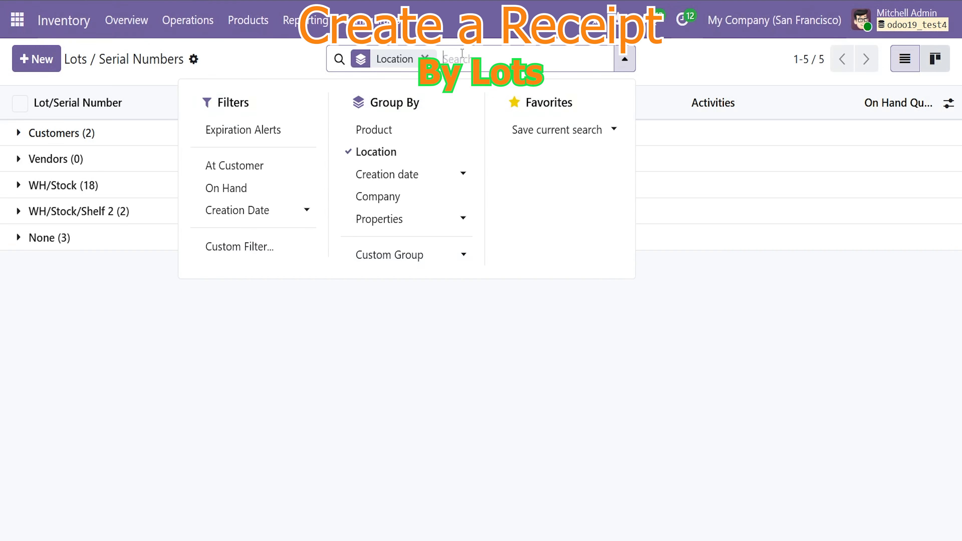
{"action": "type", "text": "sony"}
{"action": "left_click", "coordinate": [417, 139]}
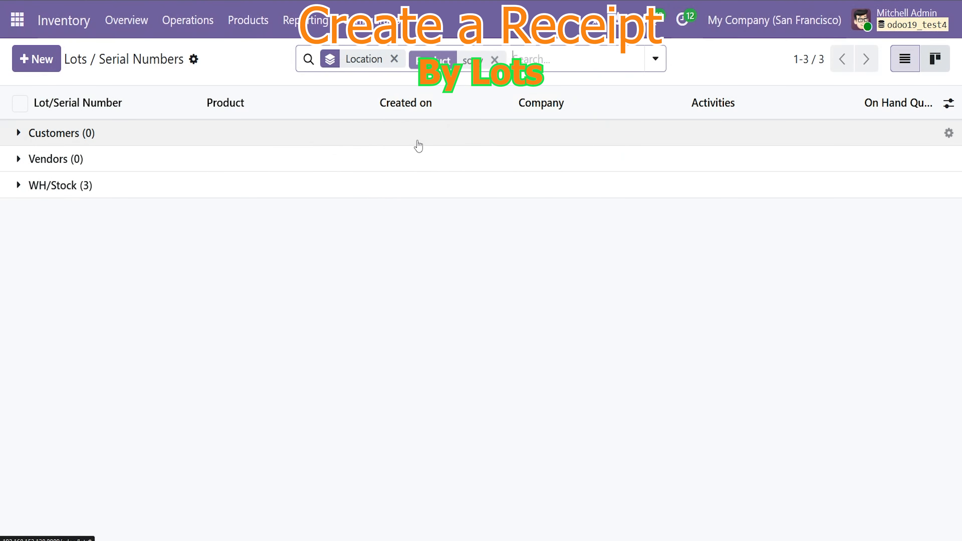
{"action": "left_click", "coordinate": [35, 187]}
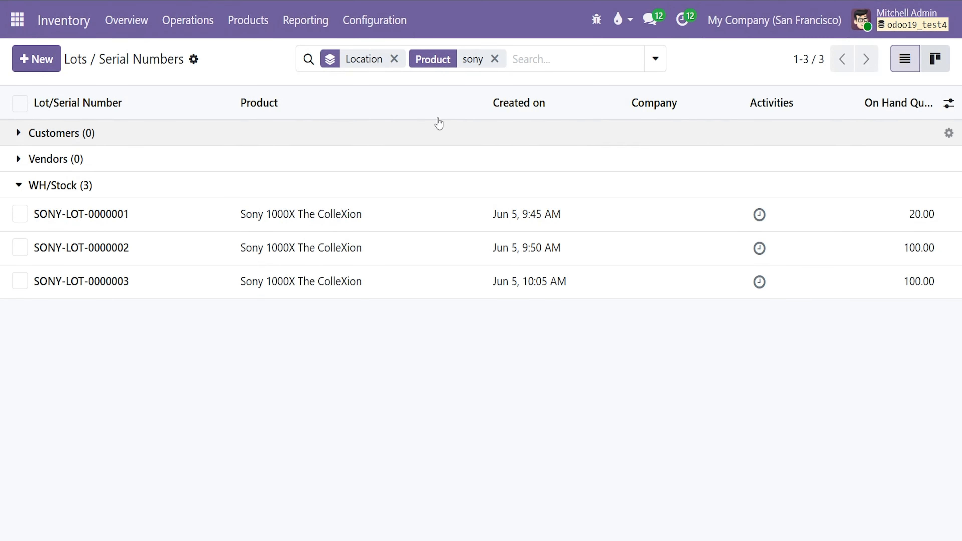
- Start a new receipt and choose the contact it is received from
{"action": "left_click", "coordinate": [178, 26]}
{"action": "left_click", "coordinate": [202, 85]}
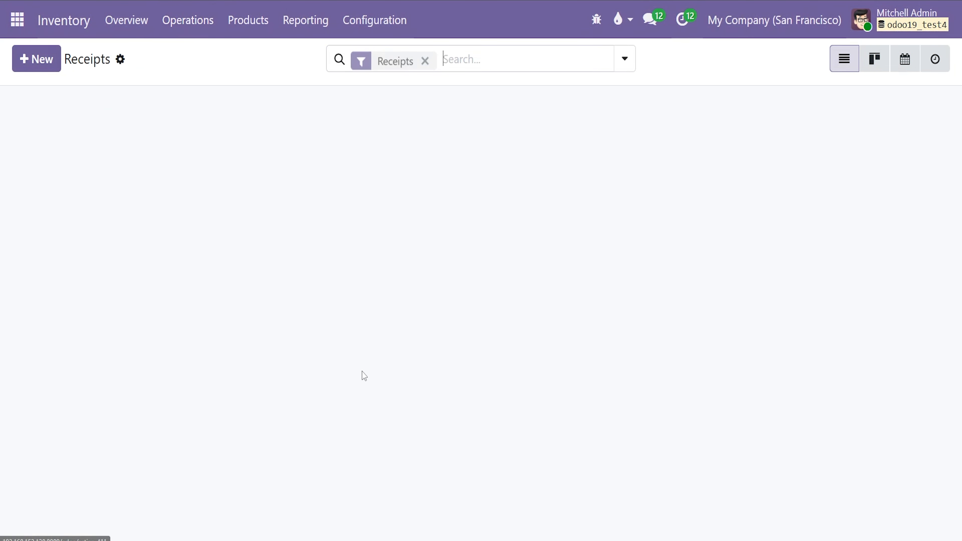
{"action": "left_click", "coordinate": [38, 60]}
{"action": "left_click", "coordinate": [190, 205]}
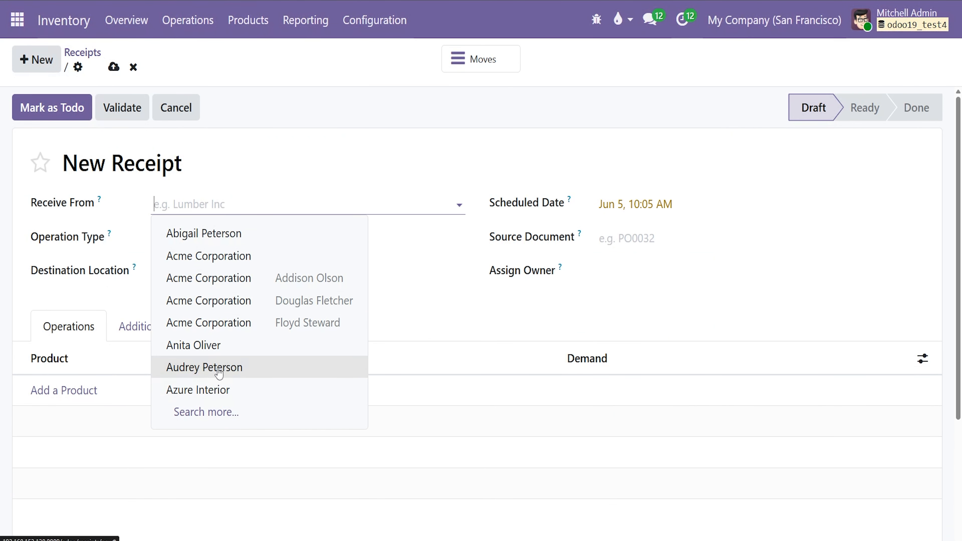
{"action": "left_click", "coordinate": [204, 307]}
- Add MacBook Pro 16 inch M5 Pro 2026 with final location WH/Stock and a demand of 50, and save the receipt
{"action": "left_click", "coordinate": [79, 392]}
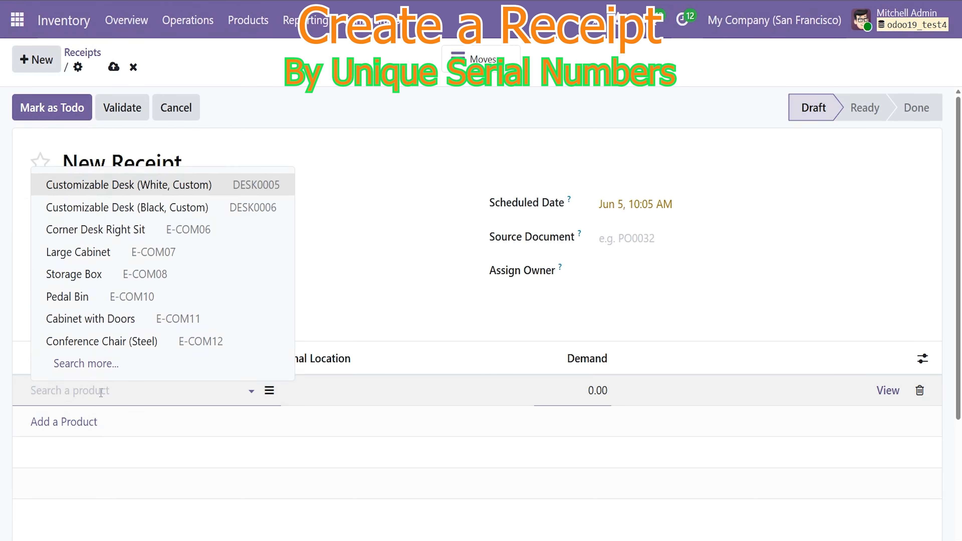
{"action": "type", "text": "mac"}
{"action": "left_click", "coordinate": [113, 295]}
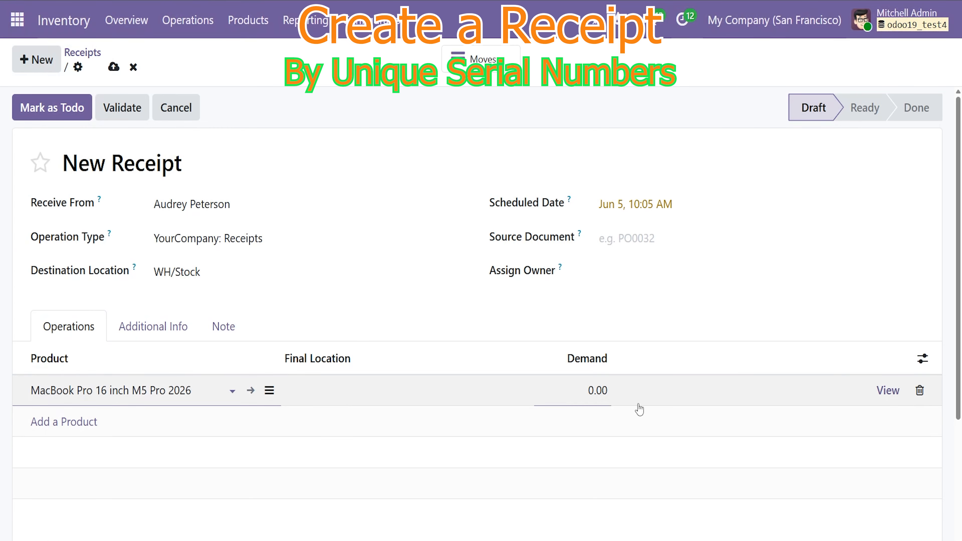
{"action": "left_click", "coordinate": [411, 384]}
{"action": "left_click", "coordinate": [339, 364]}
{"action": "scroll", "coordinate": [281, 366], "scroll_direction": "down", "scroll_amount": 3}
{"action": "left_click", "coordinate": [180, 346]}
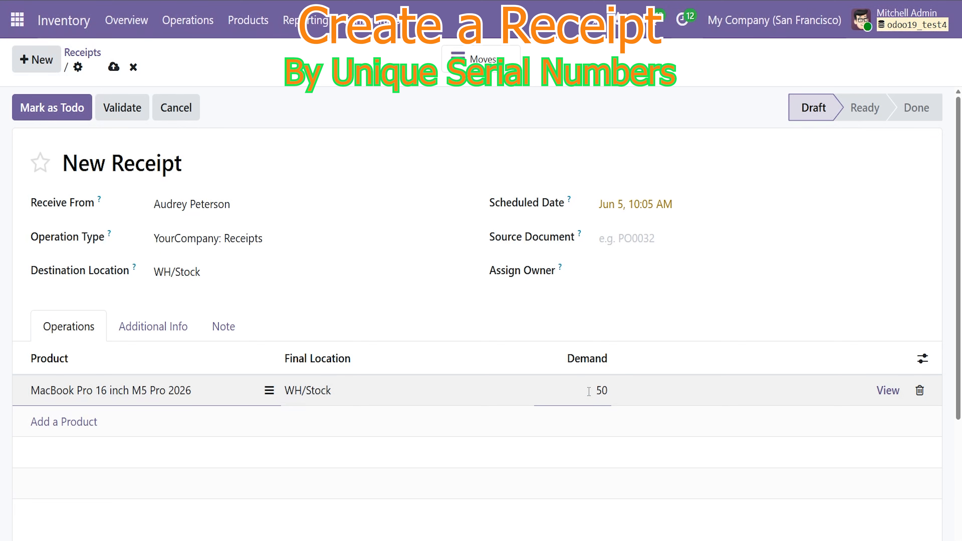
{"action": "left_click", "coordinate": [733, 432]}
{"action": "left_click", "coordinate": [114, 67]}
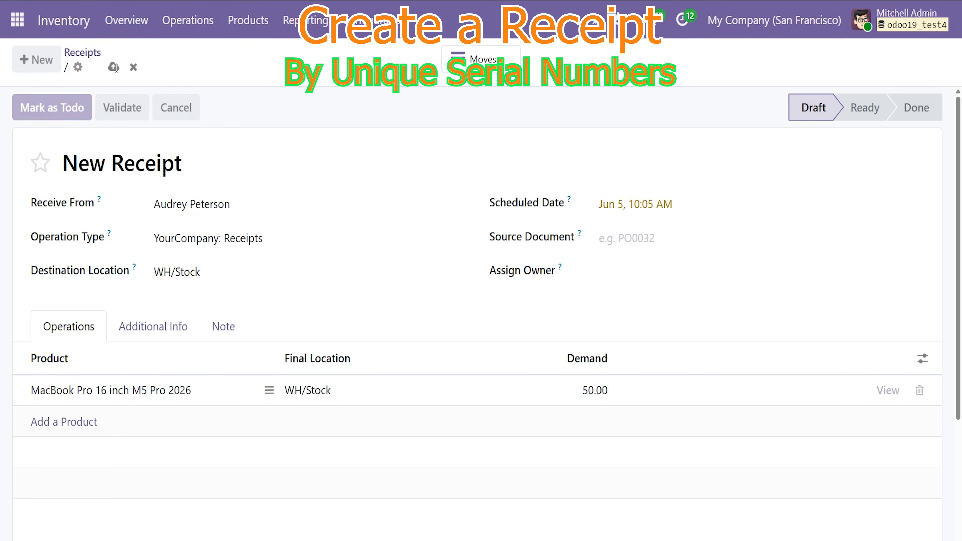
- Mark the saved MacBook receipt as to-do
{"action": "left_click", "coordinate": [124, 389]}
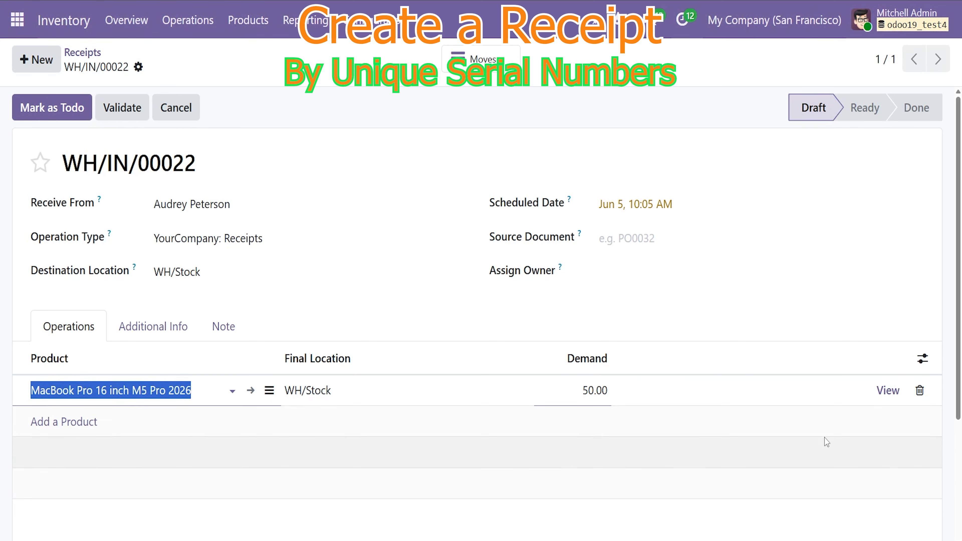
{"action": "left_click", "coordinate": [827, 441]}
{"action": "left_click", "coordinate": [52, 107]}
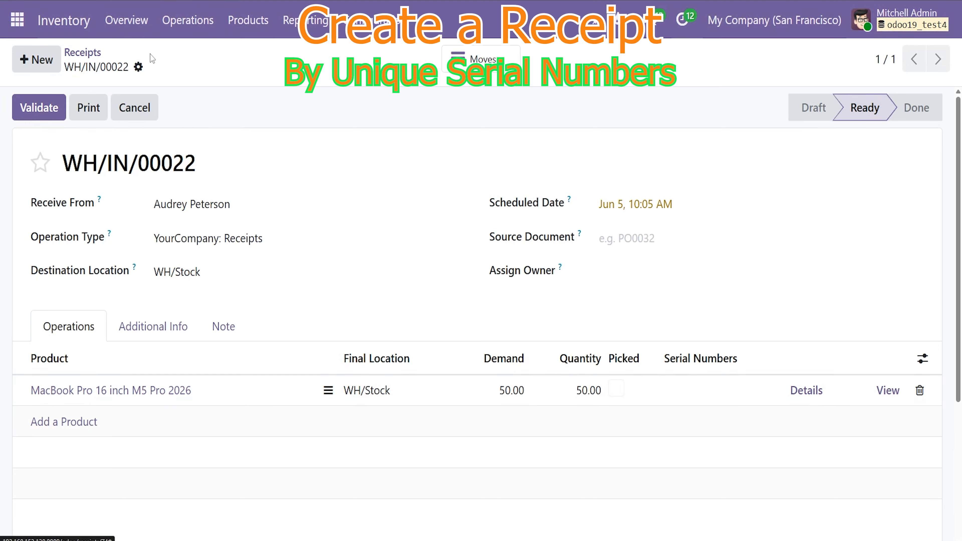
- Reopen the MacBook receipt from the YourCompany receipts list in the Inventory overview
{"action": "left_click", "coordinate": [126, 20]}
{"action": "left_click", "coordinate": [54, 166]}
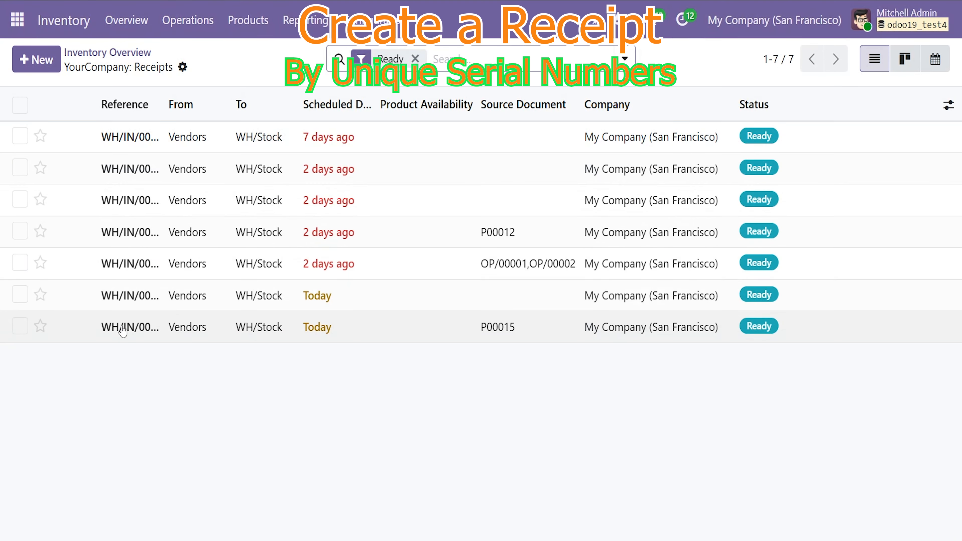
{"action": "left_click", "coordinate": [184, 305]}
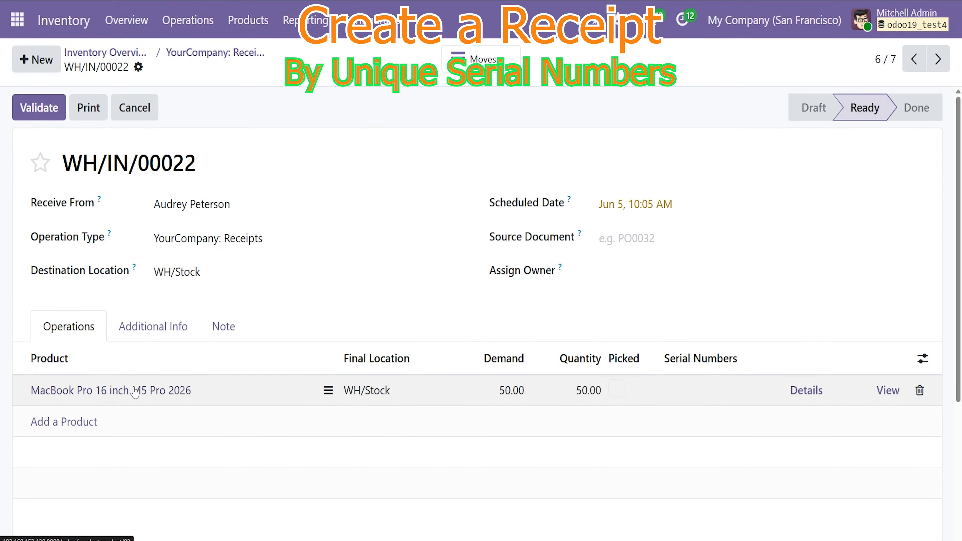
- Check the MacBook product's inventory tracking method and custom lot/serial settings, and return to the receipt
{"action": "left_click", "coordinate": [151, 392]}
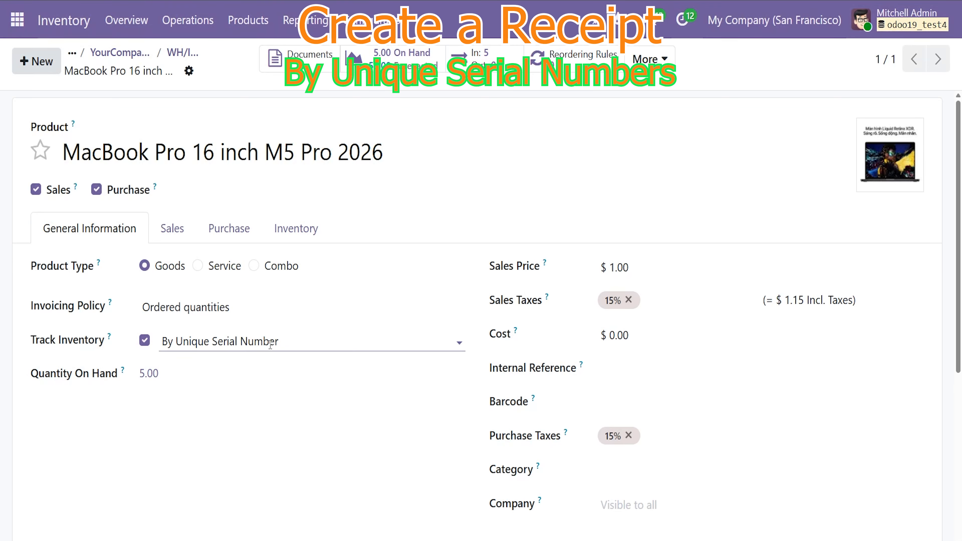
{"action": "left_click", "coordinate": [296, 228]}
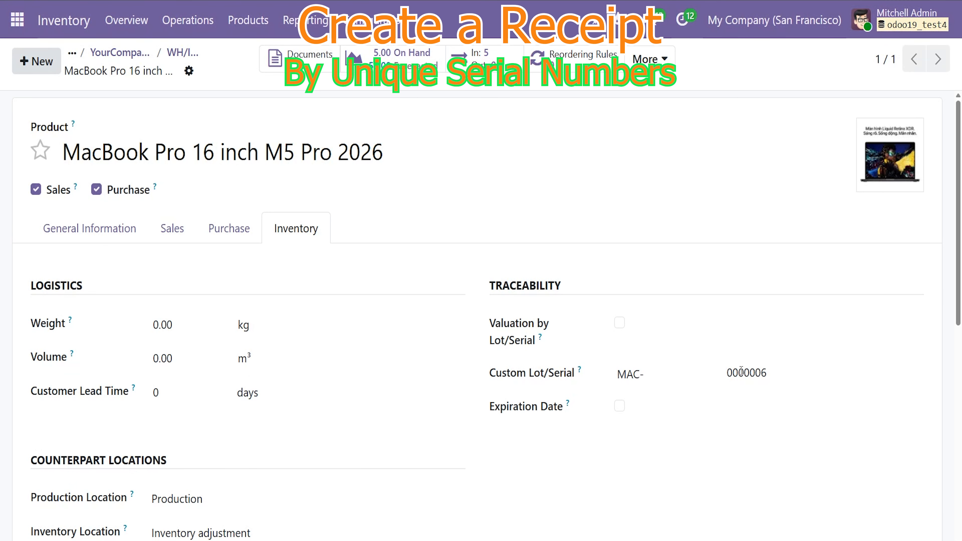
{"action": "left_click", "coordinate": [182, 54]}
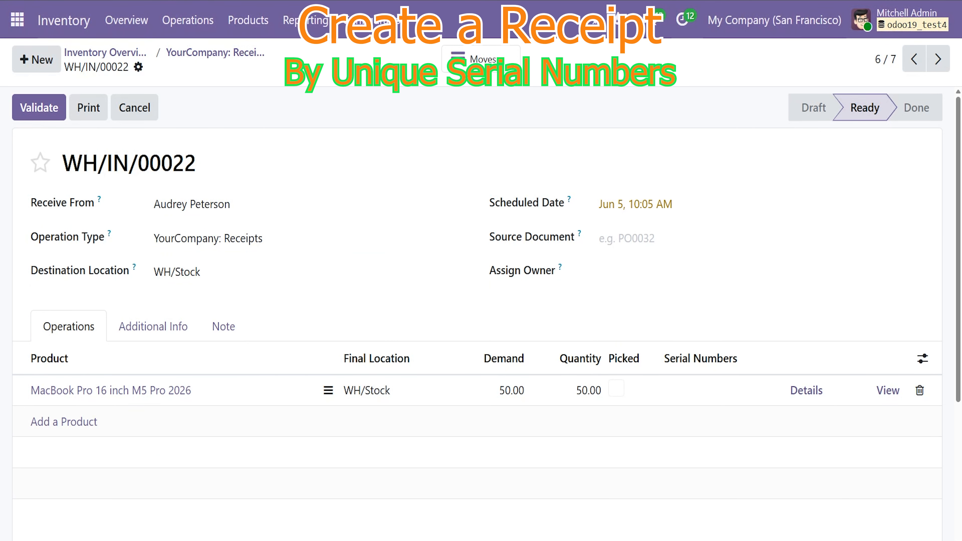
- Try to validate the MacBook receipt without serial numbers and dismiss the resulting dialog
{"action": "left_click", "coordinate": [41, 112]}
{"action": "left_click_drag", "start_coordinate": [262, 286], "coordinate": [65, 227]}
{"action": "left_click", "coordinate": [269, 272]}
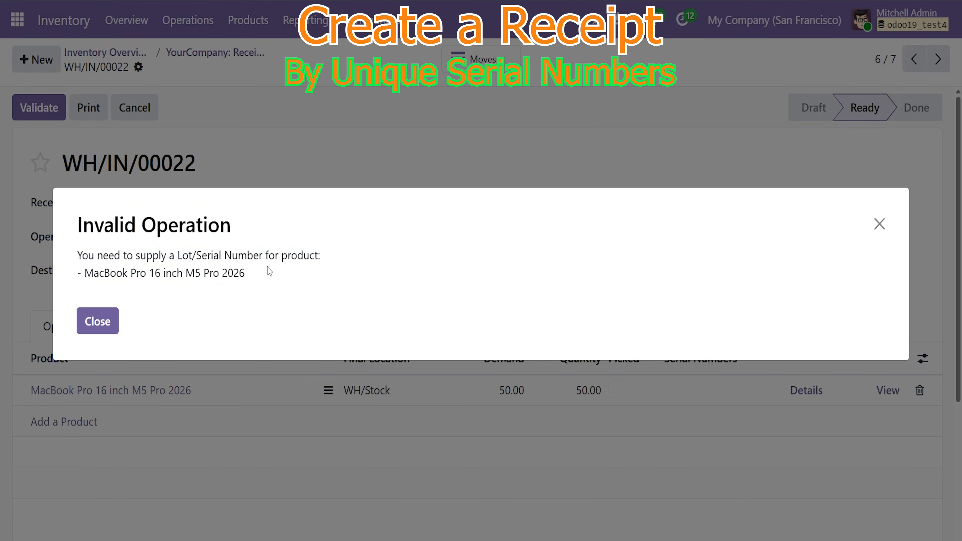
{"action": "left_click", "coordinate": [98, 321]}
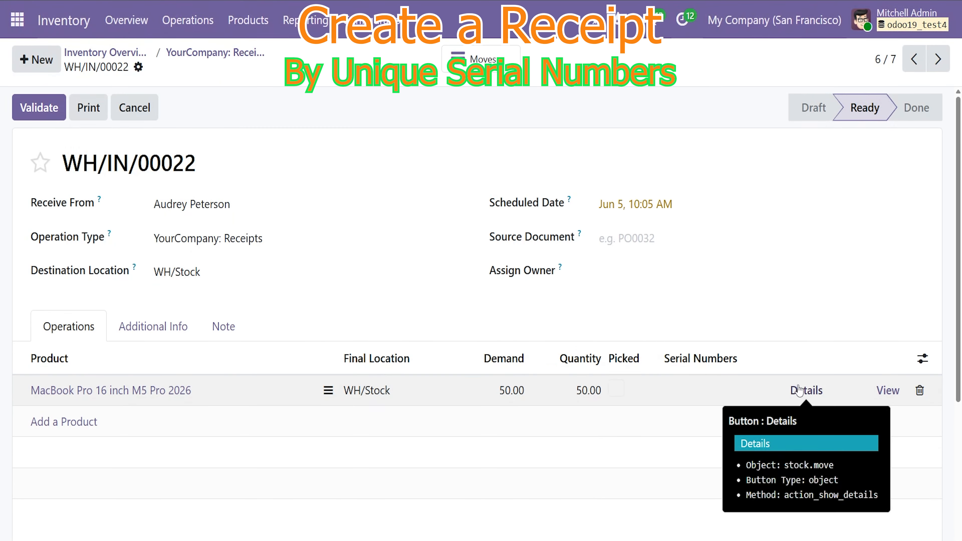
- Look through both pages of the MacBook line's detailed operations to examine the per-unit entries
{"action": "left_click", "coordinate": [796, 395]}
{"action": "scroll", "coordinate": [745, 365], "scroll_direction": "down", "scroll_amount": 8}
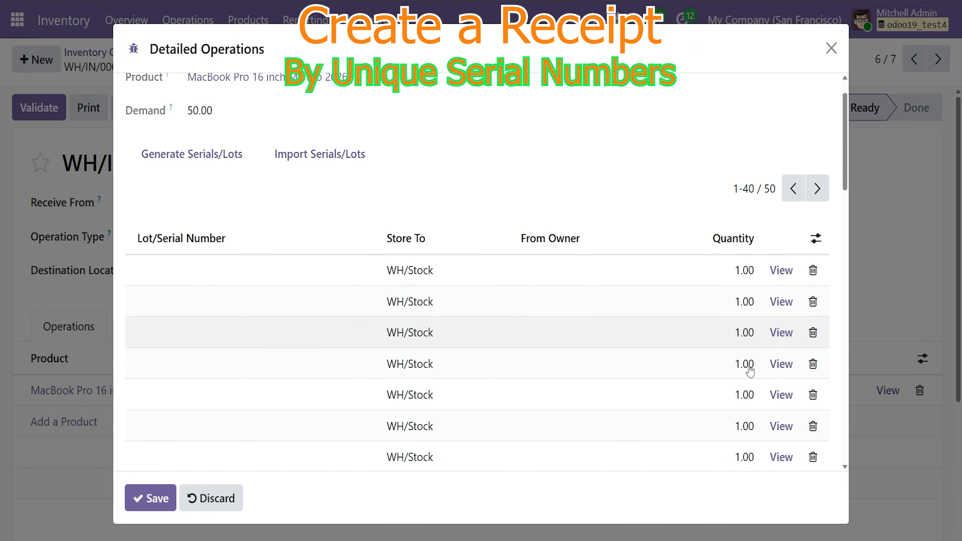
{"action": "scroll", "coordinate": [746, 371], "scroll_direction": "down", "scroll_amount": 5}
{"action": "scroll", "coordinate": [733, 424], "scroll_direction": "up", "scroll_amount": 8}
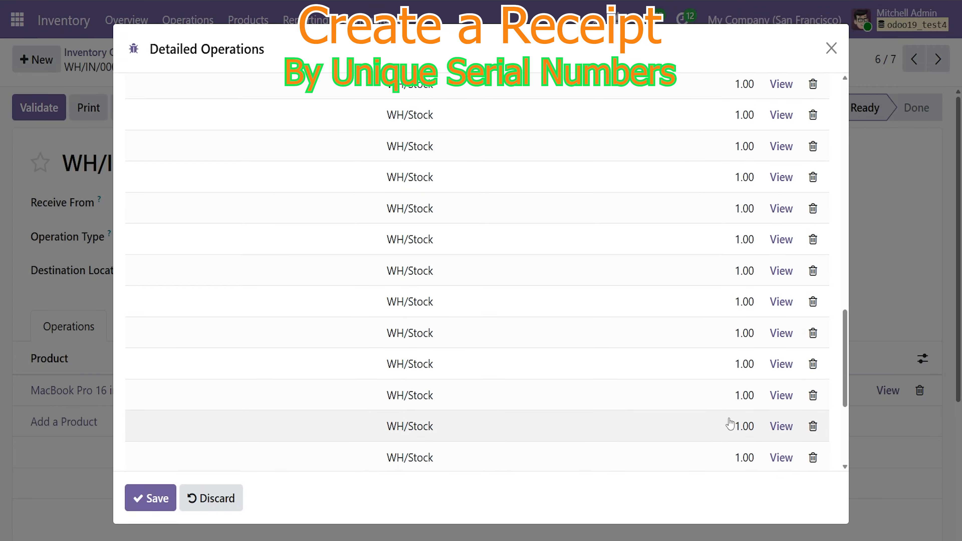
{"action": "scroll", "coordinate": [733, 417], "scroll_direction": "up", "scroll_amount": 5}
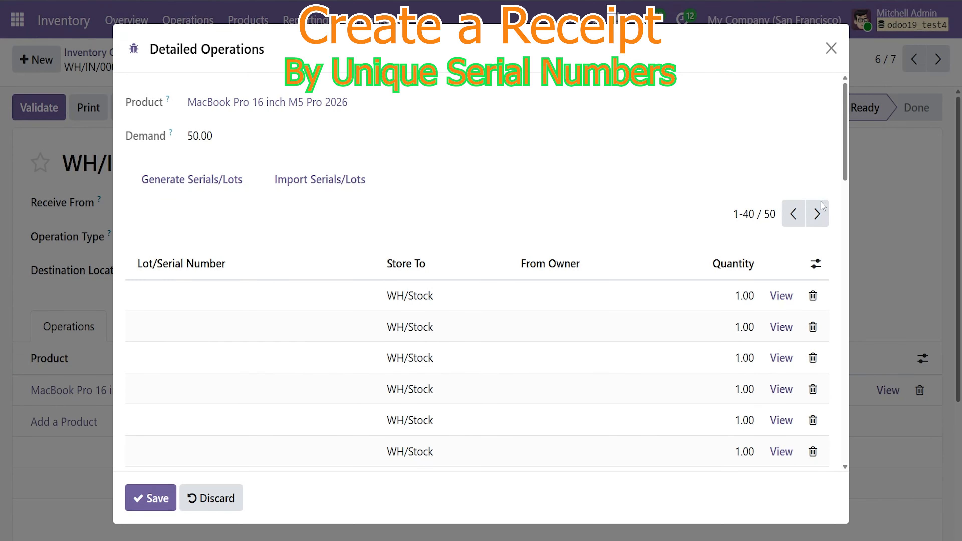
{"action": "left_click", "coordinate": [818, 214]}
{"action": "scroll", "coordinate": [746, 334], "scroll_direction": "down", "scroll_amount": 5}
{"action": "scroll", "coordinate": [745, 334], "scroll_direction": "up", "scroll_amount": 5}
{"action": "left_click", "coordinate": [792, 214]}
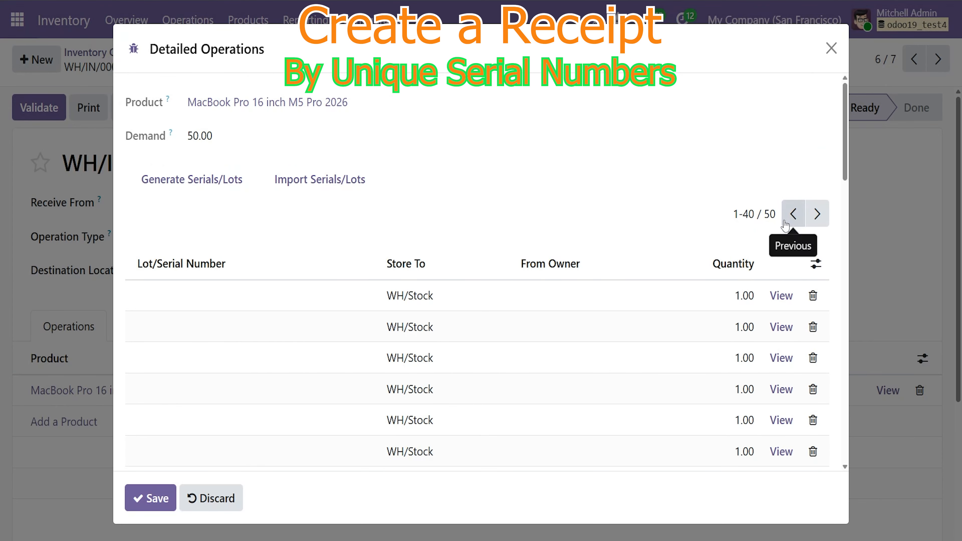
- Generate 50 serial numbers starting from MAC-0000006 for the MacBook line and review the list through to its end
{"action": "left_click", "coordinate": [200, 185]}
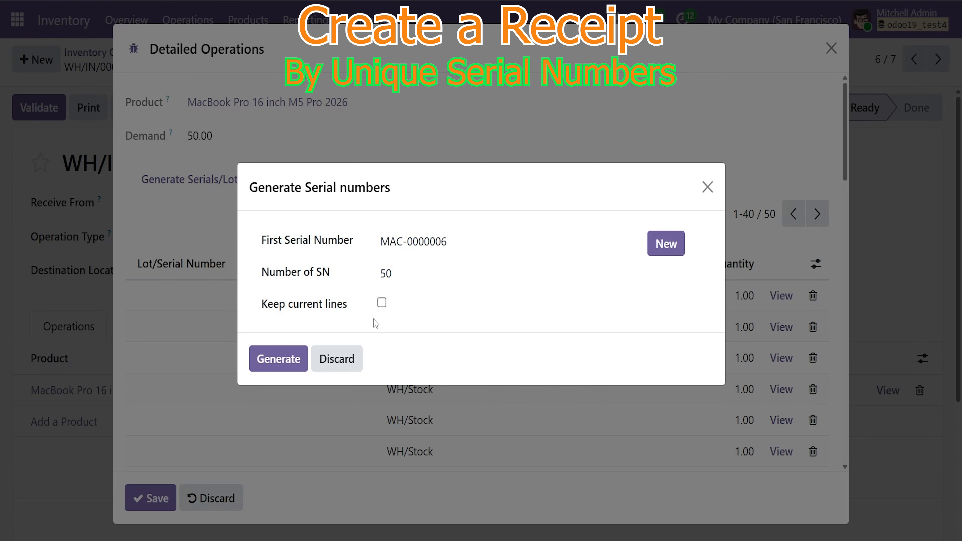
{"action": "left_click", "coordinate": [279, 359]}
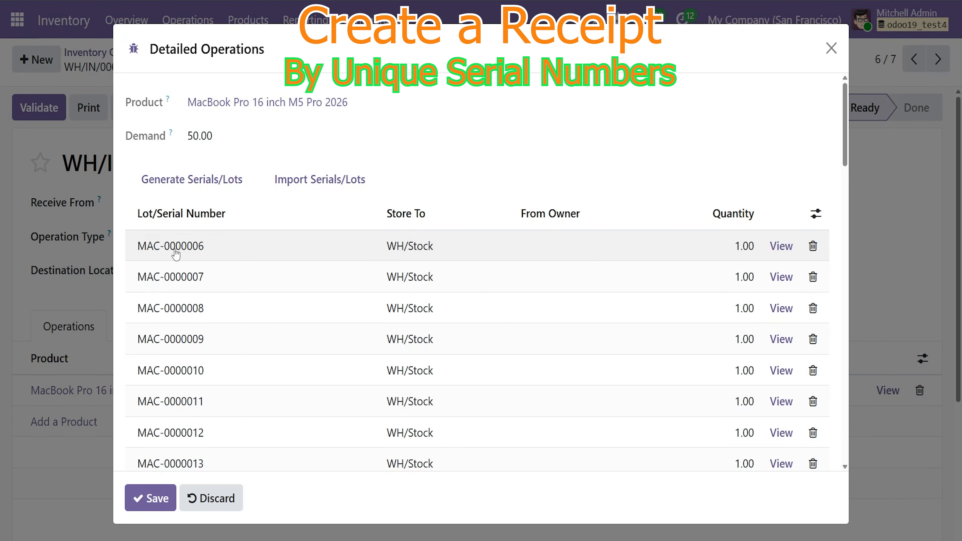
{"action": "scroll", "coordinate": [234, 265], "scroll_direction": "down", "scroll_amount": 20}
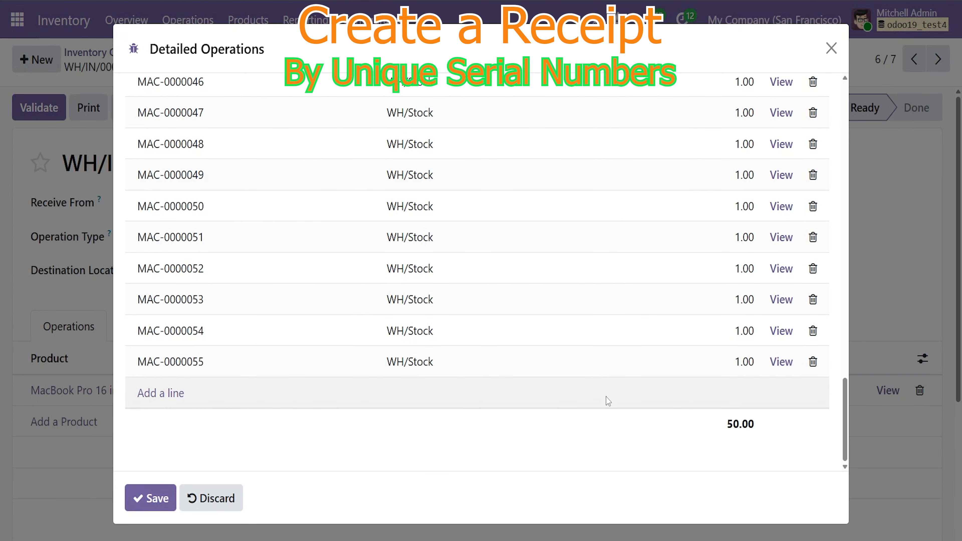
- Save the MacBook line's generated serial numbers, then validate the receipt and check the serials listed on it
{"action": "scroll", "coordinate": [388, 380], "scroll_direction": "up", "scroll_amount": 15}
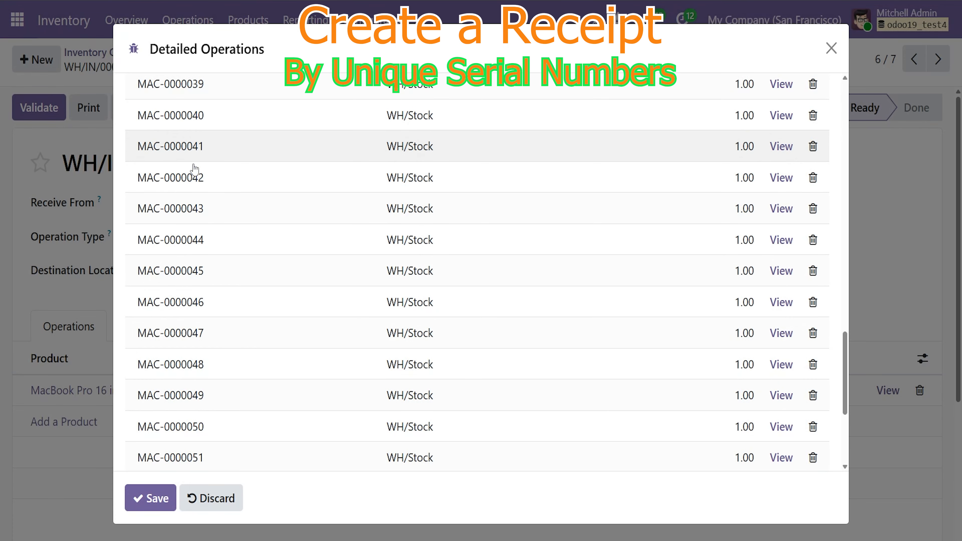
{"action": "scroll", "coordinate": [235, 322], "scroll_direction": "up", "scroll_amount": 5}
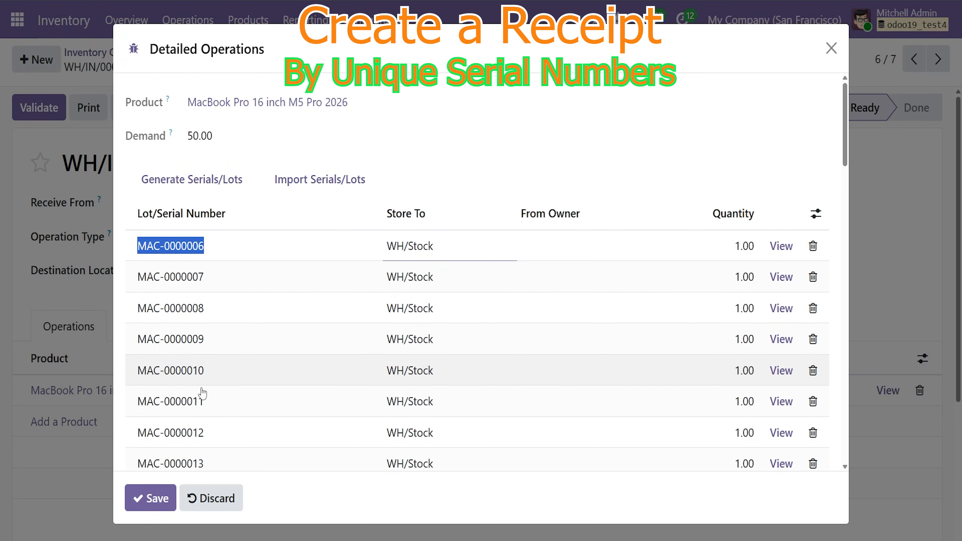
{"action": "left_click", "coordinate": [146, 498]}
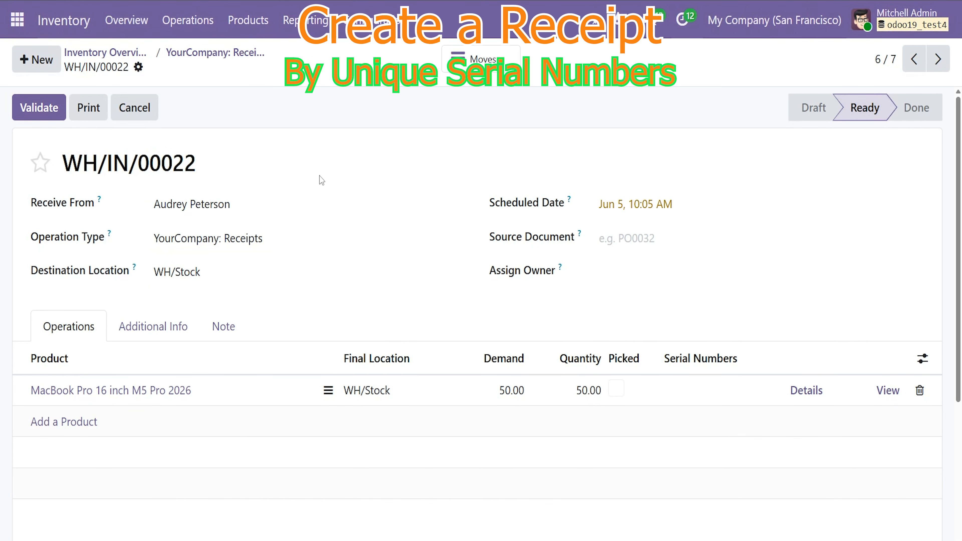
{"action": "left_click", "coordinate": [45, 113]}
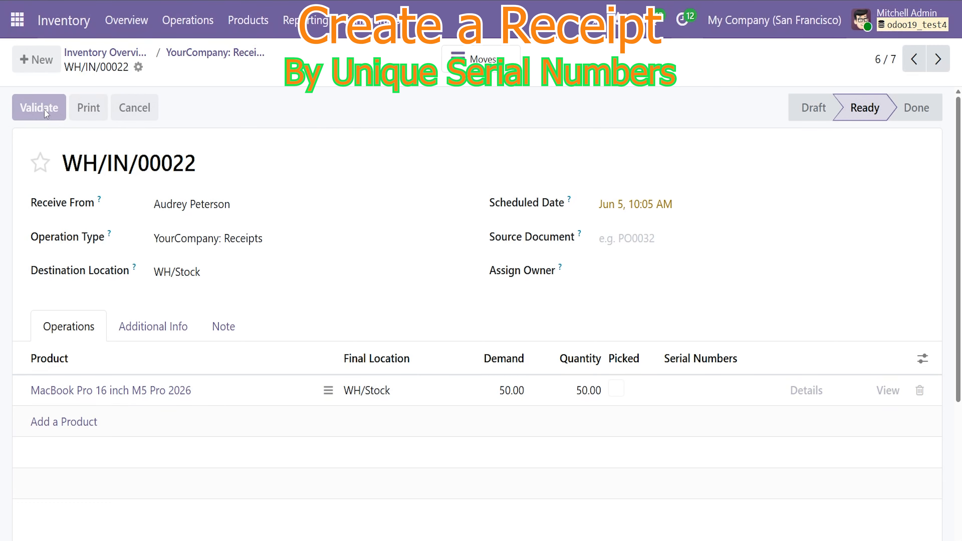
{"action": "scroll", "coordinate": [667, 343], "scroll_direction": "down", "scroll_amount": 10}
{"action": "scroll", "coordinate": [668, 343], "scroll_direction": "down", "scroll_amount": 5}
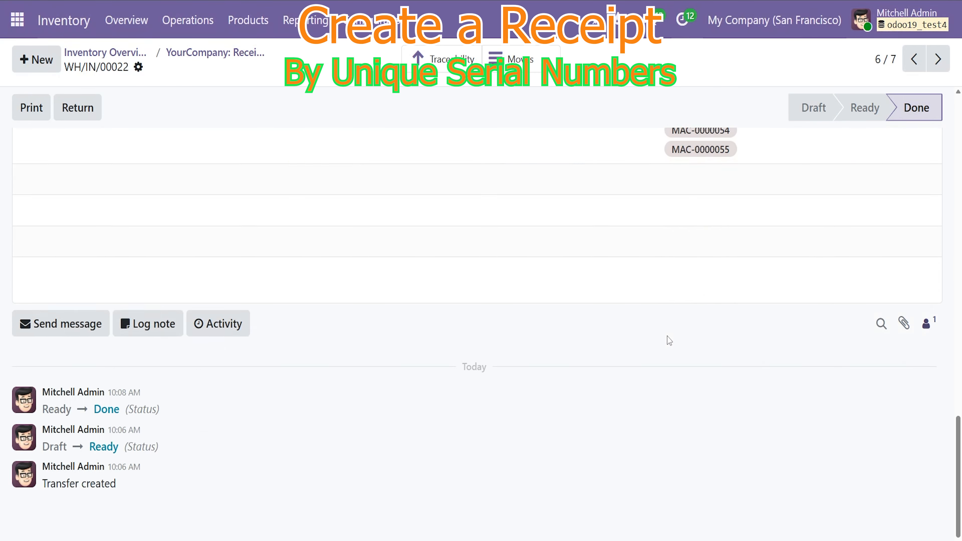
{"action": "scroll", "coordinate": [666, 340], "scroll_direction": "up", "scroll_amount": 15}
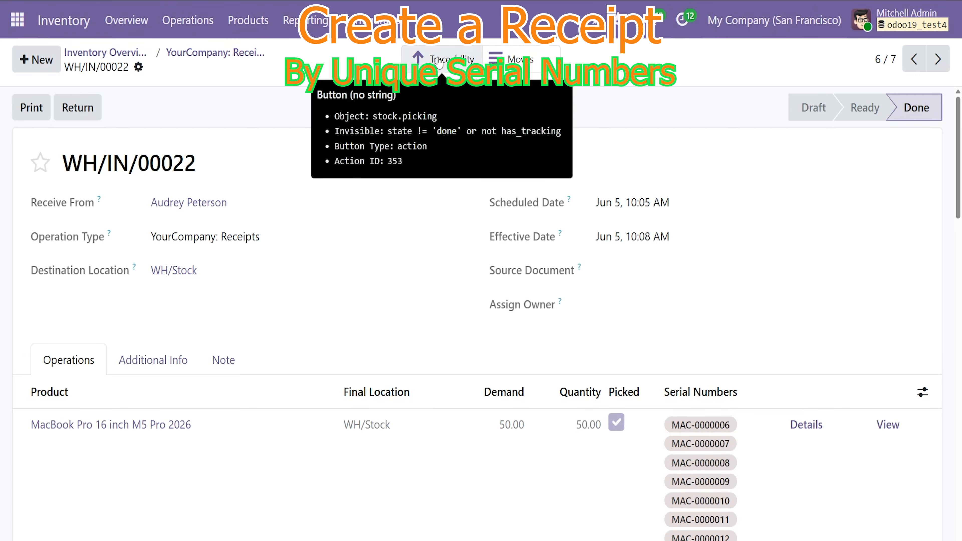
- Examine the receipt's traceability report from the first MacBook serial number to the last
{"action": "left_click", "coordinate": [447, 59]}
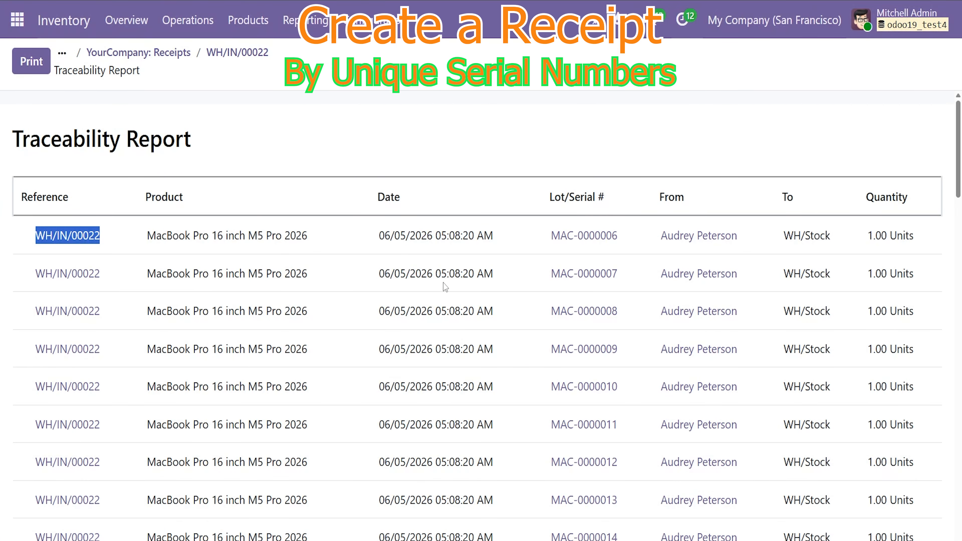
{"action": "key", "text": "Tab"}
{"action": "scroll", "coordinate": [711, 345], "scroll_direction": "down", "scroll_amount": 20}
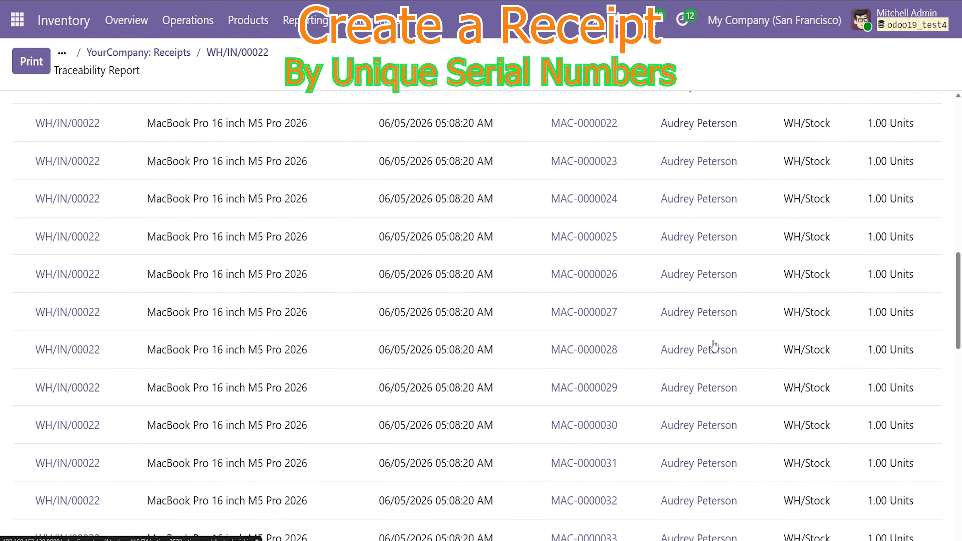
{"action": "scroll", "coordinate": [712, 345], "scroll_direction": "down", "scroll_amount": 10}
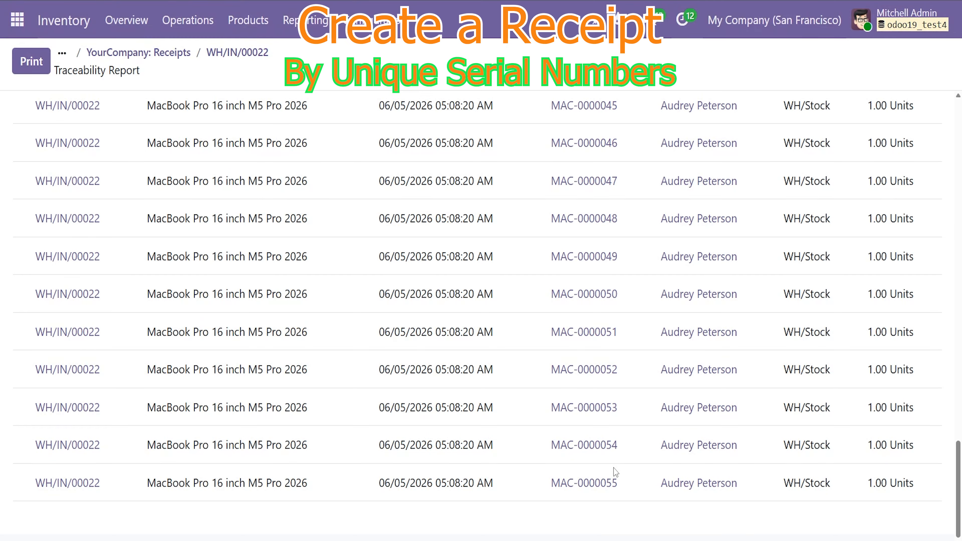
{"action": "scroll", "coordinate": [755, 431], "scroll_direction": "up", "scroll_amount": 20}
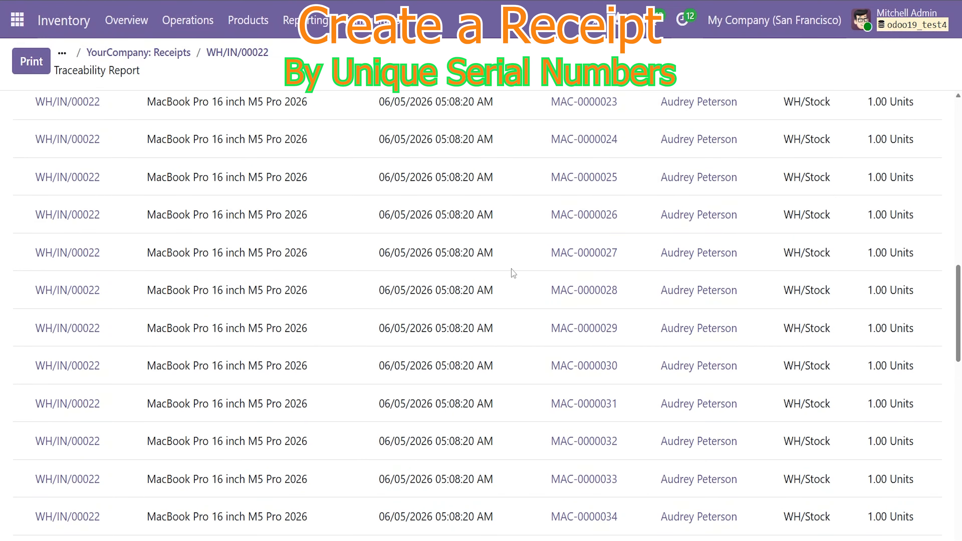
{"action": "left_click", "coordinate": [158, 198]}
{"action": "scroll", "coordinate": [545, 302], "scroll_direction": "up", "scroll_amount": 3}
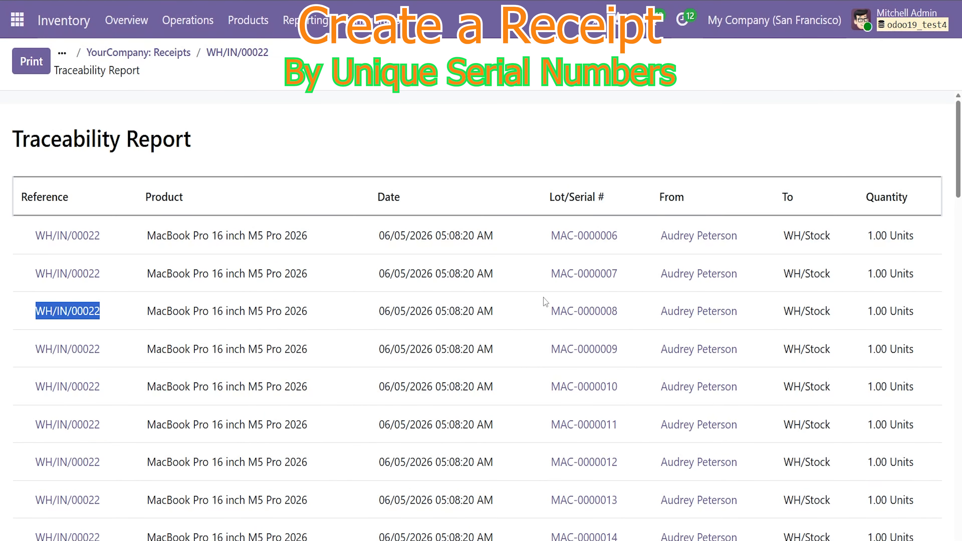
- Review the receipt's stock moves for all MacBook serial numbers and return to the receipts list
{"action": "left_click", "coordinate": [242, 53]}
{"action": "left_click", "coordinate": [494, 58]}
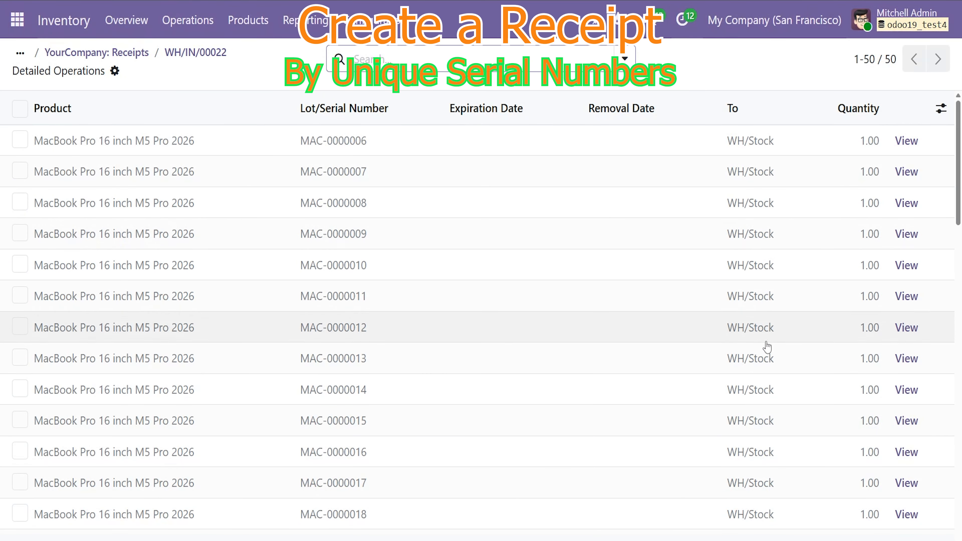
{"action": "scroll", "coordinate": [807, 417], "scroll_direction": "down", "scroll_amount": 20}
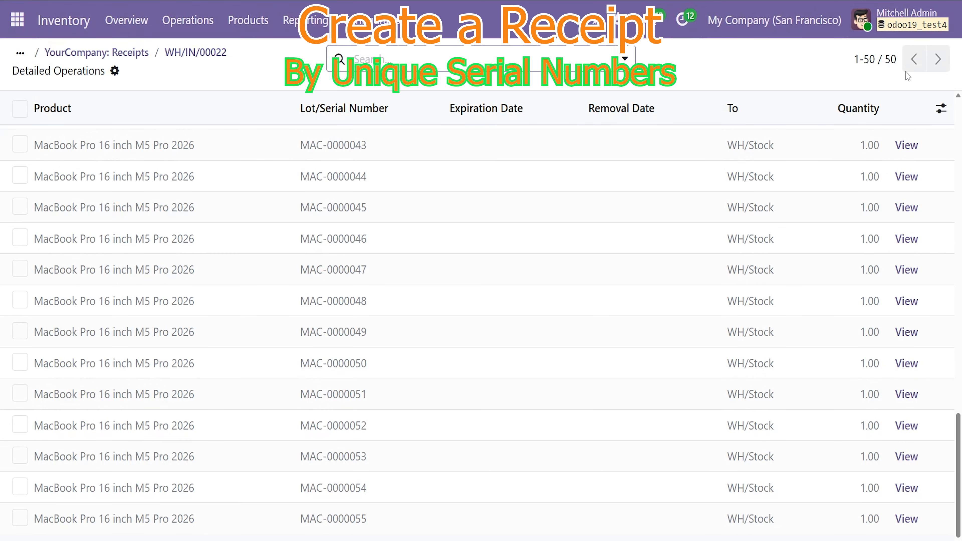
{"action": "left_click", "coordinate": [200, 53]}
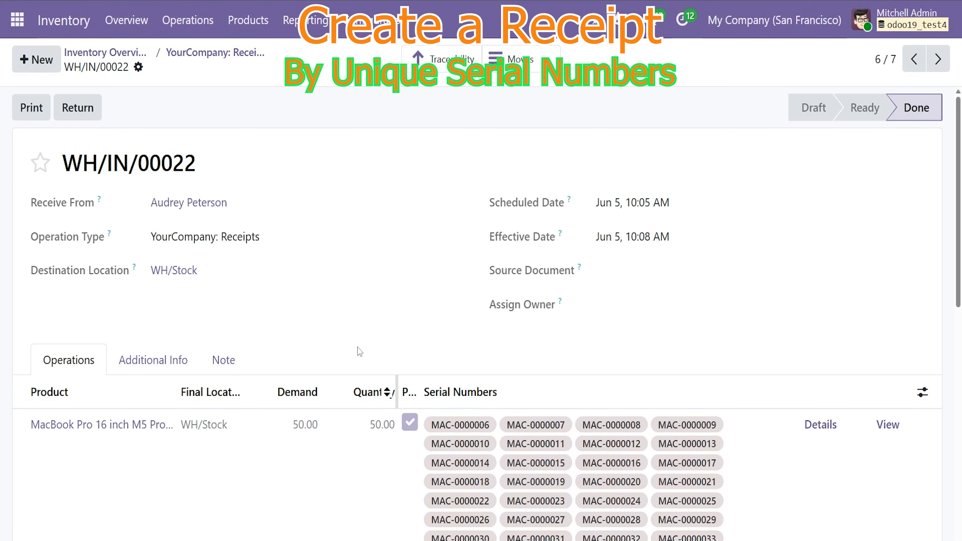
{"action": "left_click", "coordinate": [213, 54]}
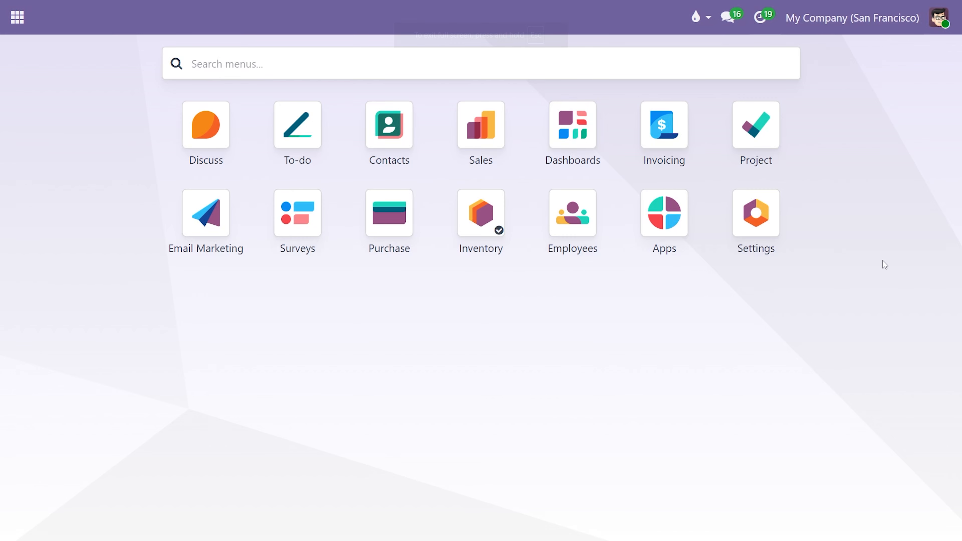
- Start a new quotation in the Sales app for the customer LightsUp
{"action": "left_click", "coordinate": [473, 146]}
{"action": "left_click", "coordinate": [101, 20]}
{"action": "left_click", "coordinate": [105, 75]}
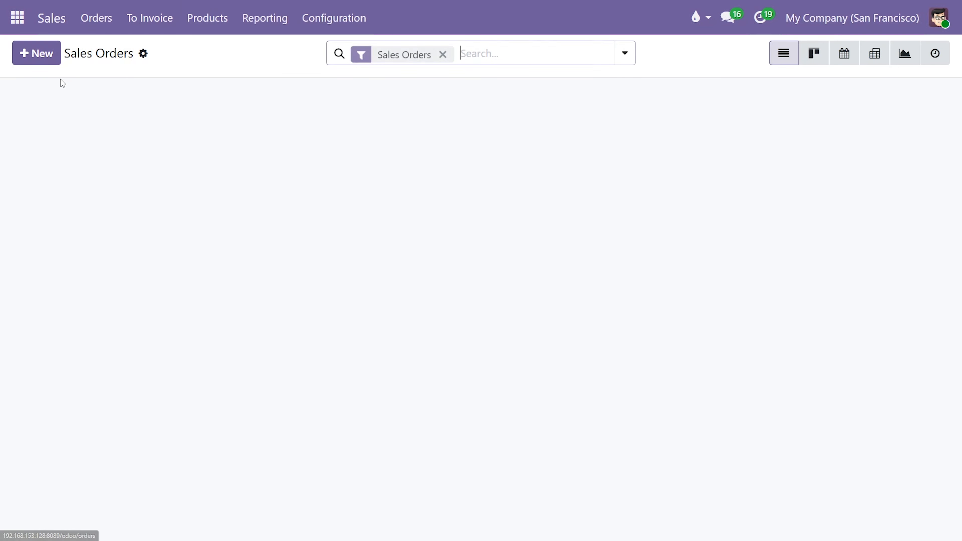
{"action": "left_click", "coordinate": [36, 53]}
{"action": "left_click", "coordinate": [228, 184]}
{"action": "left_click", "coordinate": [170, 269]}
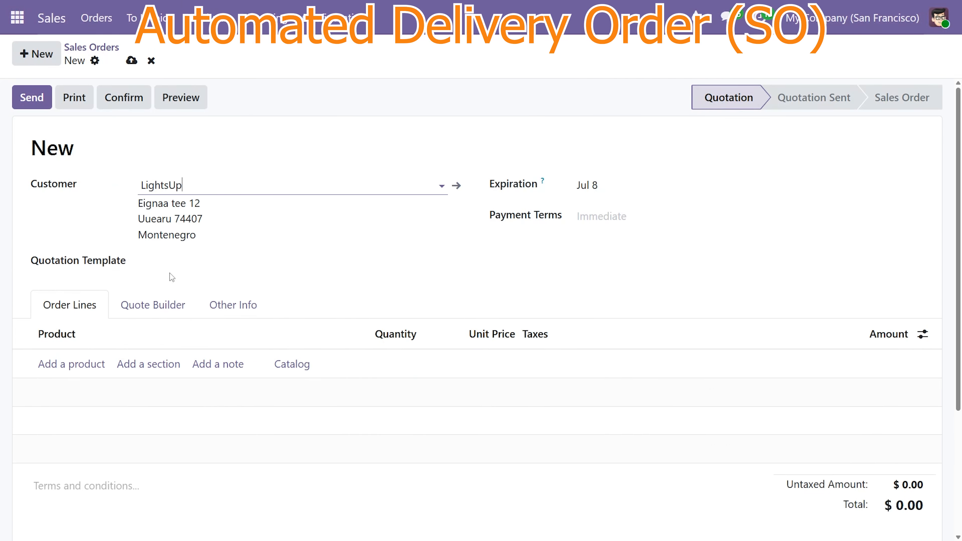
- Add Sony EARPAD to the order lines with a quantity of 20 and a unit price of 100
{"action": "left_click", "coordinate": [87, 365]}
{"action": "type", "text": "ear"}
{"action": "left_click", "coordinate": [97, 281]}
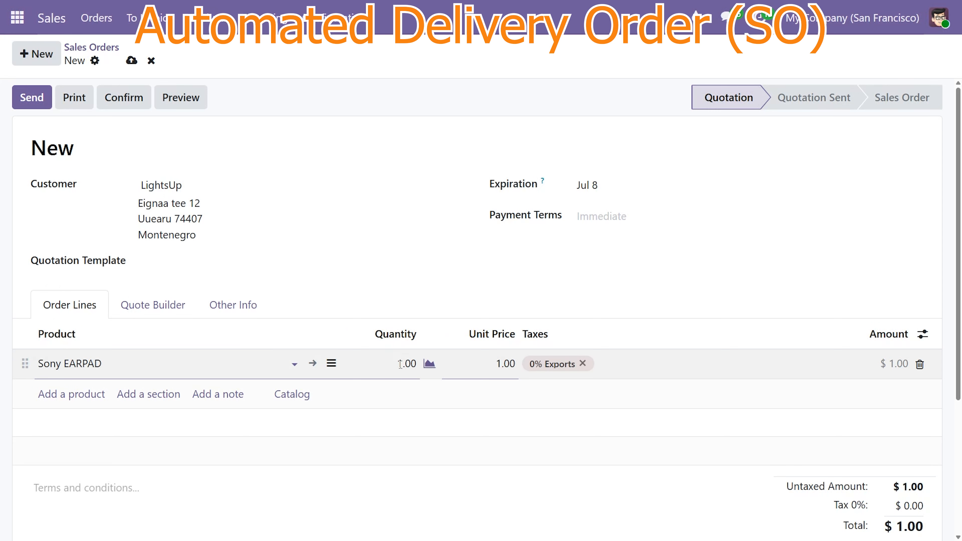
{"action": "left_click", "coordinate": [493, 365]}
{"action": "type", "text": "1"}
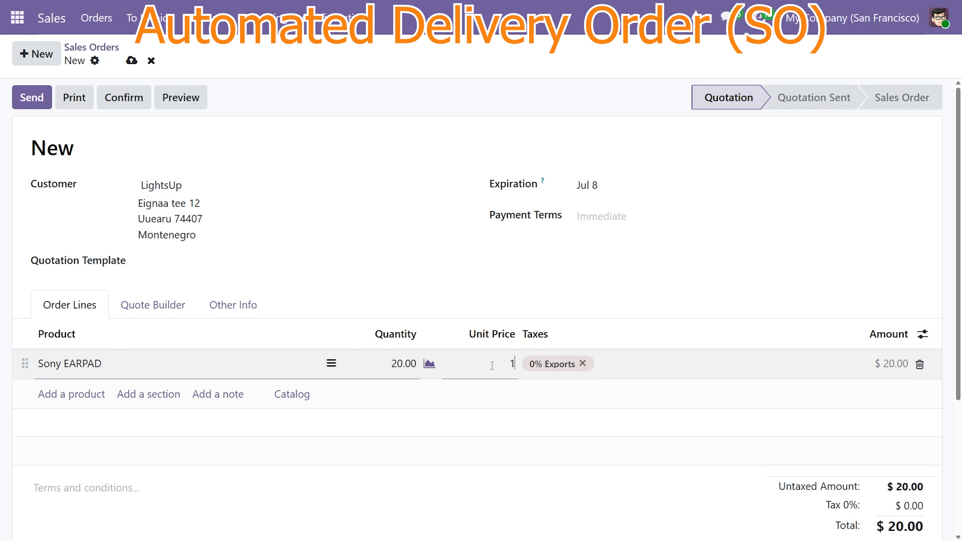
- Add Sony 1000X The ColleXion to the order lines with a quantity of 35
{"action": "left_click", "coordinate": [80, 391]}
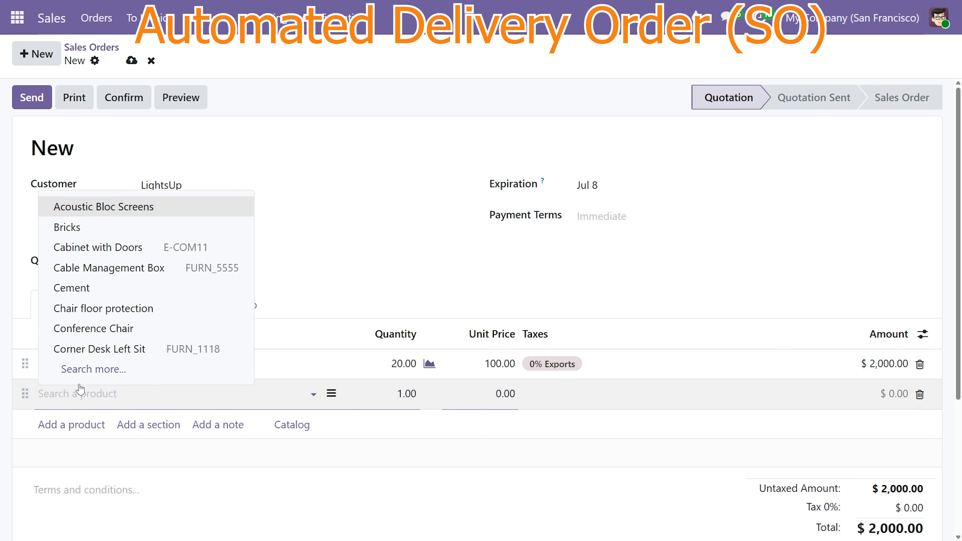
{"action": "type", "text": "sony"}
{"action": "key", "text": "Down"}
{"action": "key", "text": "Return"}
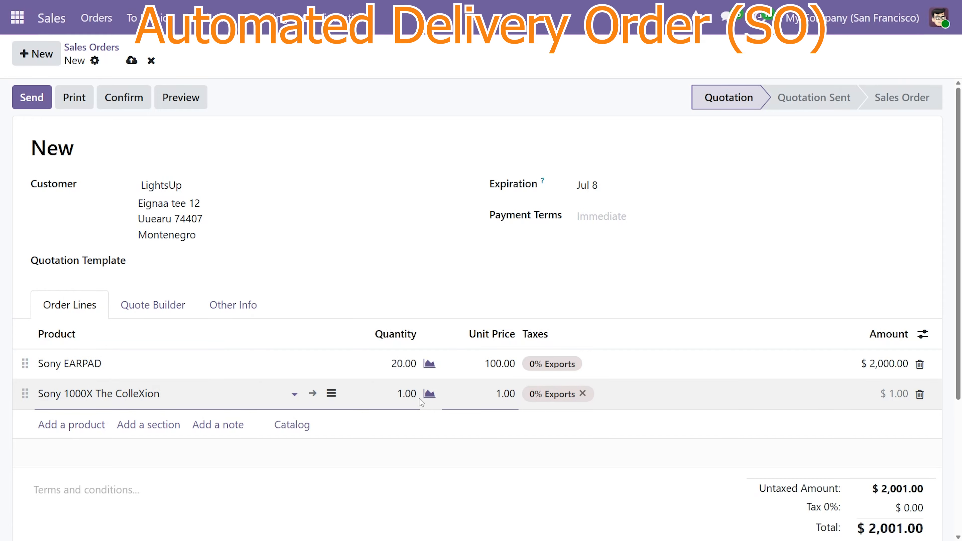
{"action": "left_click", "coordinate": [401, 390]}
{"action": "type", "text": "35"}
- Add MacBook Pro 16 inch M5 Pro 2026 to the order lines with a quantity of 3
{"action": "left_click", "coordinate": [72, 425]}
{"action": "type", "text": "mac"}
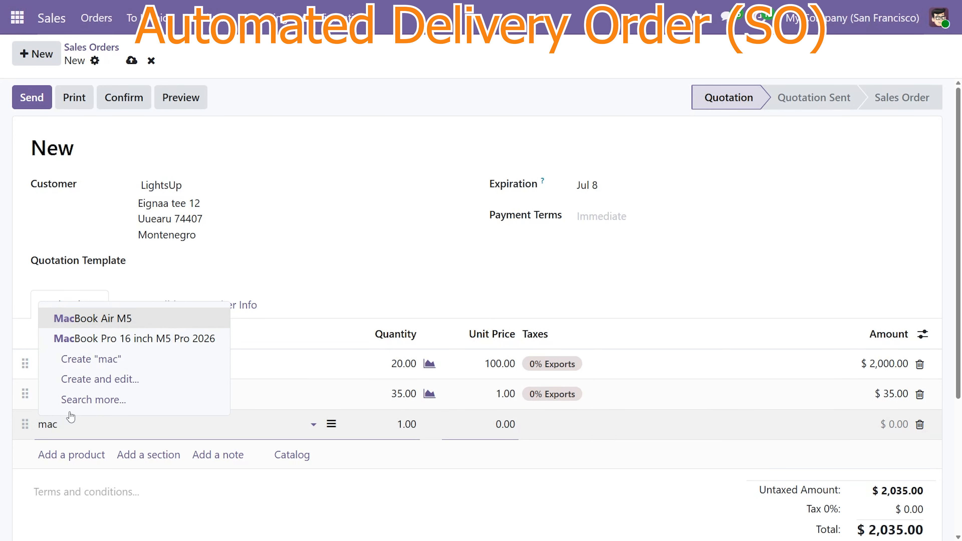
{"action": "key", "text": "Down"}
{"action": "key", "text": "Return"}
{"action": "left_click", "coordinate": [394, 426]}
{"action": "type", "text": "3"}
- Set the unit price to 500 for Sony 1000X The ColleXion and 1000 for the MacBook Pro
{"action": "left_click", "coordinate": [498, 394]}
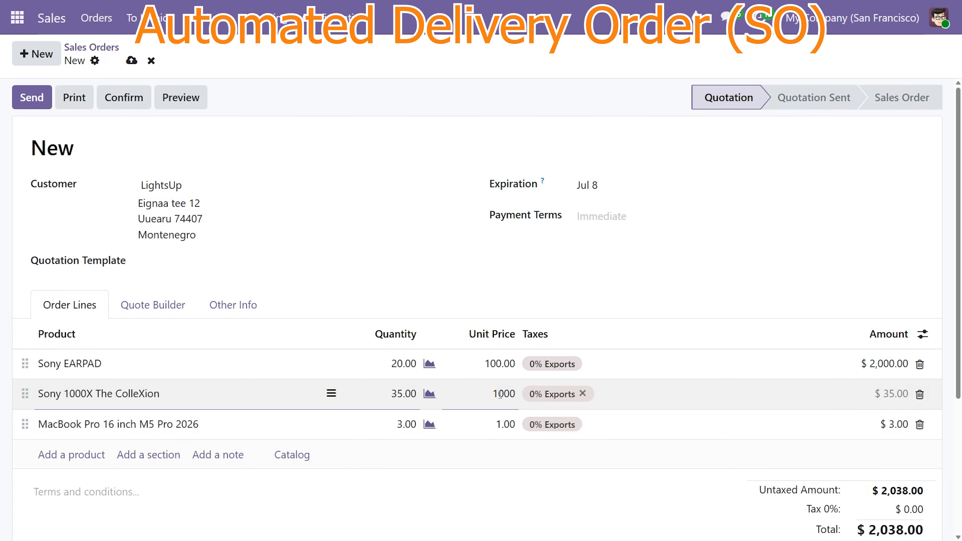
{"action": "type", "text": "500"}
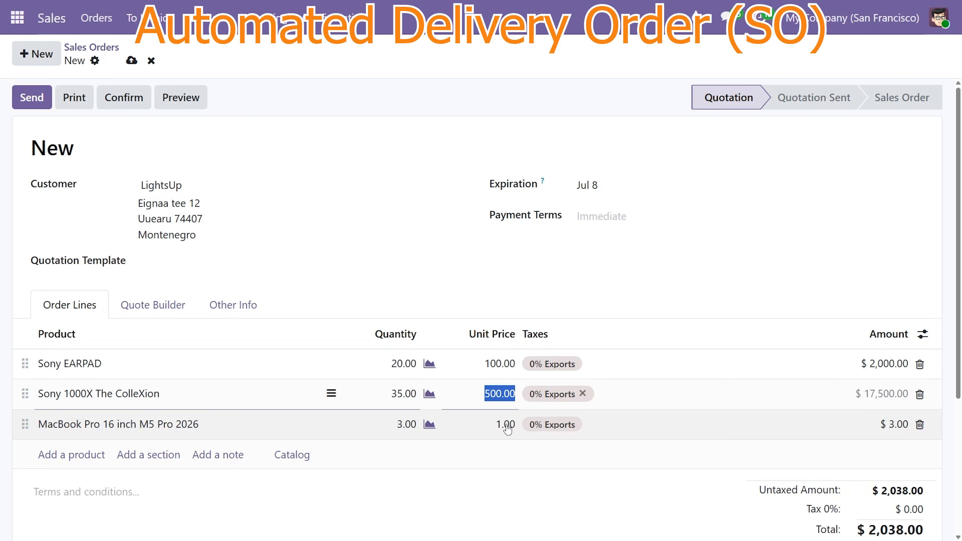
{"action": "left_click", "coordinate": [504, 424]}
{"action": "type", "text": "1000"}
{"action": "left_click", "coordinate": [821, 471]}
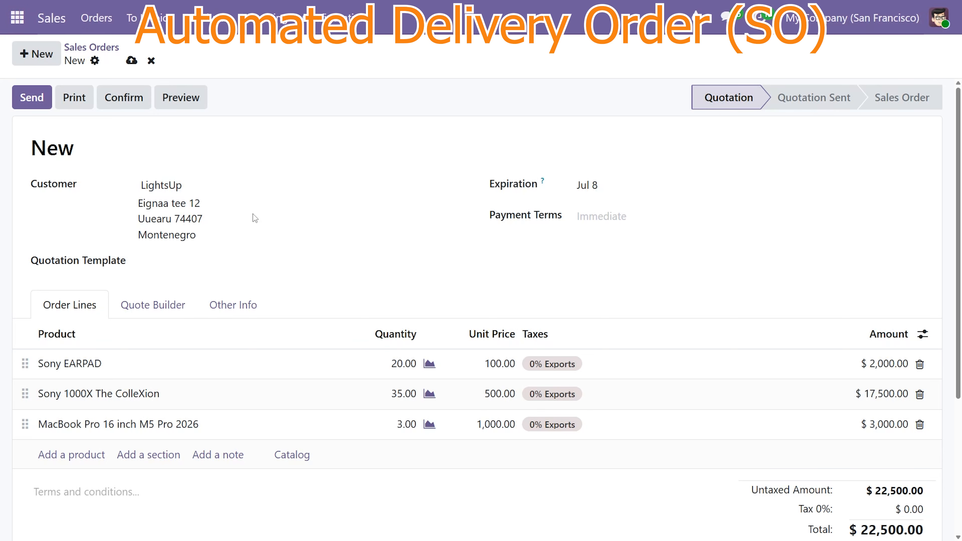
- Save and confirm the LightsUp quotation, then open its linked delivery order
{"action": "left_click", "coordinate": [130, 61]}
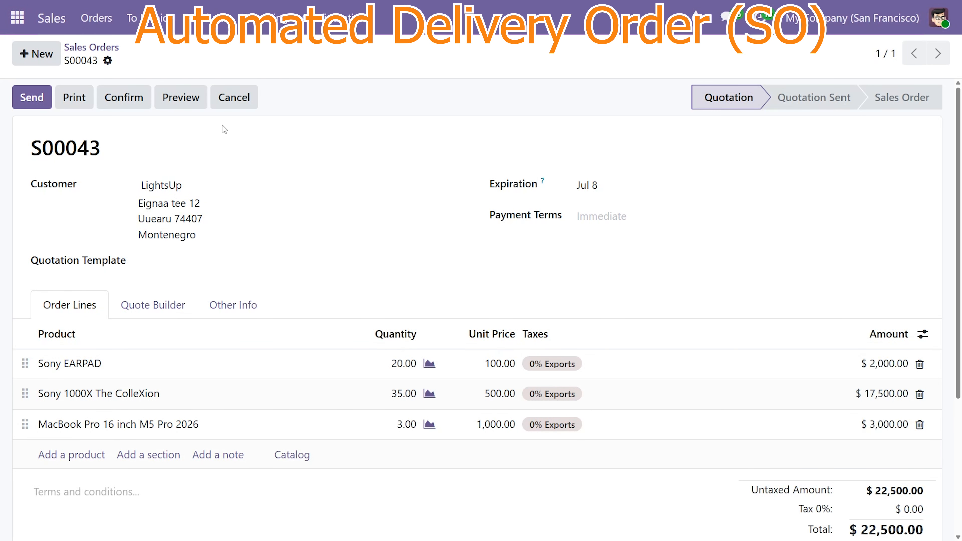
{"action": "left_click", "coordinate": [114, 100]}
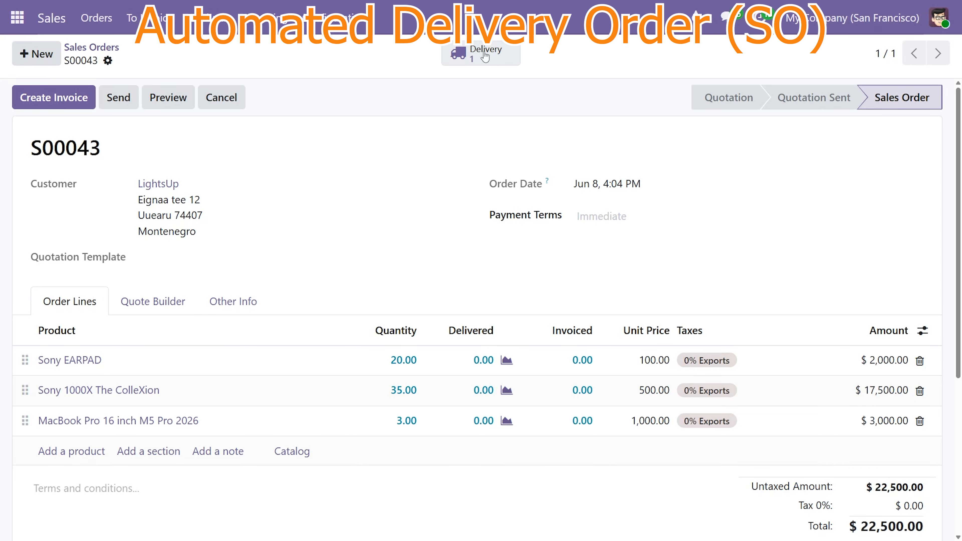
{"action": "left_click", "coordinate": [485, 56]}
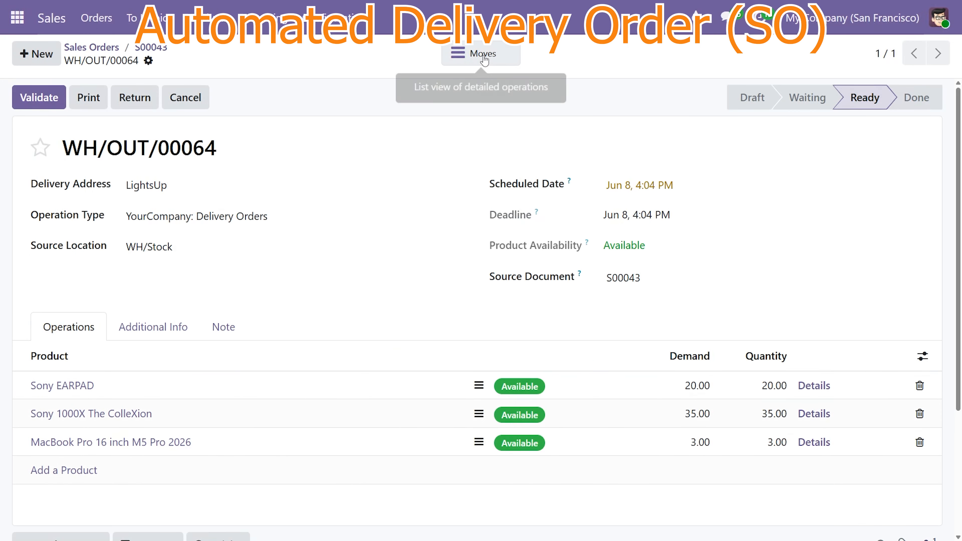
- Examine the delivery order's detailed operations for the Sony EARPAD and Sony 1000X The ColleXion lines
{"action": "left_click_drag", "start_coordinate": [218, 149], "coordinate": [70, 141]}
{"action": "left_click", "coordinate": [166, 149]}
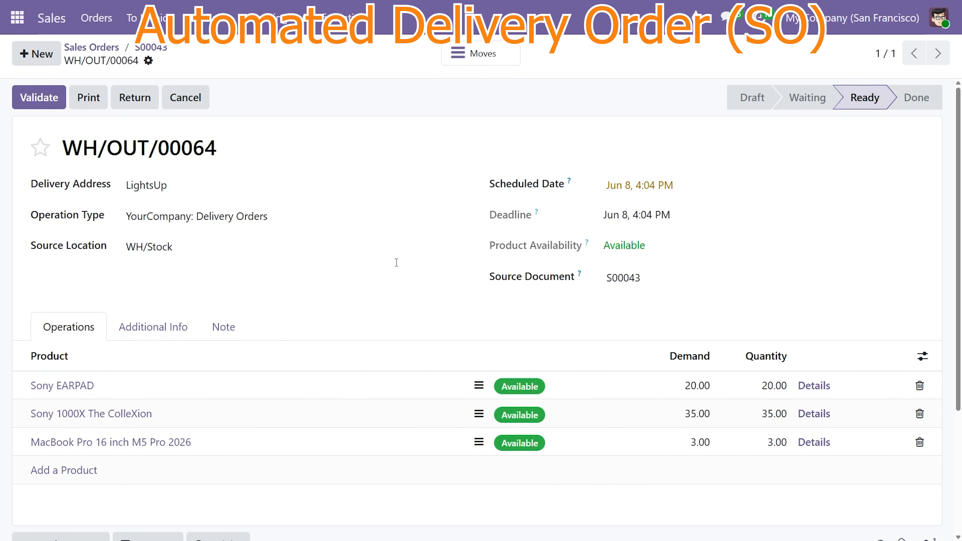
{"action": "left_click", "coordinate": [809, 381]}
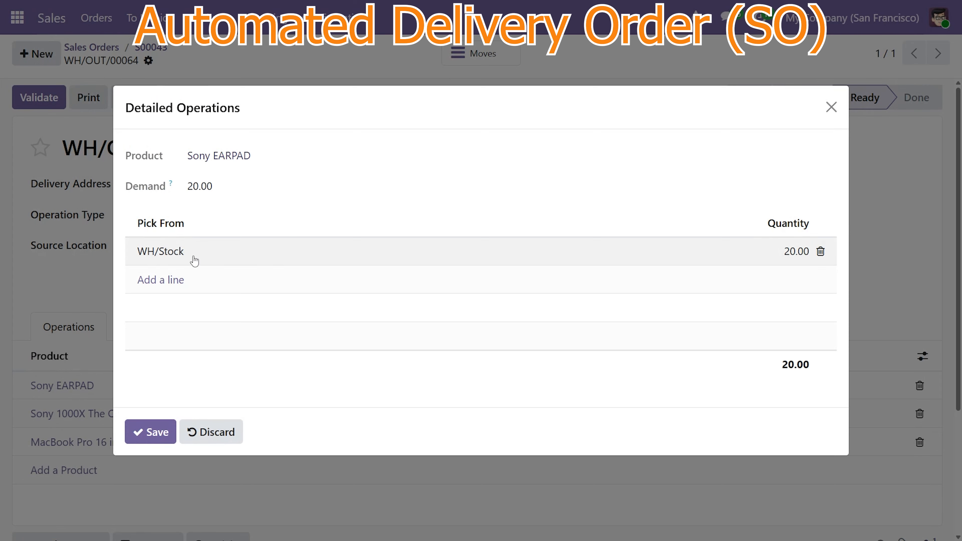
{"action": "left_click", "coordinate": [831, 107]}
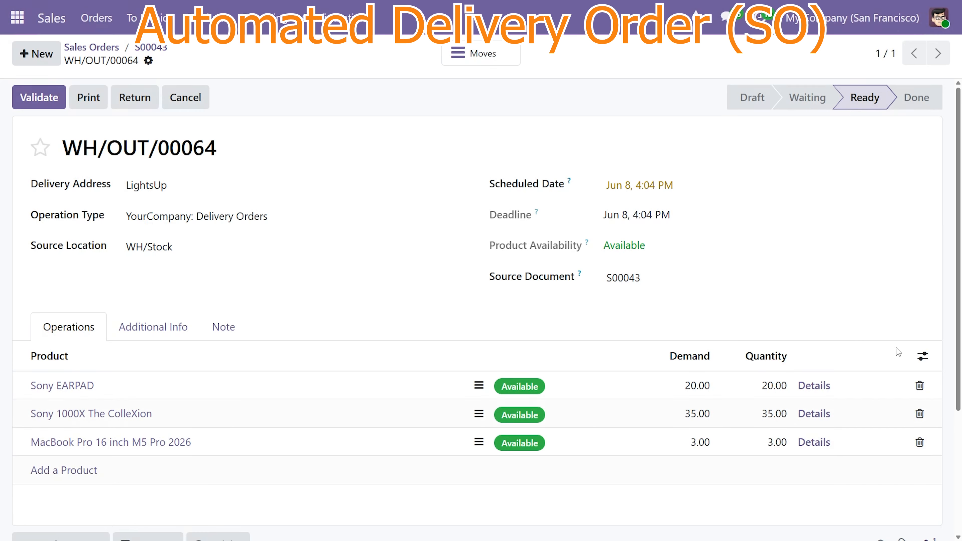
{"action": "left_click", "coordinate": [812, 413]}
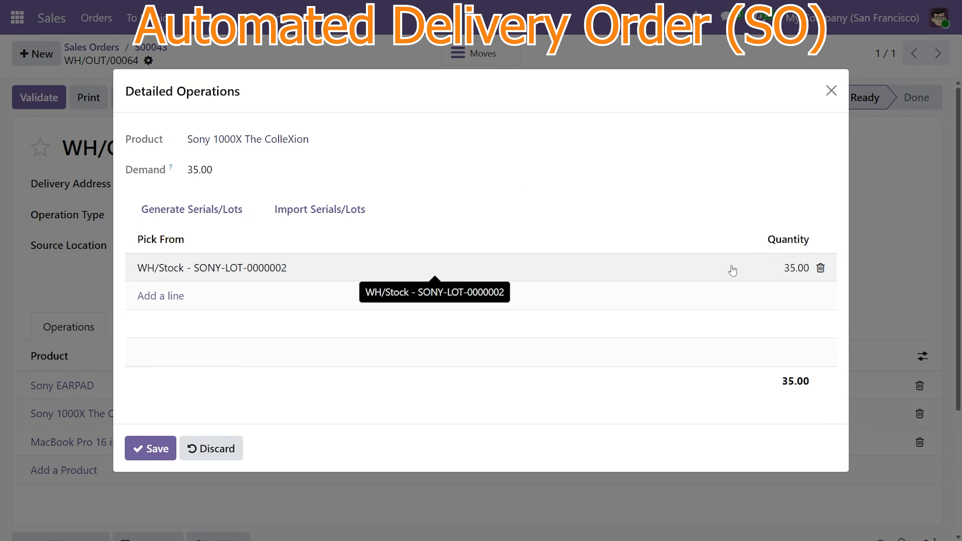
{"action": "left_click", "coordinate": [831, 90]}
{"action": "left_click", "coordinate": [715, 421]}
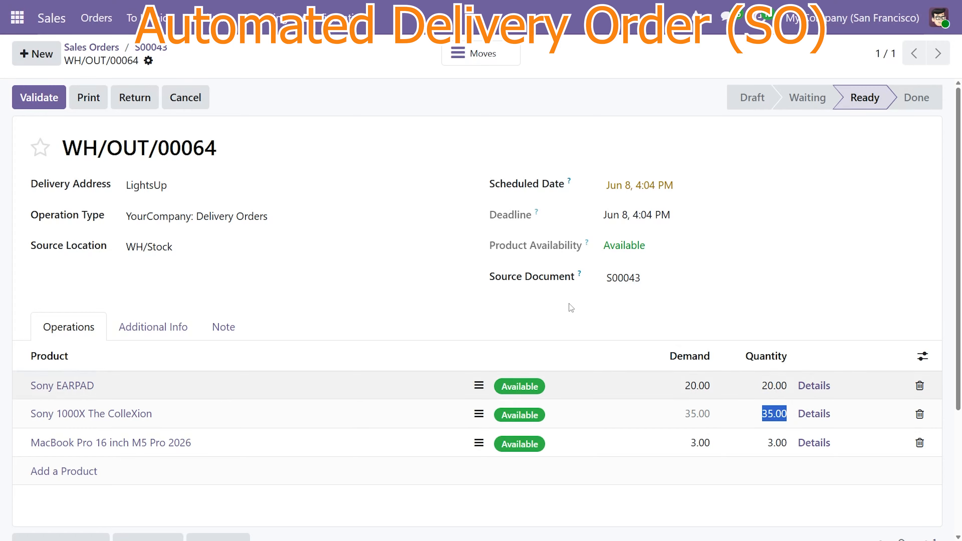
- Return to the sales order and set the Sony 1000X The ColleXion quantity to 37
{"action": "left_click", "coordinate": [151, 51]}
{"action": "left_click", "coordinate": [399, 391]}
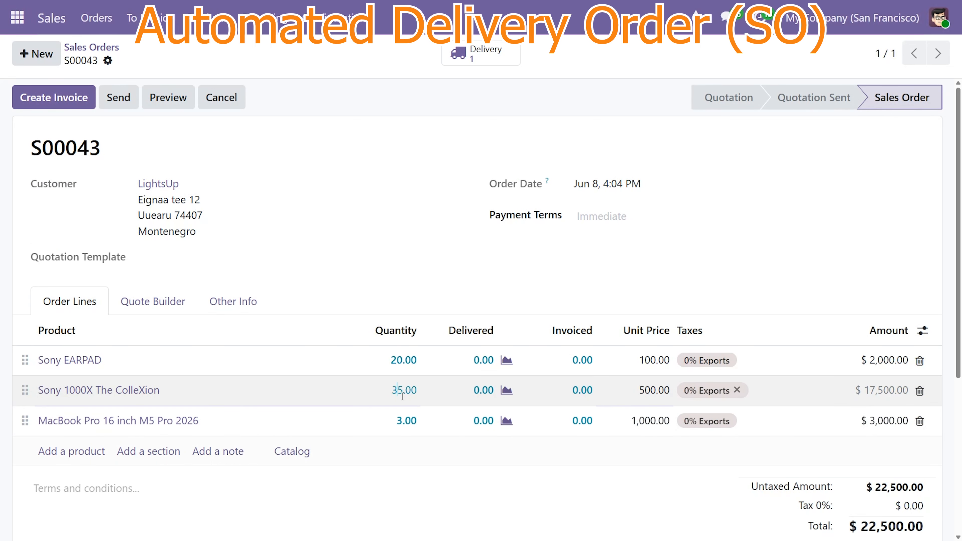
{"action": "left_click", "coordinate": [505, 333]}
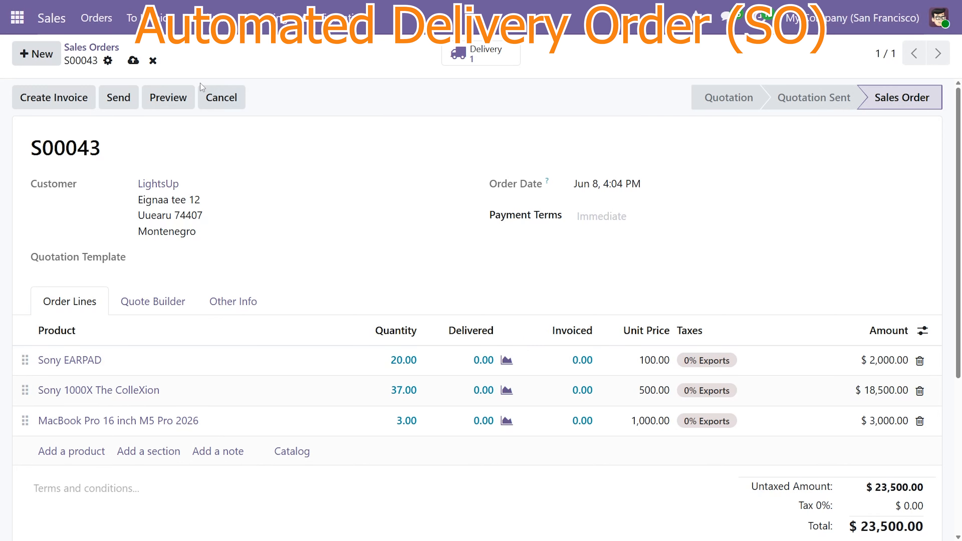
- Save the sales order, then check its delivery order's detailed operations for Sony 1000X The ColleXion
{"action": "left_click", "coordinate": [133, 60]}
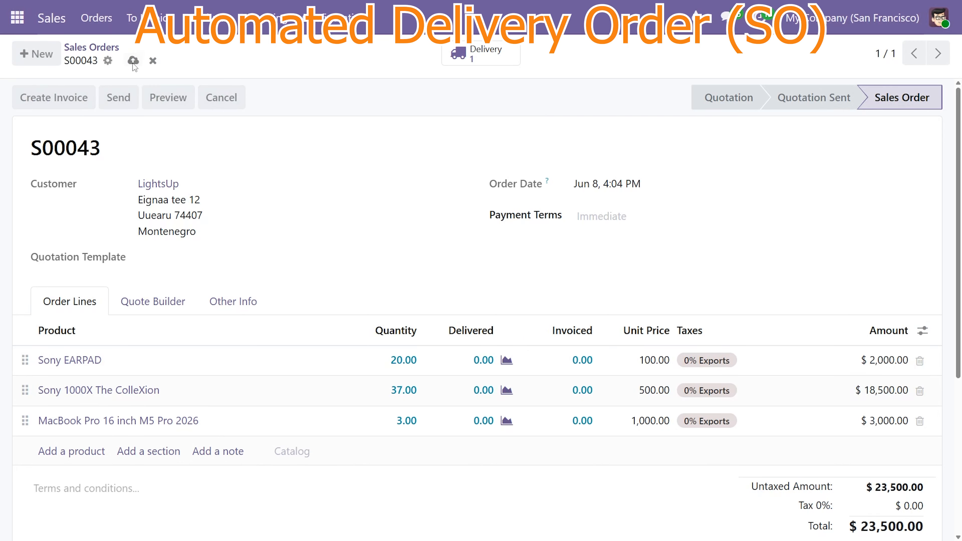
{"action": "left_click", "coordinate": [490, 58]}
{"action": "left_click", "coordinate": [813, 414]}
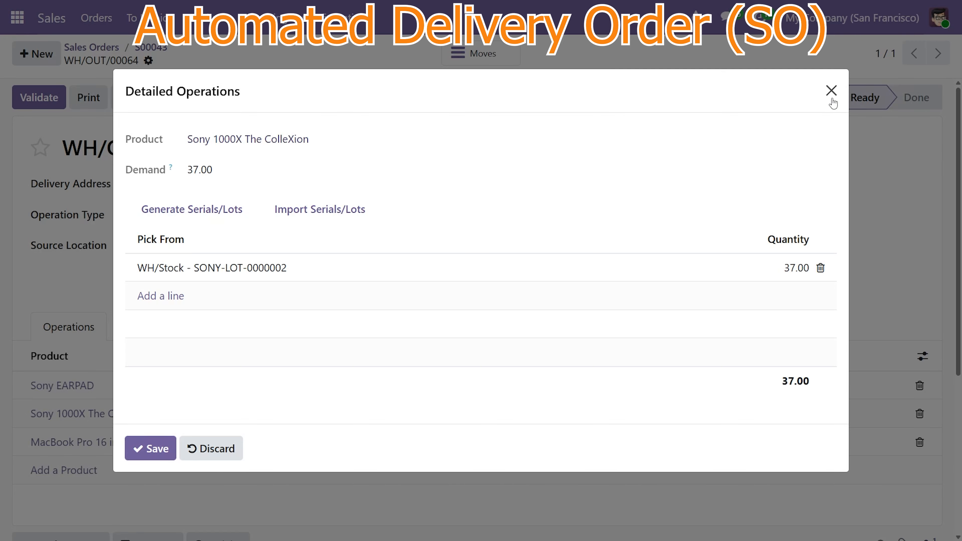
{"action": "left_click", "coordinate": [831, 91]}
- Return to the sales order, set the Sony 1000X The ColleXion quantity to 100, and save
{"action": "key", "text": "alt+Left"}
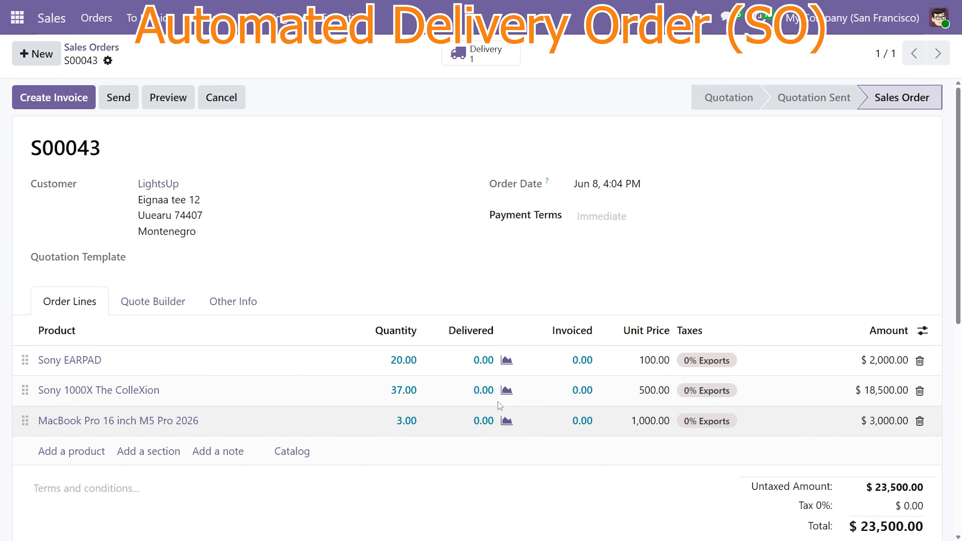
{"action": "left_click", "coordinate": [498, 402]}
{"action": "type", "text": "1"}
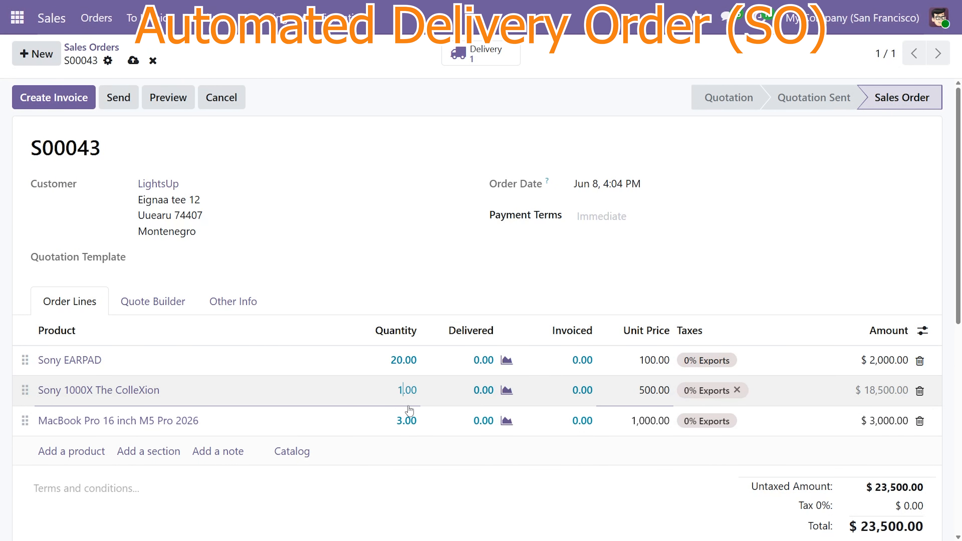
{"action": "type", "text": "00"}
{"action": "left_click", "coordinate": [681, 509]}
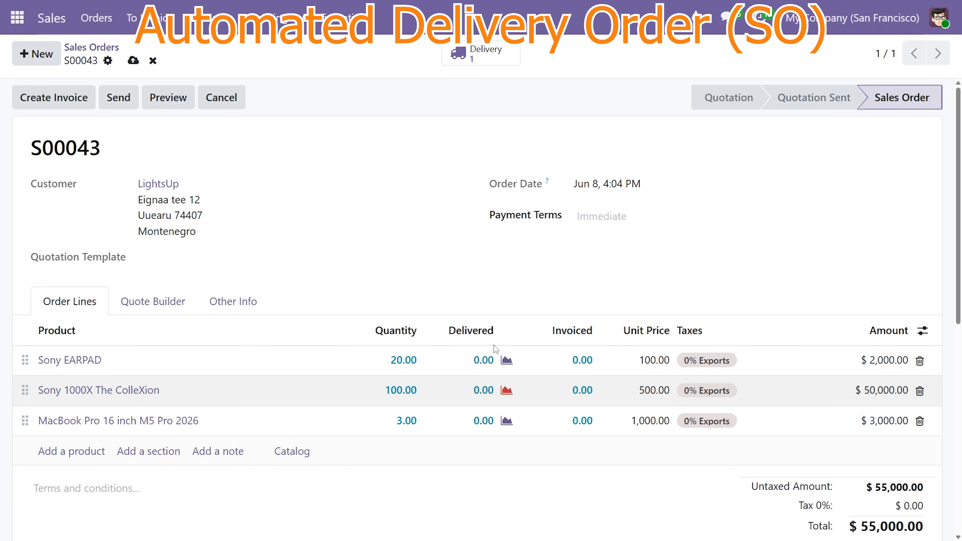
{"action": "left_click", "coordinate": [133, 61]}
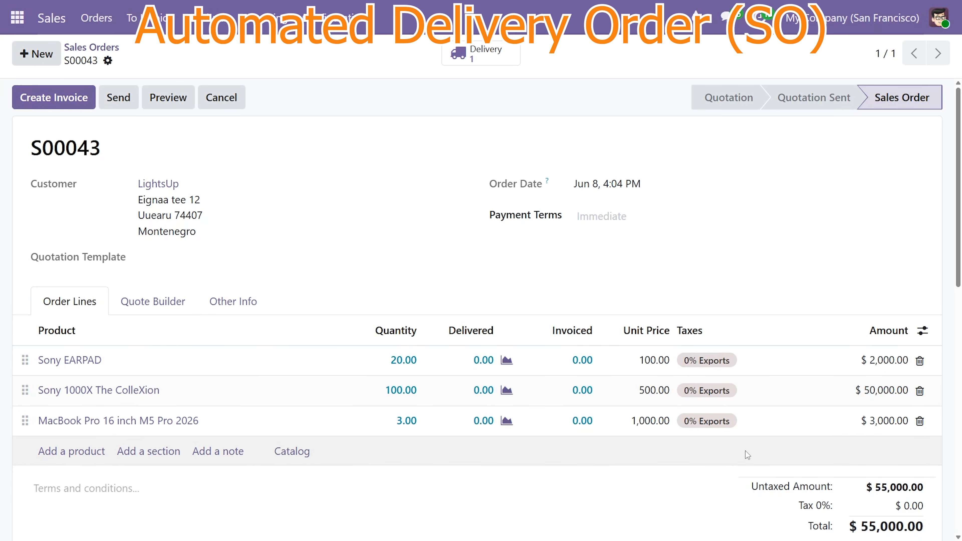
- Examine the linked delivery order's detailed operations for Sony 1000X The ColleXion and the MacBook Pro
{"action": "left_click", "coordinate": [468, 54]}
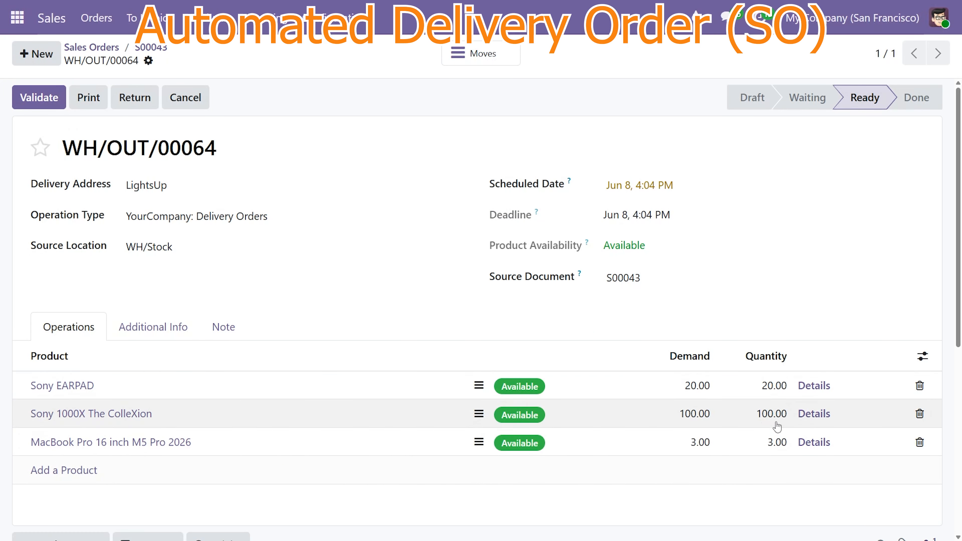
{"action": "left_click", "coordinate": [813, 417]}
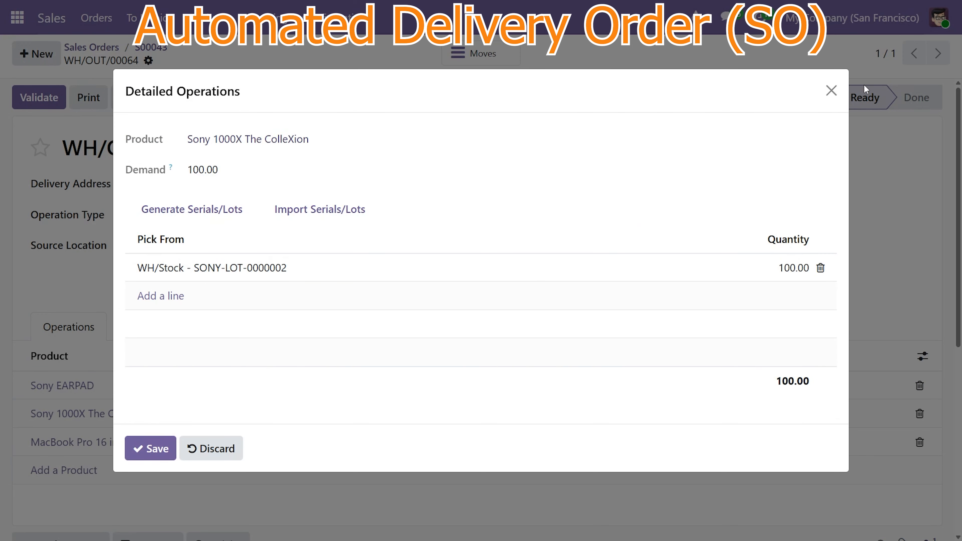
{"action": "left_click", "coordinate": [828, 94]}
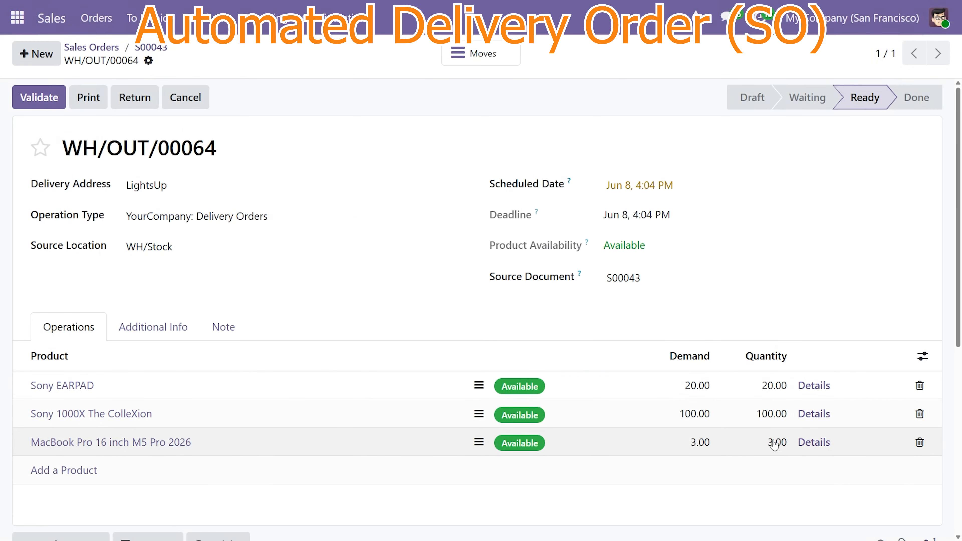
{"action": "left_click", "coordinate": [810, 443]}
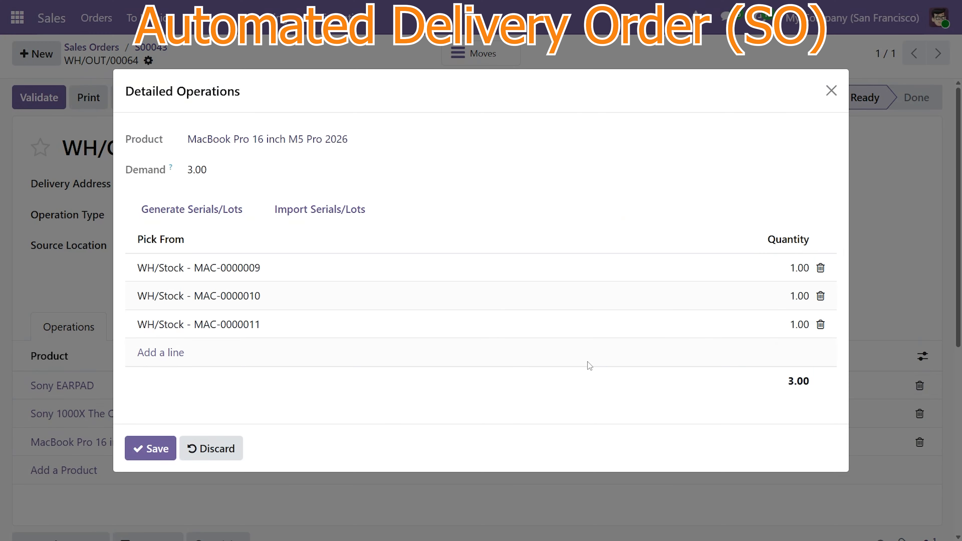
{"action": "left_click", "coordinate": [832, 91]}
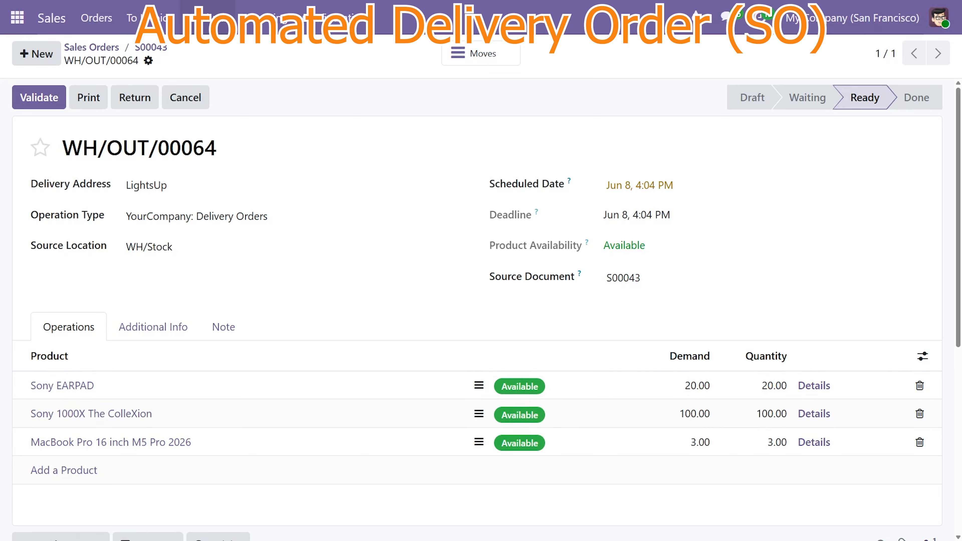
- Open the Lots / Serial Numbers list in Inventory and search it for products matching "sony"
{"action": "left_click", "coordinate": [17, 17]}
{"action": "left_click", "coordinate": [481, 229]}
{"action": "left_click", "coordinate": [248, 18]}
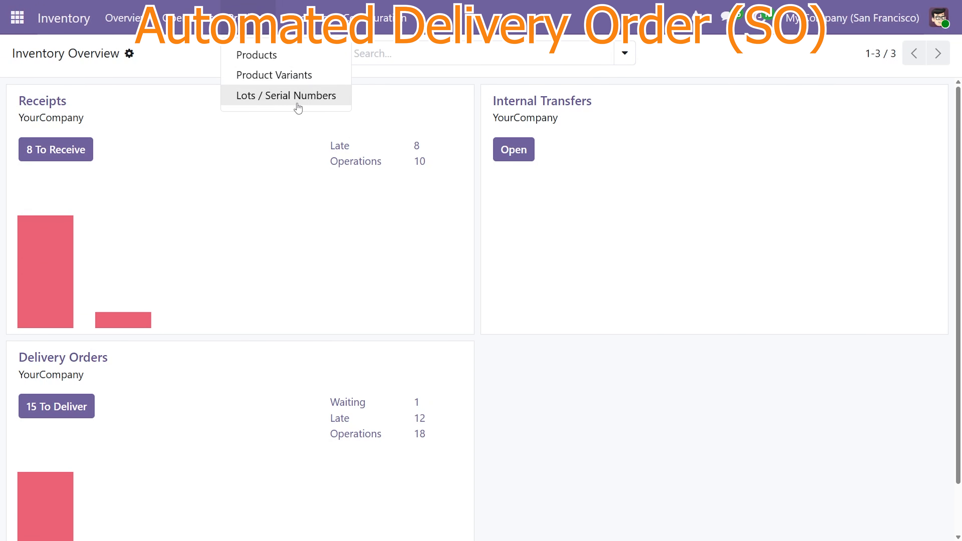
{"action": "left_click", "coordinate": [298, 103]}
{"action": "left_click", "coordinate": [625, 53]}
{"action": "type", "text": "sony"}
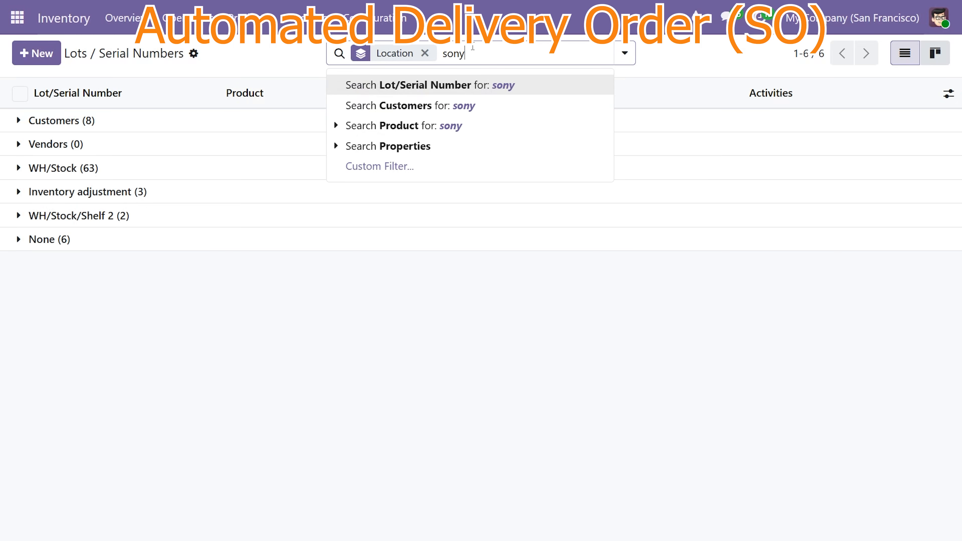
{"action": "left_click", "coordinate": [459, 126]}
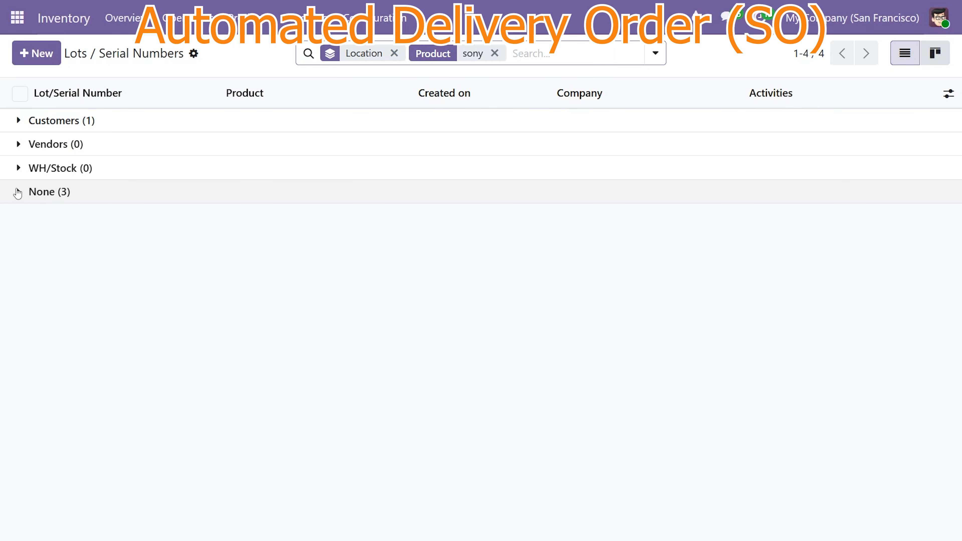
- Expand the None location group and show the On Hand Quantity column for its Sony lots
{"action": "left_click", "coordinate": [18, 193]}
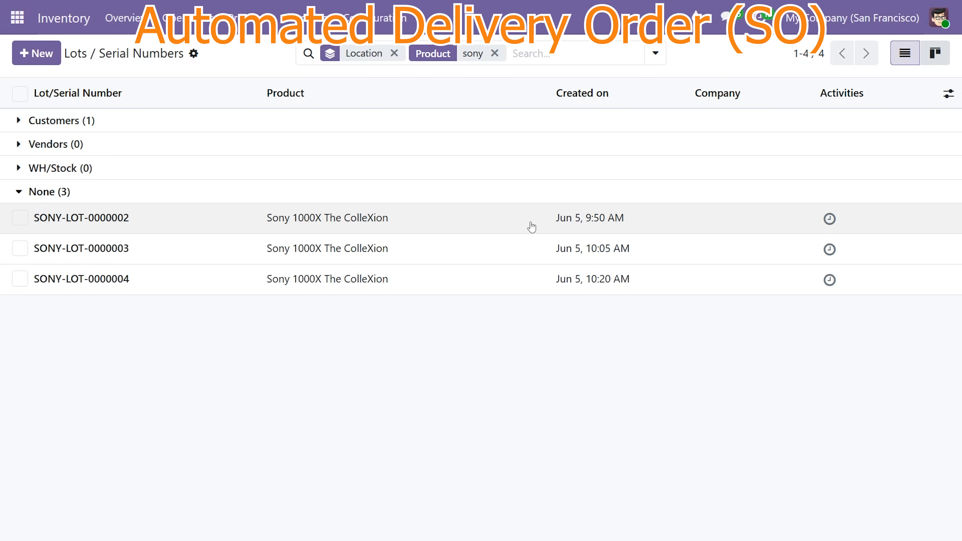
{"action": "left_click", "coordinate": [949, 93]}
{"action": "left_click", "coordinate": [923, 299]}
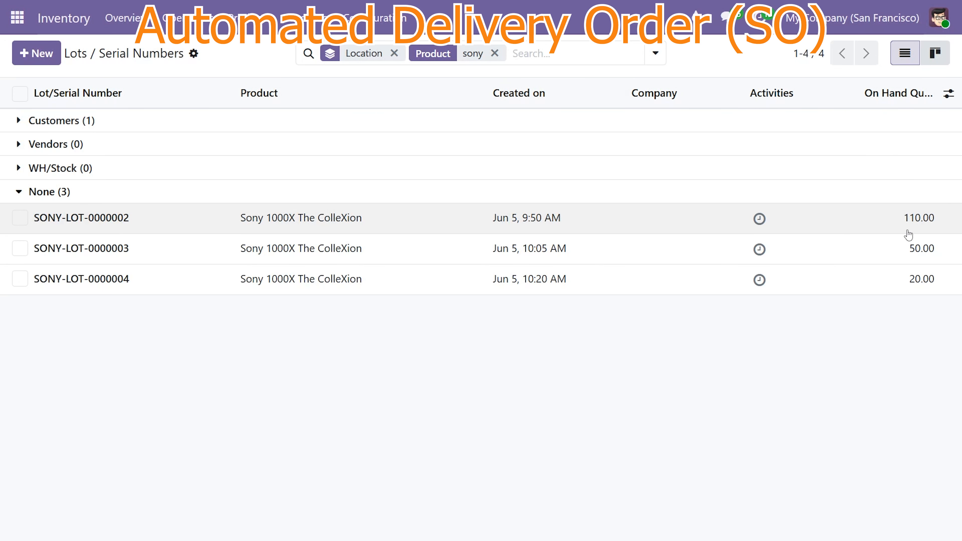
- Reopen the LightsUp sales order in Sales, set the Sony 1000X The ColleXion quantity to 120, and save
{"action": "left_click", "coordinate": [17, 18]}
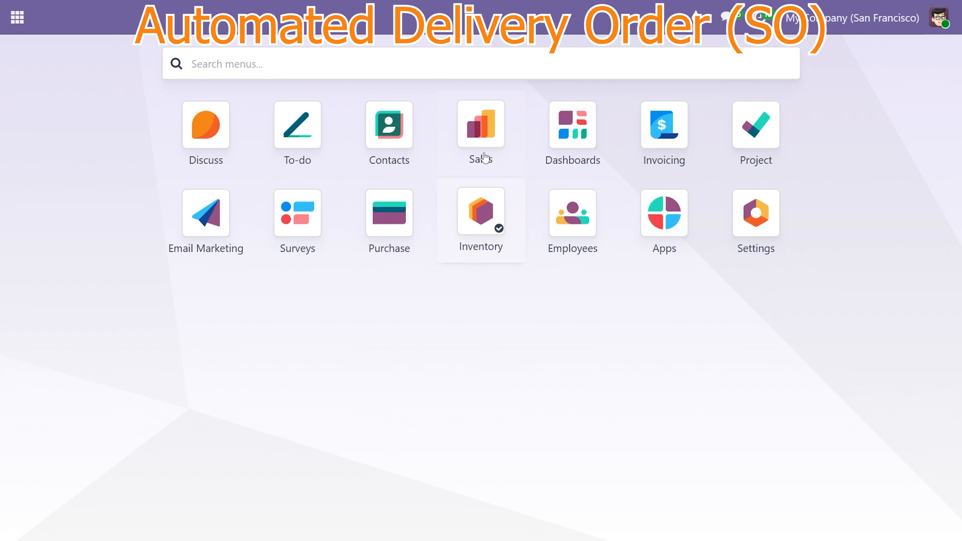
{"action": "left_click", "coordinate": [481, 129]}
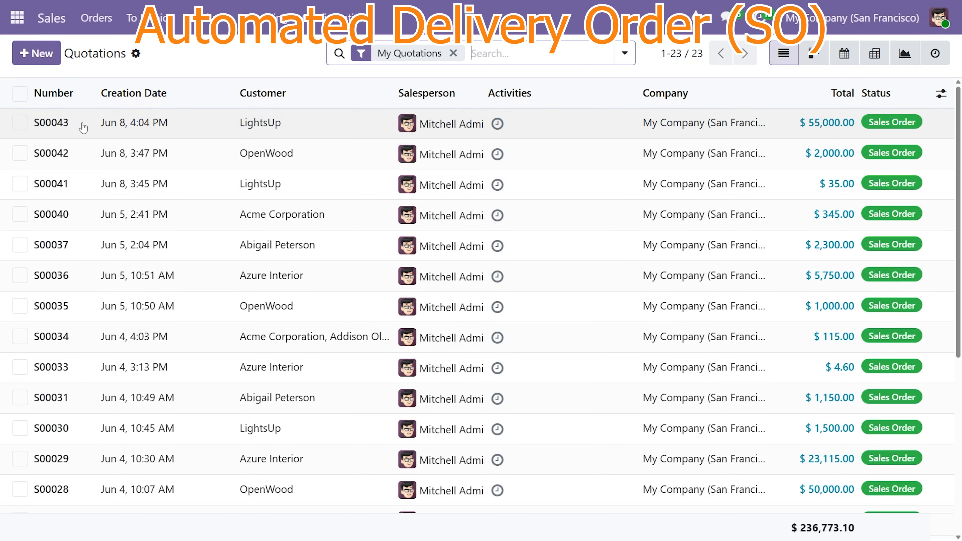
{"action": "left_click", "coordinate": [82, 127]}
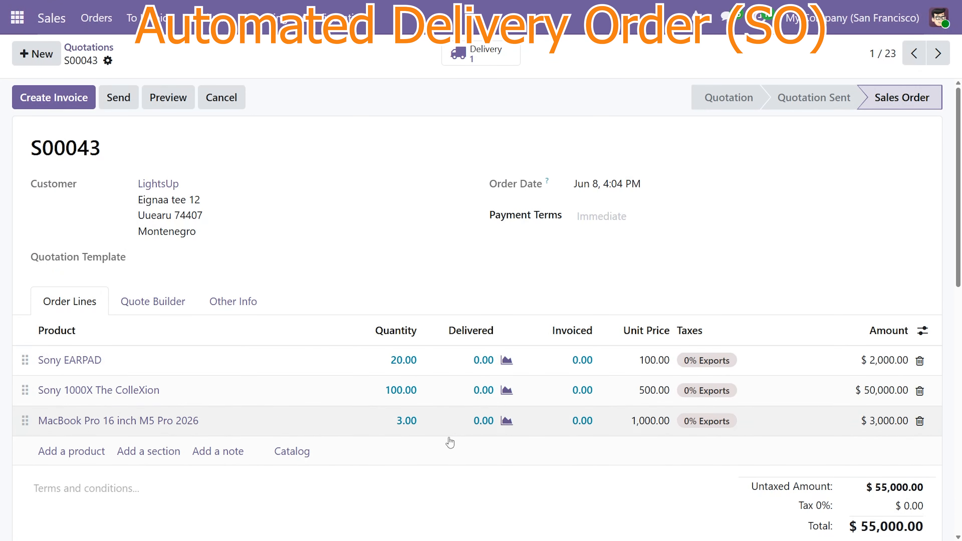
{"action": "left_click", "coordinate": [402, 391]}
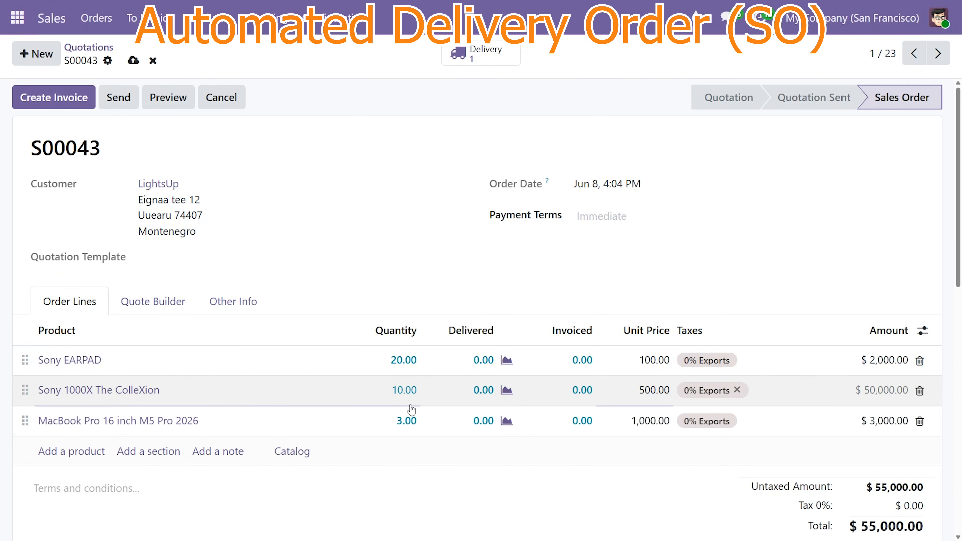
{"action": "type", "text": "2"}
{"action": "left_click", "coordinate": [133, 61]}
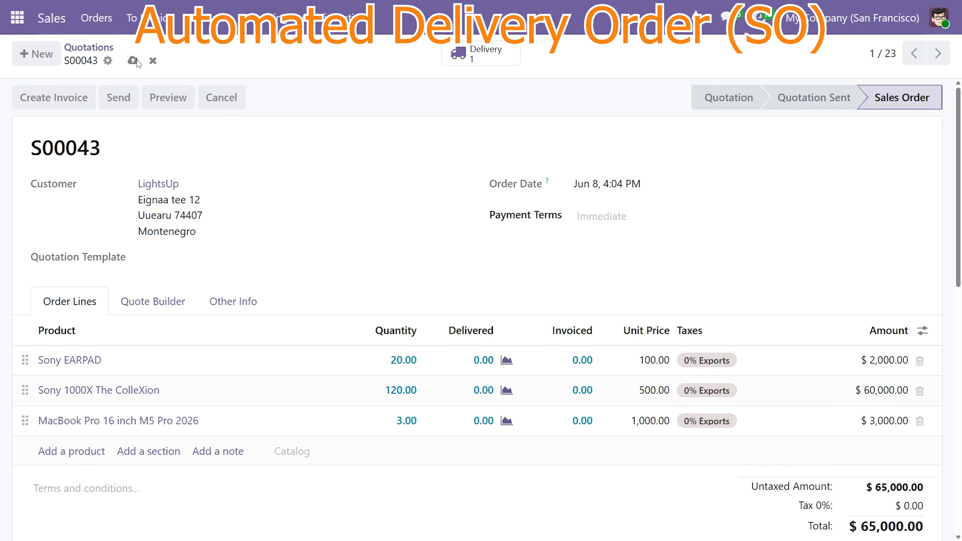
- Open the linked delivery order, check the lots picked for Sony 1000X The ColleXion, and validate the delivery
{"action": "left_click", "coordinate": [473, 54]}
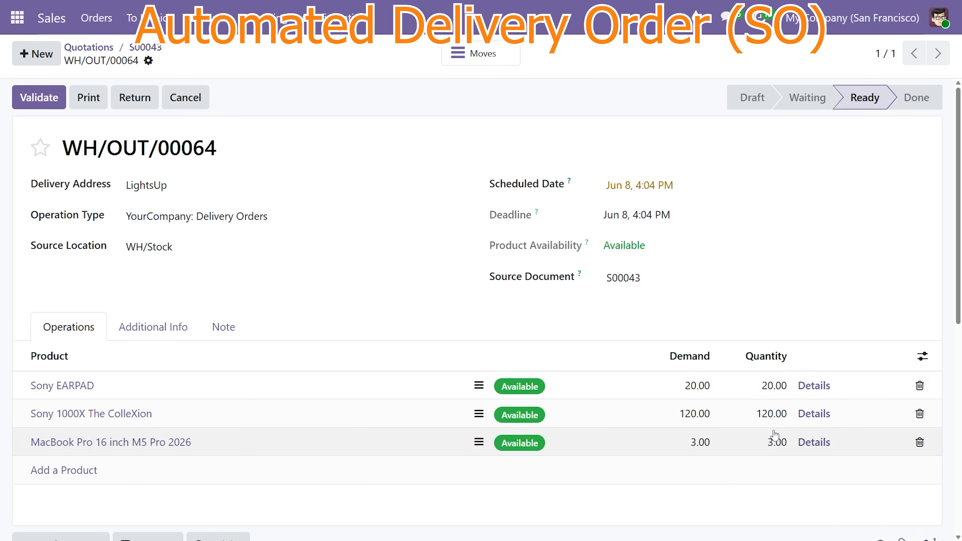
{"action": "left_click", "coordinate": [814, 414]}
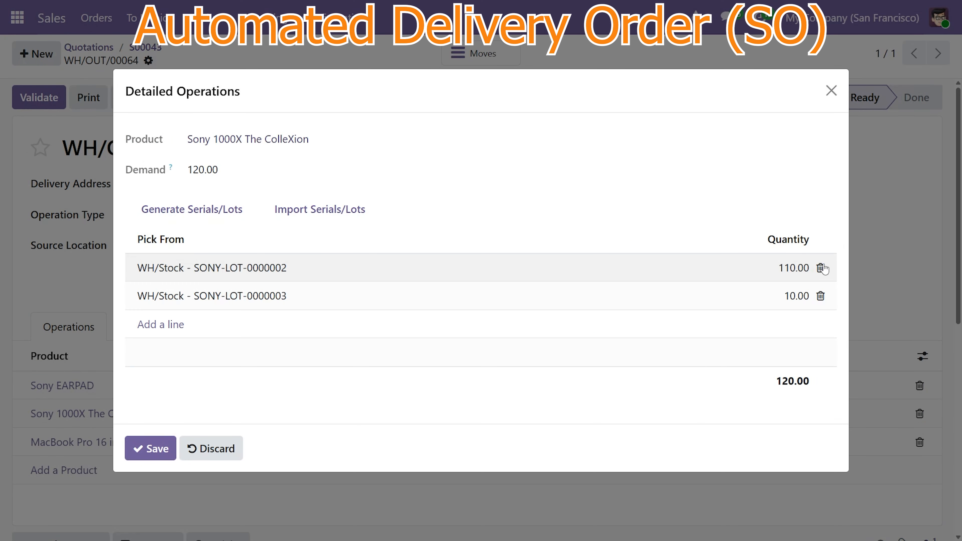
{"action": "left_click", "coordinate": [151, 448]}
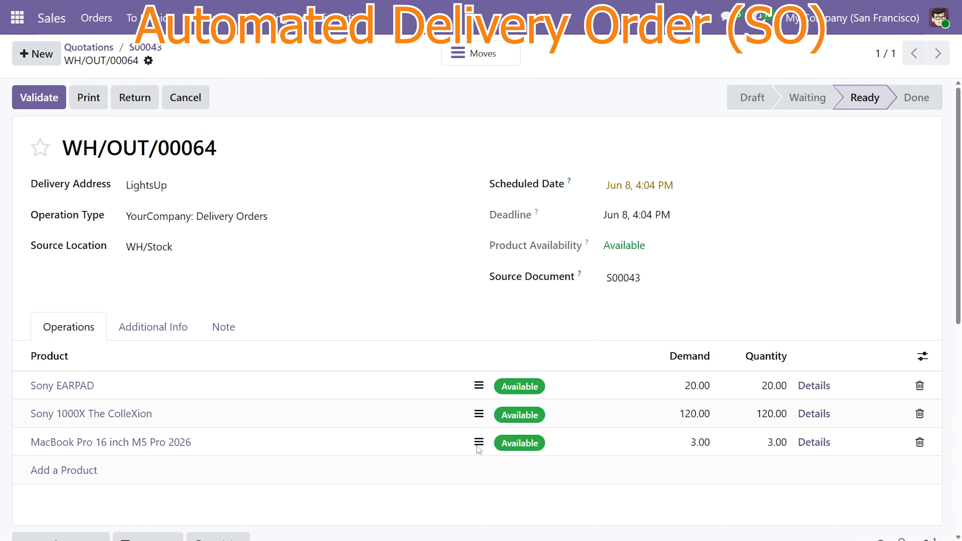
{"action": "left_click", "coordinate": [39, 101]}
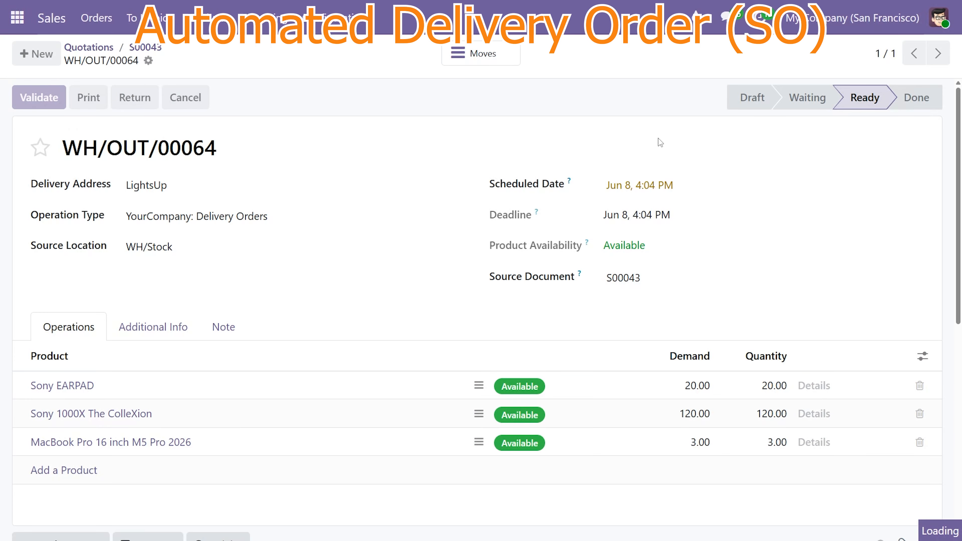
{"action": "left_click", "coordinate": [449, 55]}
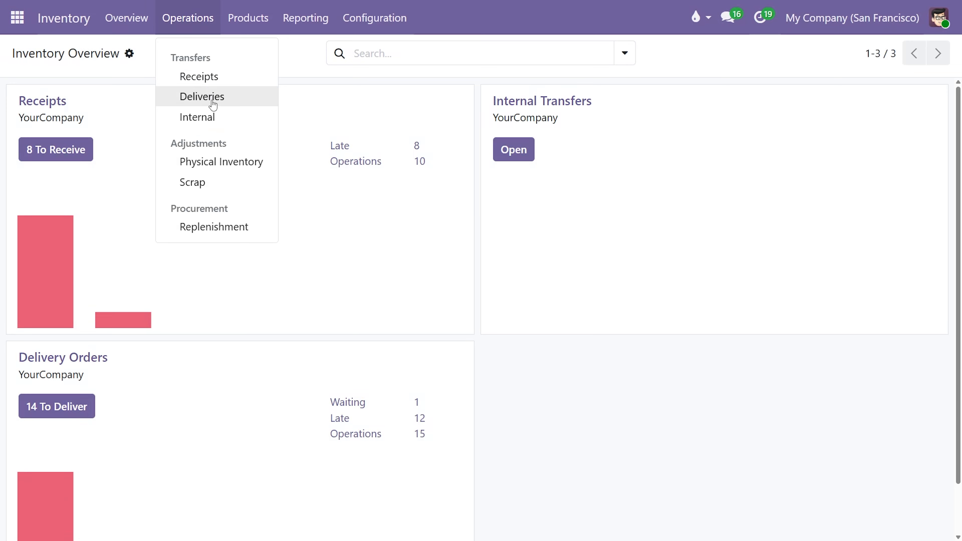
- Create a new delivery in Inventory and add Sony EARPAD with a demand of 10
{"action": "left_click", "coordinate": [219, 96]}
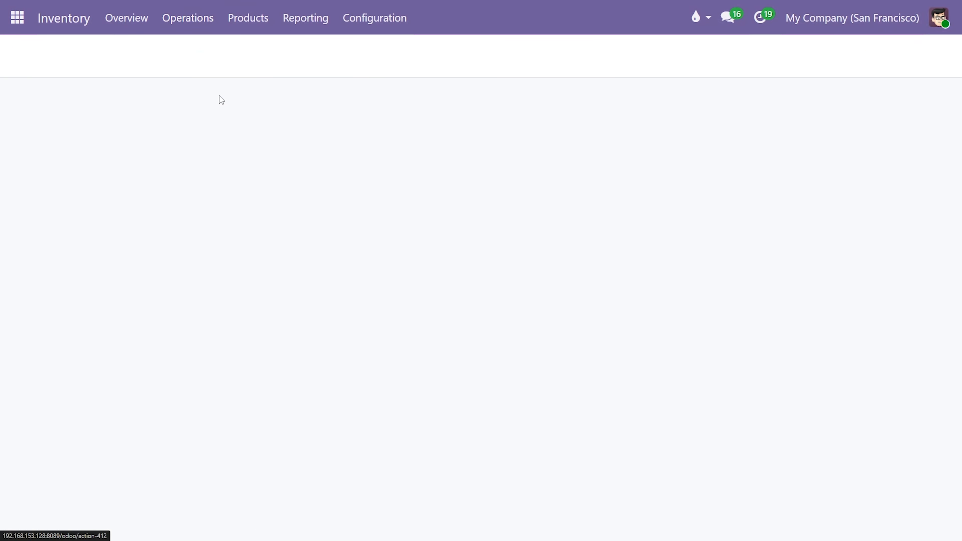
{"action": "left_click", "coordinate": [36, 53]}
{"action": "left_click", "coordinate": [89, 357]}
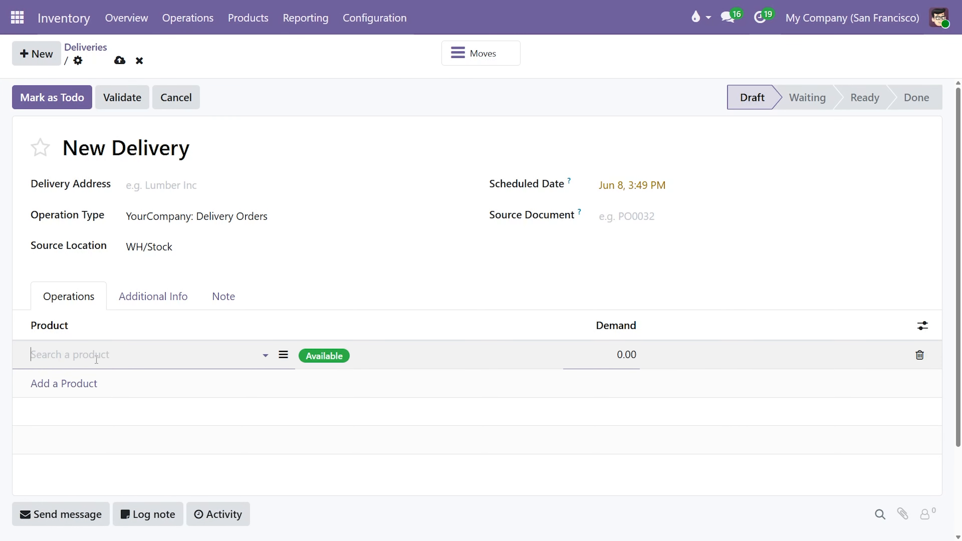
{"action": "left_click", "coordinate": [96, 356]}
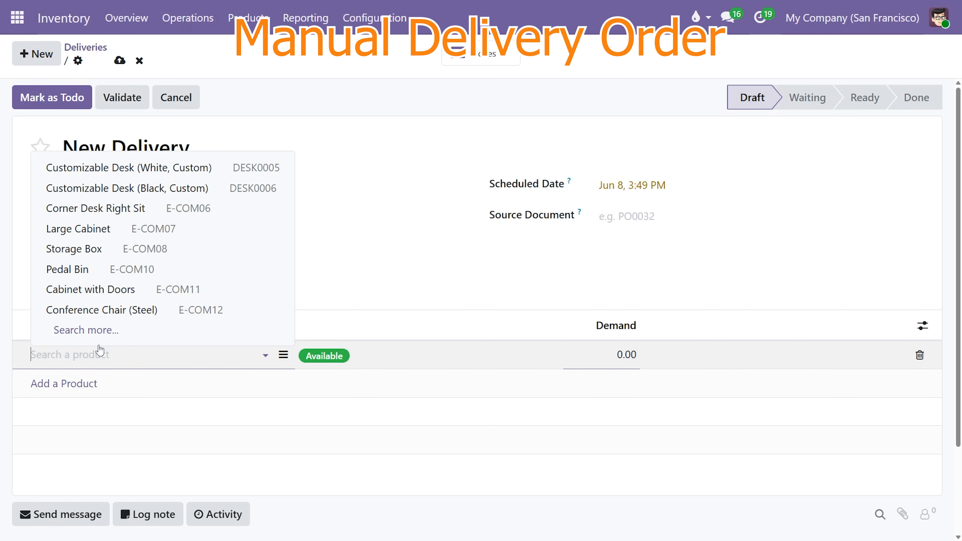
{"action": "type", "text": "sor"}
{"action": "left_click", "coordinate": [107, 271]}
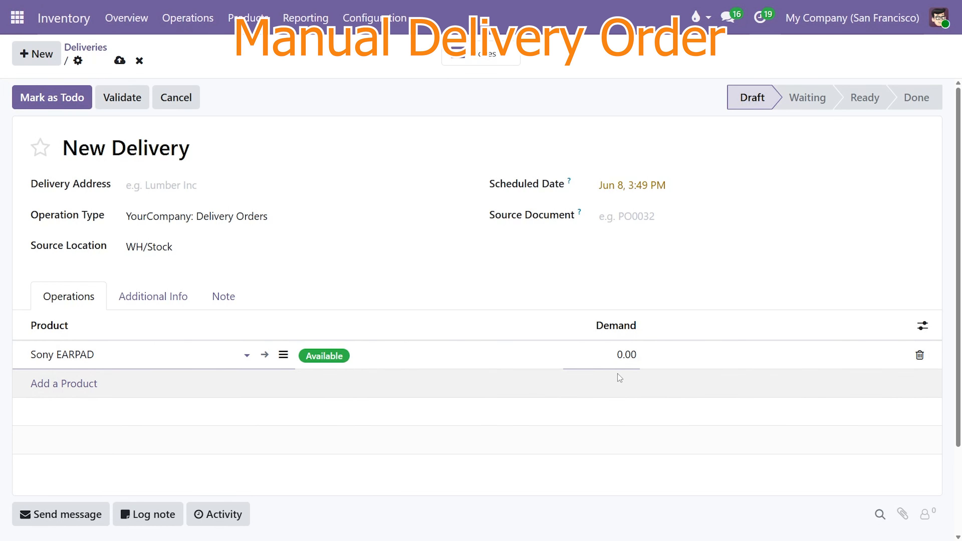
{"action": "left_click", "coordinate": [617, 355]}
- Add Sony 1000X The ColleXion to the new delivery with a demand of 35
{"action": "left_click", "coordinate": [72, 383]}
{"action": "type", "text": "sony"}
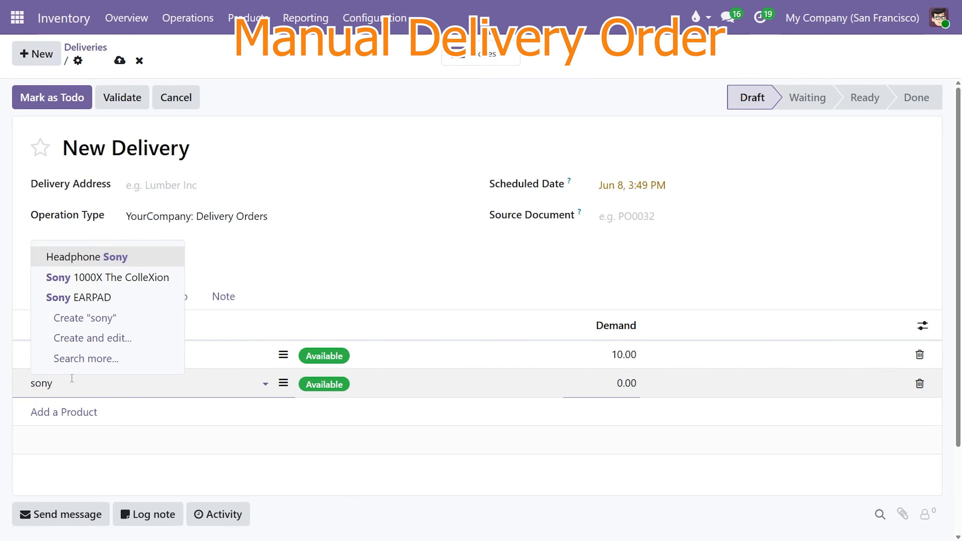
{"action": "left_click", "coordinate": [140, 276]}
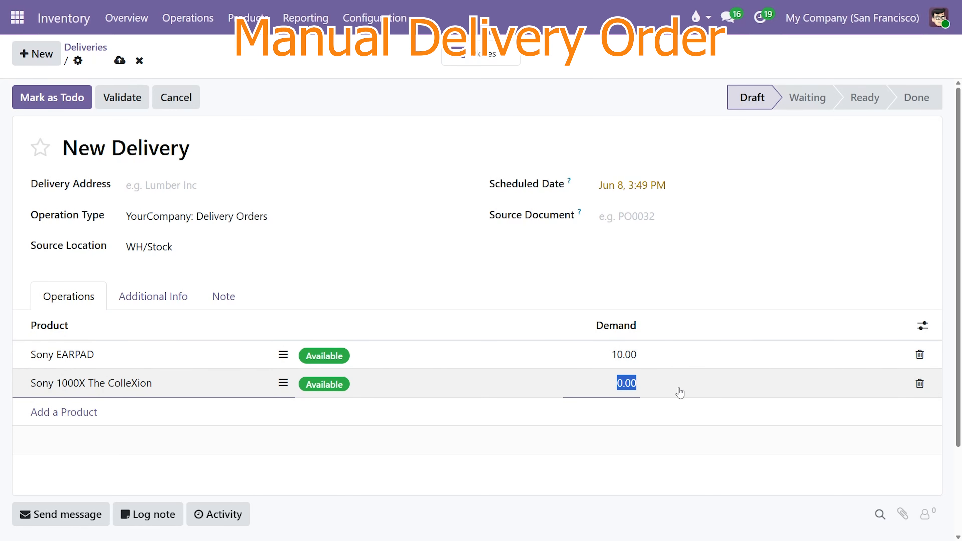
{"action": "type", "text": "35"}
- Add MacBook Pro 16 inch M5 Pro 2026 with a demand of 3 and save the delivery
{"action": "left_click", "coordinate": [247, 410]}
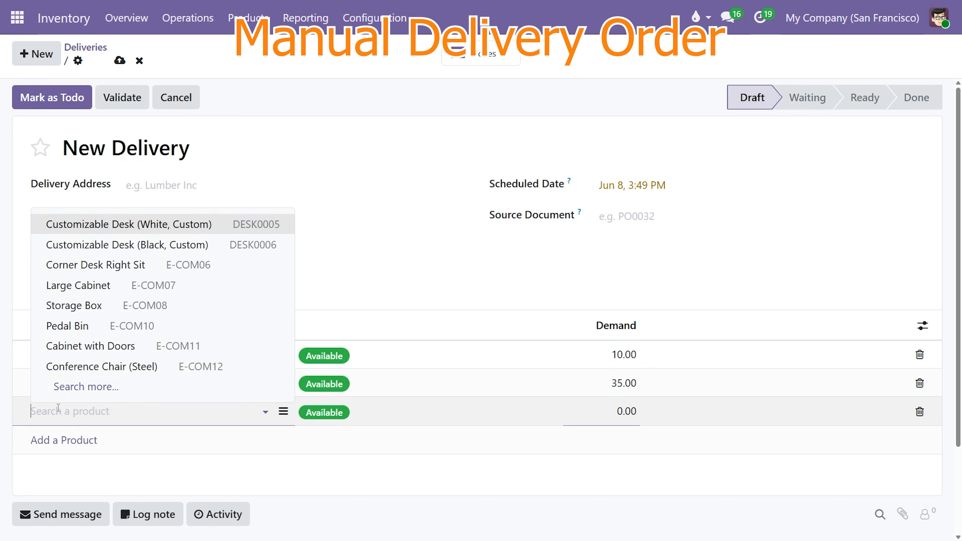
{"action": "type", "text": "ma"}
{"action": "left_click", "coordinate": [97, 325]}
{"action": "left_click", "coordinate": [623, 412]}
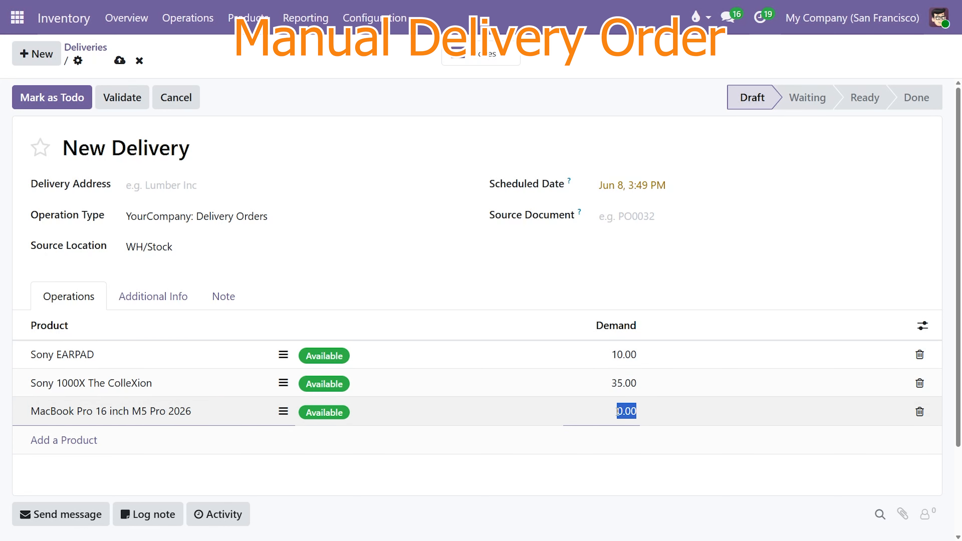
{"action": "type", "text": "5"}
{"action": "double_click", "coordinate": [633, 411]}
{"action": "left_click", "coordinate": [669, 460]}
{"action": "left_click", "coordinate": [128, 68]}
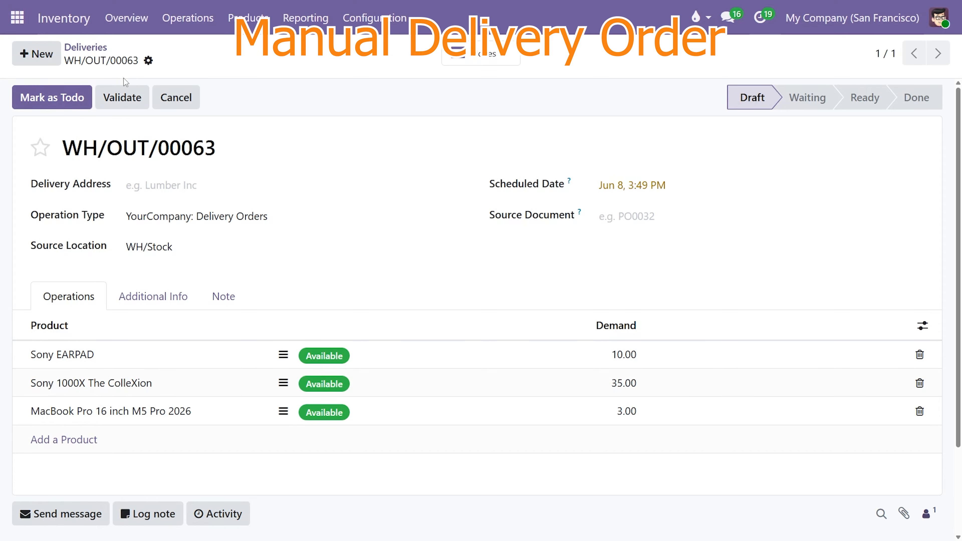
- Mark the new delivery as to do, and reopen WH/OUT/00063 from the ready delivery orders sorted by reference
{"action": "left_click", "coordinate": [26, 98]}
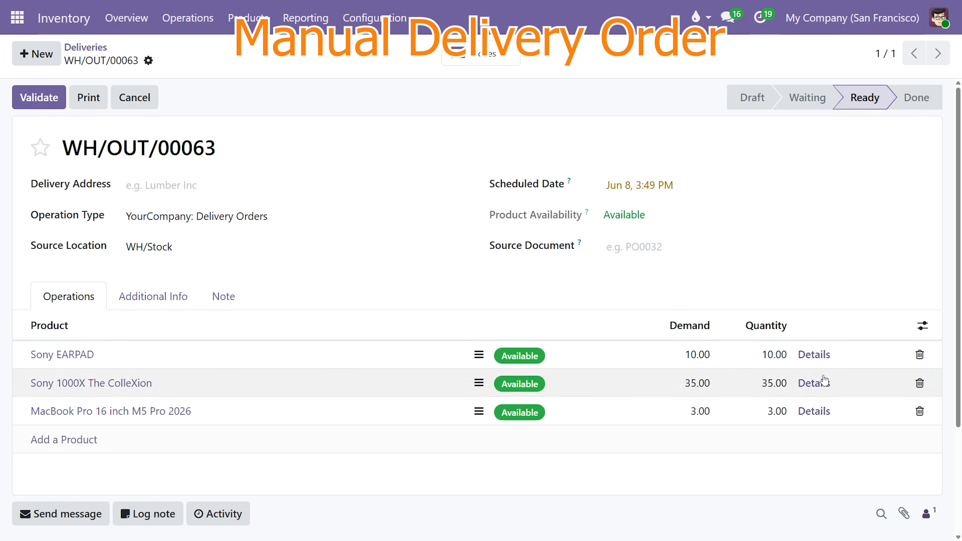
{"action": "left_click", "coordinate": [126, 18]}
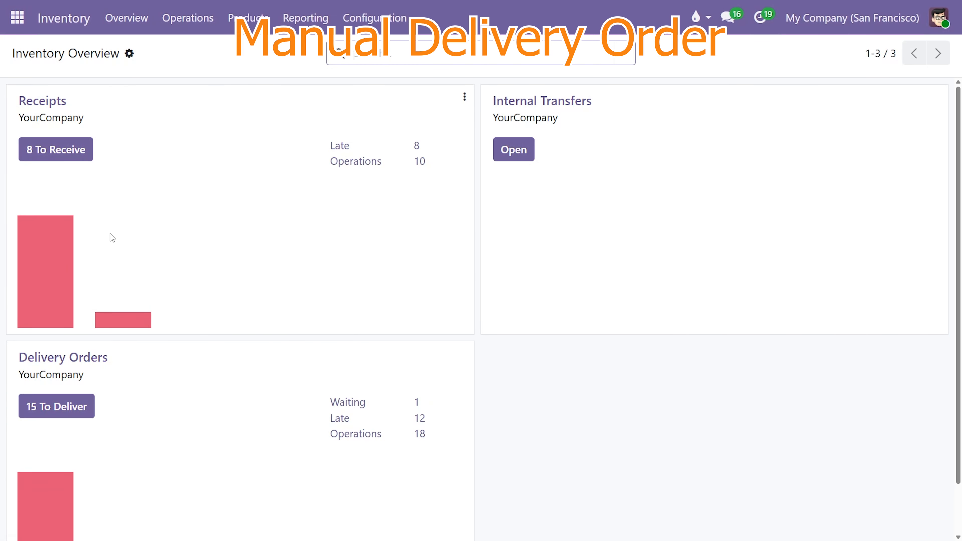
{"action": "scroll", "coordinate": [109, 237], "scroll_direction": "down", "scroll_amount": 2}
{"action": "left_click", "coordinate": [51, 353]}
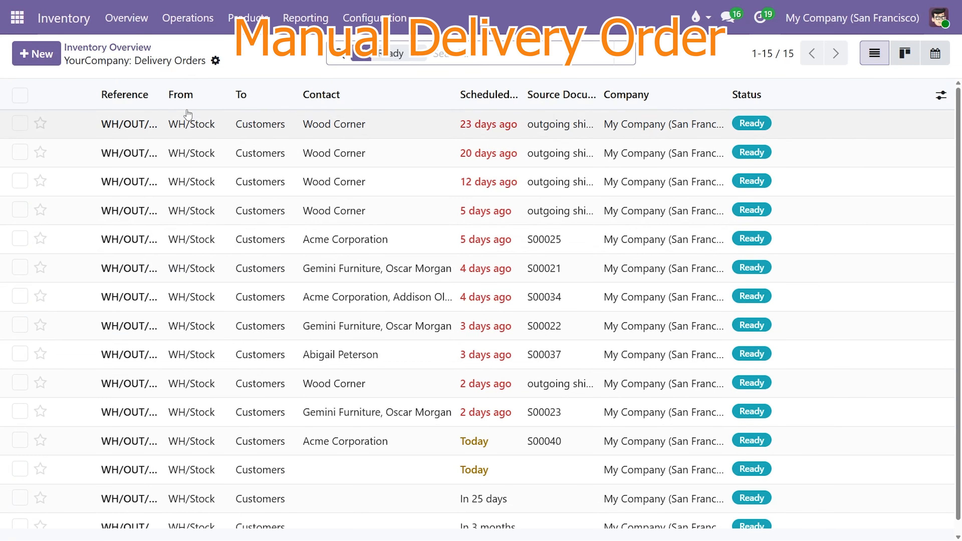
{"action": "left_click_drag", "start_coordinate": [165, 98], "coordinate": [249, 100]}
{"action": "left_click", "coordinate": [148, 94]}
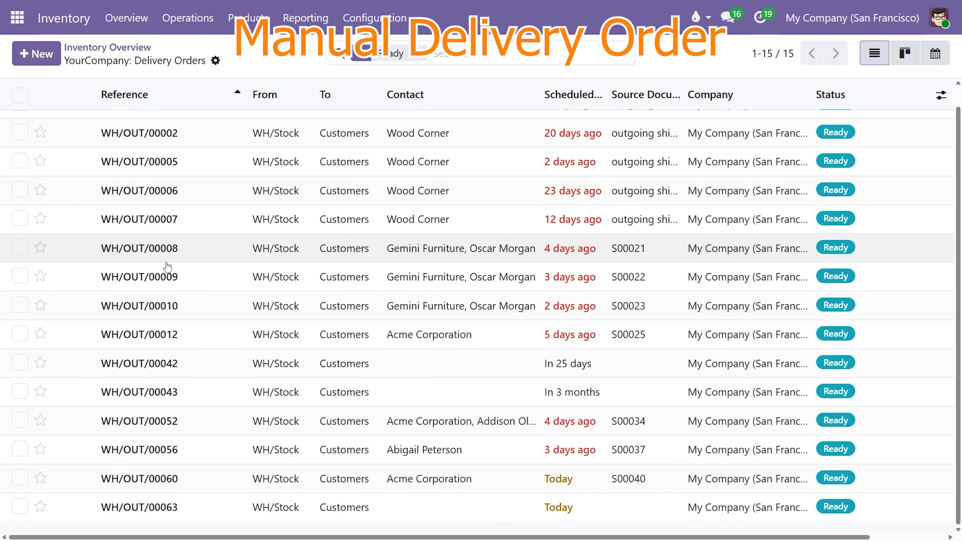
{"action": "left_click", "coordinate": [182, 508]}
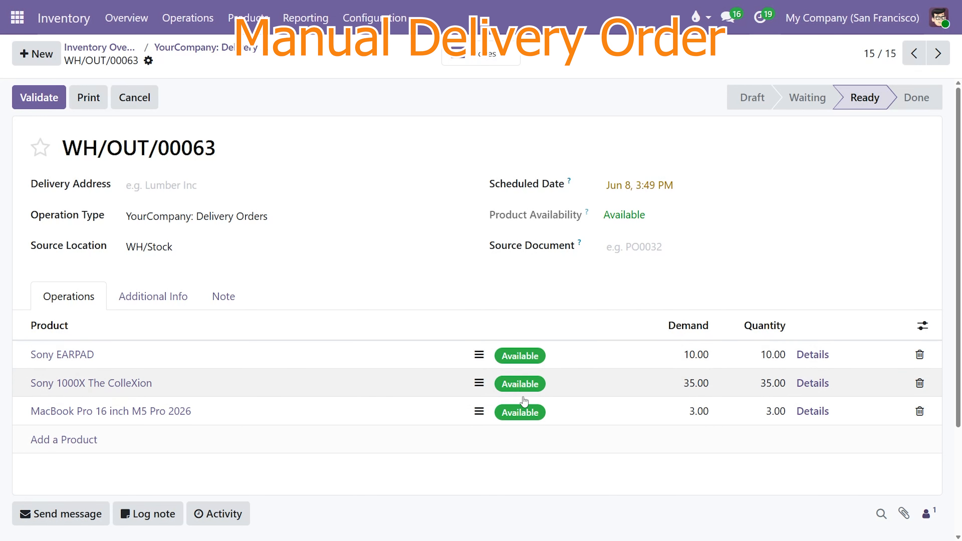
{"action": "left_click", "coordinate": [684, 354]}
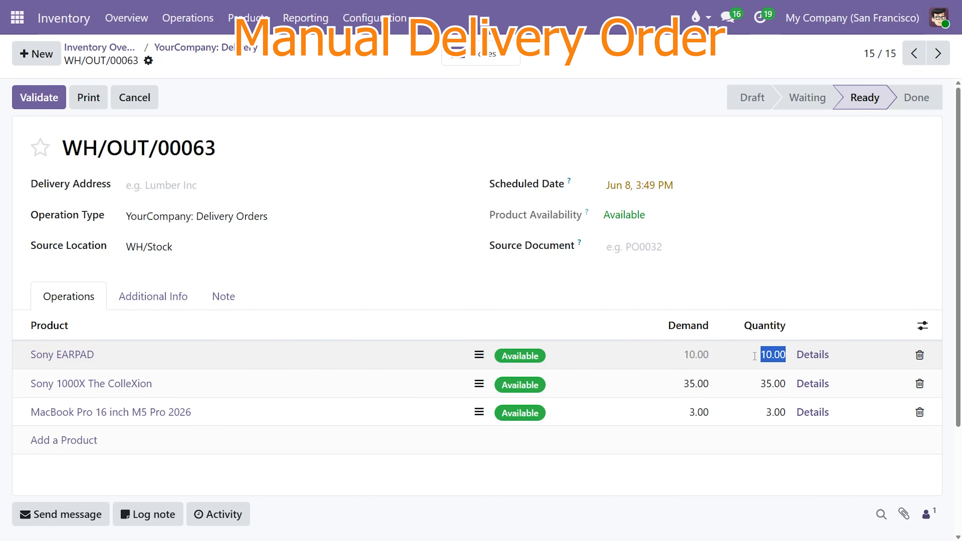
{"action": "type", "text": "2000"}
{"action": "key", "text": "Escape"}
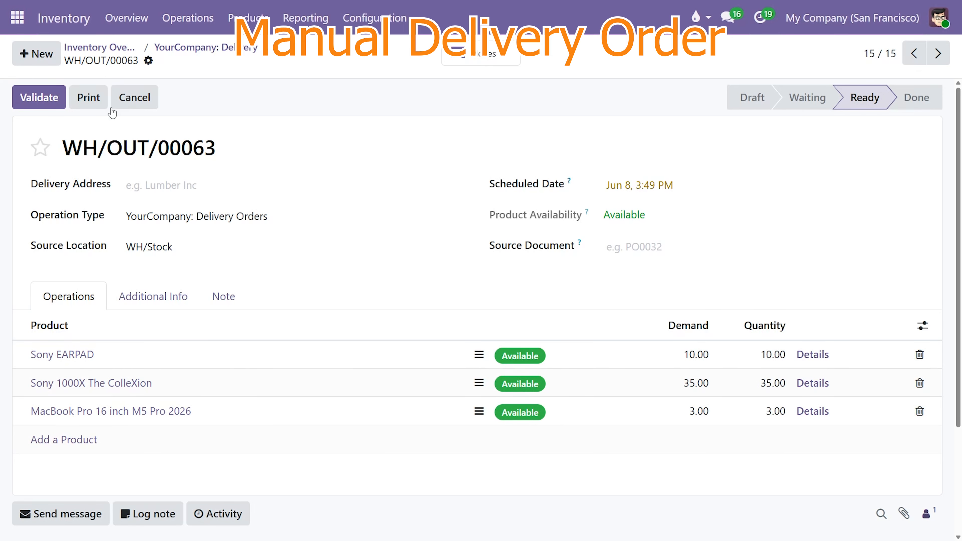
- Validate the delivery and check the detailed operations of Sony EARPAD, Sony 1000X The ColleXion and MacBook Pro 16 inch M5 Pro 2026
{"action": "left_click", "coordinate": [38, 97]}
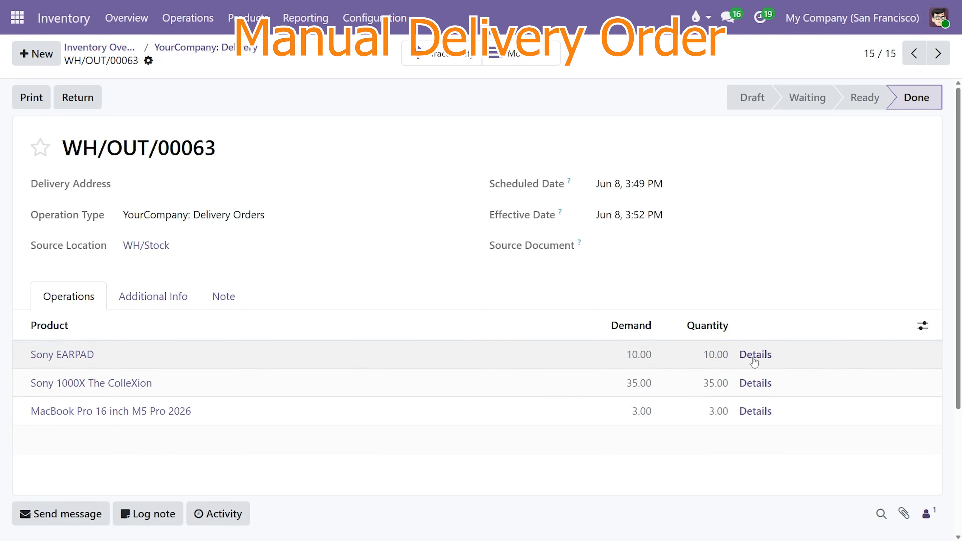
{"action": "left_click", "coordinate": [753, 360]}
{"action": "left_click", "coordinate": [831, 106]}
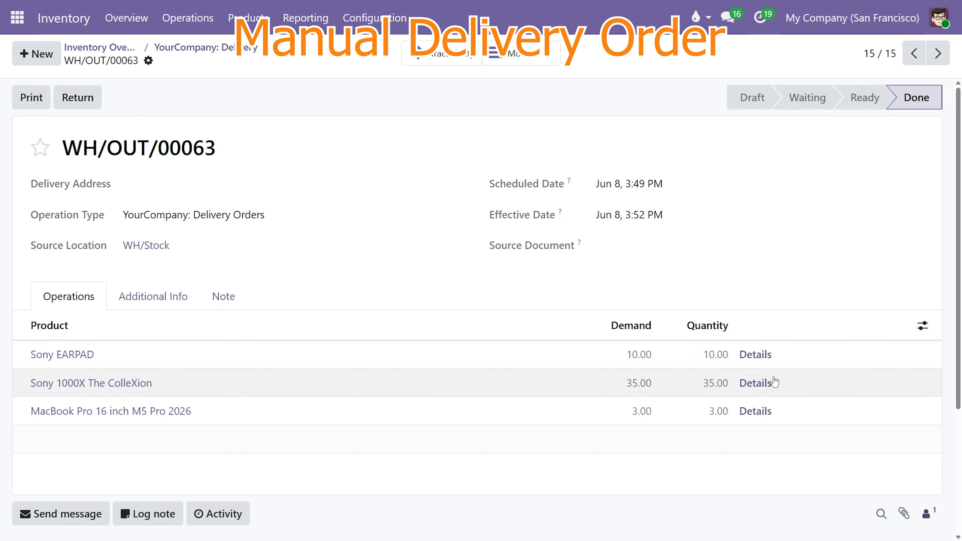
{"action": "left_click", "coordinate": [762, 383]}
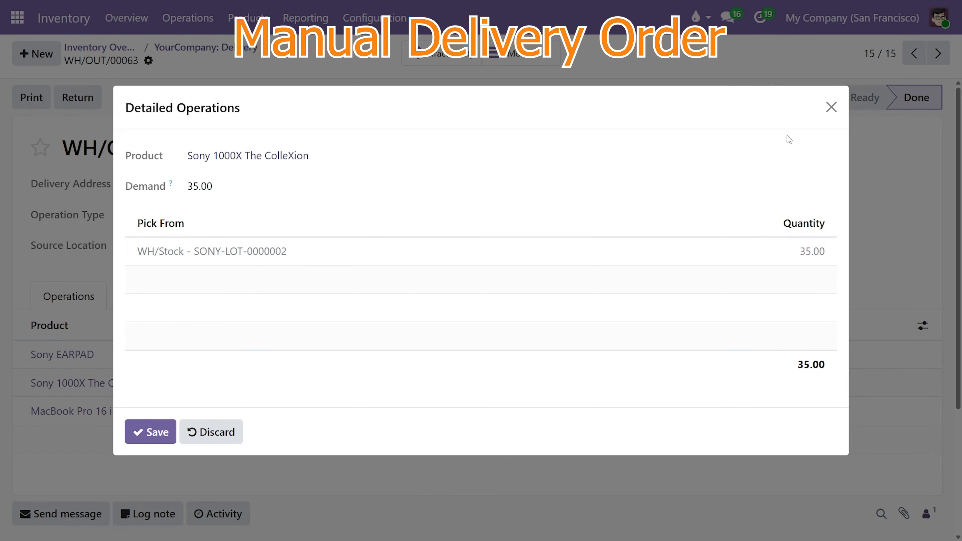
{"action": "left_click", "coordinate": [831, 106]}
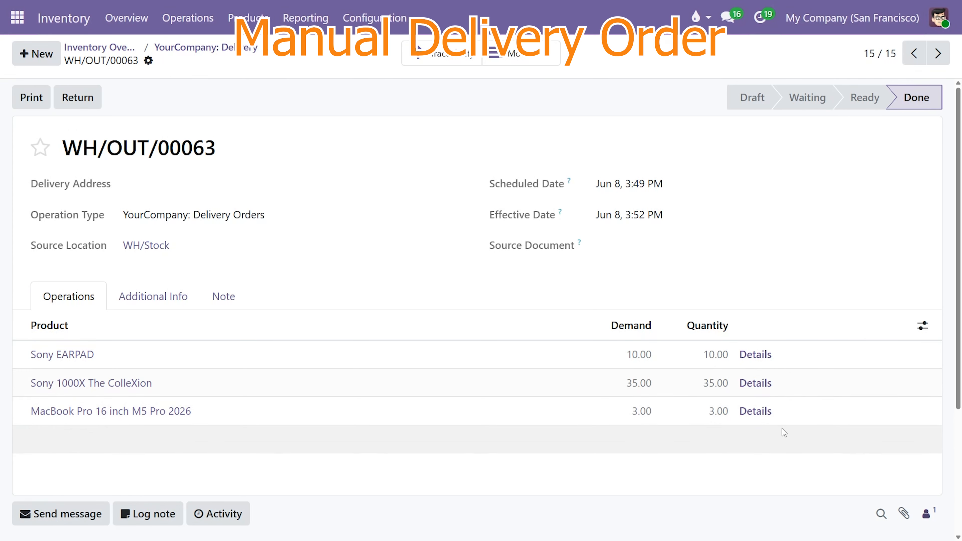
{"action": "left_click", "coordinate": [752, 413]}
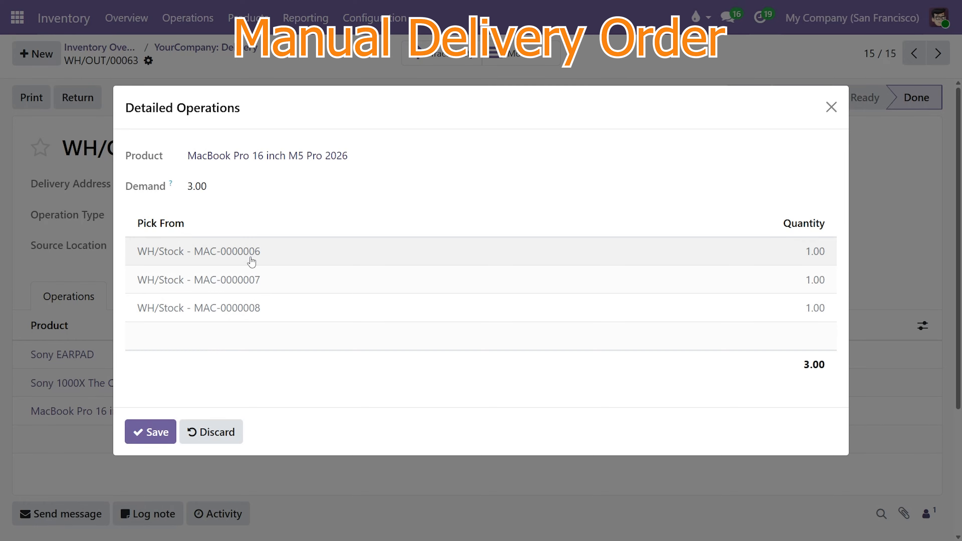
{"action": "left_click", "coordinate": [831, 107]}
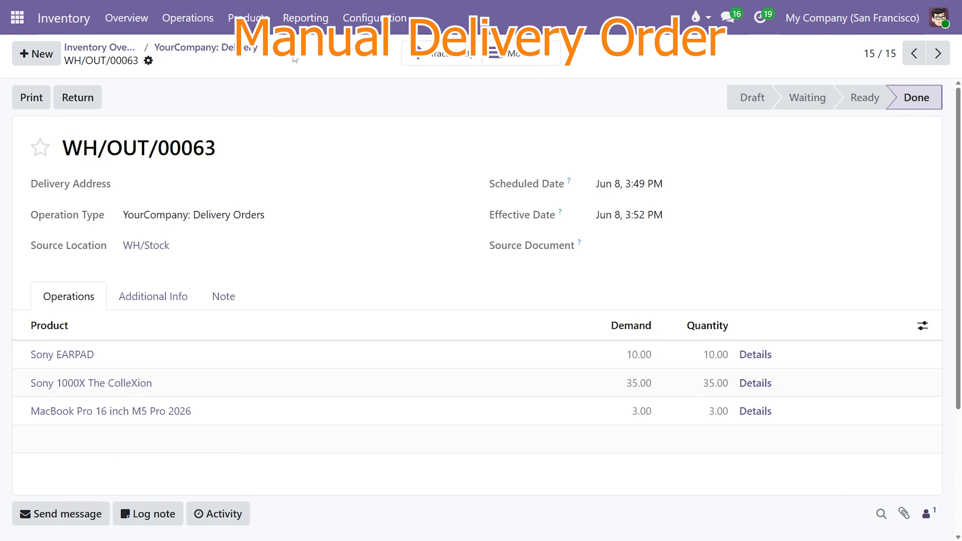
- Examine the delivery's traceability report, including the Sony 1000X The ColleXion lot history, and return to the delivery orders list
{"action": "left_click", "coordinate": [445, 53]}
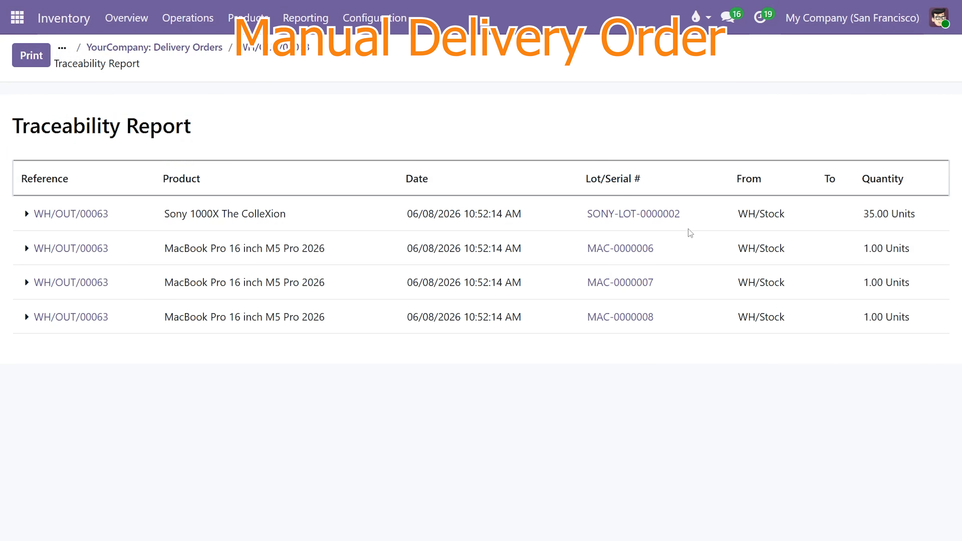
{"action": "left_click_drag", "start_coordinate": [577, 223], "coordinate": [691, 219]}
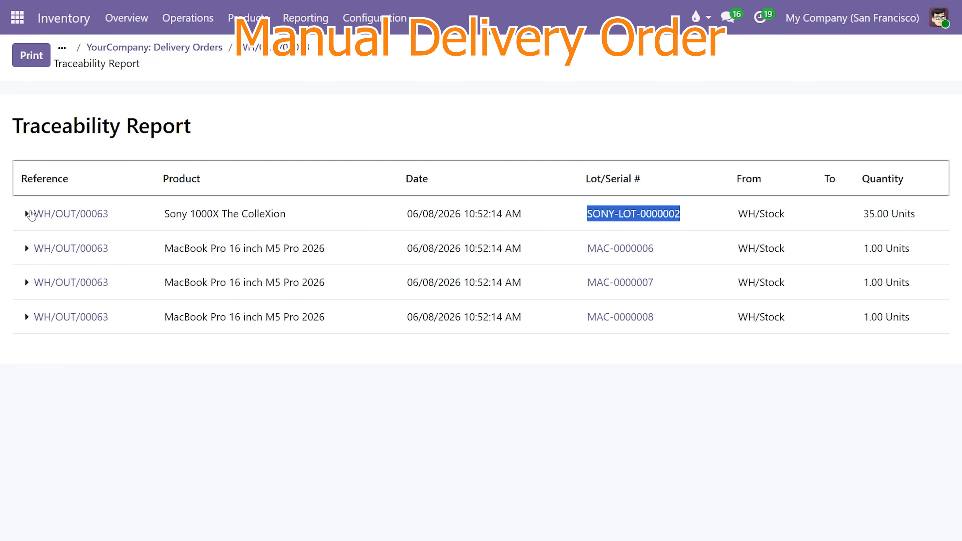
{"action": "left_click", "coordinate": [26, 214]}
{"action": "left_click", "coordinate": [26, 214]}
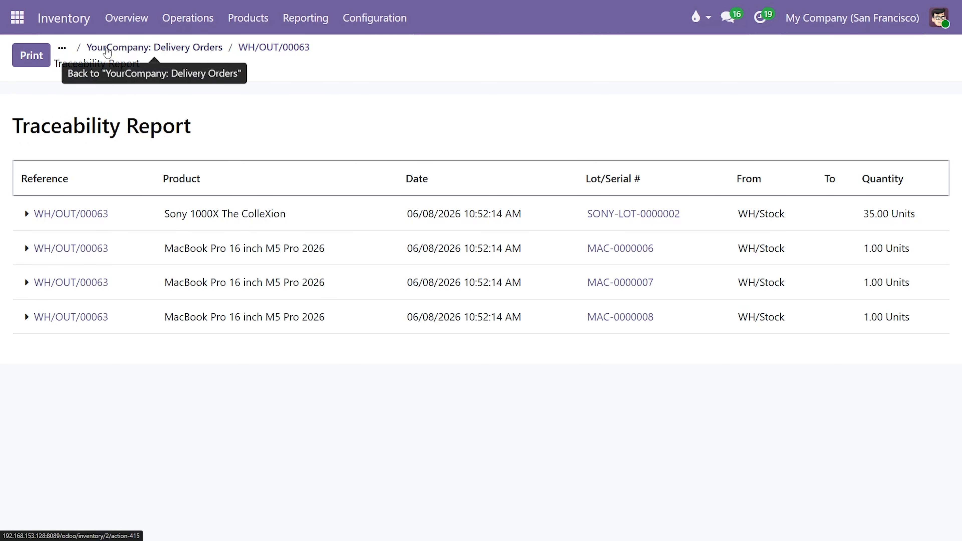
{"action": "left_click", "coordinate": [156, 48]}
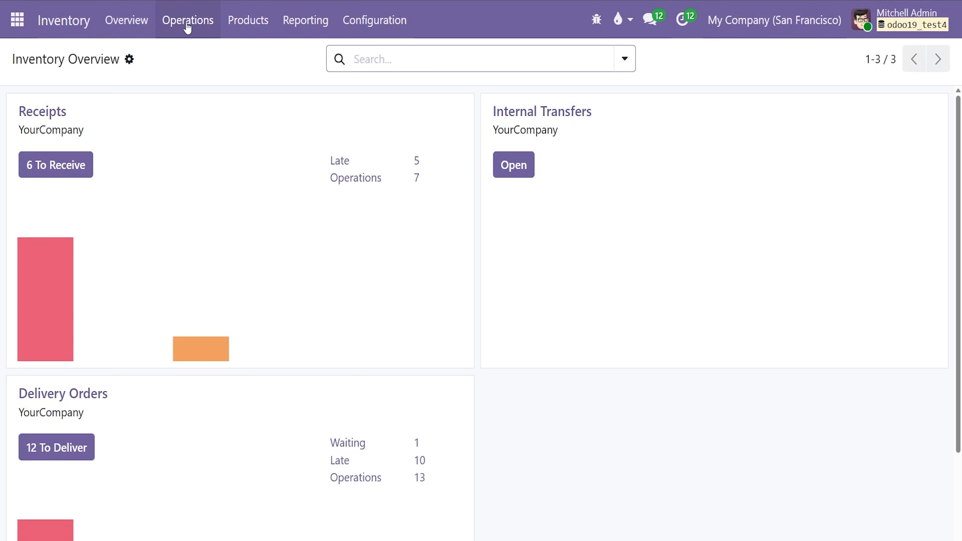
- Open Physical Inventory and group the stock lines by location
{"action": "left_click", "coordinate": [187, 22]}
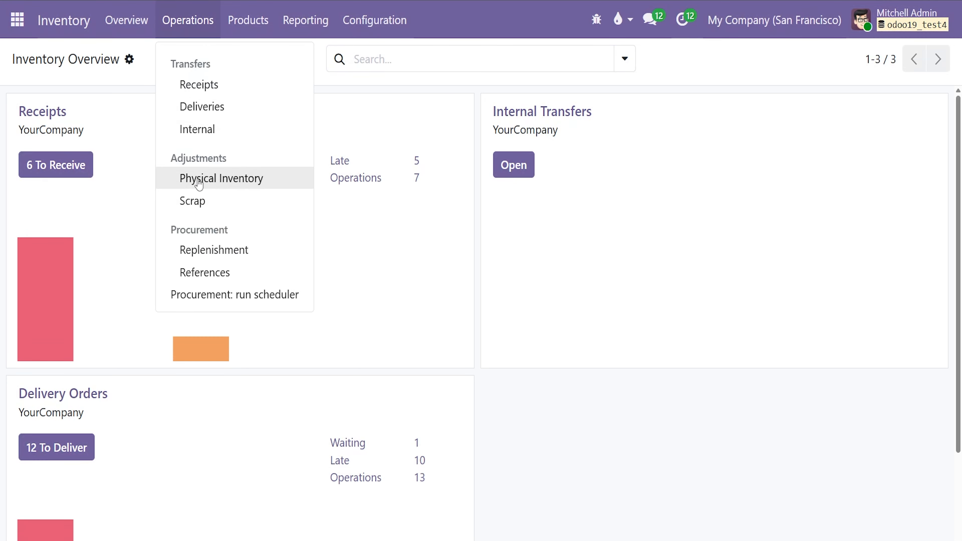
{"action": "left_click", "coordinate": [226, 179]}
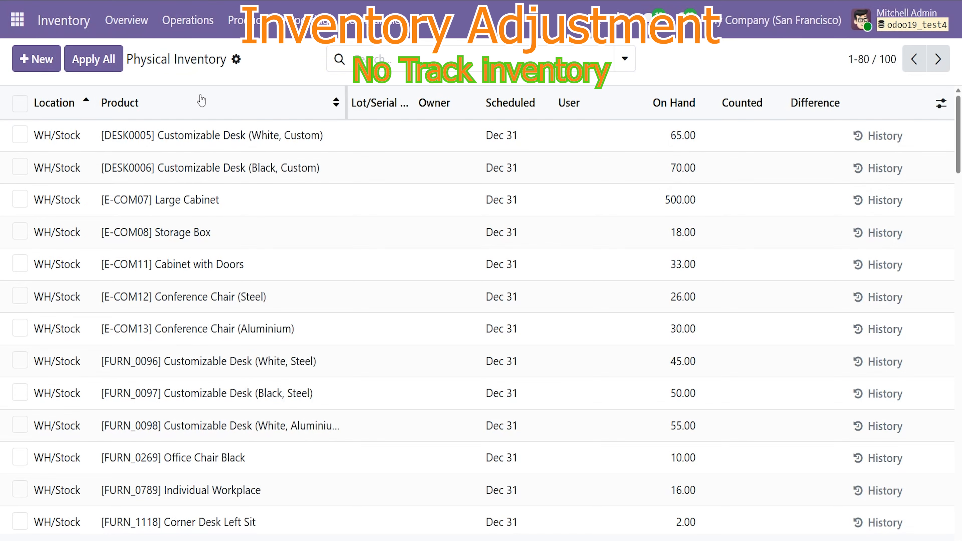
{"action": "left_click", "coordinate": [625, 61]}
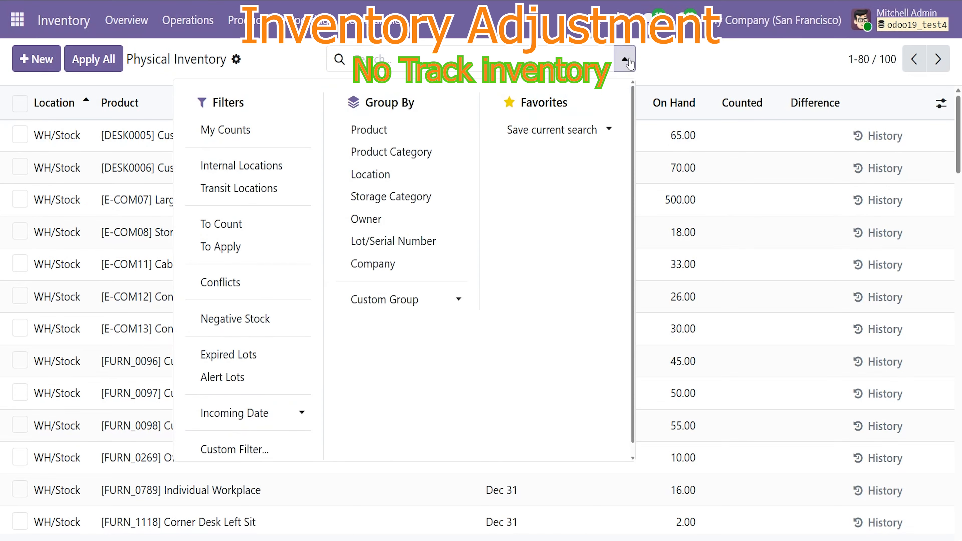
{"action": "left_click", "coordinate": [379, 180]}
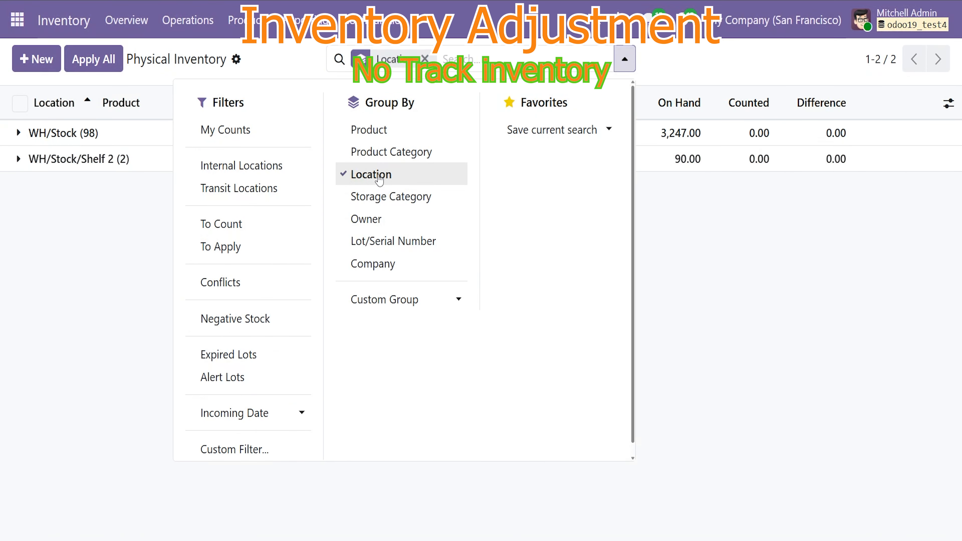
{"action": "left_click", "coordinate": [95, 245]}
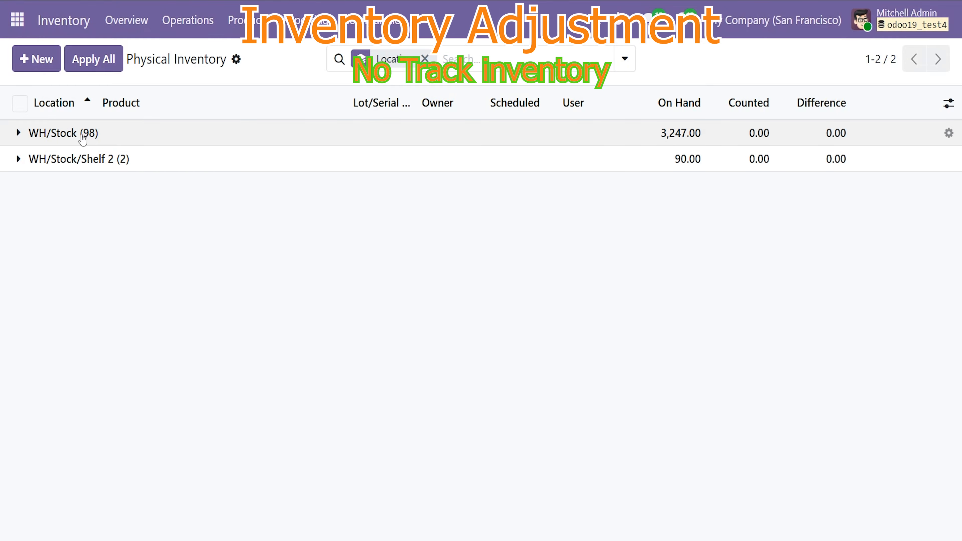
{"action": "left_click", "coordinate": [19, 136]}
{"action": "left_click", "coordinate": [18, 136]}
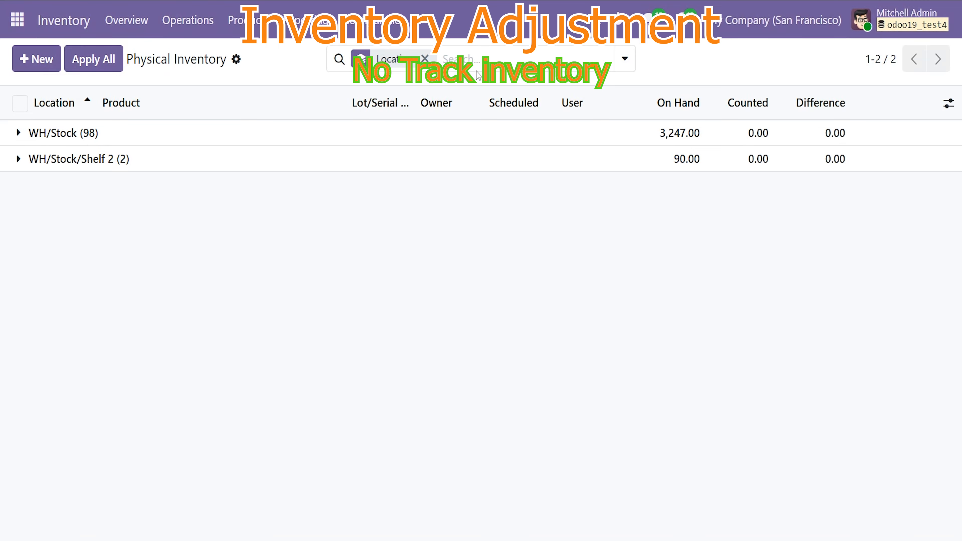
- Filter the physical inventory by product "ear" and expand the WH/Stock group
{"action": "left_click", "coordinate": [623, 60]}
{"action": "type", "text": "aer"}
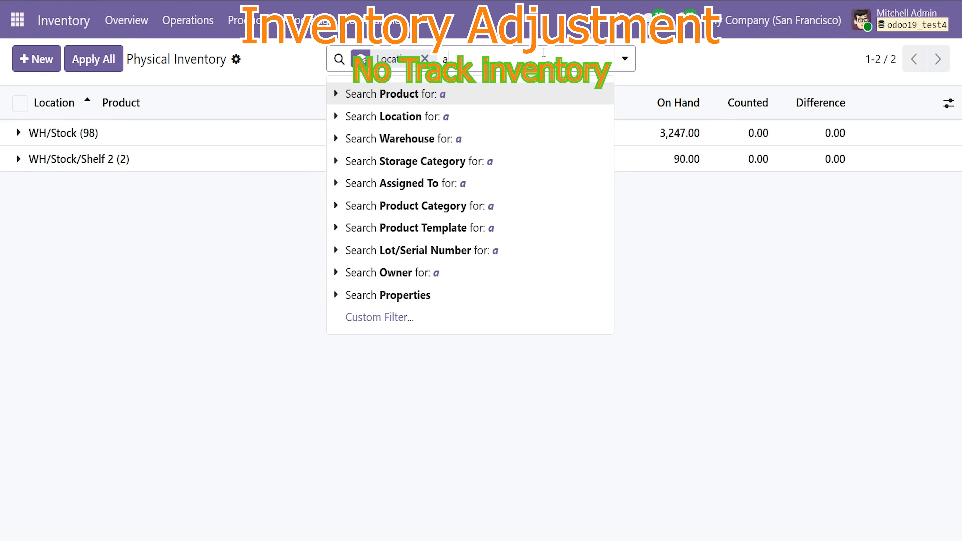
{"action": "key", "text": "BackSpace"}
{"action": "key", "text": "BackSpace"}
{"action": "key", "text": "BackSpace"}
{"action": "type", "text": "ear"}
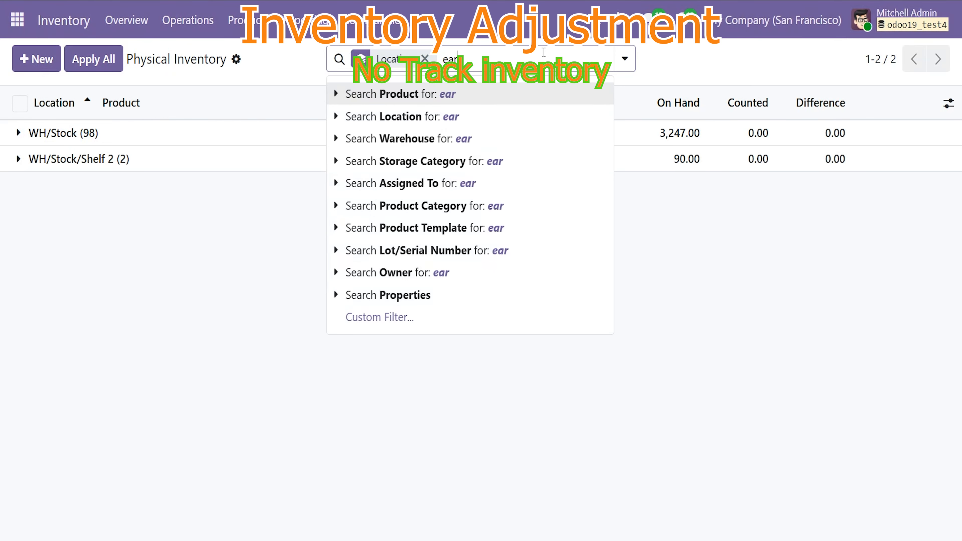
{"action": "left_click", "coordinate": [540, 96]}
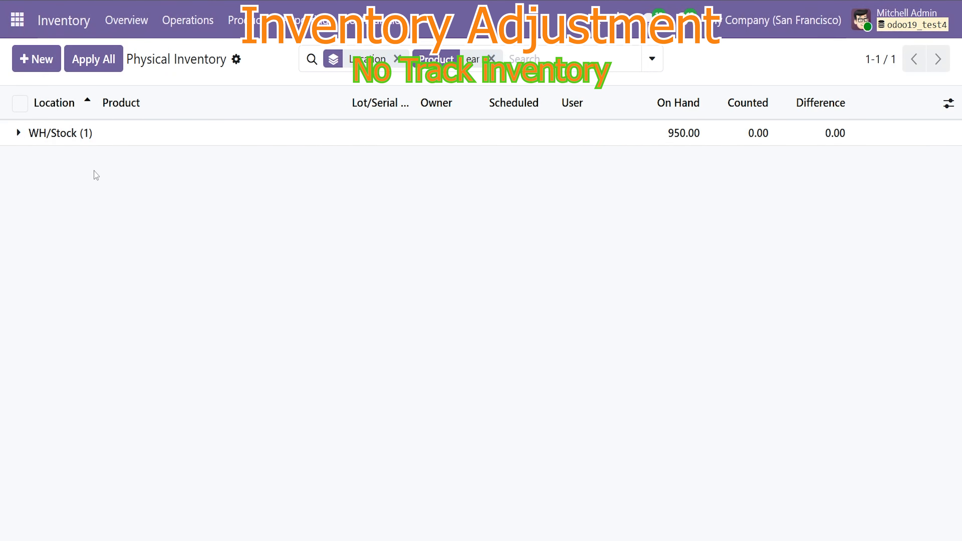
{"action": "left_click", "coordinate": [19, 133]}
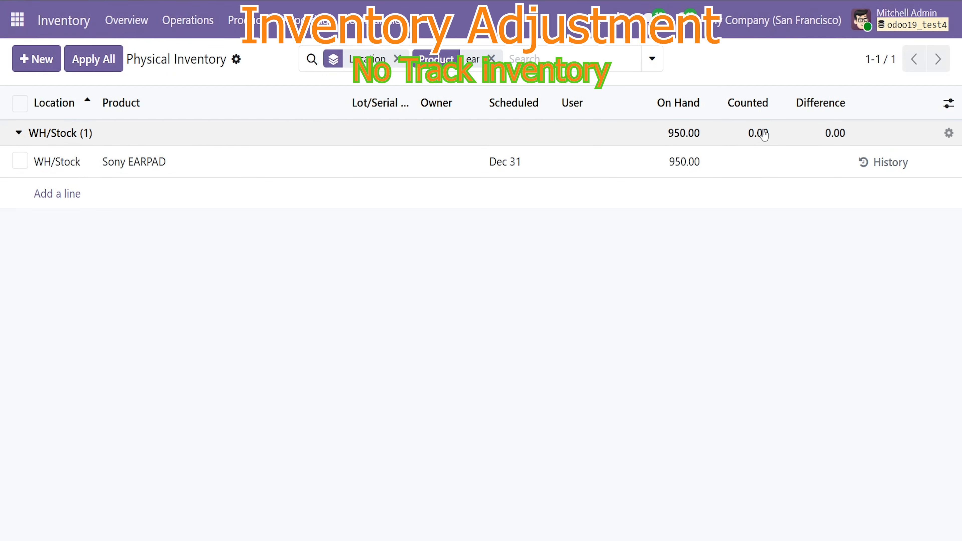
- Set the counted quantity of Sony EARPAD in WH/Stock to 920 and apply the adjustment
{"action": "left_click", "coordinate": [756, 168]}
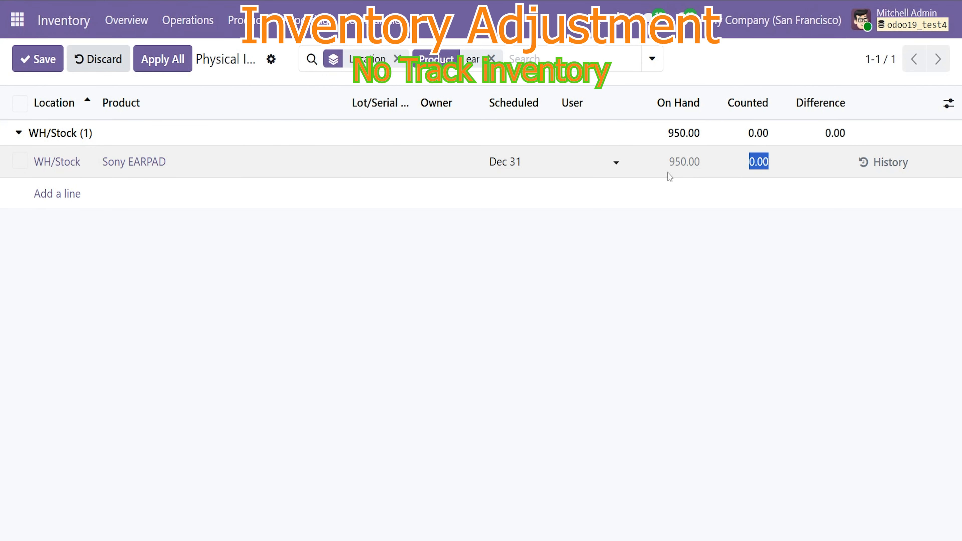
{"action": "double_click", "coordinate": [755, 166]}
{"action": "type", "text": "920"}
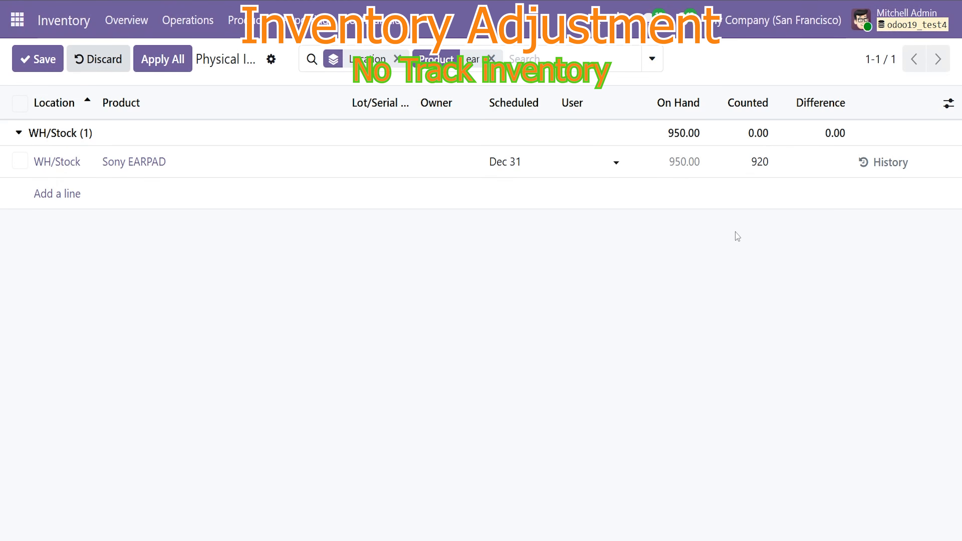
{"action": "left_click", "coordinate": [852, 264]}
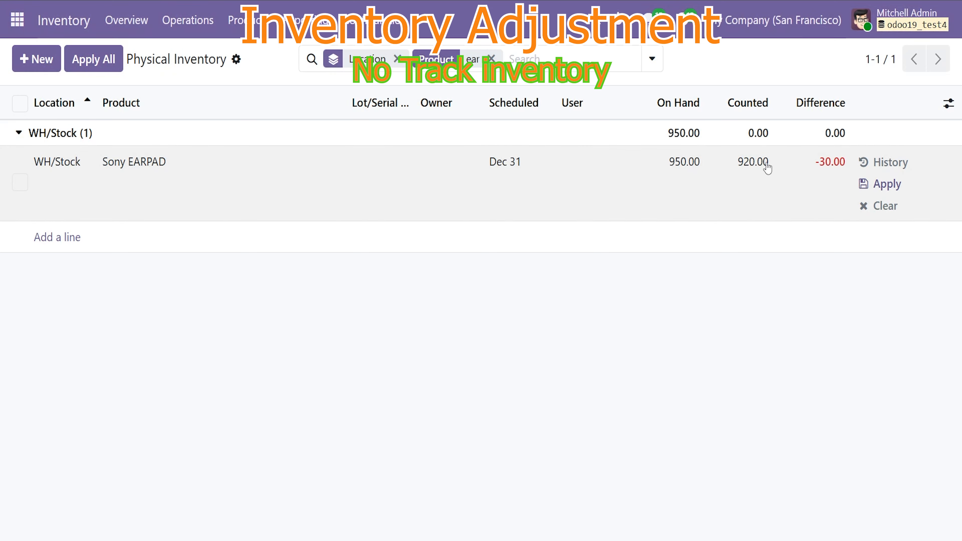
{"action": "left_click", "coordinate": [887, 184]}
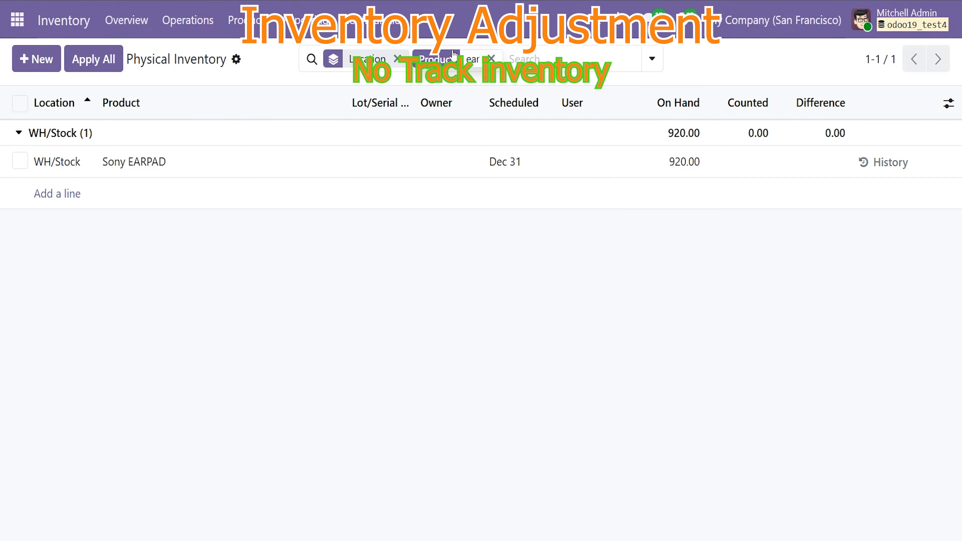
- Open the Moves History report to check the inventory adjustment recorded for Sony EARPAD
{"action": "left_click", "coordinate": [144, 171]}
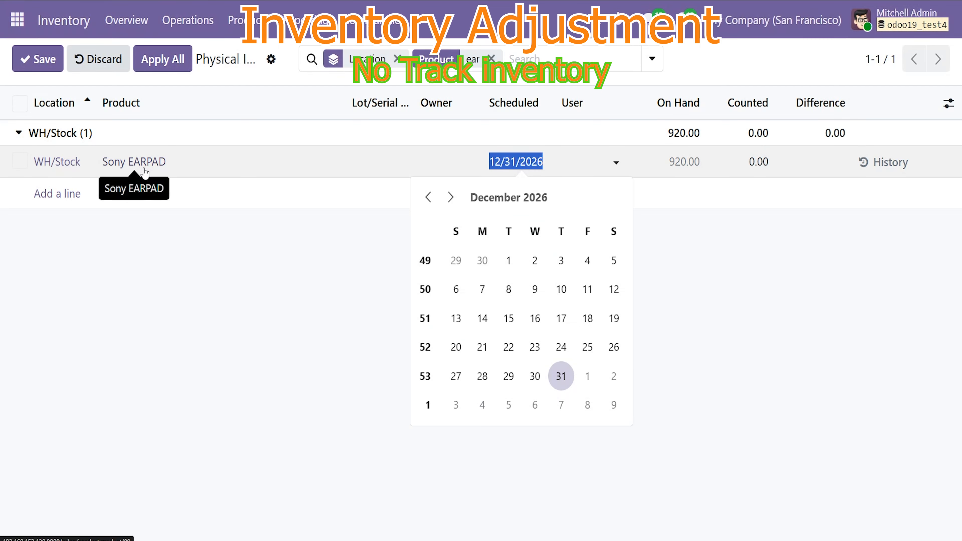
{"action": "left_click", "coordinate": [265, 313]}
{"action": "left_click", "coordinate": [308, 25]}
{"action": "left_click", "coordinate": [336, 102]}
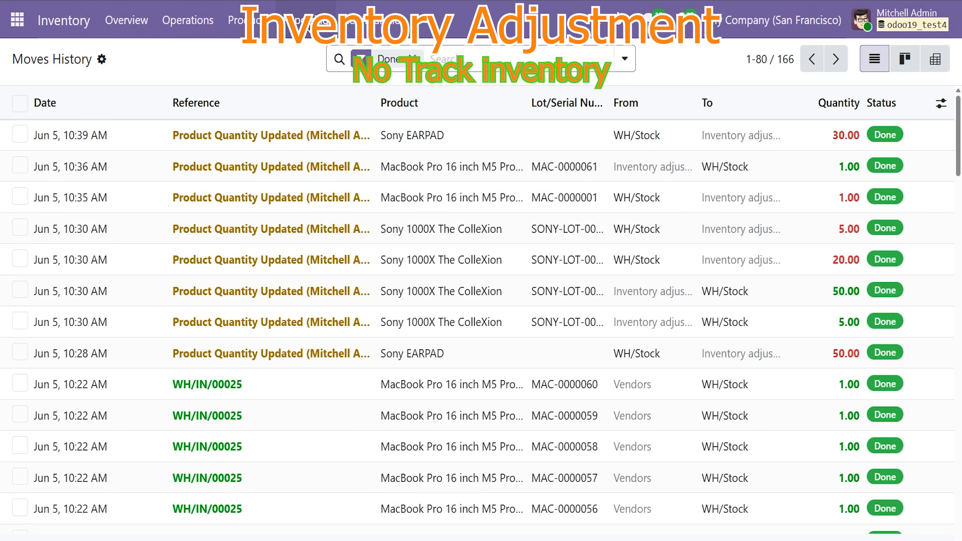
- Open Physical Inventory and group the stock lines by location
{"action": "left_click", "coordinate": [187, 20]}
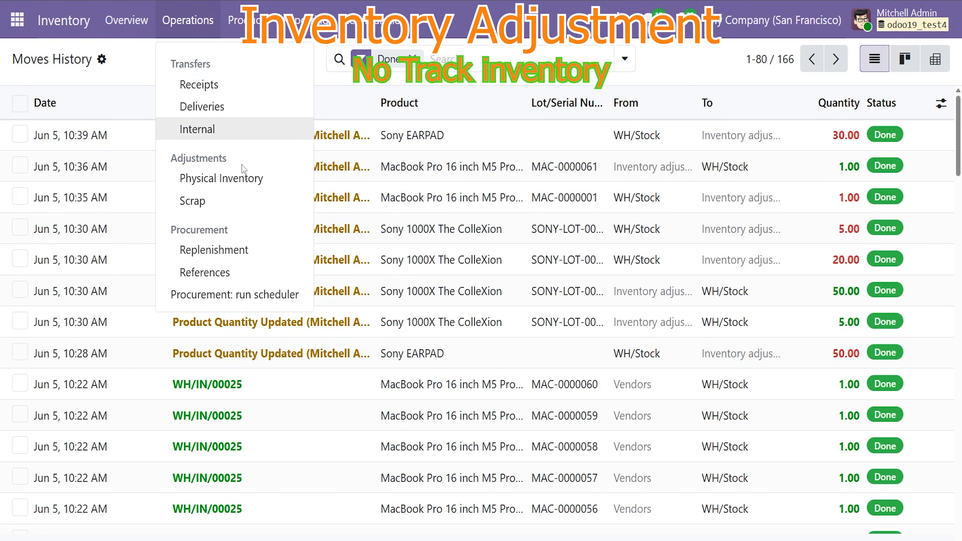
{"action": "left_click", "coordinate": [201, 179]}
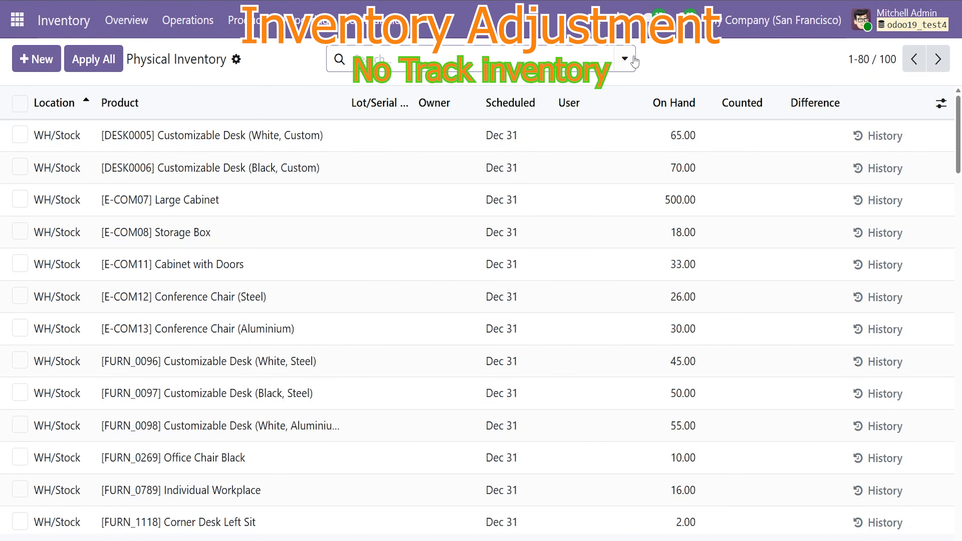
{"action": "left_click", "coordinate": [625, 59]}
{"action": "left_click", "coordinate": [370, 174]}
{"action": "left_click", "coordinate": [172, 165]}
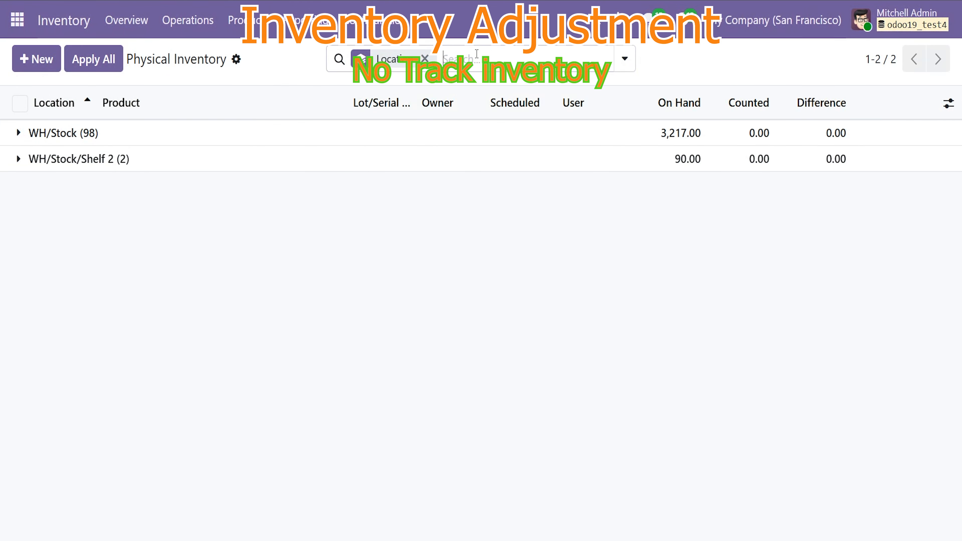
{"action": "type", "text": "ear"}
{"action": "key", "text": "Return"}
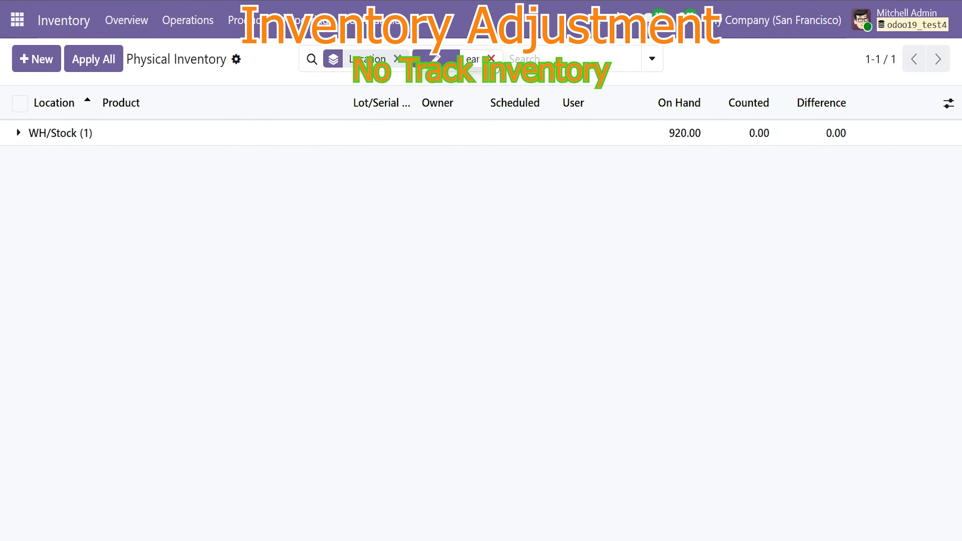
{"action": "left_click", "coordinate": [492, 57]}
- Filter the physical inventory by product "sony" and expand the WH/Stock group
{"action": "type", "text": "sony"}
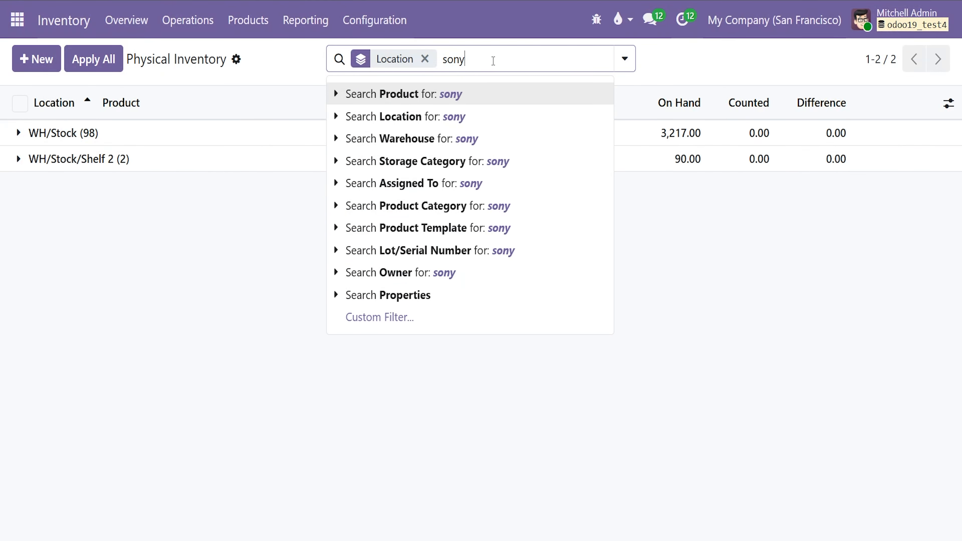
{"action": "left_click", "coordinate": [448, 93]}
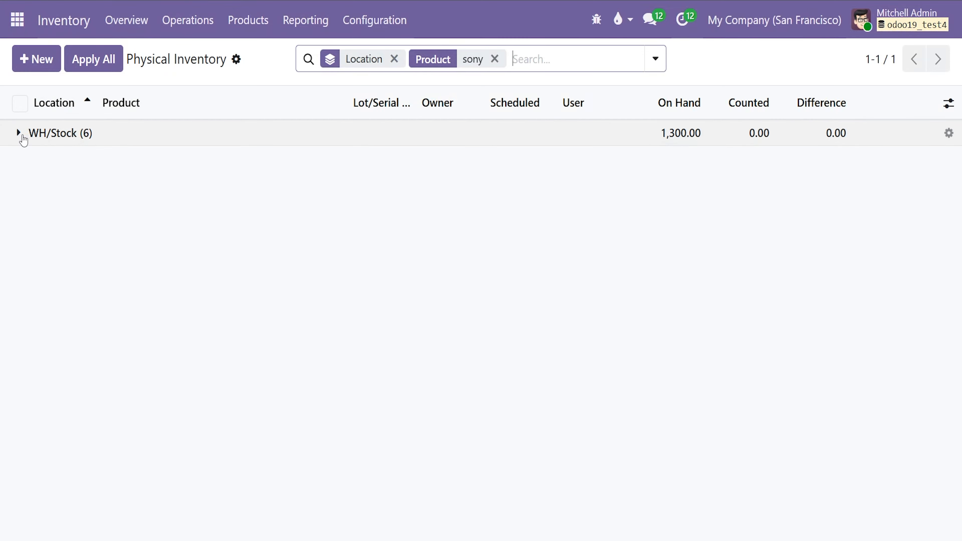
{"action": "left_click", "coordinate": [19, 133]}
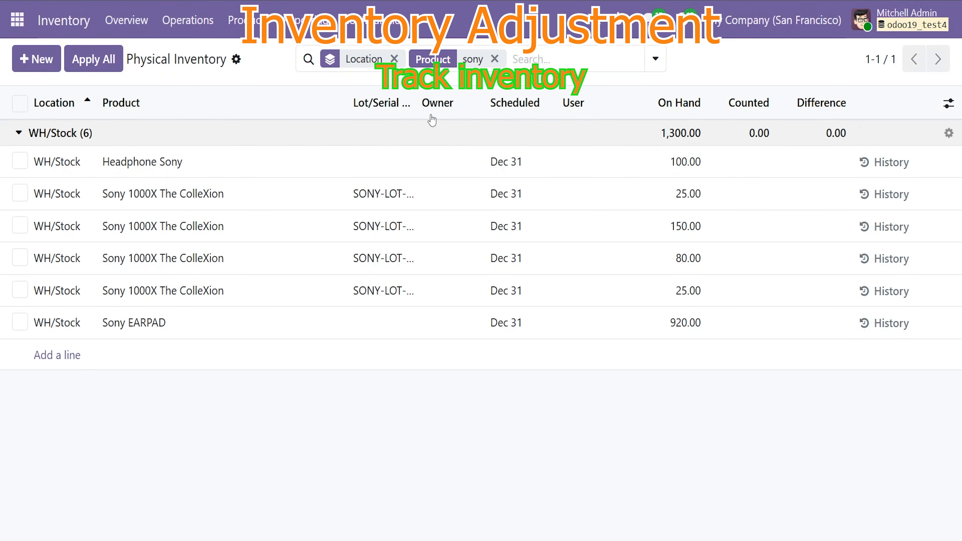
- Widen the Lot/Serial Number column and check how inventory is tracked on the Sony 1000X The ColleXion product record
{"action": "left_click_drag", "start_coordinate": [418, 102], "coordinate": [476, 102]}
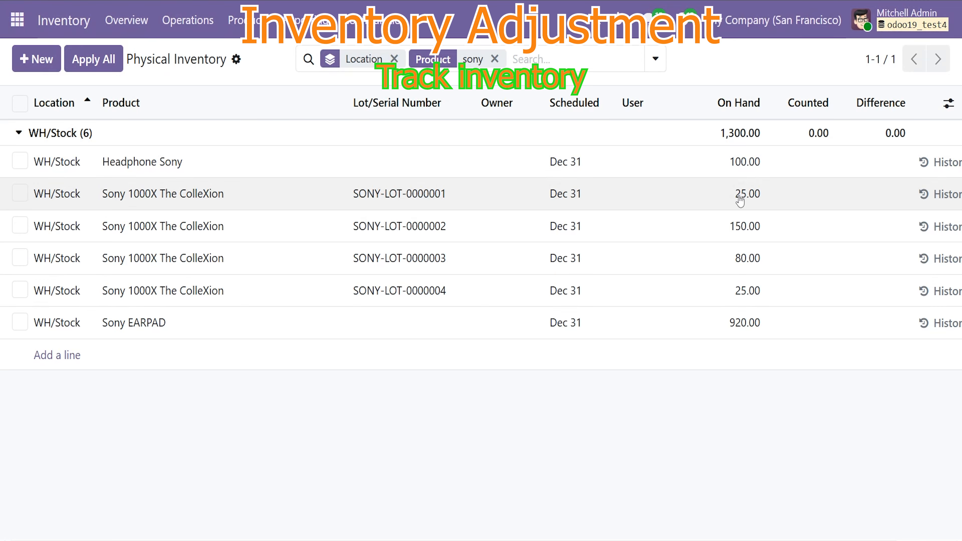
{"action": "left_click", "coordinate": [193, 205]}
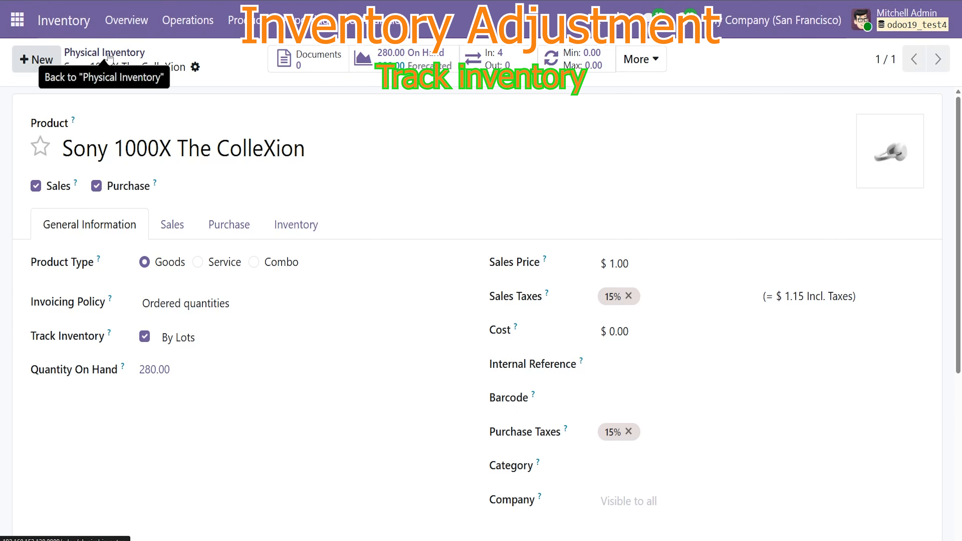
{"action": "left_click", "coordinate": [107, 57]}
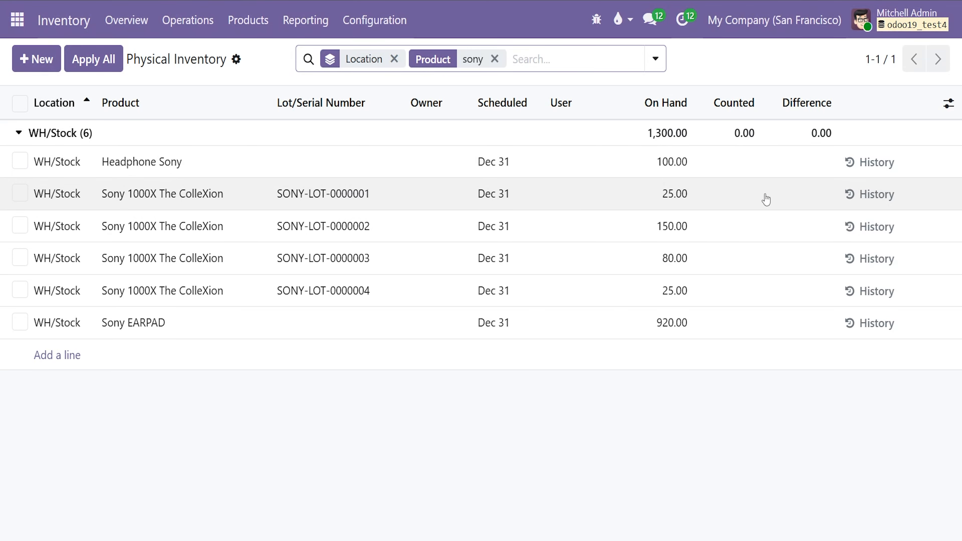
- Set the counted quantity of Sony 1000X The ColleXion to 30 for SONY-LOT-0000001 and 150 for SONY-LOT-0000002
{"action": "left_click", "coordinate": [765, 196]}
{"action": "left_click", "coordinate": [745, 195]}
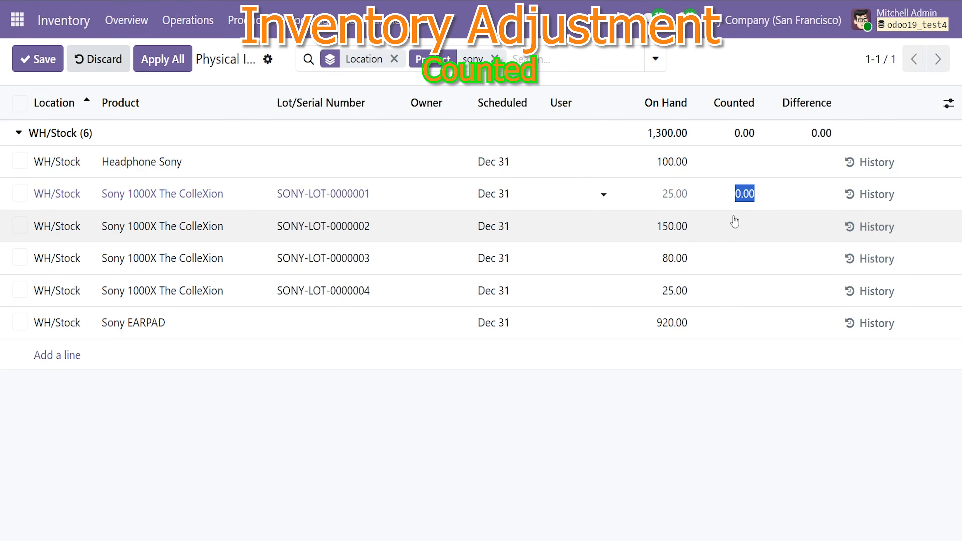
{"action": "type", "text": "3"}
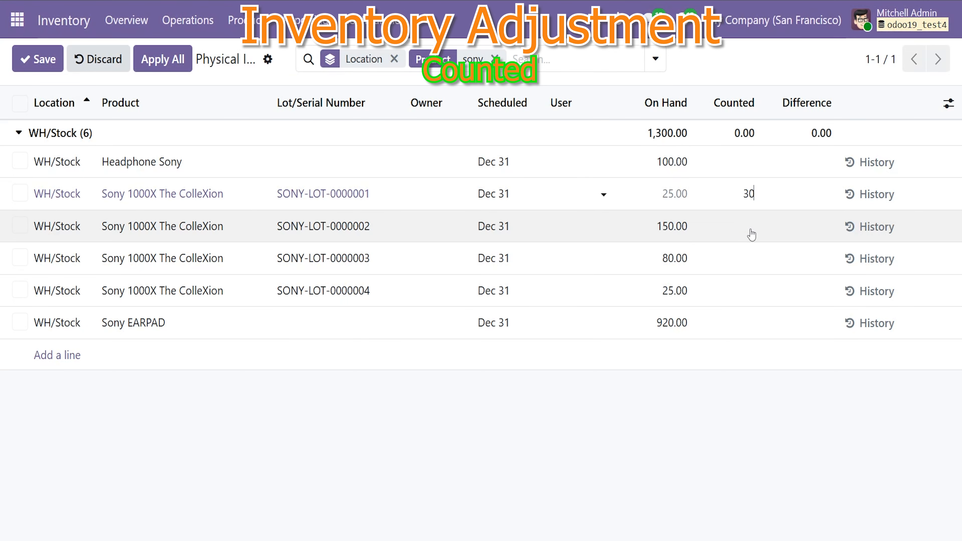
{"action": "type", "text": "0"}
{"action": "left_click", "coordinate": [753, 234]}
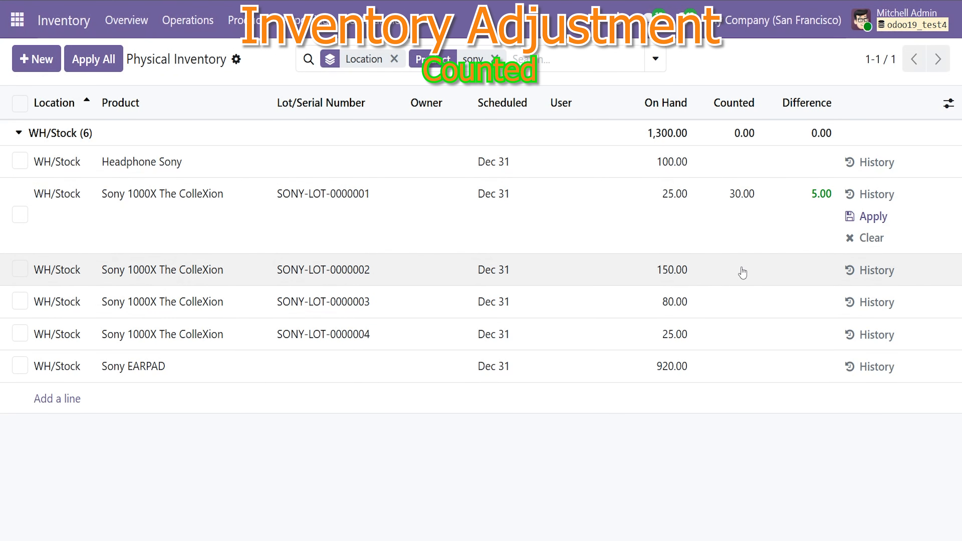
{"action": "left_click", "coordinate": [744, 270]}
{"action": "type", "text": "150"}
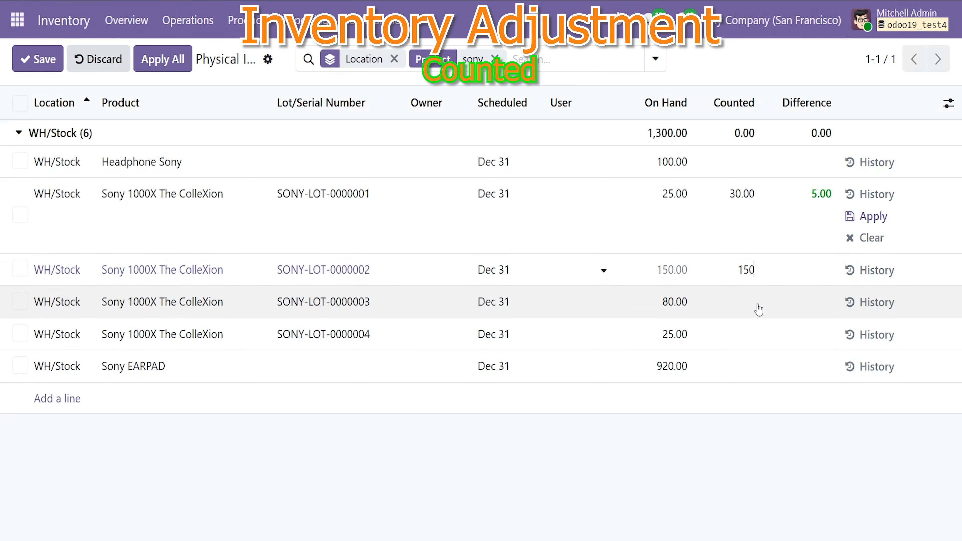
- Set the counted quantity to 50 for SONY-LOT-0000003 and 20 for SONY-LOT-0000004, and apply all counts to update the stock
{"action": "left_click", "coordinate": [756, 308]}
{"action": "left_click", "coordinate": [749, 349]}
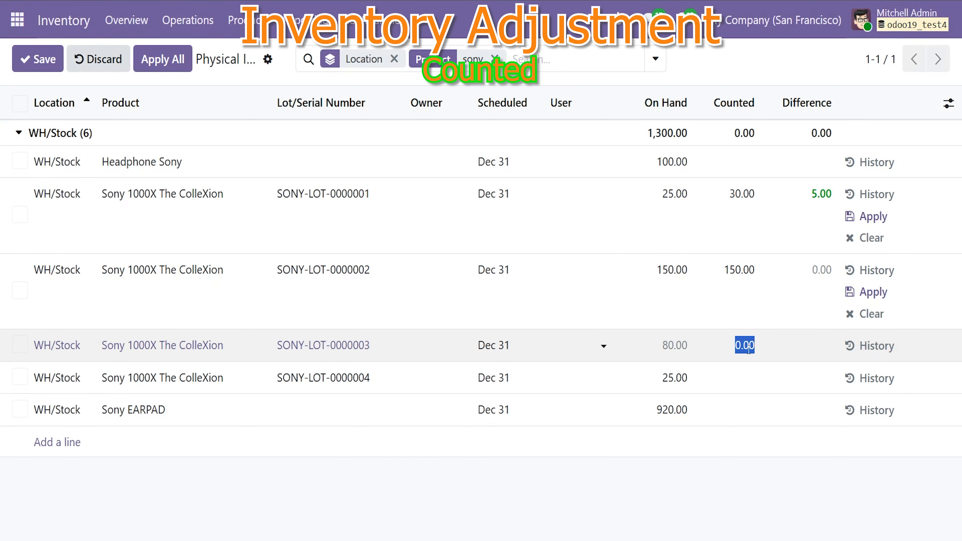
{"action": "type", "text": "50"}
{"action": "left_click", "coordinate": [754, 380]}
{"action": "left_click", "coordinate": [744, 421]}
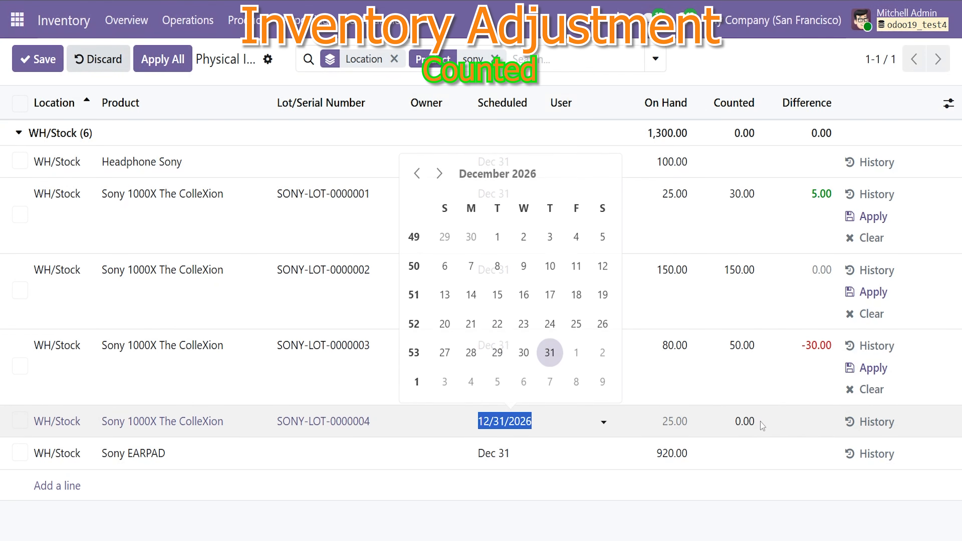
{"action": "type", "text": "20"}
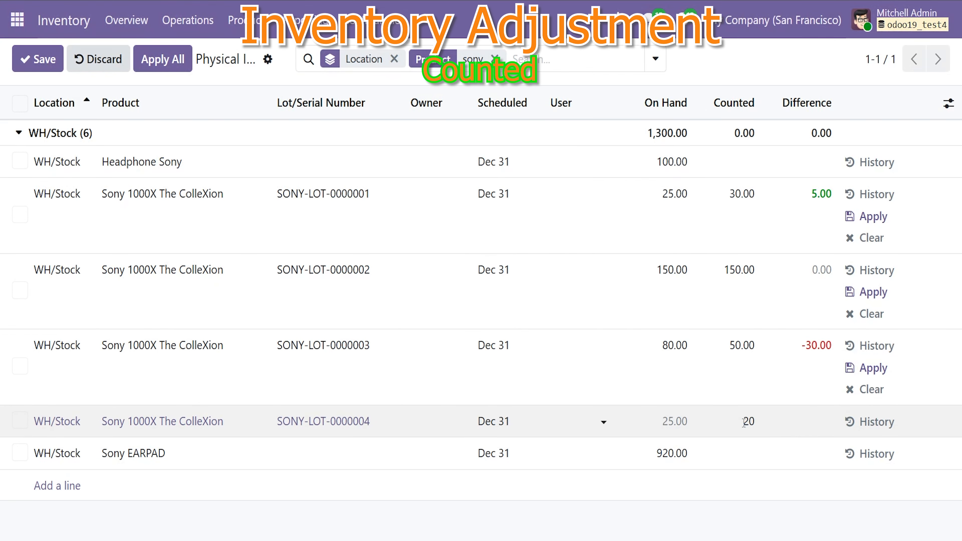
{"action": "left_click", "coordinate": [746, 527]}
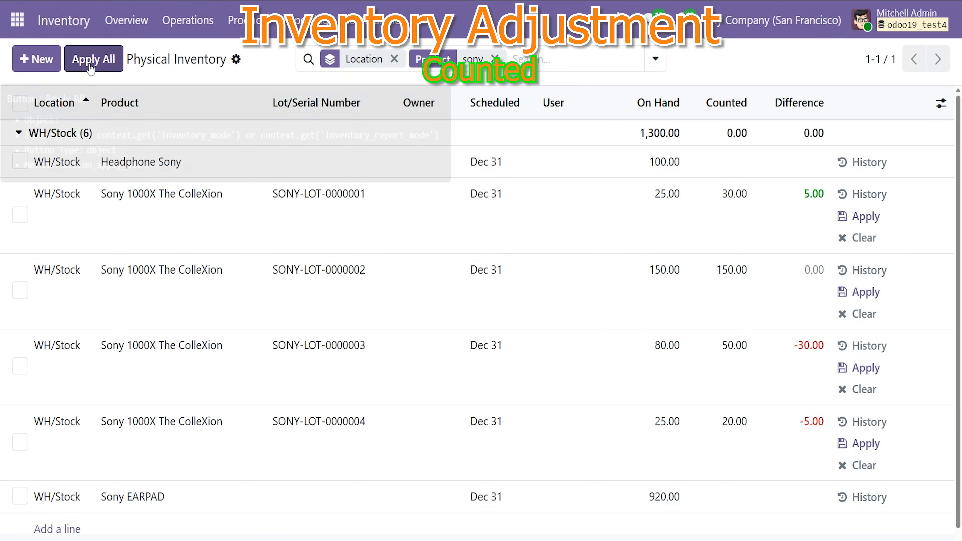
{"action": "left_click", "coordinate": [91, 68]}
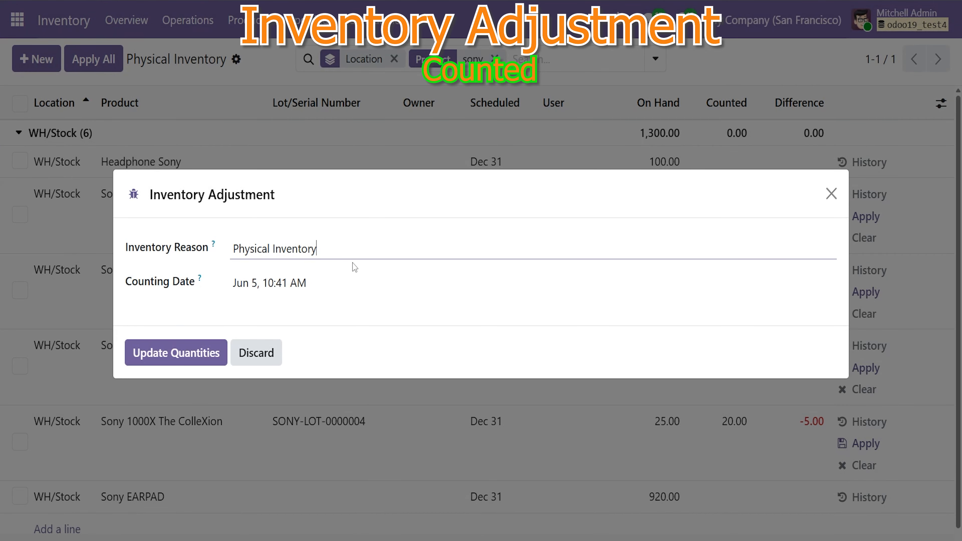
{"action": "left_click", "coordinate": [176, 353]}
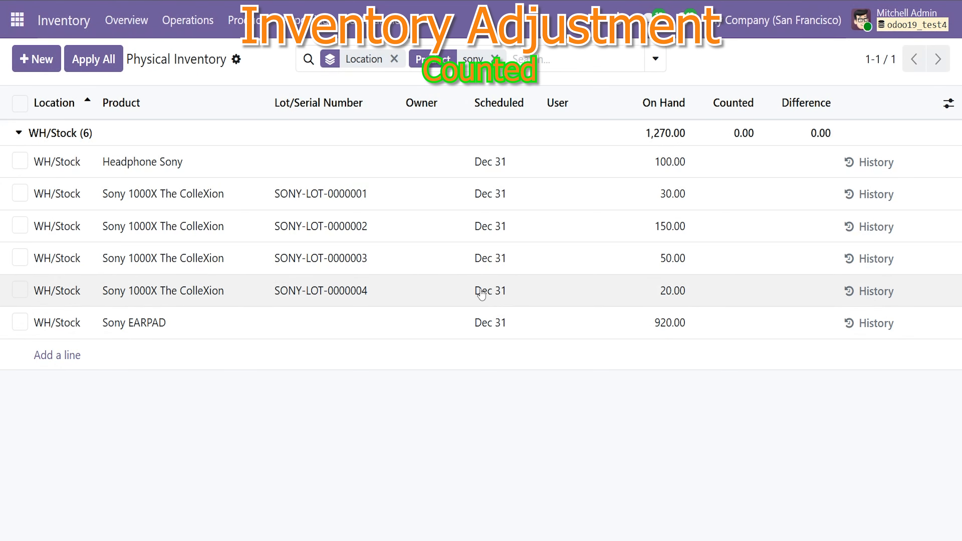
- Open the Moves History report to check the Physical Inventory moves recorded for the Sony 1000X The ColleXion lots
{"action": "left_click", "coordinate": [303, 20]}
{"action": "left_click", "coordinate": [350, 103]}
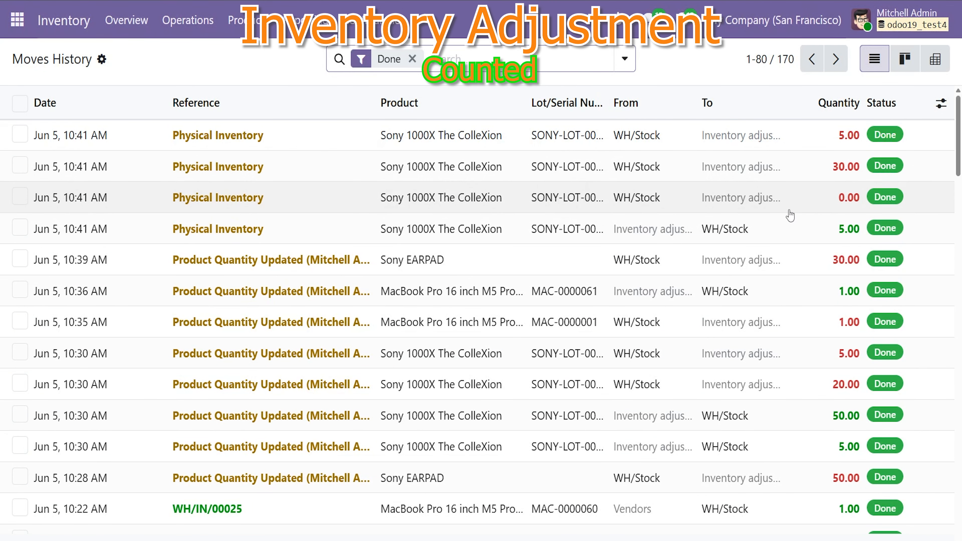
{"action": "left_click", "coordinate": [940, 103]}
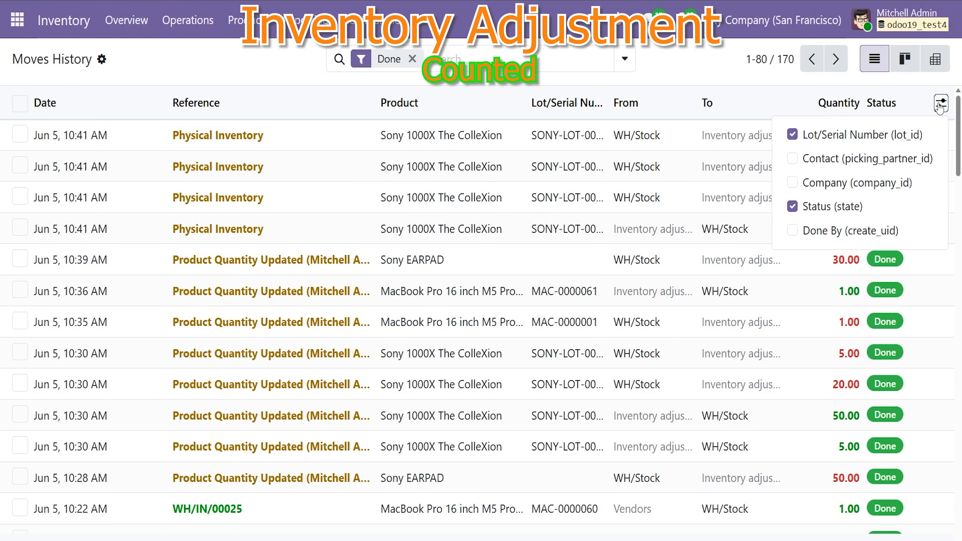
{"action": "key", "text": "Escape"}
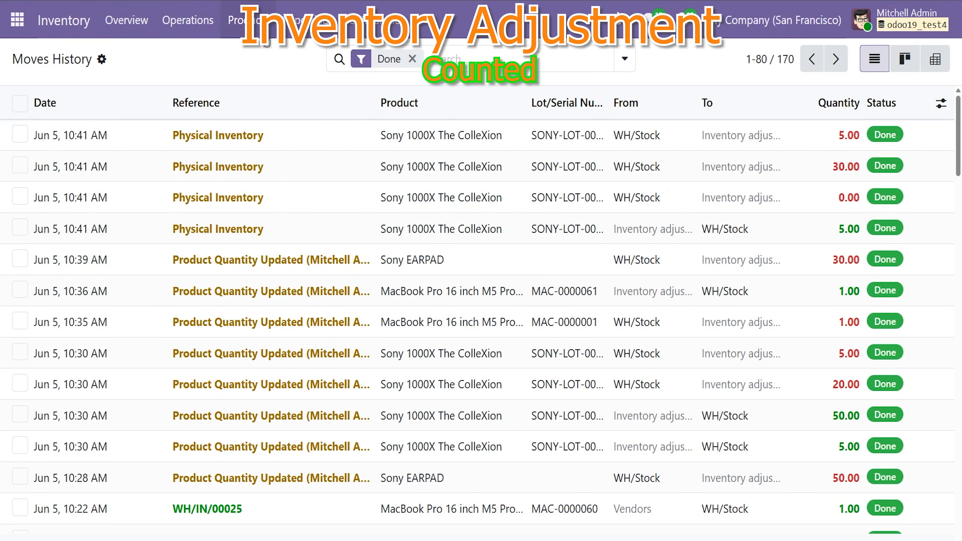
- Return to Physical Inventory and group its stock lines by location
{"action": "left_click", "coordinate": [257, 28]}
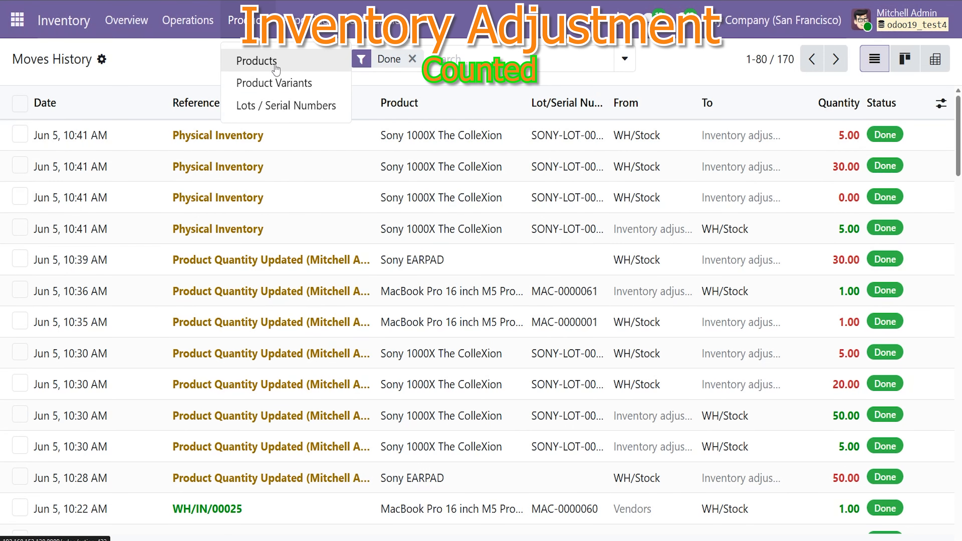
{"action": "left_click", "coordinate": [188, 21]}
{"action": "left_click", "coordinate": [253, 179]}
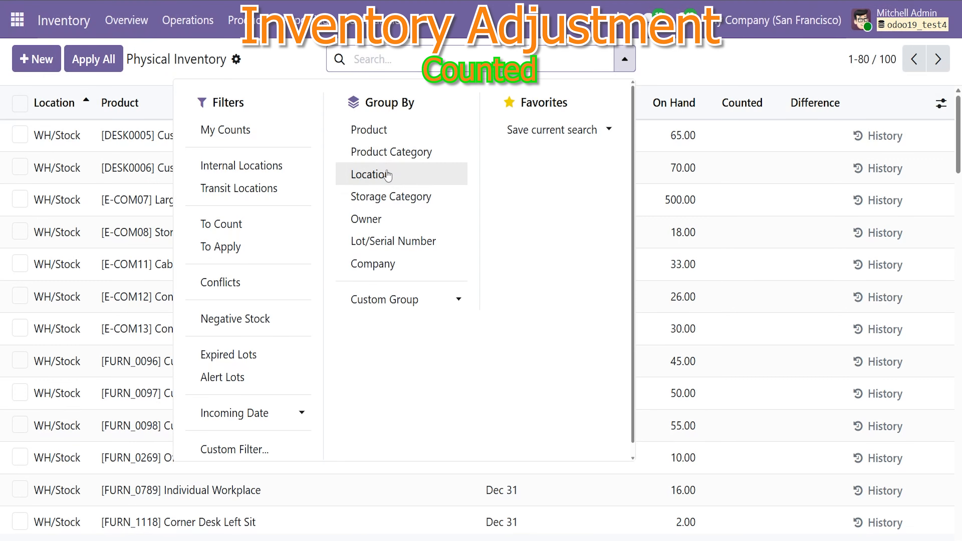
{"action": "left_click", "coordinate": [369, 175]}
- Filter the physical inventory by product "mac" and expand the WH/Stock group
{"action": "type", "text": "mac"}
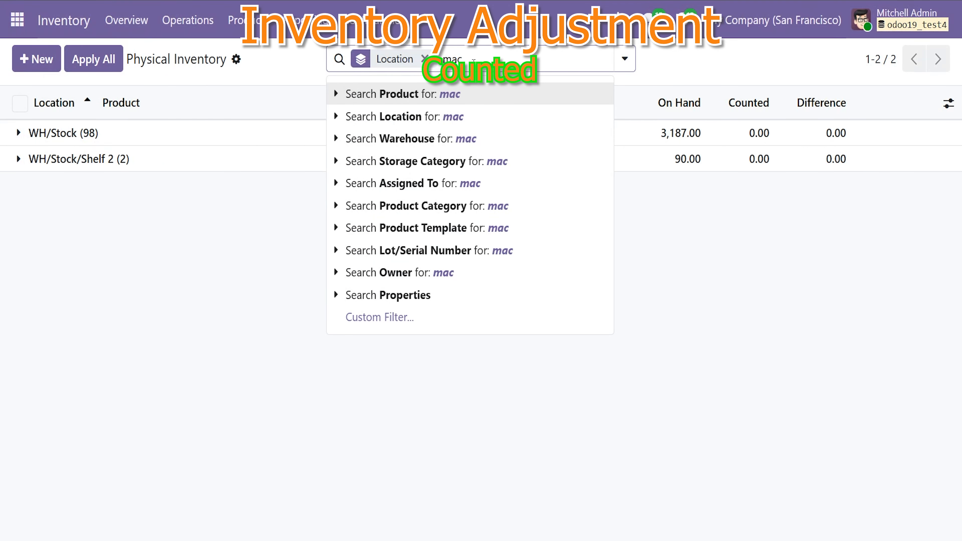
{"action": "key", "text": "Return"}
{"action": "left_click", "coordinate": [493, 58]}
{"action": "type", "text": "mac"}
{"action": "key", "text": "Return"}
{"action": "left_click", "coordinate": [19, 133]}
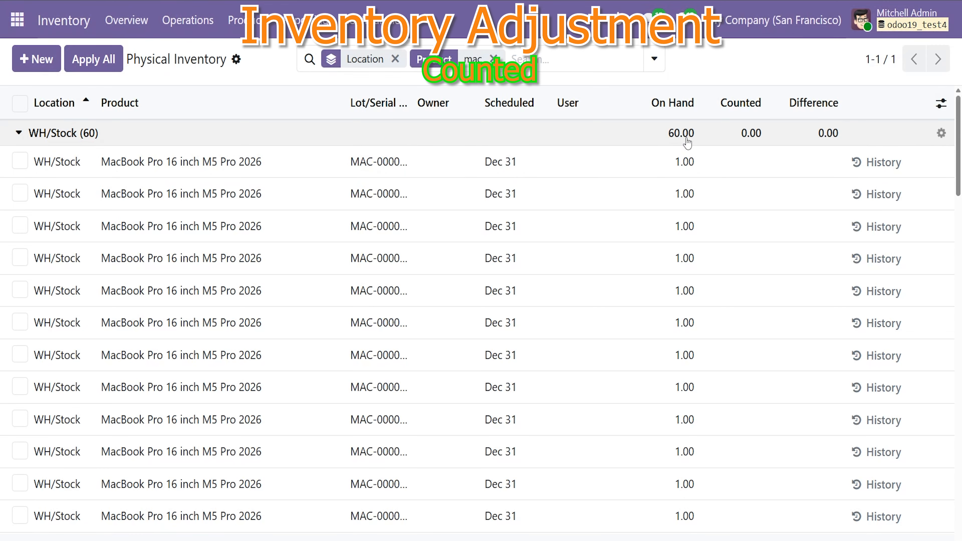
- Set the counted quantity of MacBook Pro serials MAC-0000002 and MAC-0000003 to 0 and apply all counts to update the stock
{"action": "scroll", "coordinate": [631, 286], "scroll_direction": "down", "scroll_amount": 20}
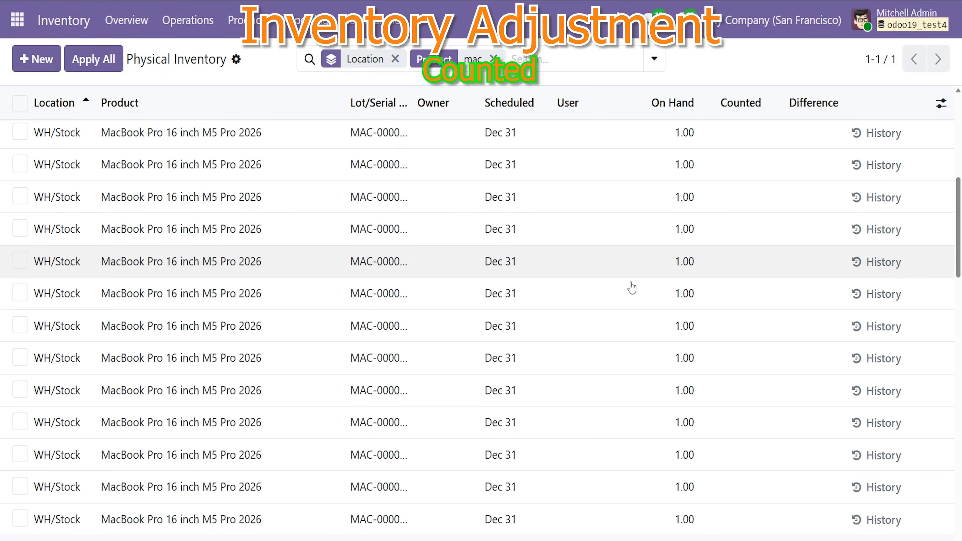
{"action": "scroll", "coordinate": [631, 289], "scroll_direction": "up", "scroll_amount": 20}
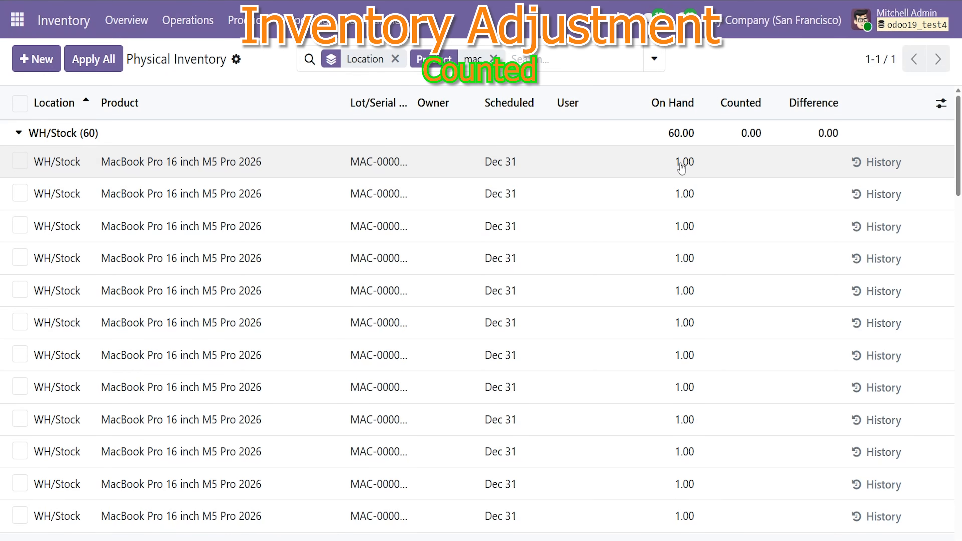
{"action": "left_click", "coordinate": [749, 162]}
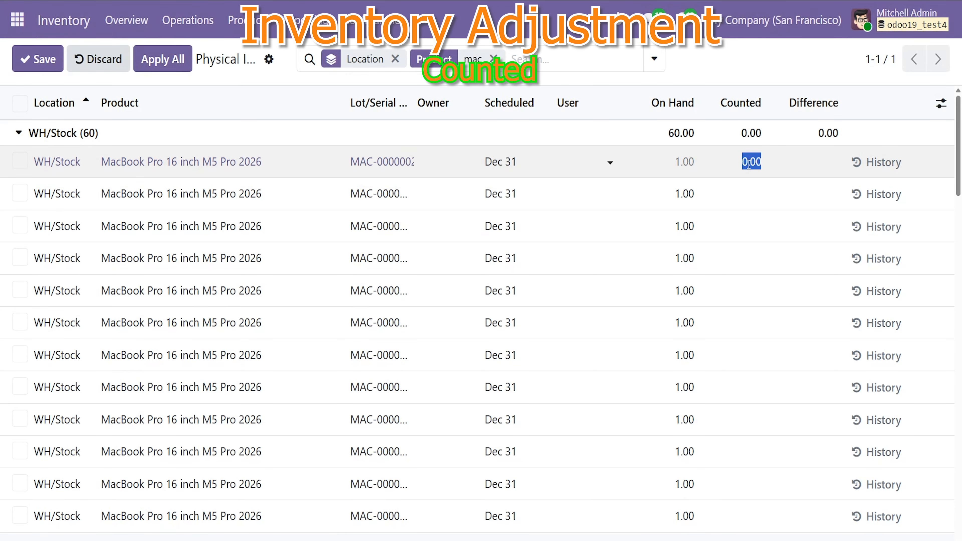
{"action": "left_click", "coordinate": [761, 198]}
{"action": "left_click", "coordinate": [758, 203]}
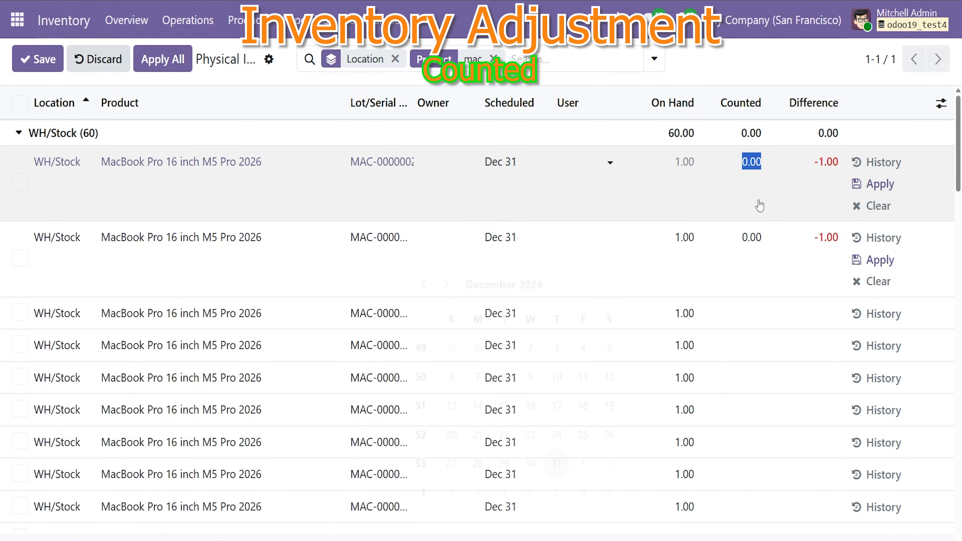
{"action": "left_click", "coordinate": [760, 244]}
{"action": "type", "text": "0"}
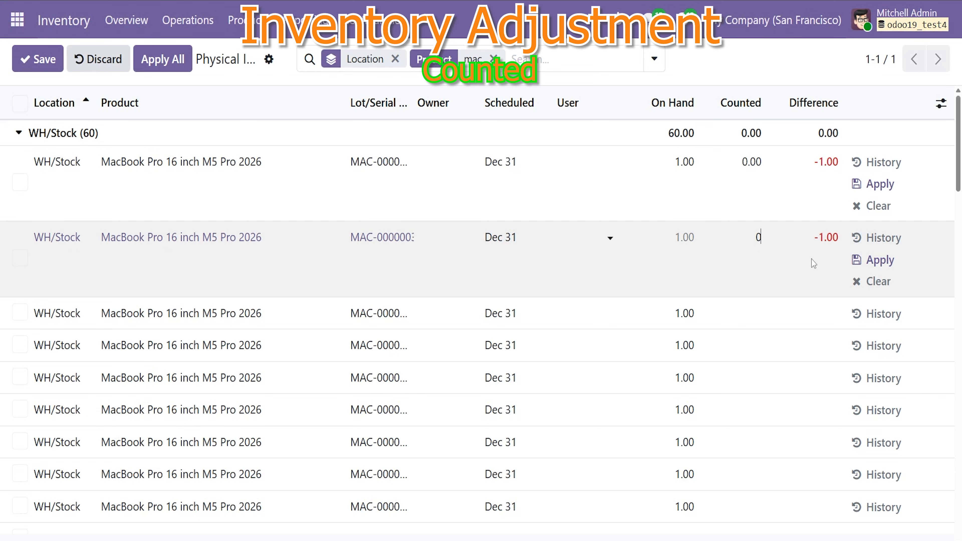
{"action": "left_click", "coordinate": [797, 261]}
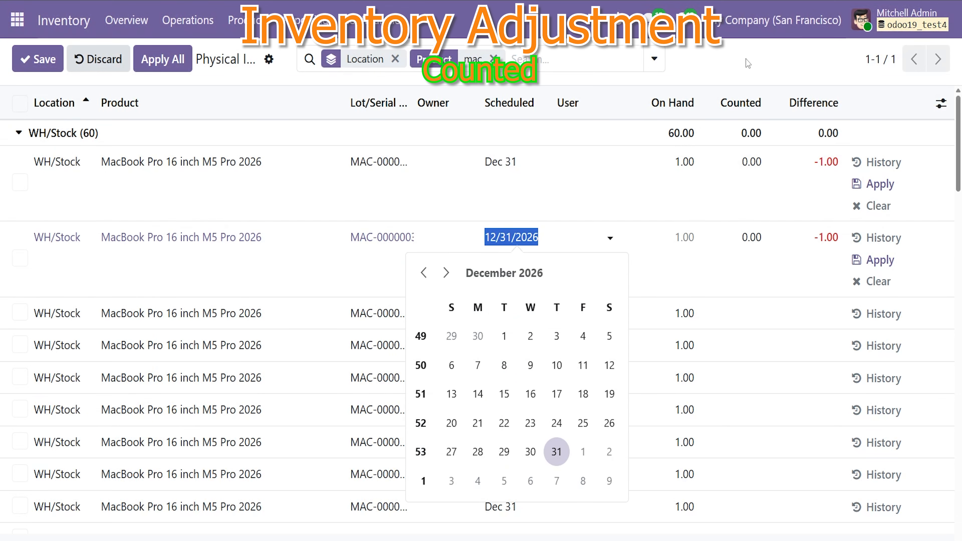
{"action": "left_click", "coordinate": [746, 59]}
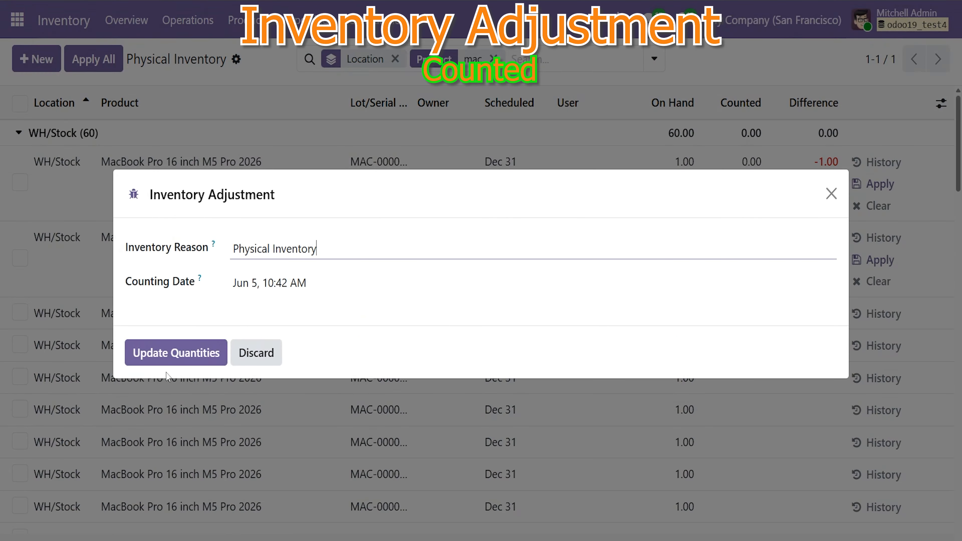
{"action": "left_click", "coordinate": [168, 358]}
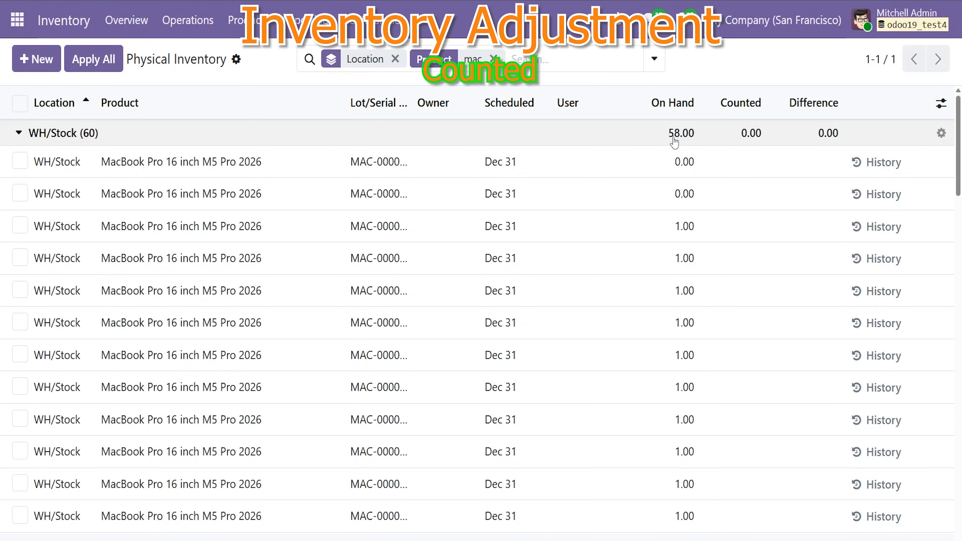
- Open the Moves History report to check the Physical Inventory moves recorded for the MacBook Pro serials
{"action": "left_click", "coordinate": [300, 20]}
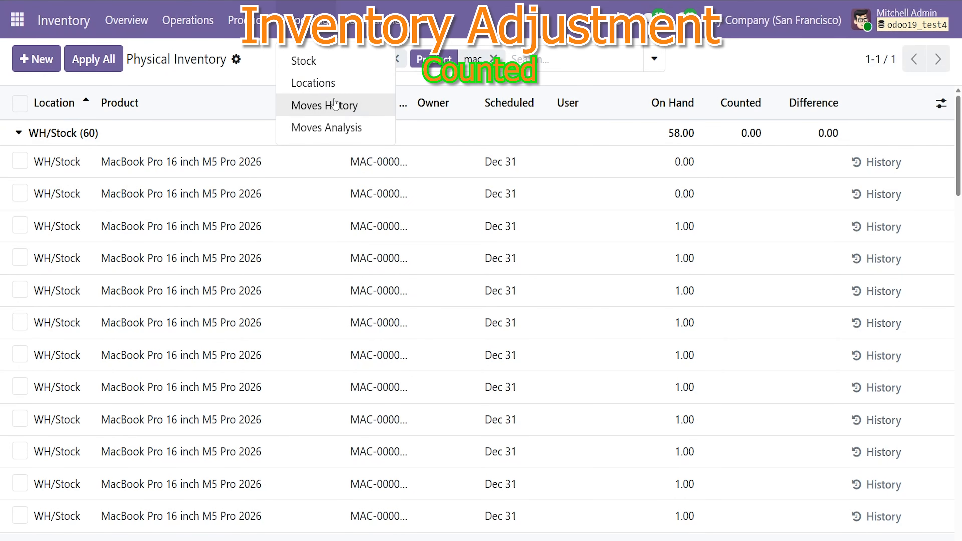
{"action": "left_click", "coordinate": [341, 103]}
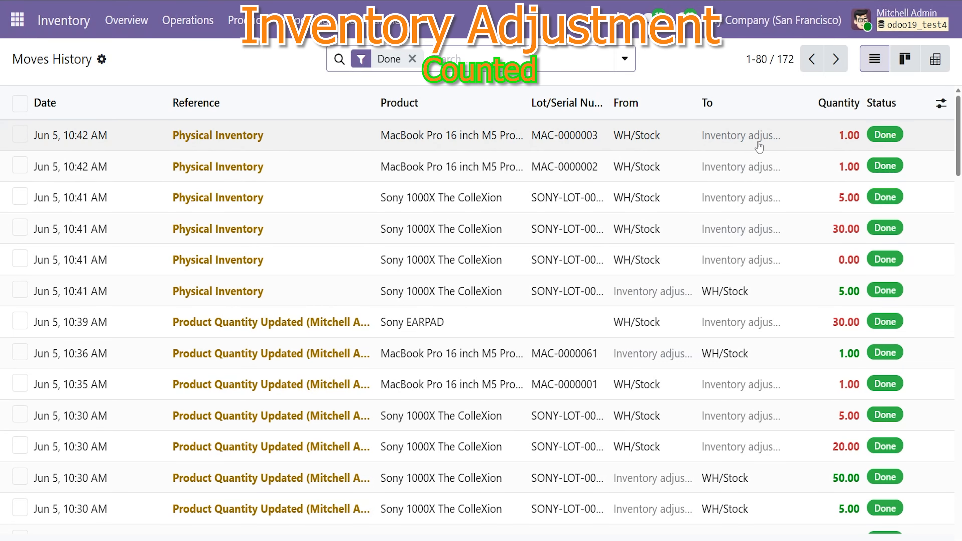
- Open the Locations report, remove its Internal Locations filter and group the stock by location
{"action": "left_click", "coordinate": [305, 20]}
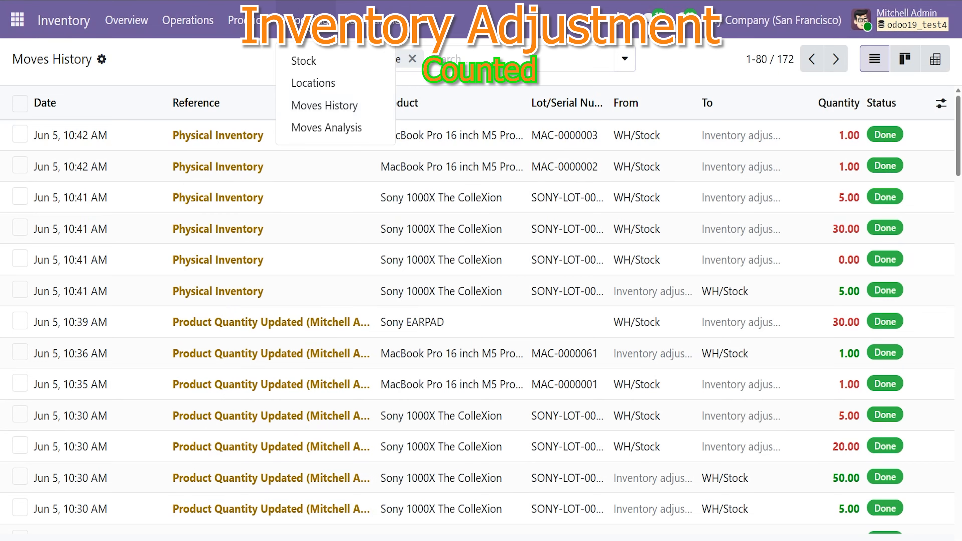
{"action": "left_click", "coordinate": [318, 92]}
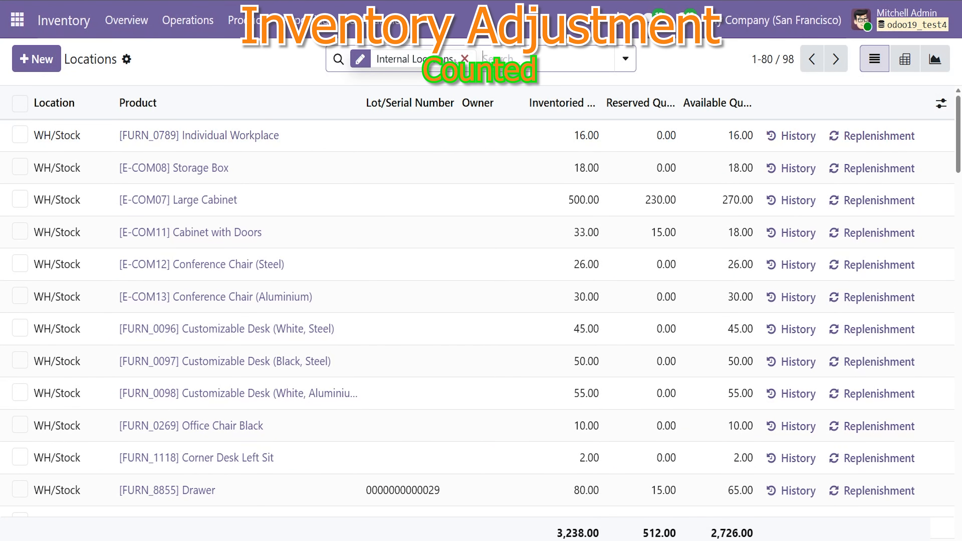
{"action": "left_click", "coordinate": [464, 58]}
{"action": "left_click", "coordinate": [625, 58]}
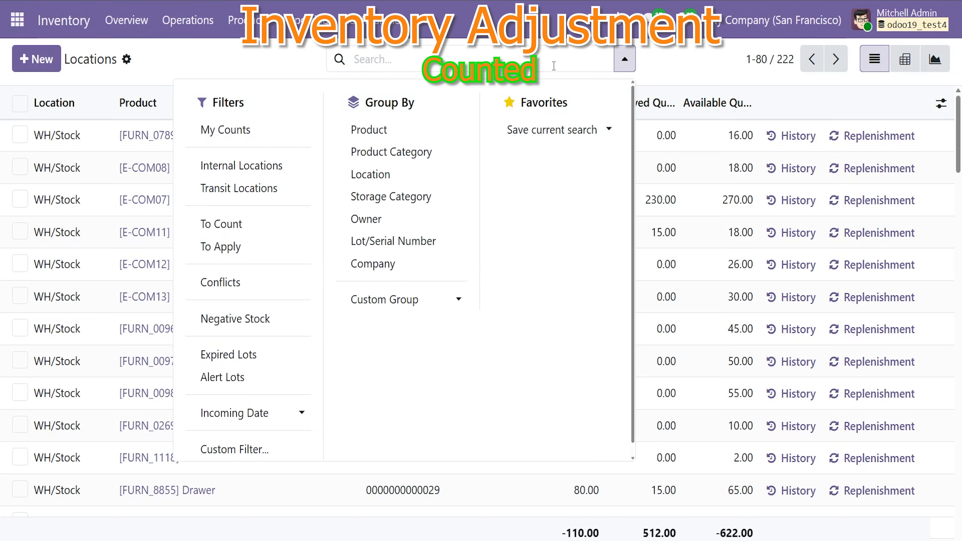
{"action": "left_click", "coordinate": [381, 175]}
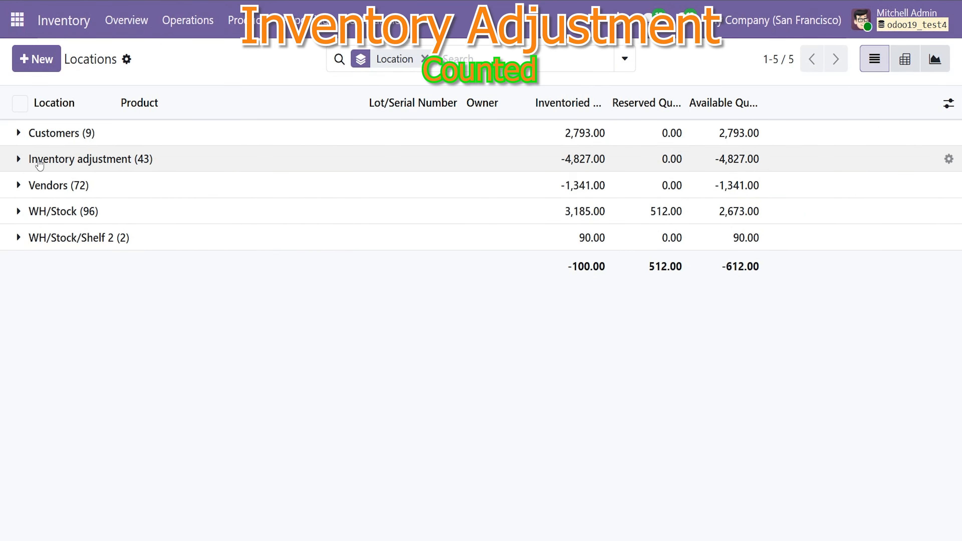
- Expand the Inventory adjustment group and examine its product quantities
{"action": "left_click", "coordinate": [23, 160]}
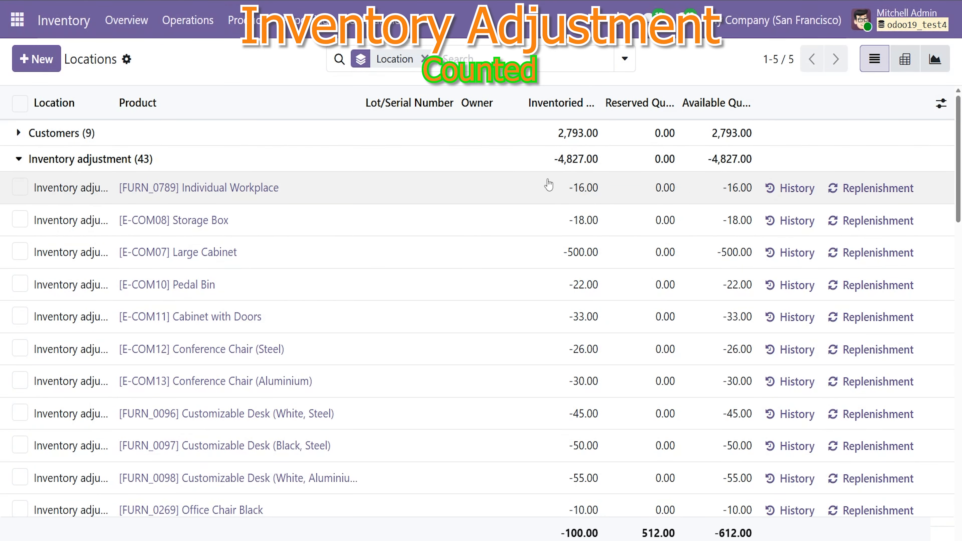
{"action": "scroll", "coordinate": [628, 283], "scroll_direction": "down", "scroll_amount": 1}
{"action": "scroll", "coordinate": [167, 332], "scroll_direction": "down", "scroll_amount": 18}
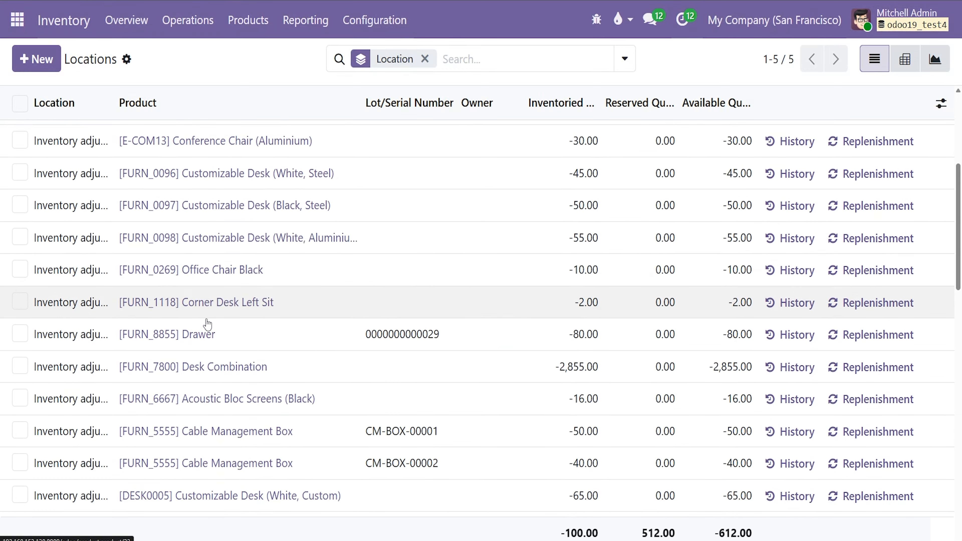
{"action": "scroll", "coordinate": [167, 332], "scroll_direction": "down", "scroll_amount": 15}
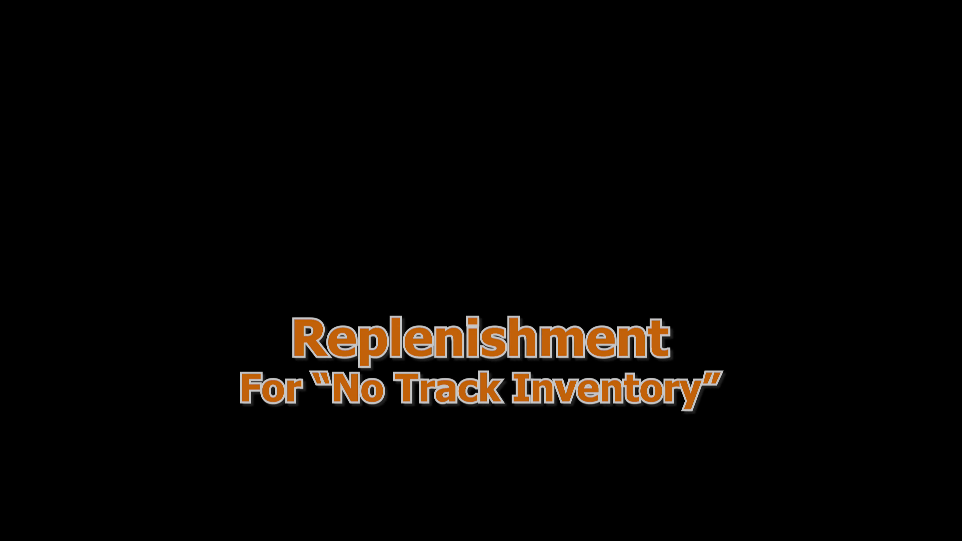
- Open Replenishment from the inventory operations and remove the Not Snoozed and To Reorder filters
{"action": "left_click", "coordinate": [196, 27]}
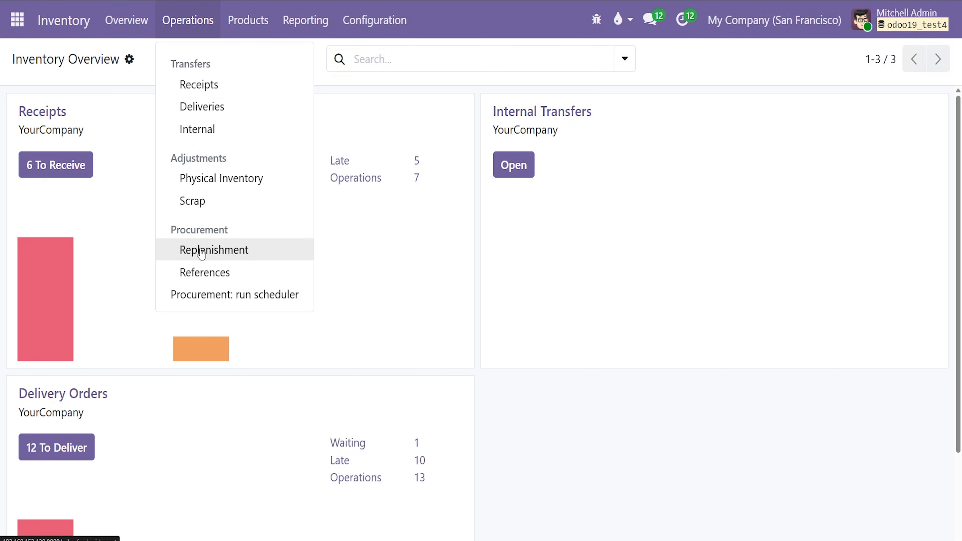
{"action": "left_click", "coordinate": [214, 250]}
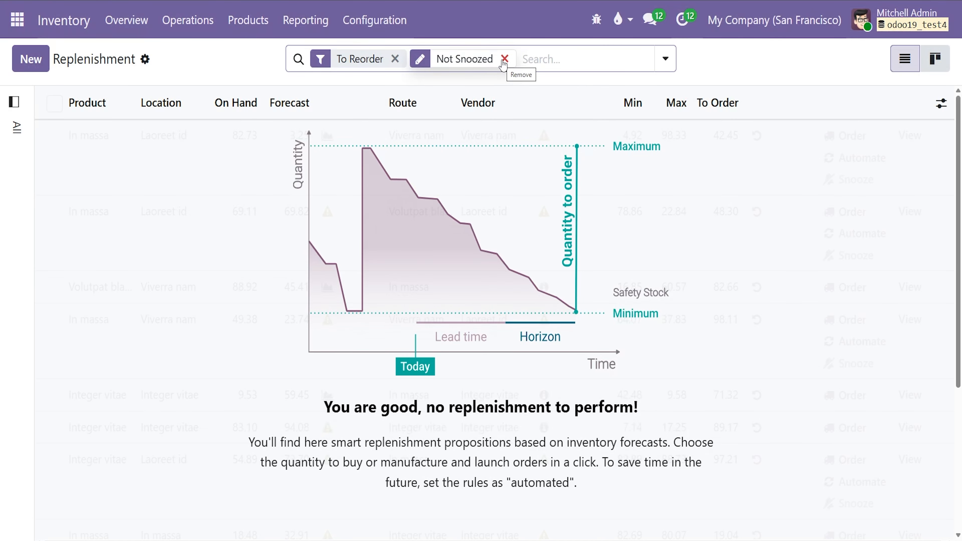
{"action": "left_click", "coordinate": [504, 59]}
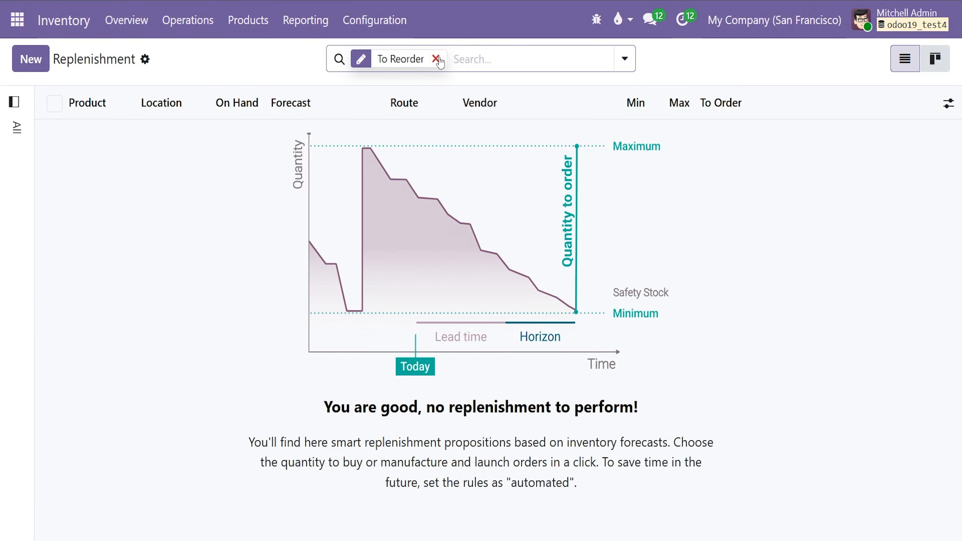
{"action": "left_click", "coordinate": [436, 58]}
- Add a replenishment line for Sony EARPAD in WH/Stock and widen the Location column
{"action": "left_click", "coordinate": [30, 58]}
{"action": "left_click", "coordinate": [96, 265]}
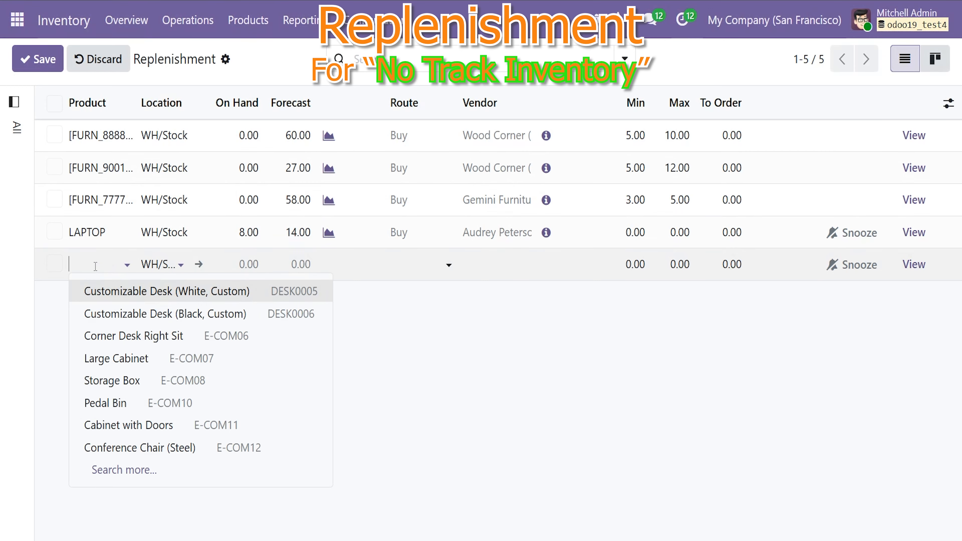
{"action": "type", "text": "ear"}
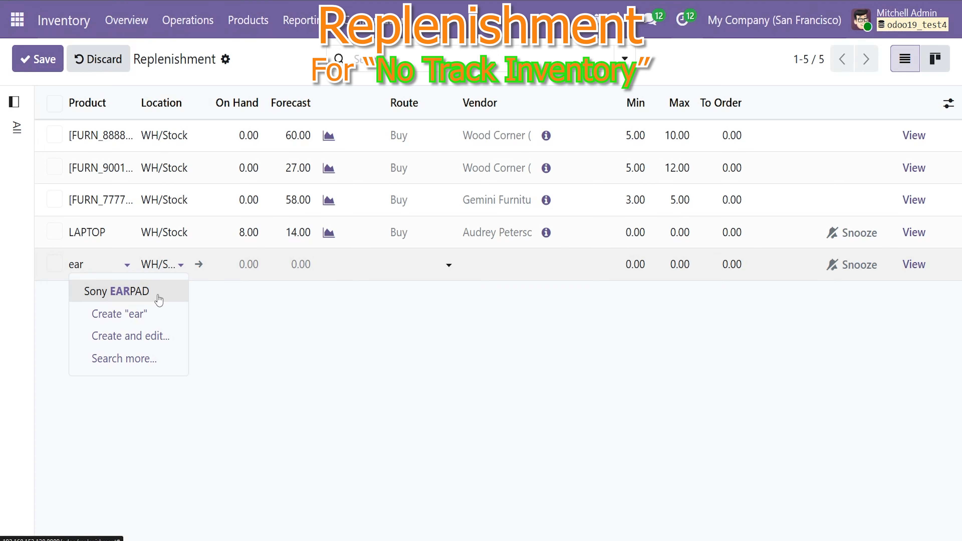
{"action": "left_click", "coordinate": [159, 298]}
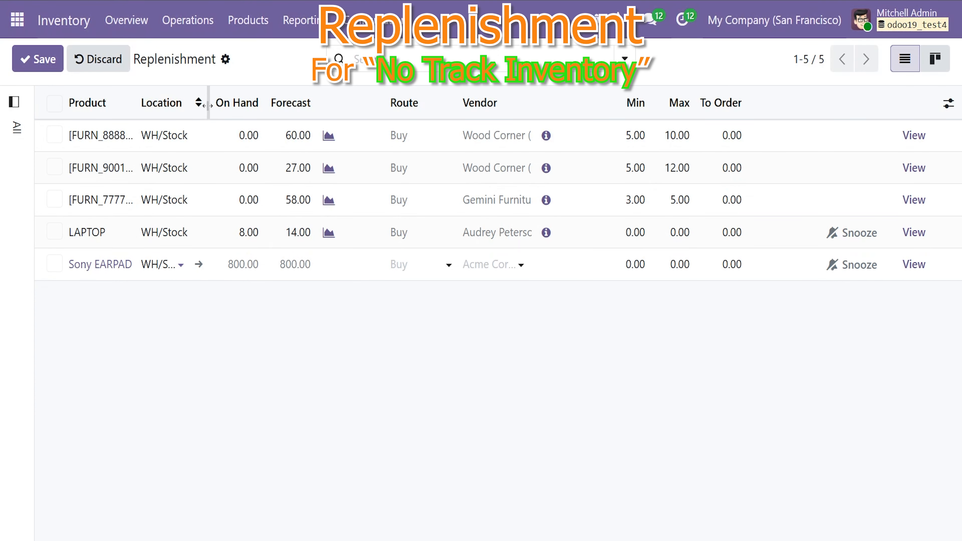
{"action": "left_click", "coordinate": [232, 111]}
{"action": "left_click_drag", "start_coordinate": [209, 105], "coordinate": [229, 106]}
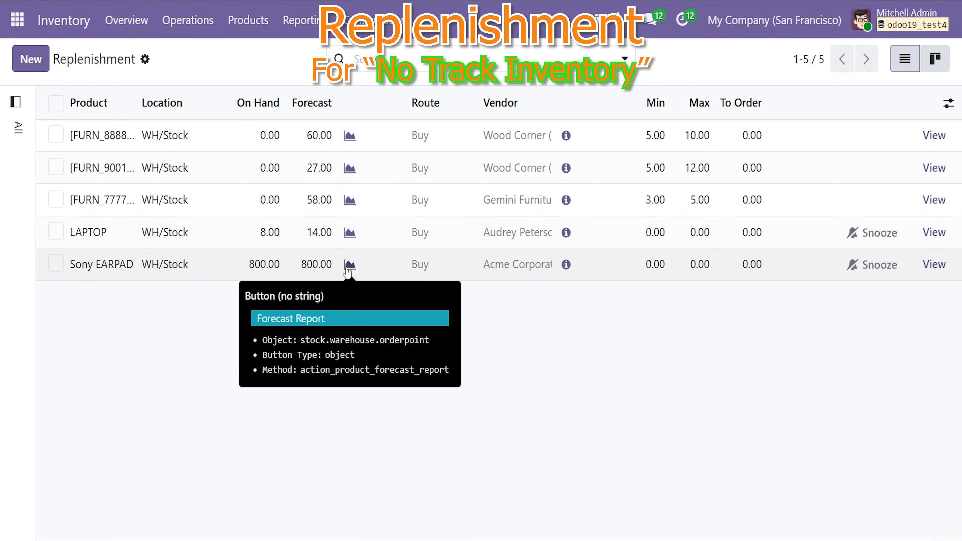
- Set the Sony EARPAD replenishment route to Buy and its vendor to Acme Corporation
{"action": "left_click", "coordinate": [424, 272]}
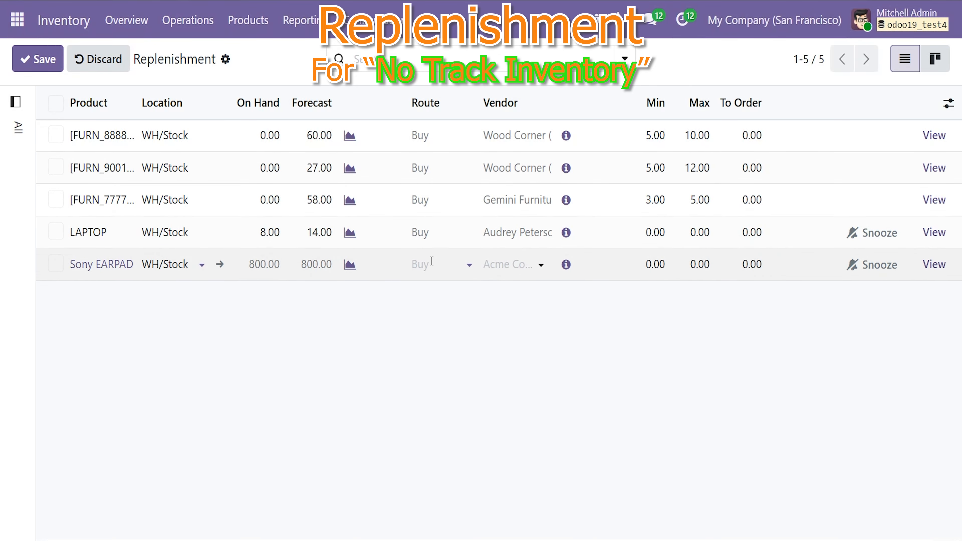
{"action": "left_click", "coordinate": [431, 264]}
{"action": "left_click", "coordinate": [435, 292]}
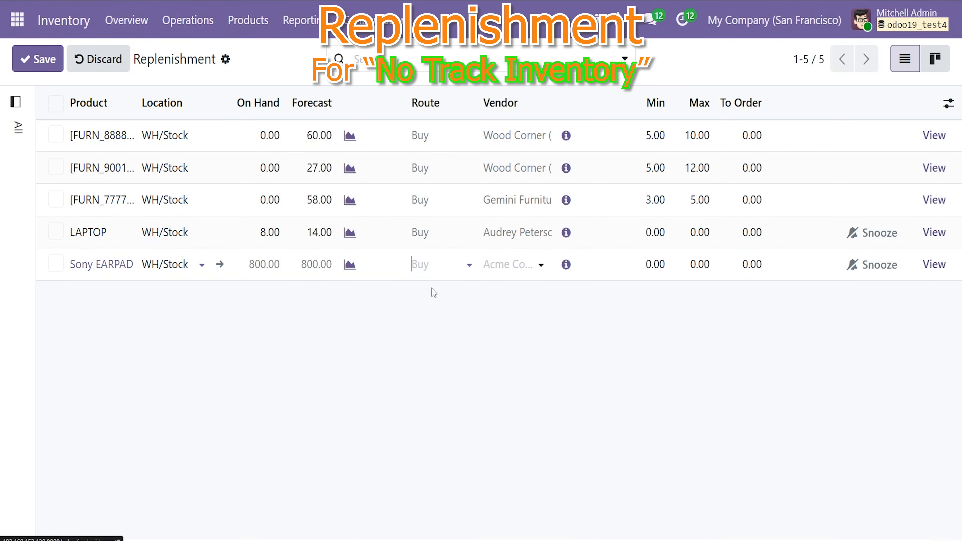
{"action": "left_click", "coordinate": [518, 265]}
{"action": "left_click", "coordinate": [573, 313]}
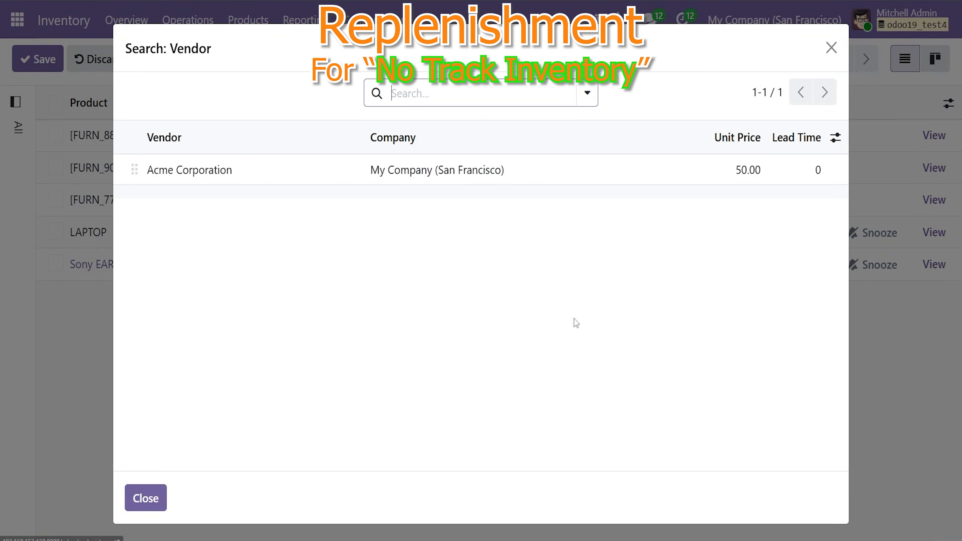
{"action": "left_click", "coordinate": [212, 176]}
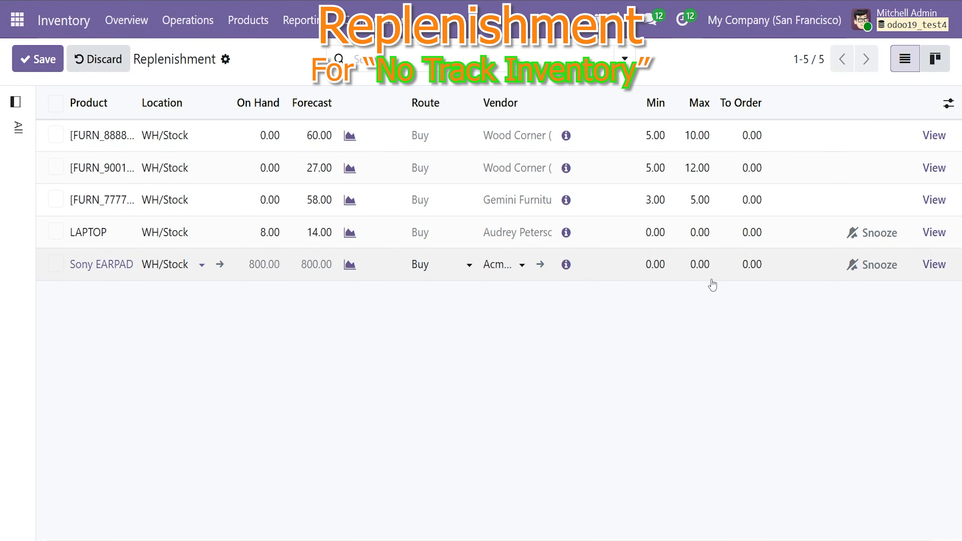
- Order 200 units of Sony EARPAD from its replenishment line and review the generated request for quotation
{"action": "left_click", "coordinate": [757, 265]}
{"action": "type", "text": "200"}
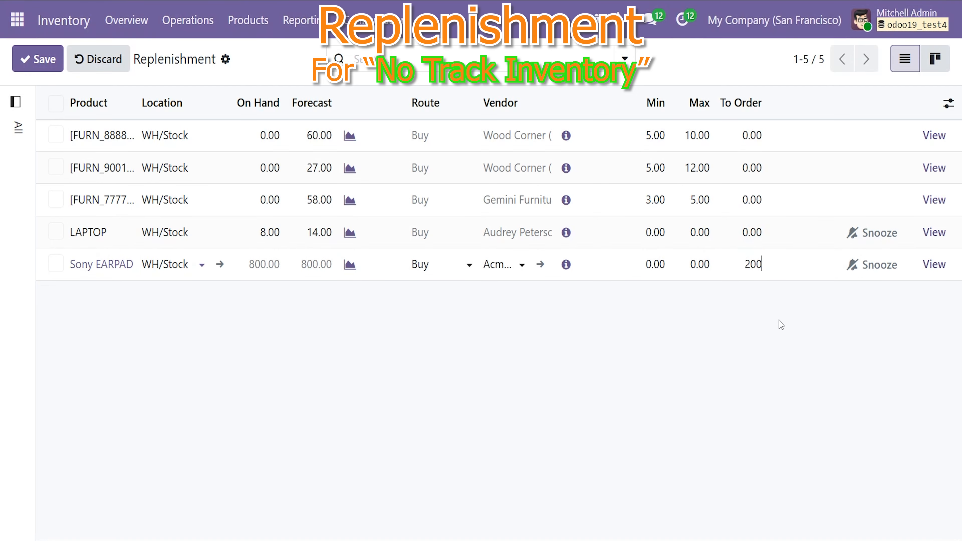
{"action": "left_click", "coordinate": [773, 323]}
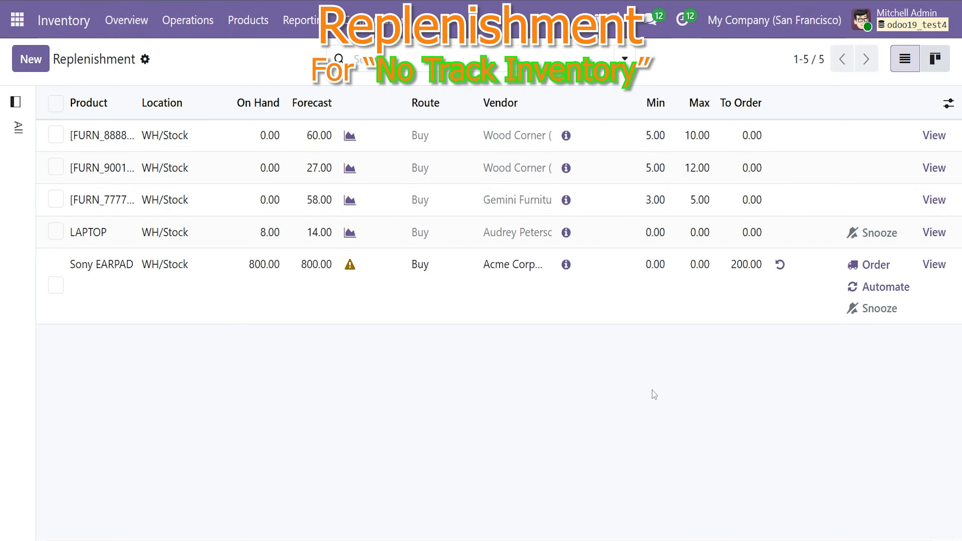
{"action": "left_click", "coordinate": [876, 264]}
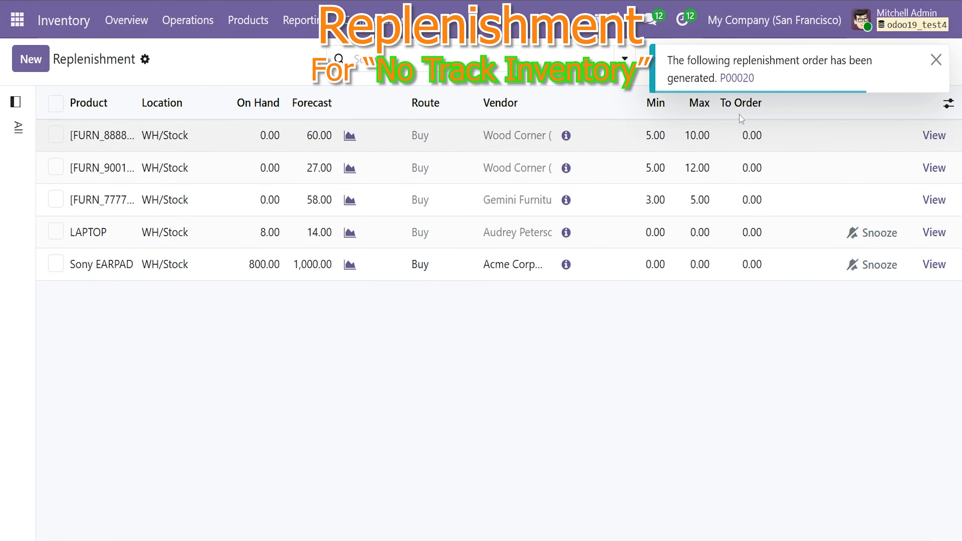
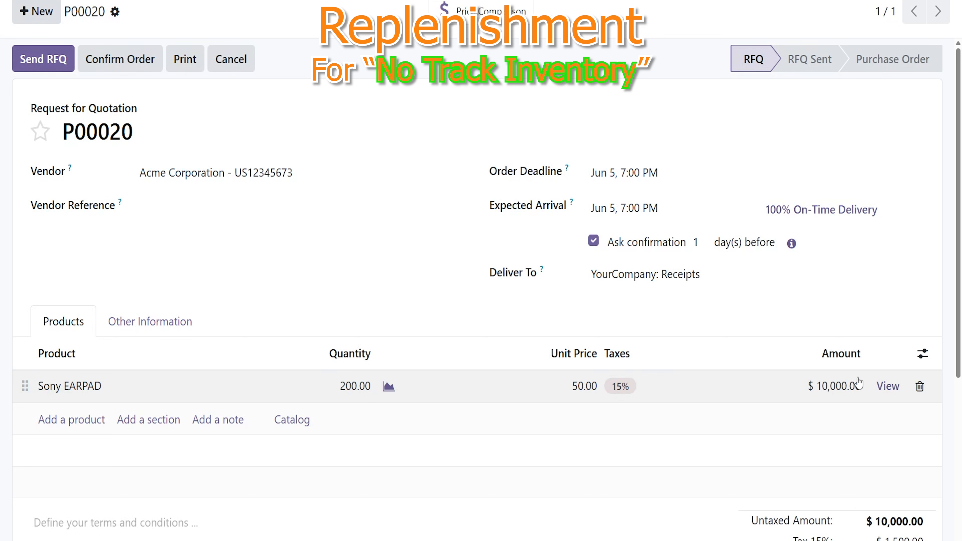
{"action": "scroll", "coordinate": [814, 431], "scroll_direction": "down", "scroll_amount": 4}
{"action": "scroll", "coordinate": [754, 428], "scroll_direction": "up", "scroll_amount": 4}
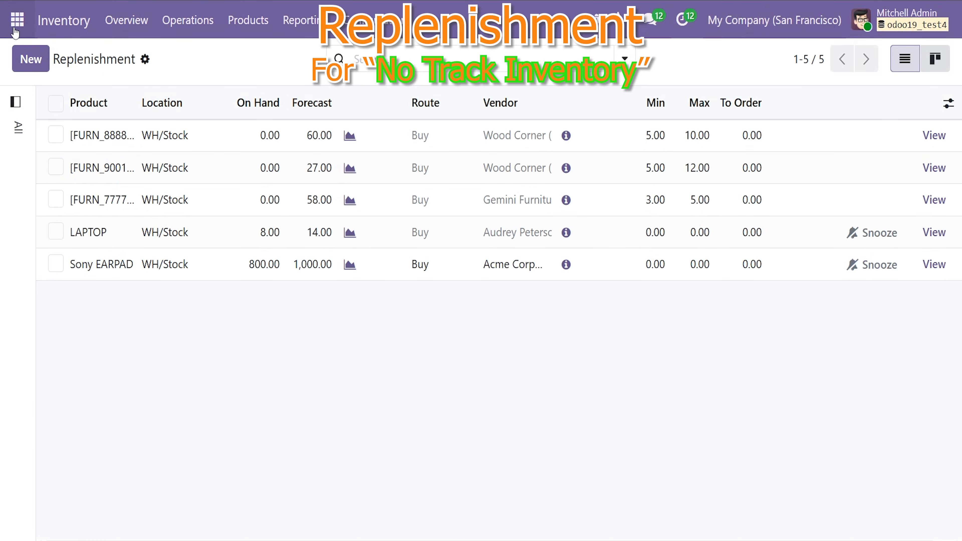
- Switch to the Purchase app, filter the requests for quotation to New and open Acme Corporation's P00020
{"action": "left_click", "coordinate": [17, 19]}
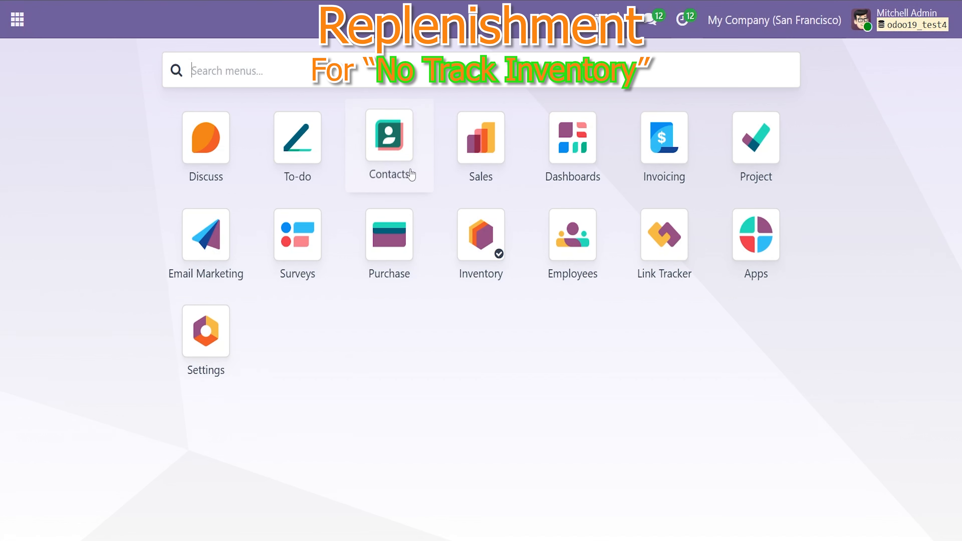
{"action": "left_click", "coordinate": [384, 252]}
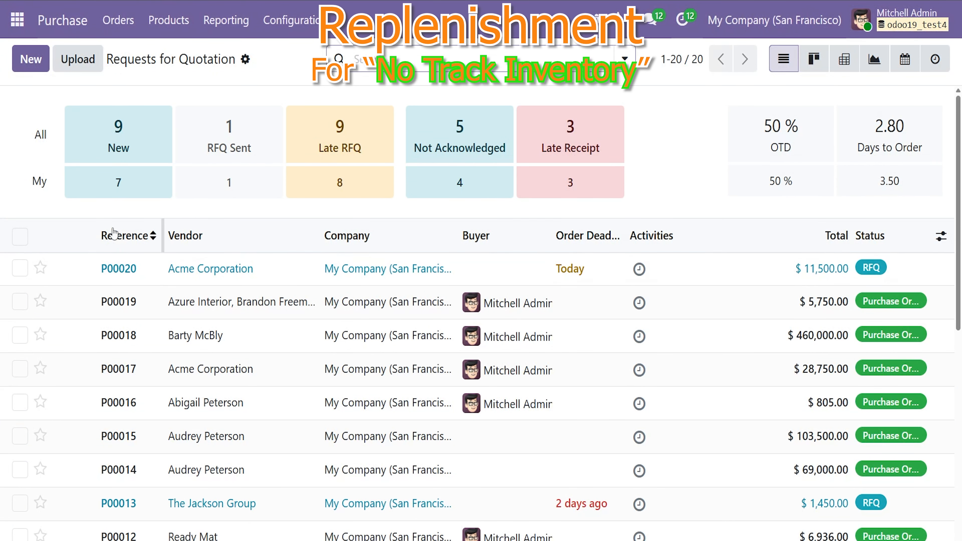
{"action": "left_click", "coordinate": [241, 155]}
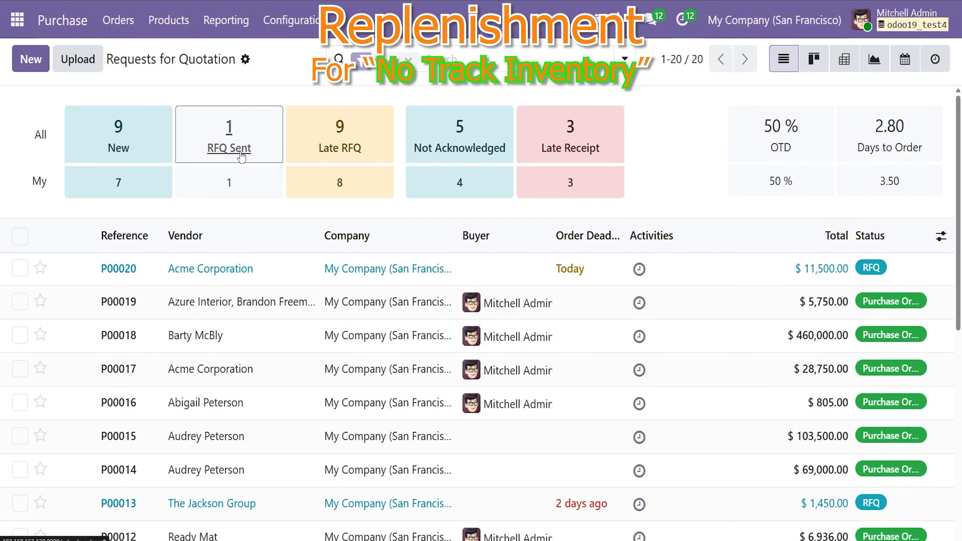
{"action": "left_click", "coordinate": [167, 136]}
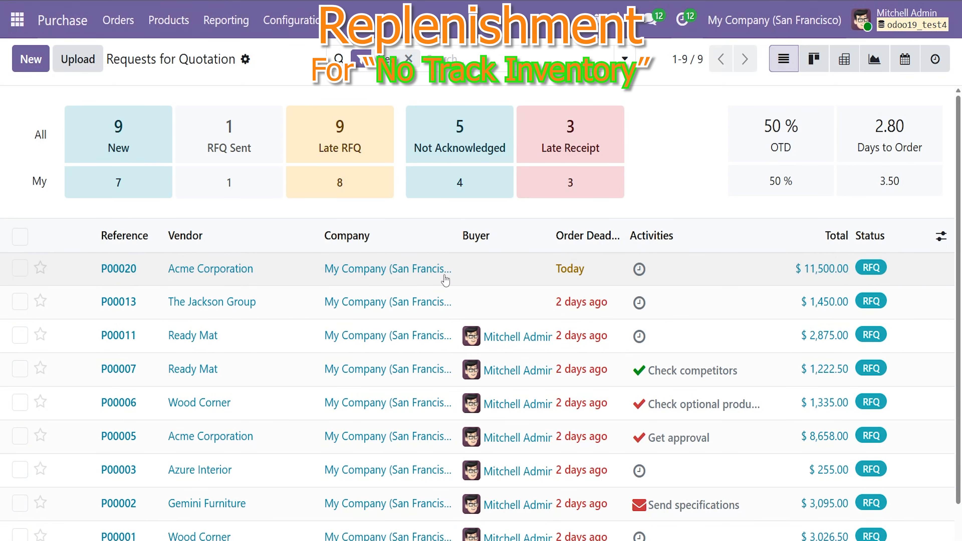
{"action": "left_click", "coordinate": [190, 270]}
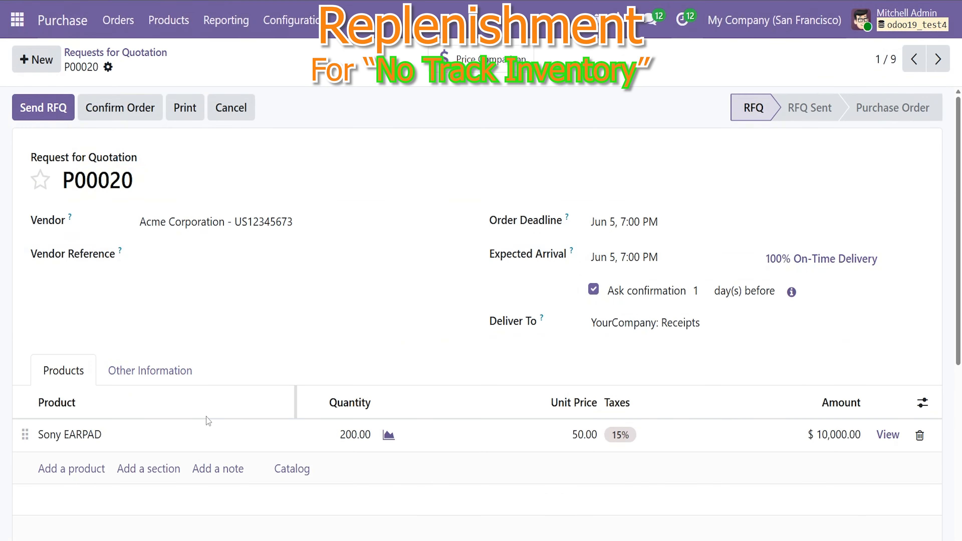
- Confirm the Sony EARPAD purchase order P00020 and validate the receipt of its 200 units
{"action": "scroll", "coordinate": [84, 340], "scroll_direction": "down", "scroll_amount": 2}
{"action": "scroll", "coordinate": [622, 346], "scroll_direction": "up", "scroll_amount": 2}
{"action": "left_click", "coordinate": [121, 110]}
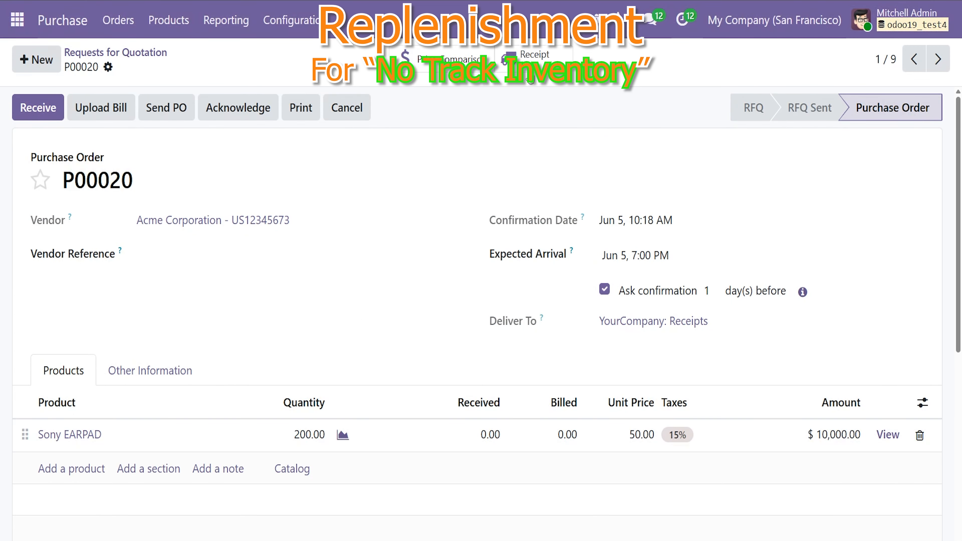
{"action": "left_click", "coordinate": [42, 114]}
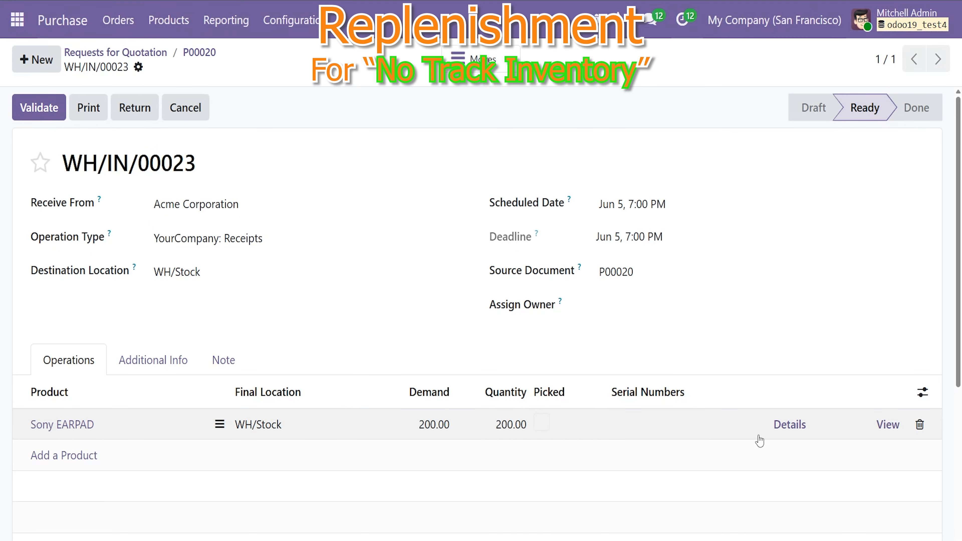
{"action": "left_click", "coordinate": [39, 107]}
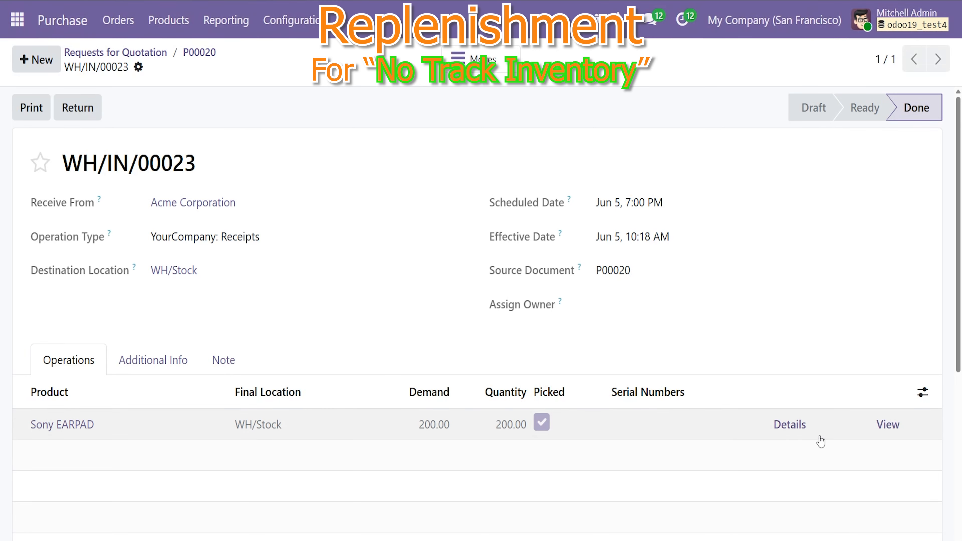
- Check the receipt's detailed operations for Sony EARPAD and open its list of moves
{"action": "left_click", "coordinate": [788, 425]}
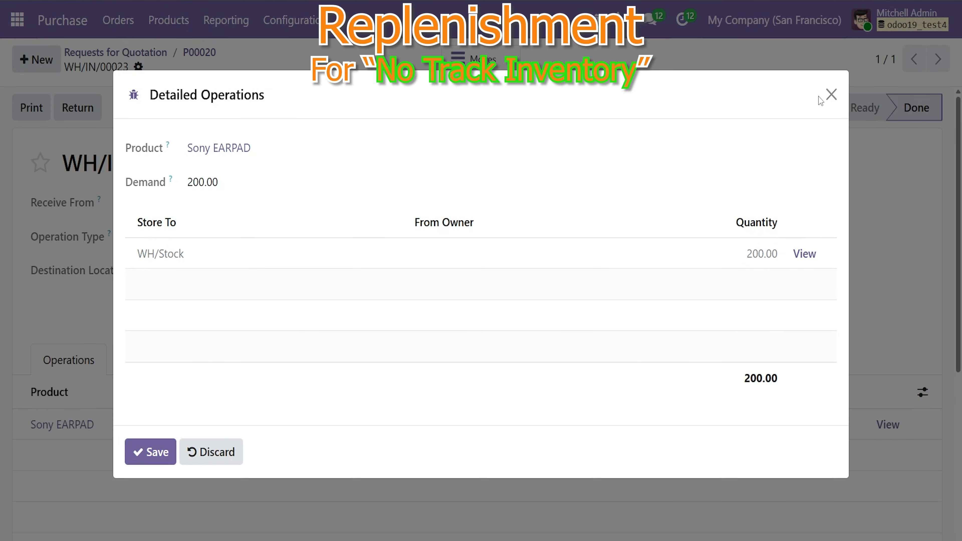
{"action": "left_click", "coordinate": [829, 96]}
{"action": "left_click", "coordinate": [470, 59]}
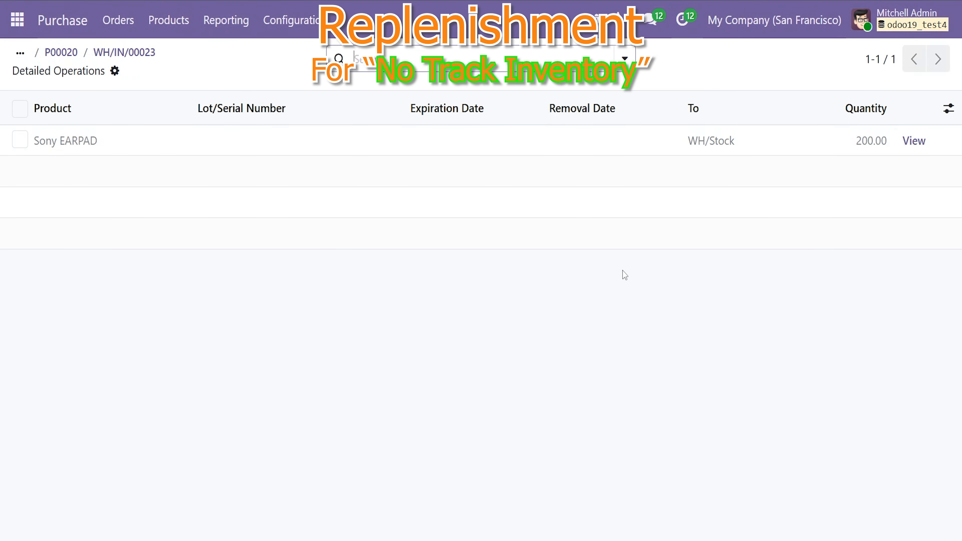
- Return from the move list to the Sony EARPAD receipt and check its reference and status
{"action": "left_click", "coordinate": [145, 53]}
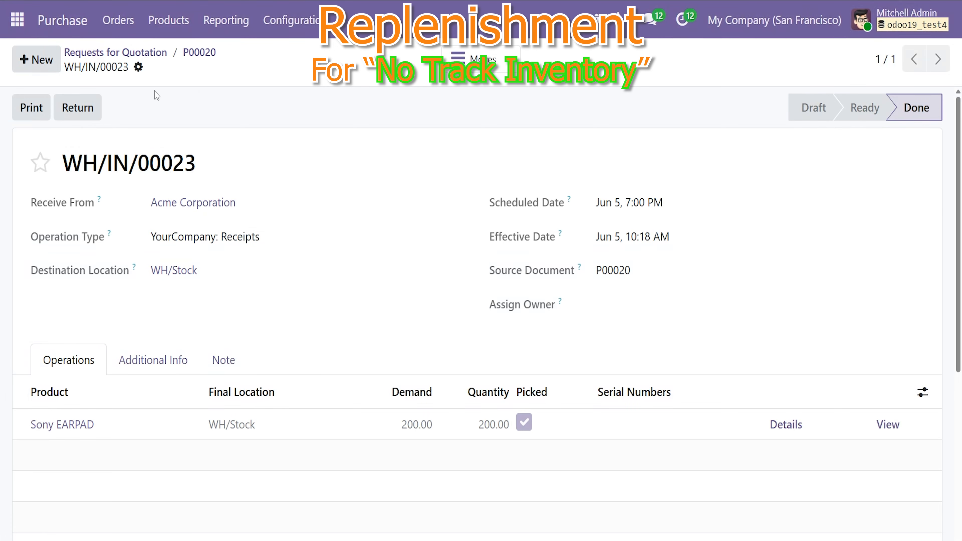
{"action": "left_click_drag", "start_coordinate": [73, 67], "coordinate": [116, 65]}
{"action": "left_click", "coordinate": [500, 366]}
- Switch to the Inventory app, search the products for "ear" and check Sony EARPAD's quantity on hand
{"action": "left_click", "coordinate": [15, 21]}
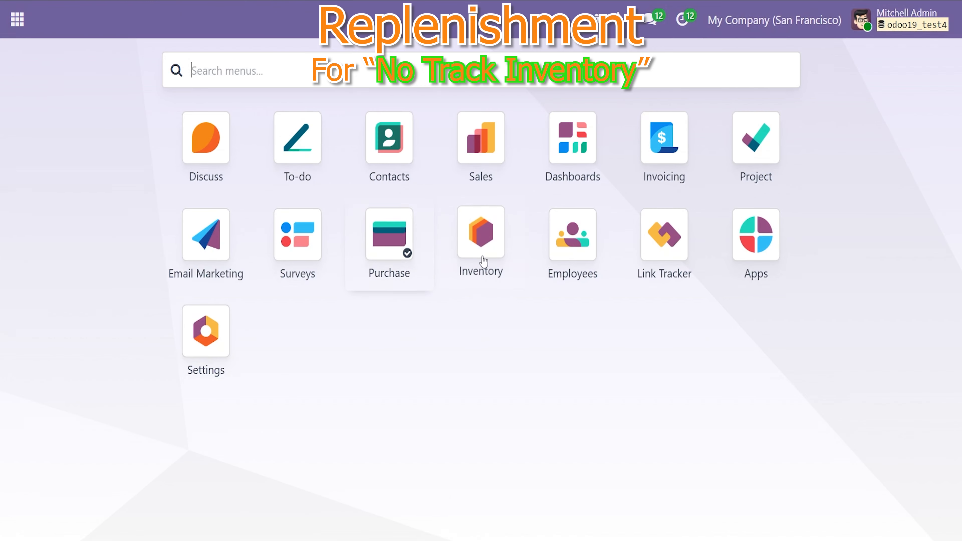
{"action": "left_click", "coordinate": [482, 247]}
{"action": "left_click", "coordinate": [248, 20]}
{"action": "left_click", "coordinate": [257, 61]}
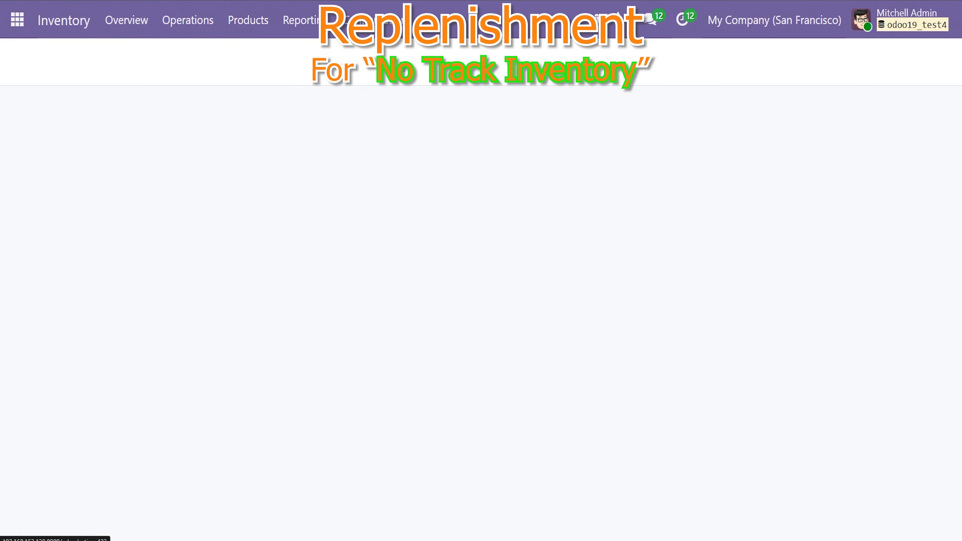
{"action": "type", "text": "ear"}
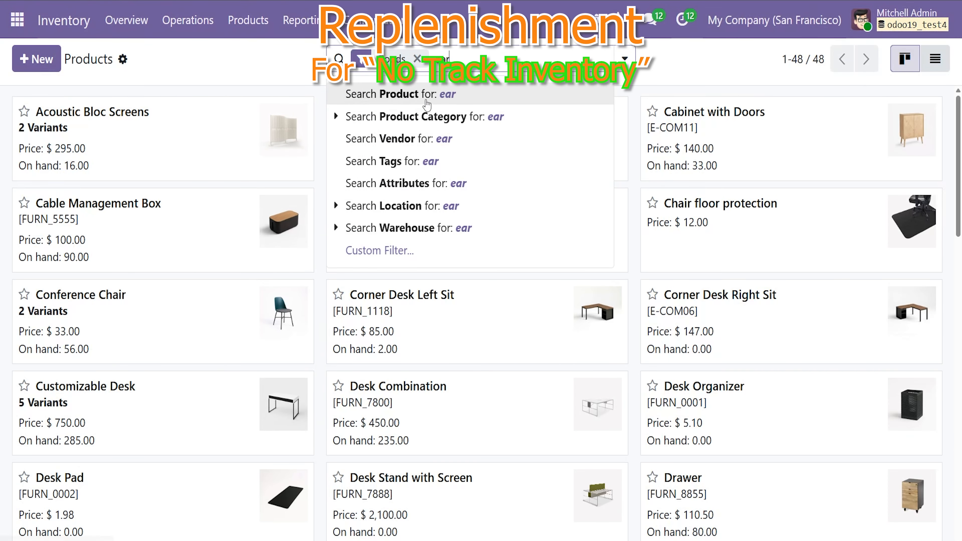
{"action": "left_click", "coordinate": [427, 100]}
{"action": "left_click", "coordinate": [140, 149]}
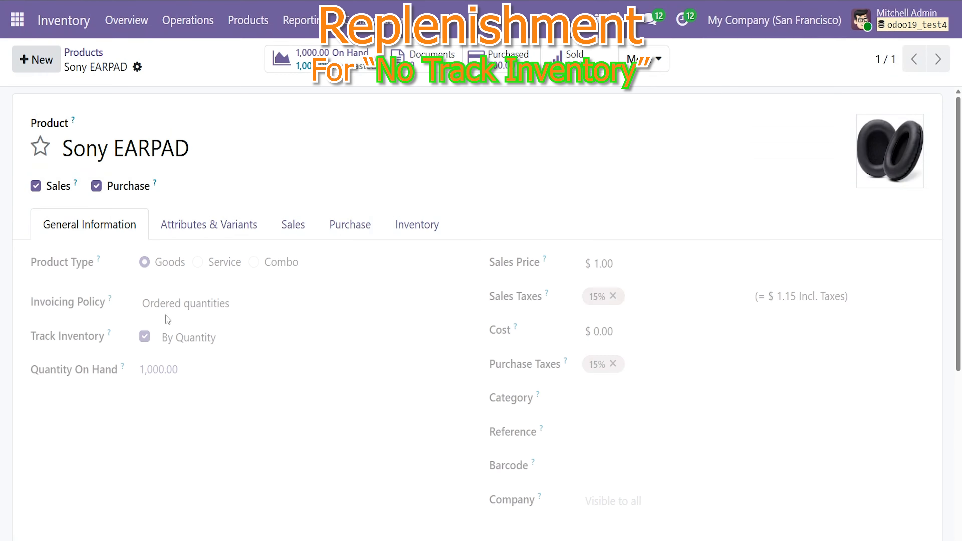
{"action": "left_click", "coordinate": [156, 373]}
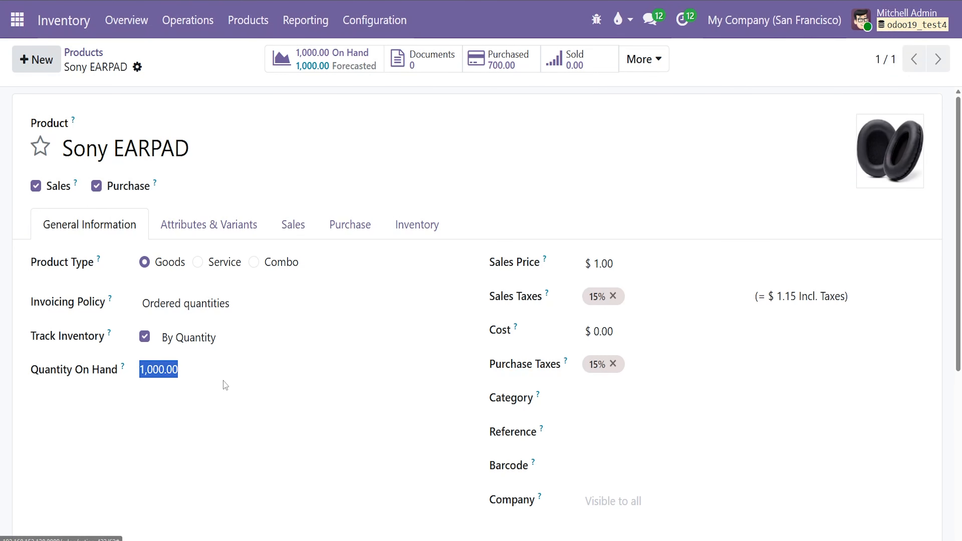
- Open Replenishment, clear the default filters and add a new line for Sony 1000X The ColleXion
{"action": "left_click", "coordinate": [84, 31]}
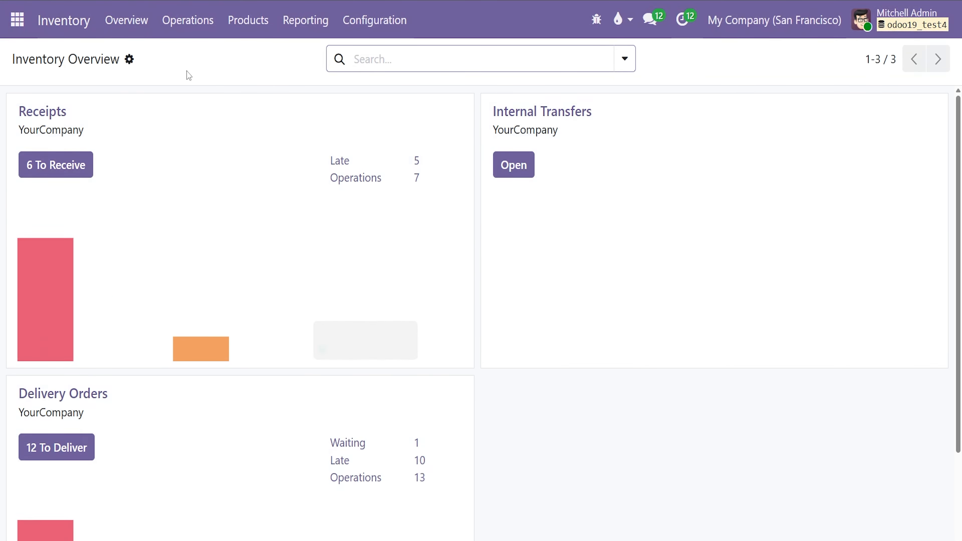
{"action": "left_click", "coordinate": [187, 24]}
{"action": "left_click", "coordinate": [220, 247]}
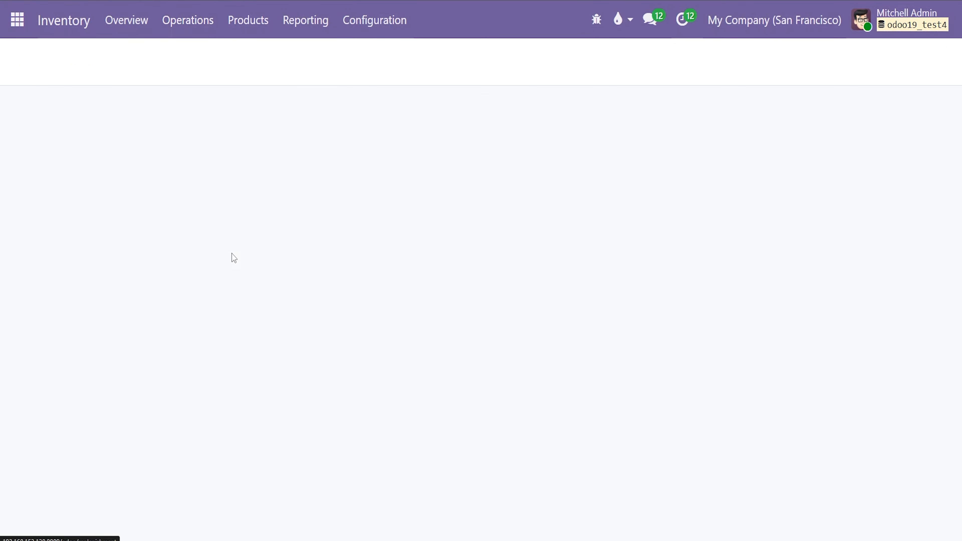
{"action": "left_click", "coordinate": [435, 59]}
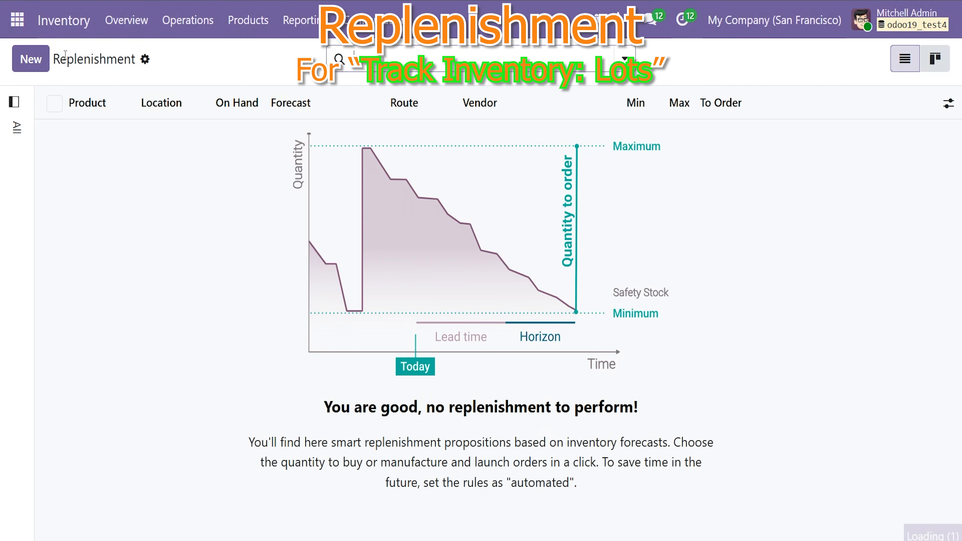
{"action": "left_click", "coordinate": [30, 58]}
{"action": "left_click", "coordinate": [96, 298]}
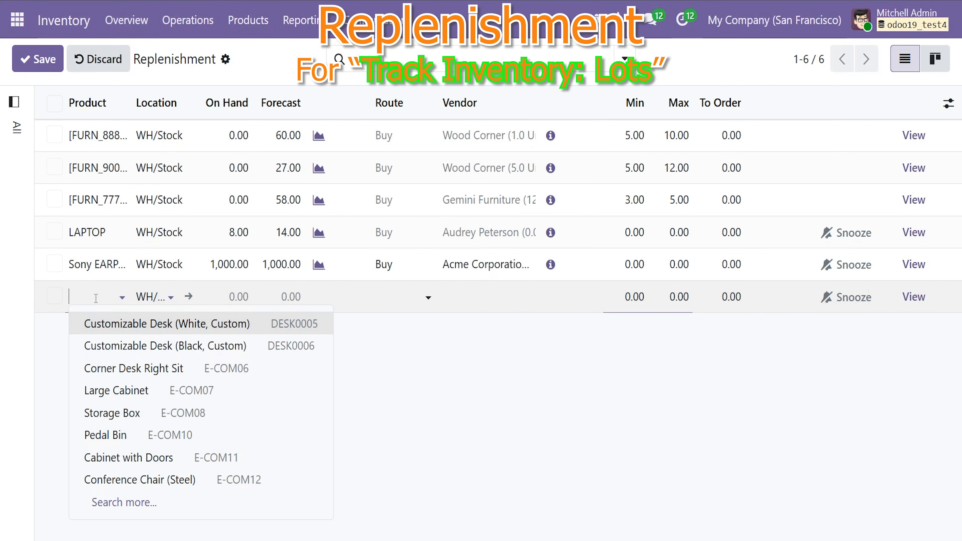
{"action": "type", "text": "sony"}
{"action": "left_click", "coordinate": [157, 179]}
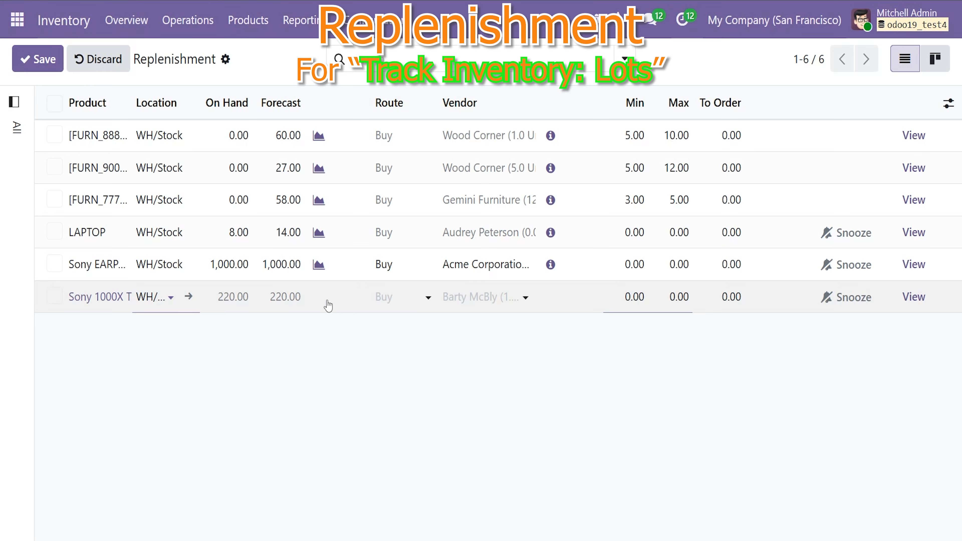
- Set the Sony 1000X line's route to Buy, pick its listed vendor, enter 30 to order and save the line
{"action": "left_click", "coordinate": [393, 299]}
{"action": "left_click", "coordinate": [403, 323]}
{"action": "left_click", "coordinate": [490, 297]}
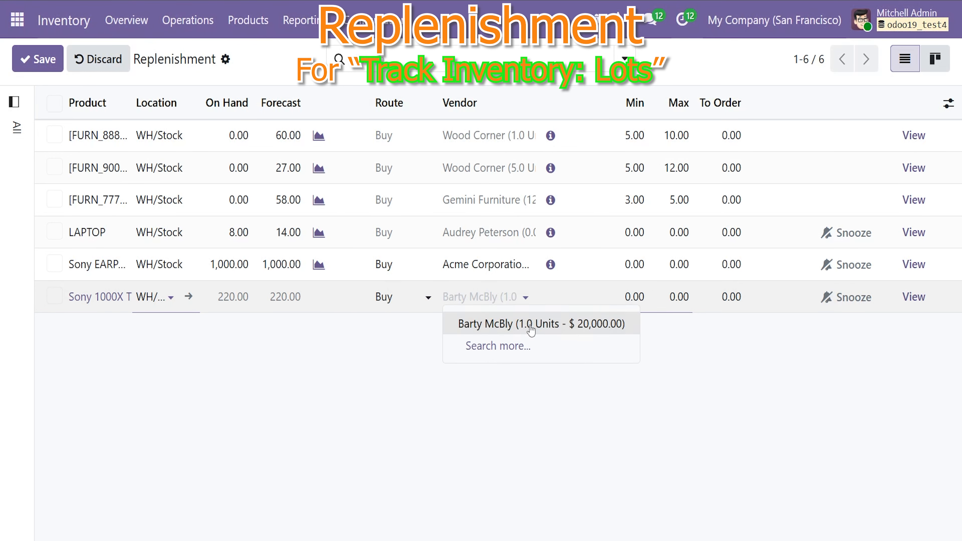
{"action": "left_click", "coordinate": [531, 324]}
{"action": "left_click", "coordinate": [729, 297]}
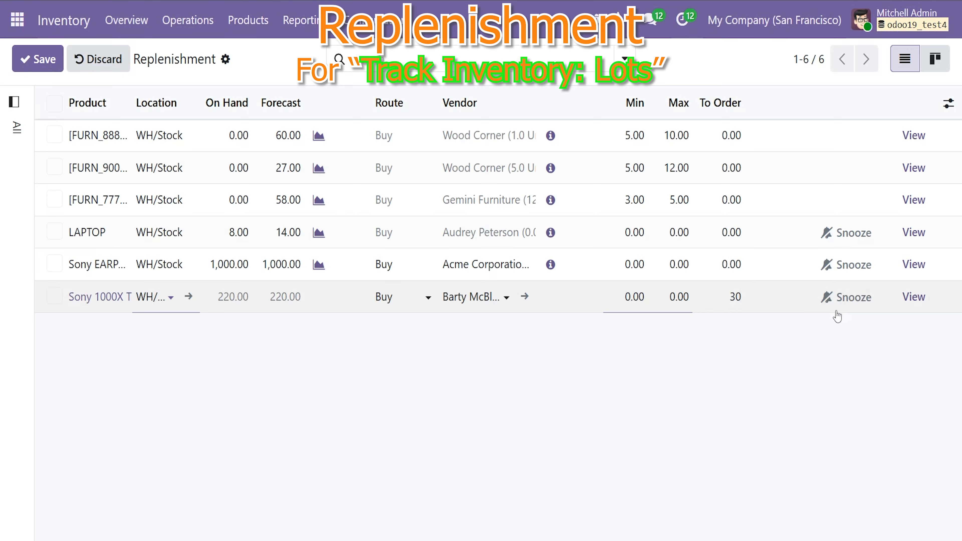
{"action": "left_click", "coordinate": [781, 356]}
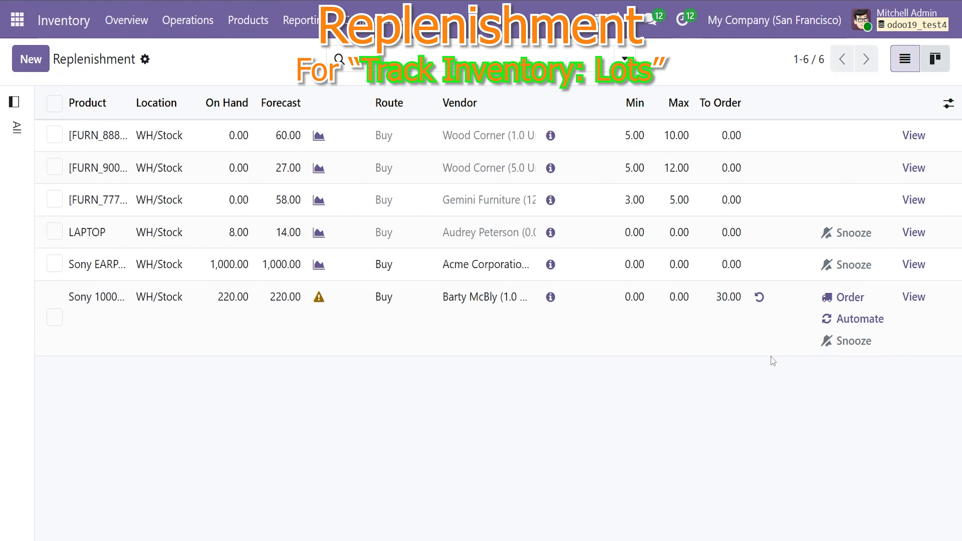
- Order the 30 units of Sony 1000X The ColleXion and review the generated request for quotation
{"action": "left_click", "coordinate": [848, 297]}
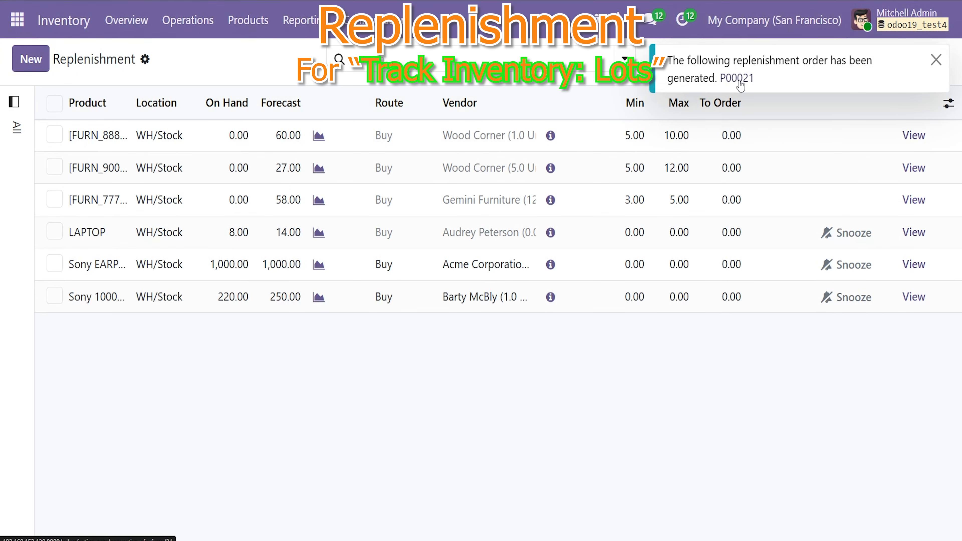
{"action": "left_click", "coordinate": [740, 87]}
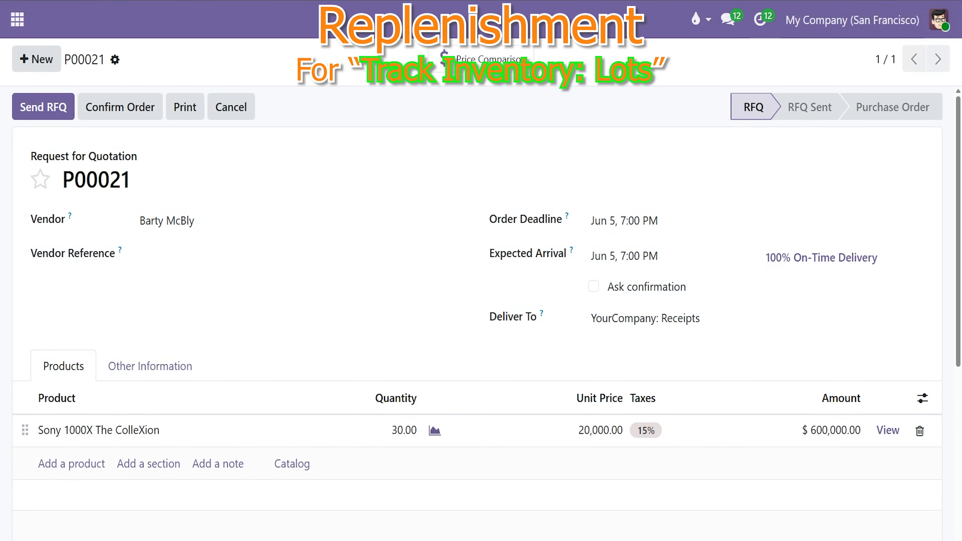
{"action": "left_click_drag", "start_coordinate": [129, 179], "coordinate": [87, 178]}
{"action": "left_click", "coordinate": [97, 181]}
- Confirm the Sony 1000X purchase order and try to validate its receipt without a lot number
{"action": "left_click", "coordinate": [130, 113]}
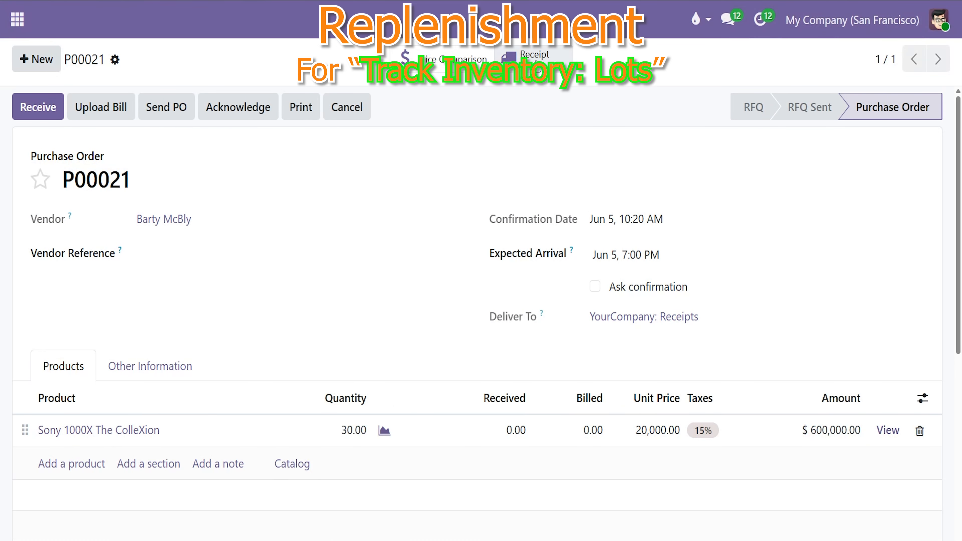
{"action": "left_click", "coordinate": [38, 112]}
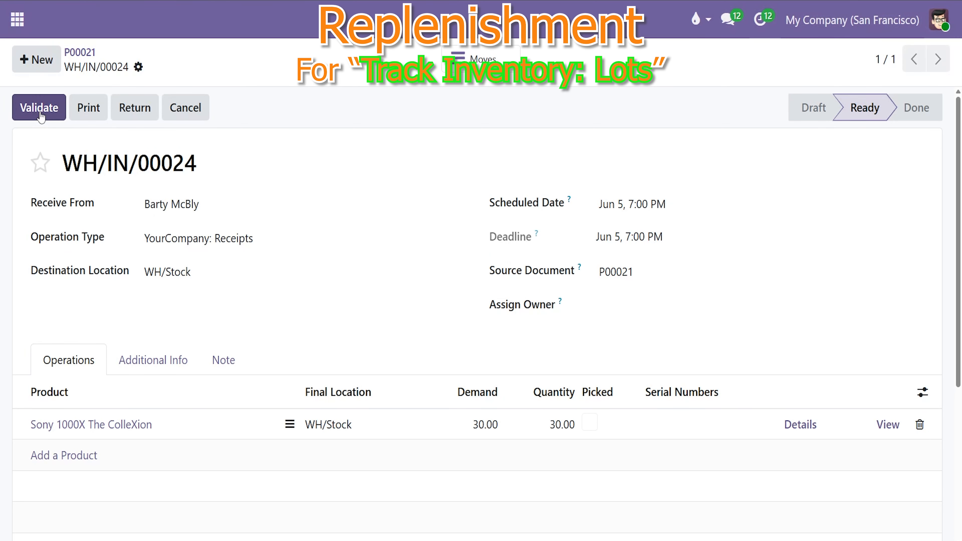
{"action": "left_click", "coordinate": [39, 110]}
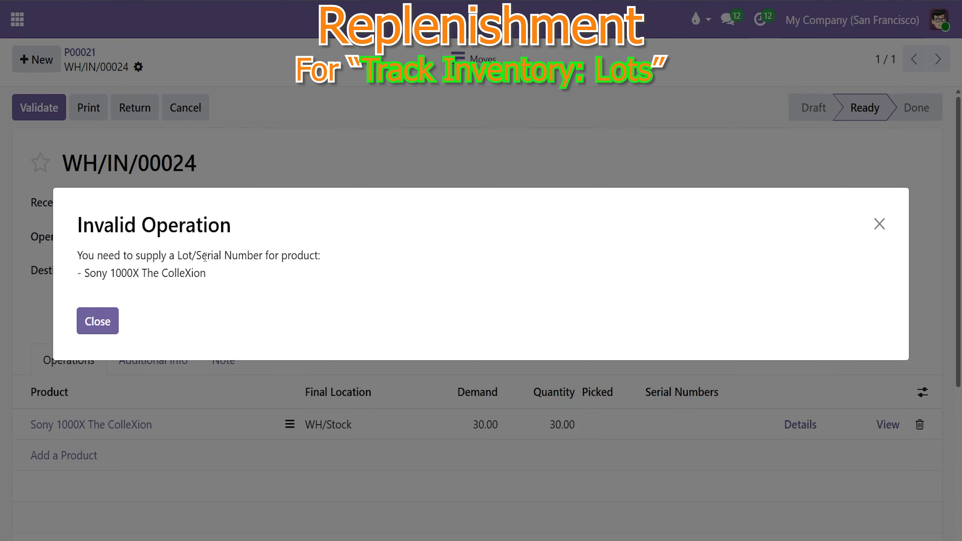
{"action": "left_click_drag", "start_coordinate": [175, 256], "coordinate": [251, 256]}
{"action": "left_click", "coordinate": [101, 324]}
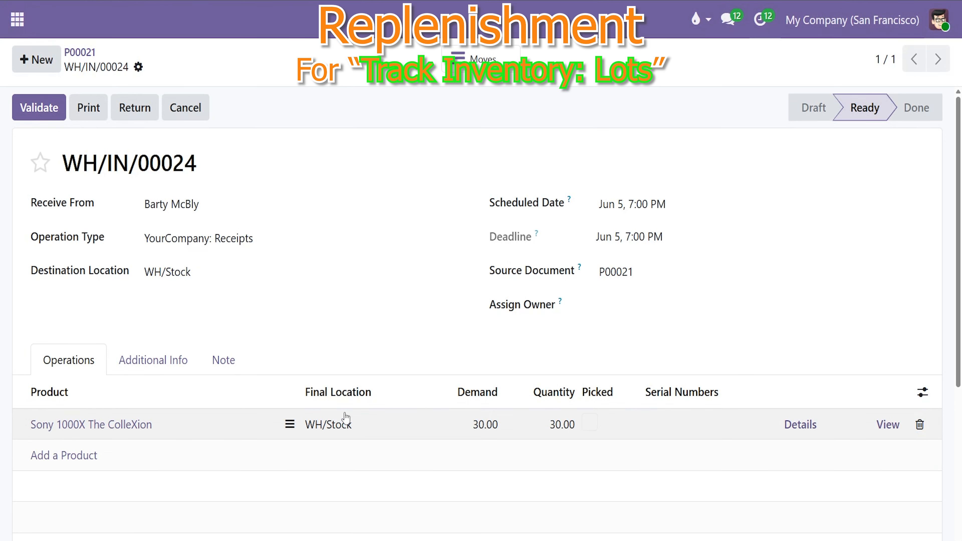
- Generate a new lot number for the received Sony 1000X with 30 units per lot and save the detailed operations
{"action": "left_click", "coordinate": [803, 432]}
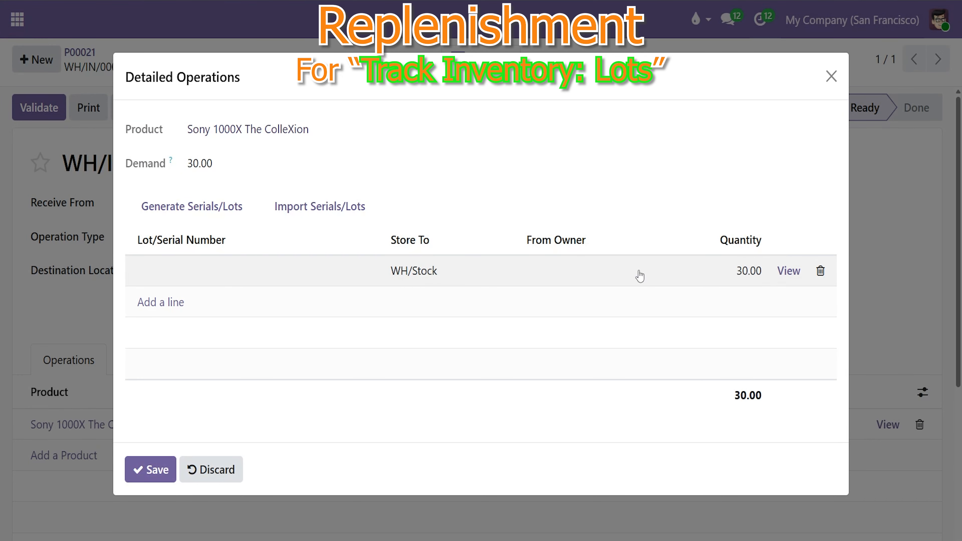
{"action": "left_click", "coordinate": [239, 209]}
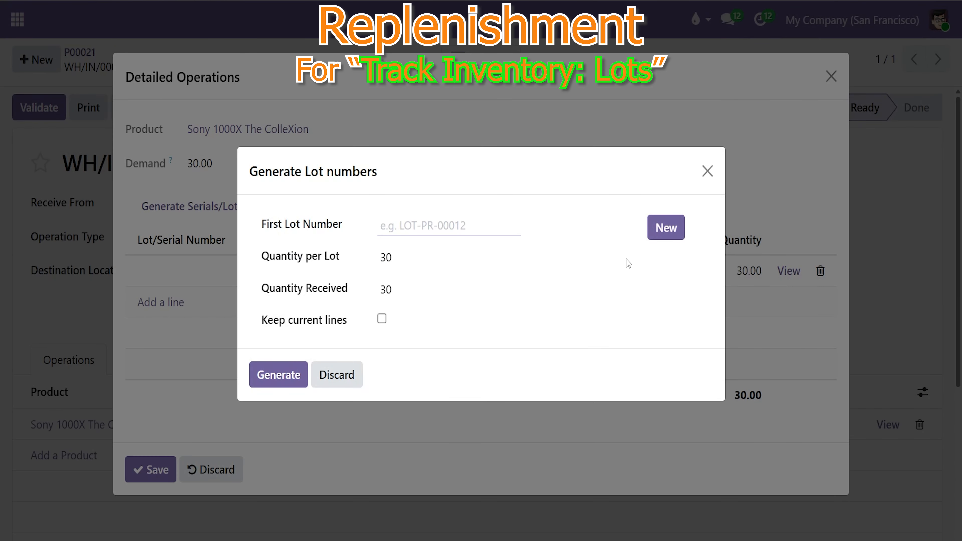
{"action": "left_click", "coordinate": [666, 227]}
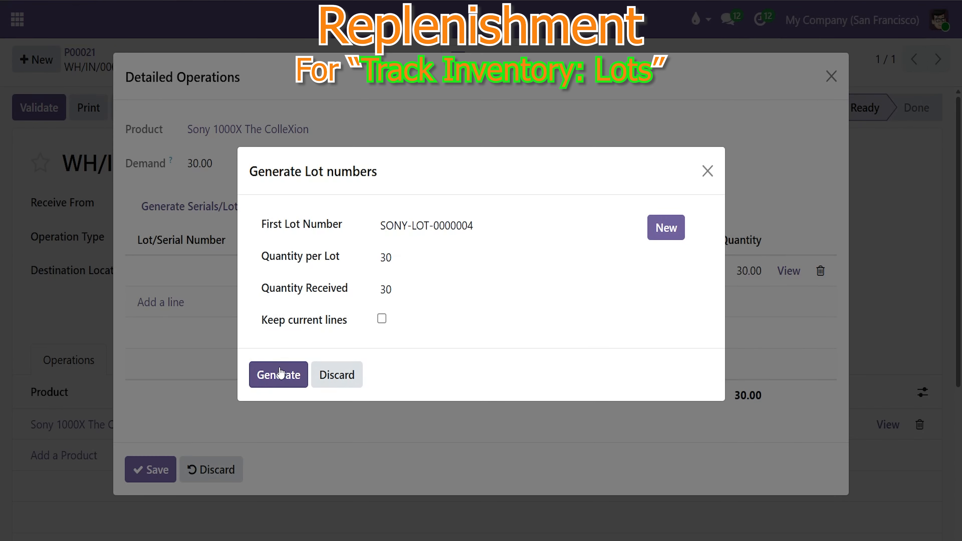
{"action": "left_click", "coordinate": [279, 377]}
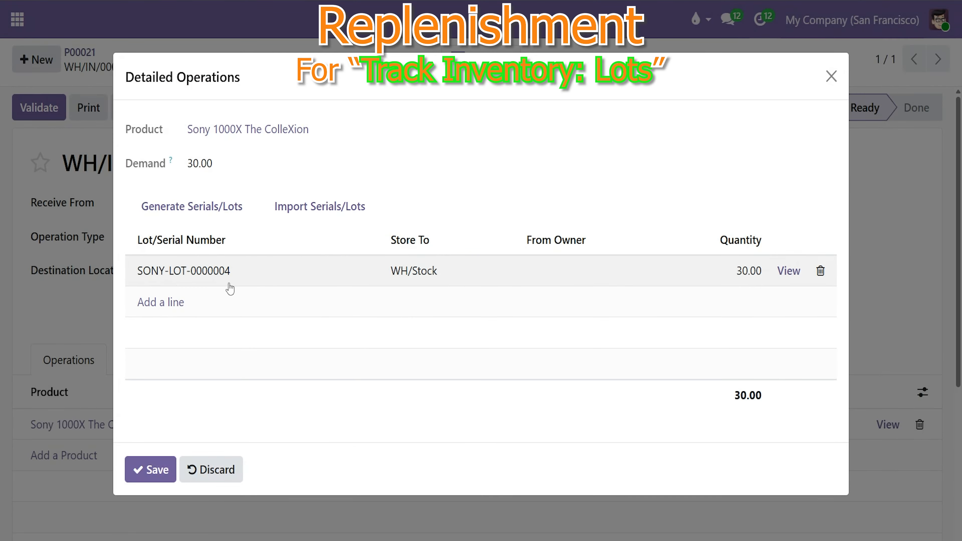
{"action": "left_click", "coordinate": [150, 469]}
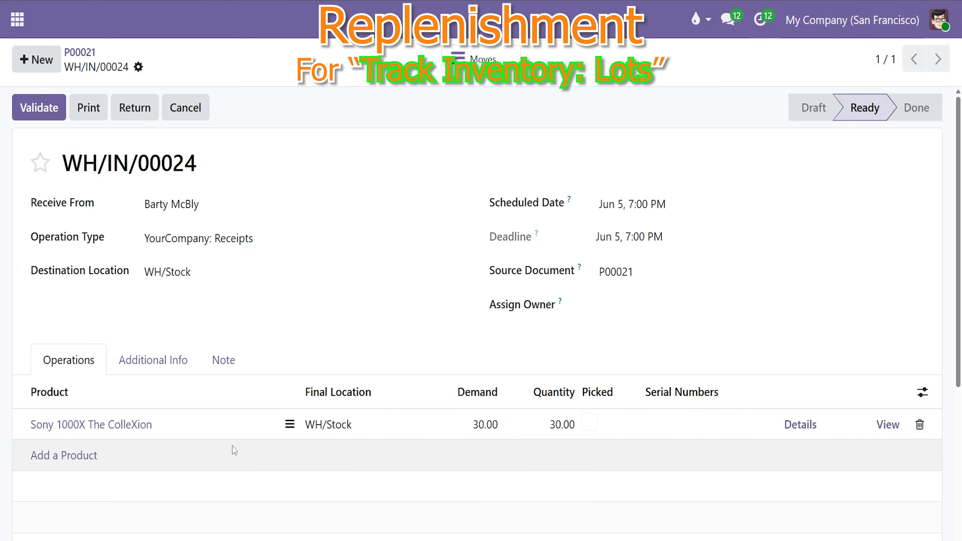
- Validate the receipt of 30 Sony 1000X units and check its traceability report
{"action": "left_click", "coordinate": [47, 112]}
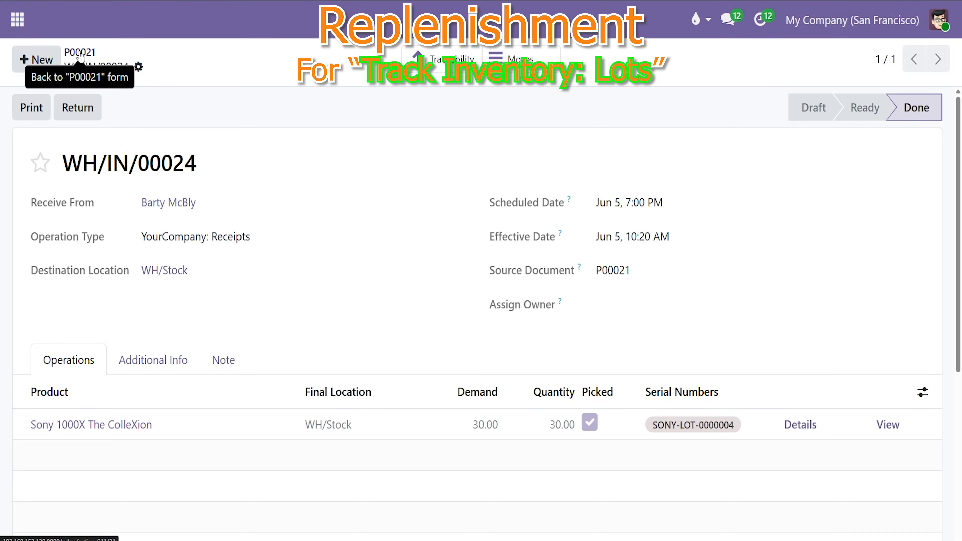
{"action": "left_click", "coordinate": [440, 61]}
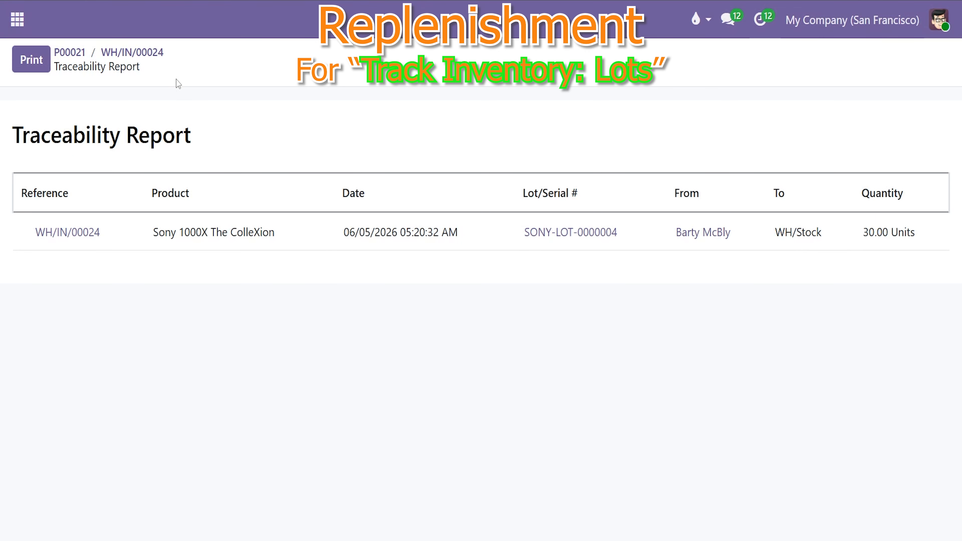
{"action": "left_click", "coordinate": [144, 52]}
{"action": "left_click_drag", "start_coordinate": [64, 66], "coordinate": [117, 68]}
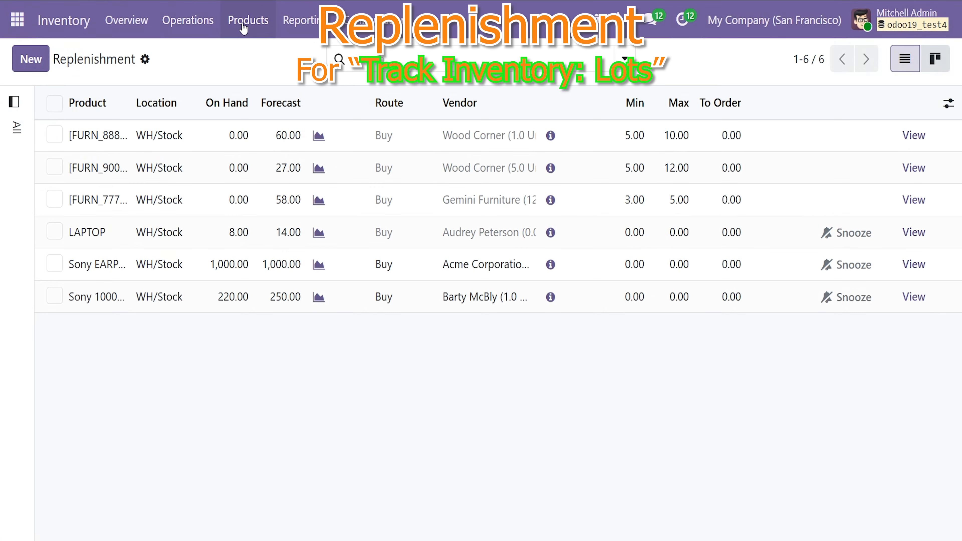
- Search the inventory products for "sony" to check Sony 1000X The ColleXion's on-hand quantity, clearing the search when done
{"action": "left_click", "coordinate": [248, 19]}
{"action": "left_click", "coordinate": [255, 60]}
{"action": "left_click", "coordinate": [476, 59]}
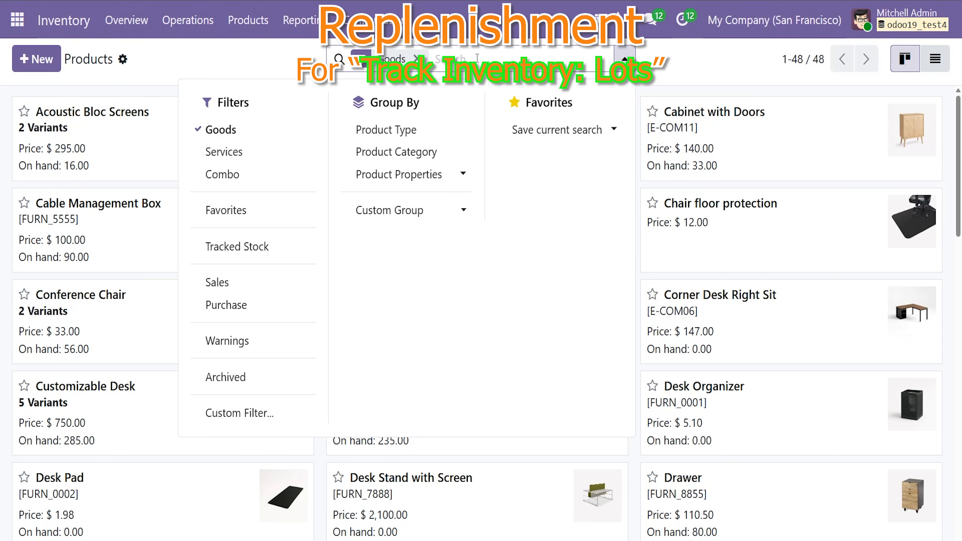
{"action": "type", "text": "sony"}
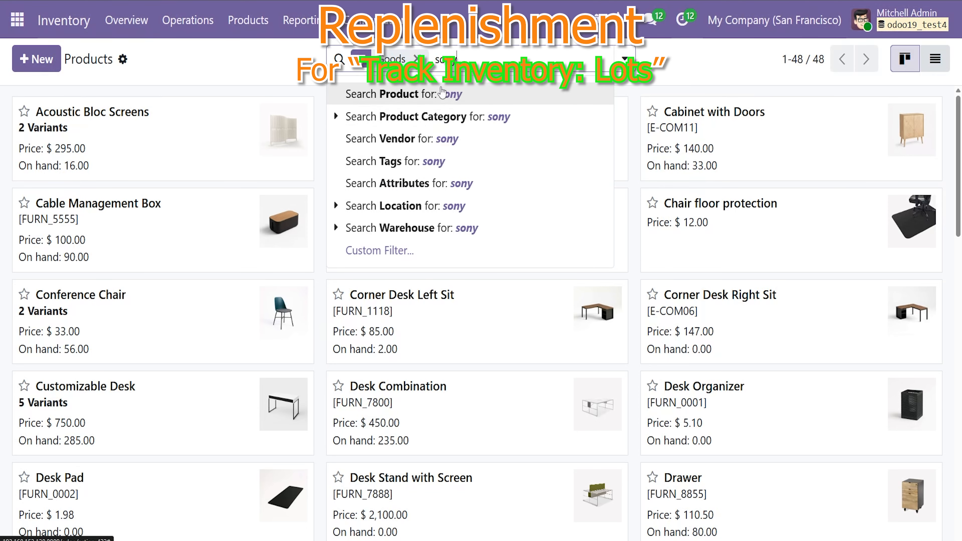
{"action": "key", "text": "Return"}
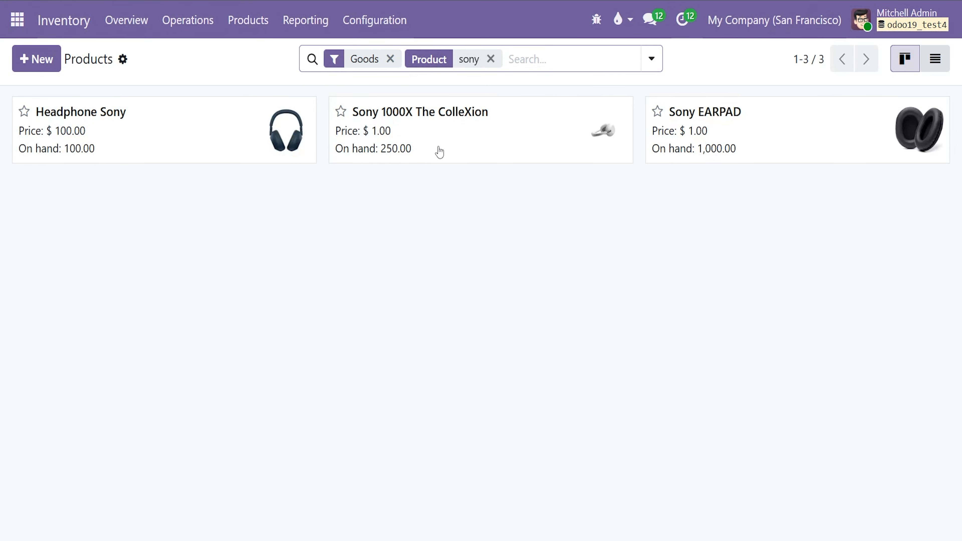
{"action": "left_click", "coordinate": [490, 58]}
- Open Replenishment and add a new line for MacBook Pro 16 inch M5 Pro 2026
{"action": "left_click", "coordinate": [191, 21]}
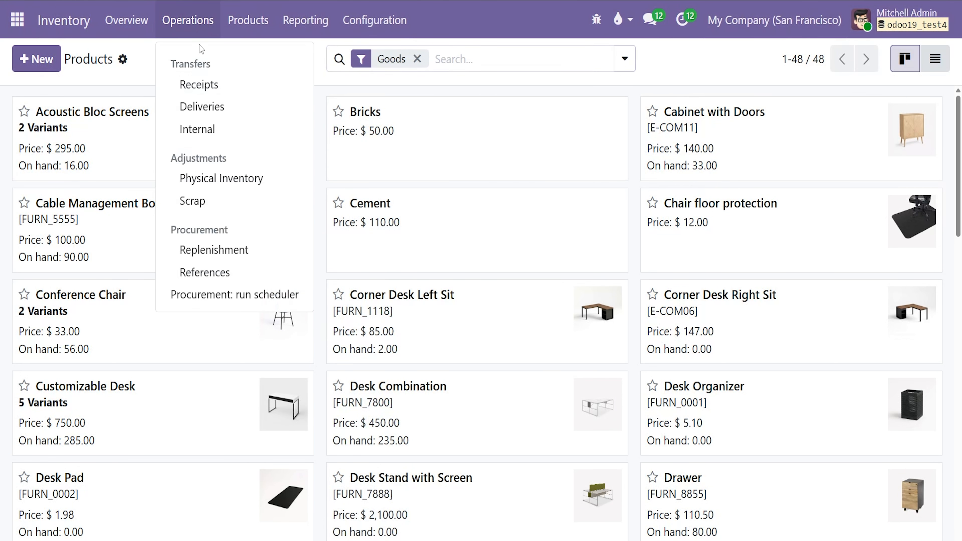
{"action": "left_click", "coordinate": [232, 248]}
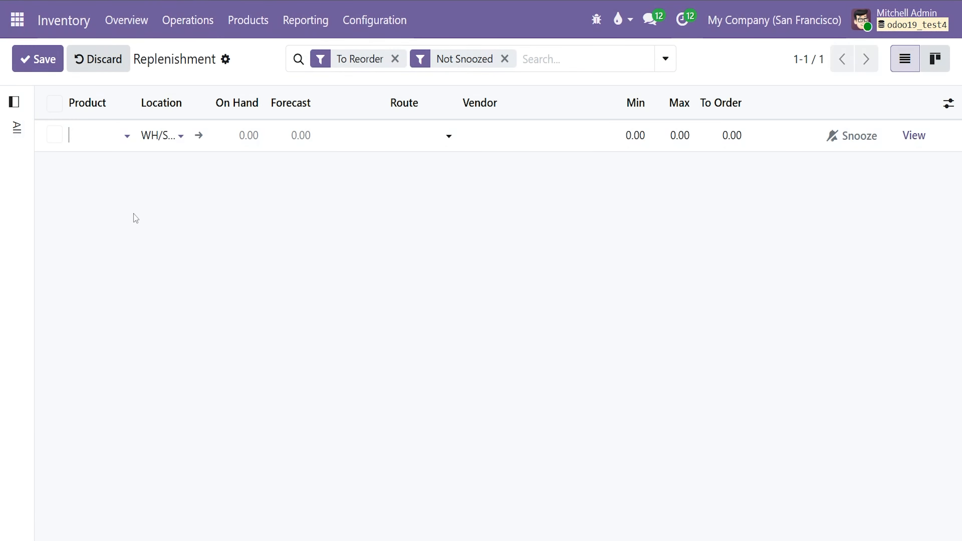
{"action": "type", "text": "mac"}
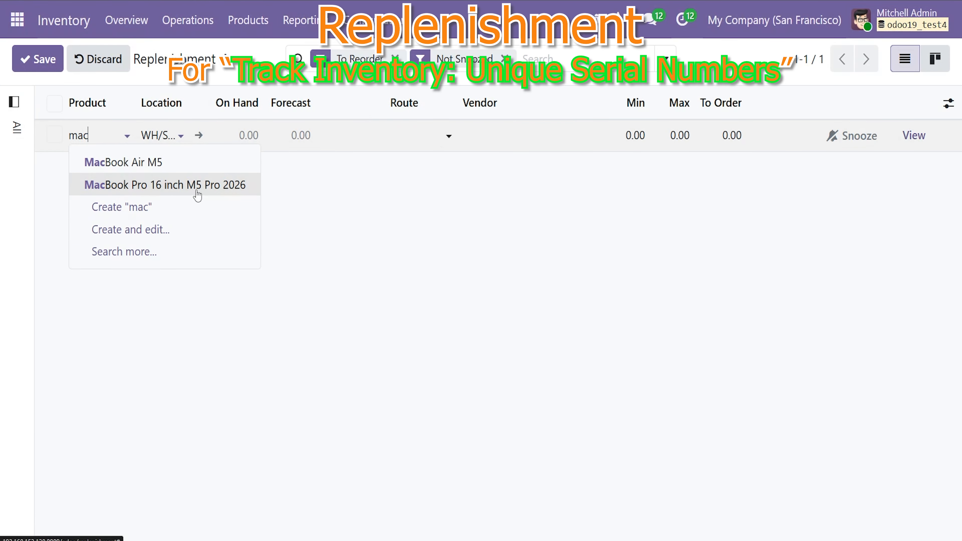
{"action": "left_click", "coordinate": [176, 186]}
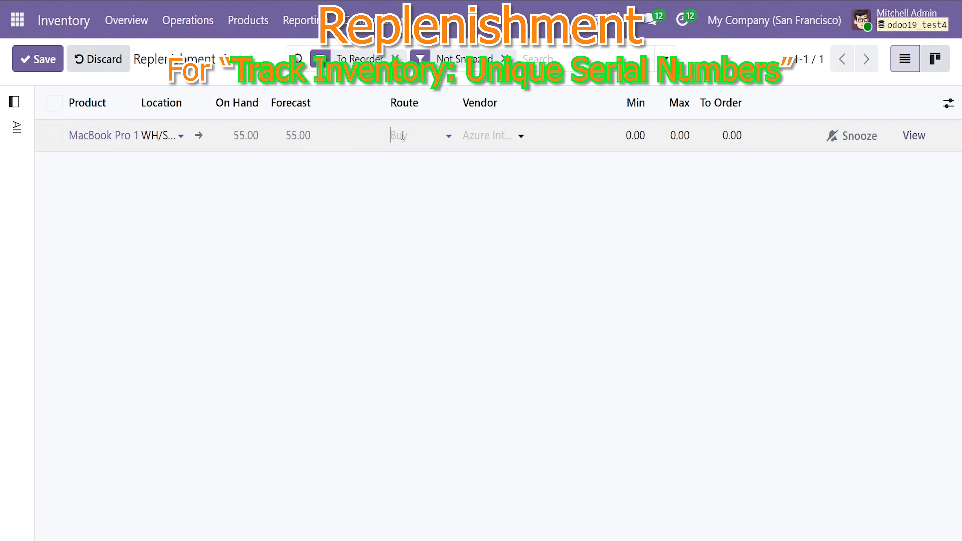
- Set Azure Interior as the MacBook Pro line's vendor, set the quantity to order to 5, and place the order
{"action": "left_click", "coordinate": [487, 136]}
{"action": "left_click", "coordinate": [511, 167]}
{"action": "left_click", "coordinate": [730, 137]}
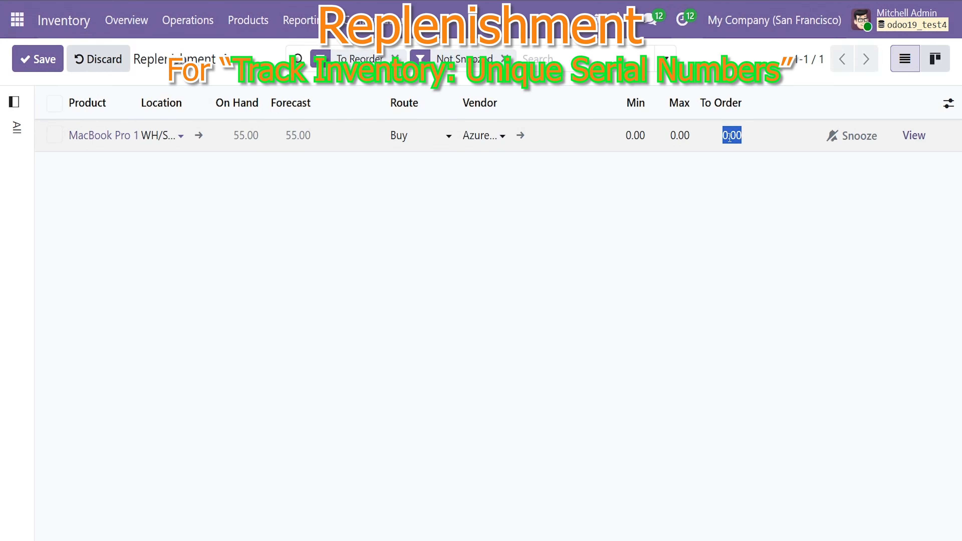
{"action": "type", "text": "5"}
{"action": "key", "text": "Return"}
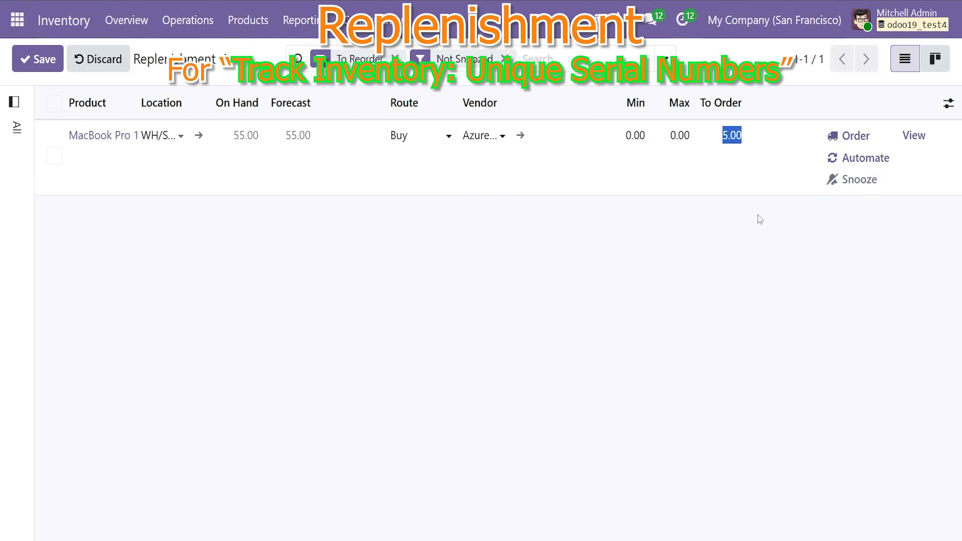
{"action": "left_click", "coordinate": [855, 136]}
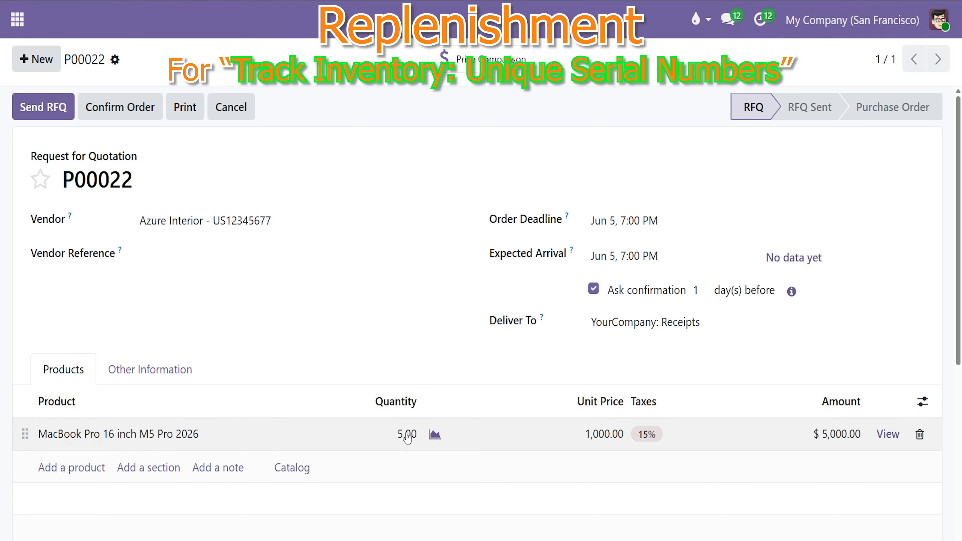
- Confirm the MacBook Pro request for quotation as a purchase order and open its receipt
{"action": "left_click_drag", "start_coordinate": [142, 188], "coordinate": [61, 185]}
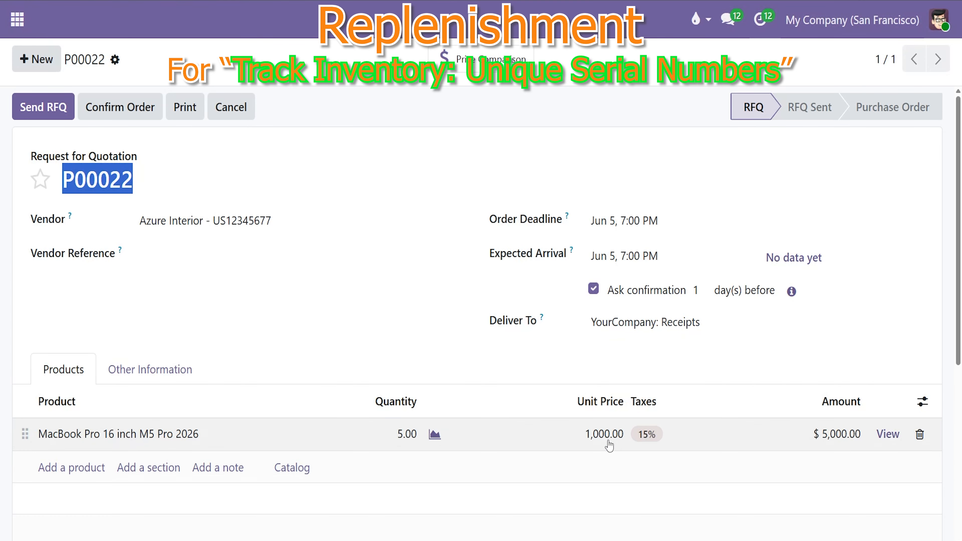
{"action": "left_click", "coordinate": [120, 107]}
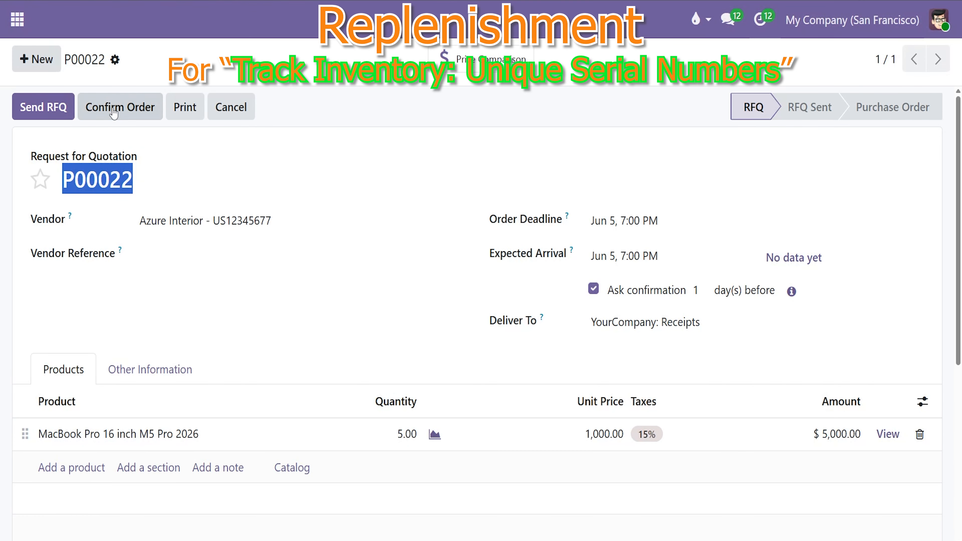
{"action": "left_click", "coordinate": [38, 107]}
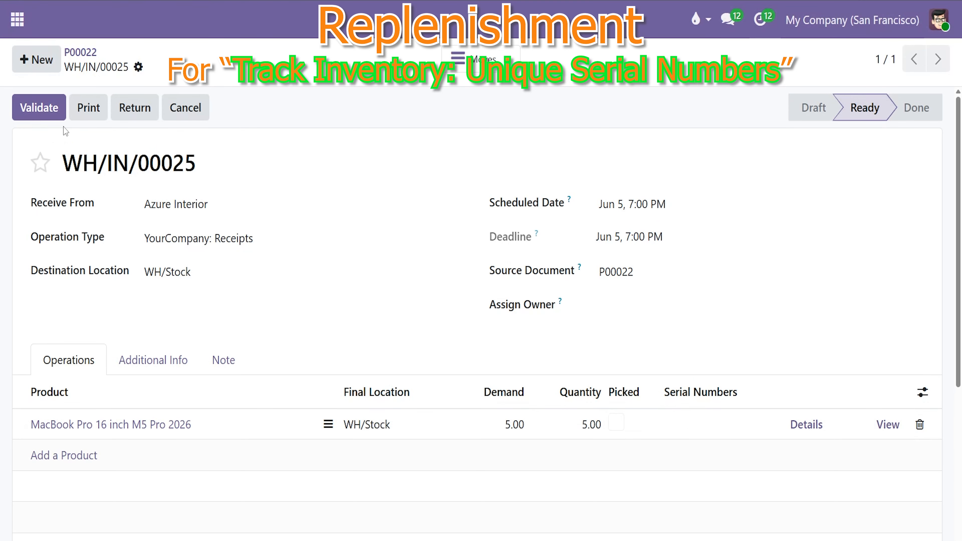
- Generate 5 new serial numbers for the received MacBook Pro units and save the detailed operations
{"action": "left_click", "coordinate": [57, 114]}
{"action": "left_click", "coordinate": [98, 321]}
{"action": "left_click", "coordinate": [806, 425]}
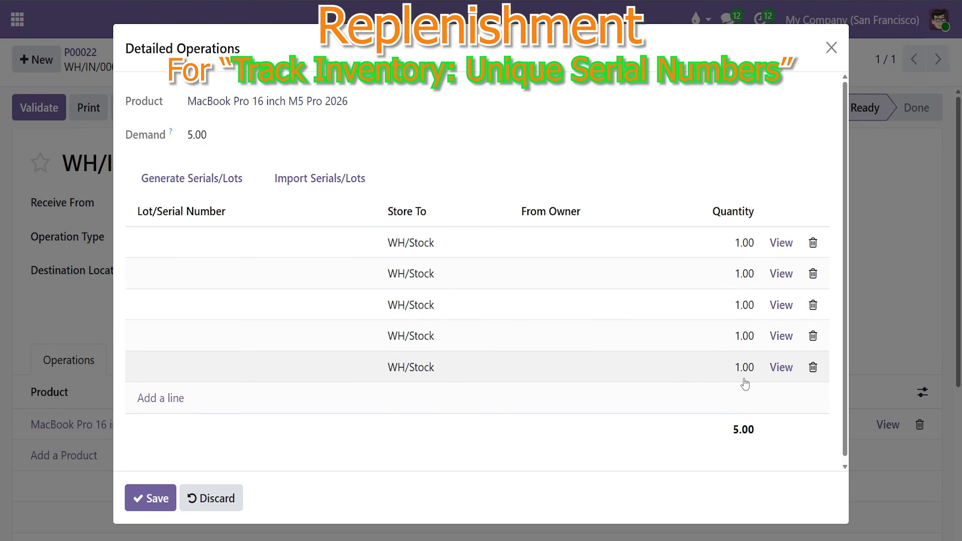
{"action": "left_click_drag", "start_coordinate": [731, 430], "coordinate": [762, 439]}
{"action": "left_click", "coordinate": [192, 178]}
{"action": "left_click", "coordinate": [666, 243]}
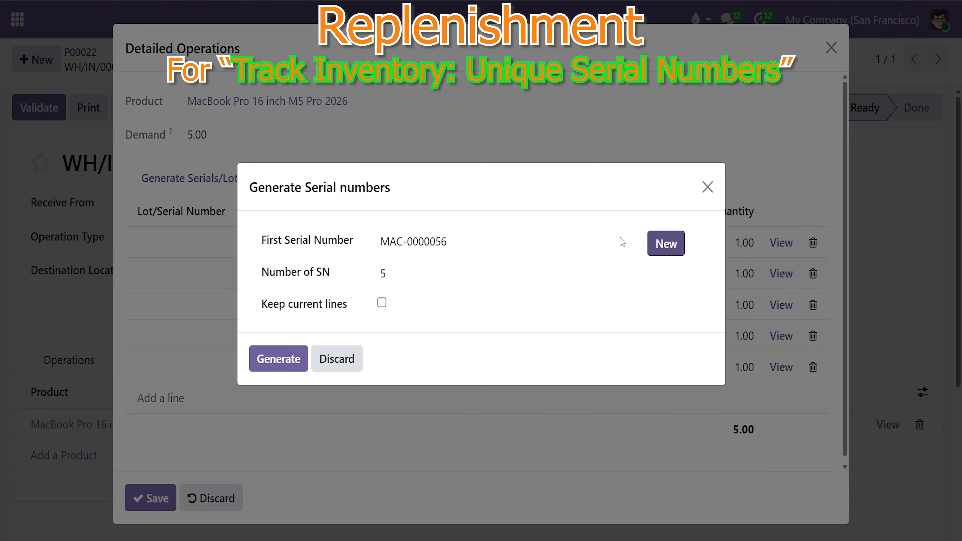
{"action": "left_click", "coordinate": [265, 358]}
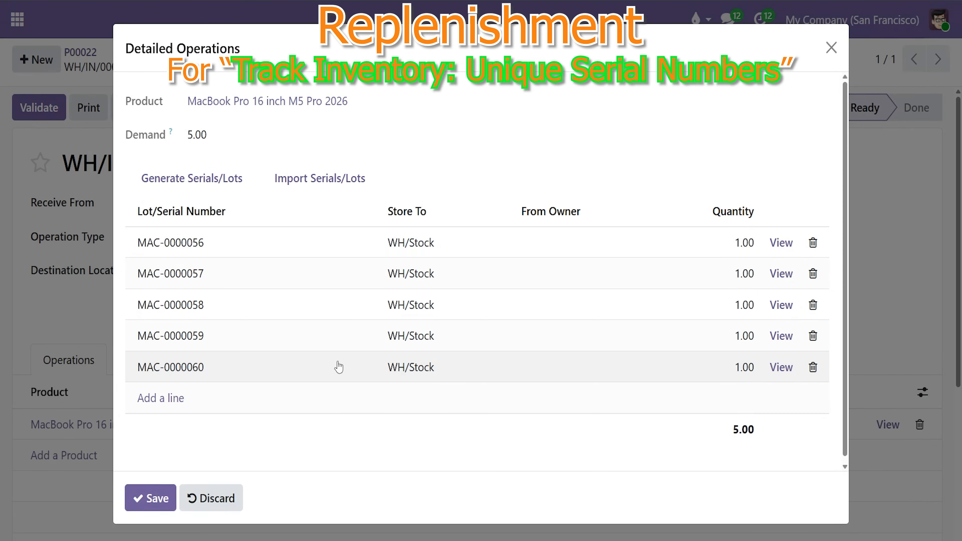
{"action": "left_click", "coordinate": [152, 501]}
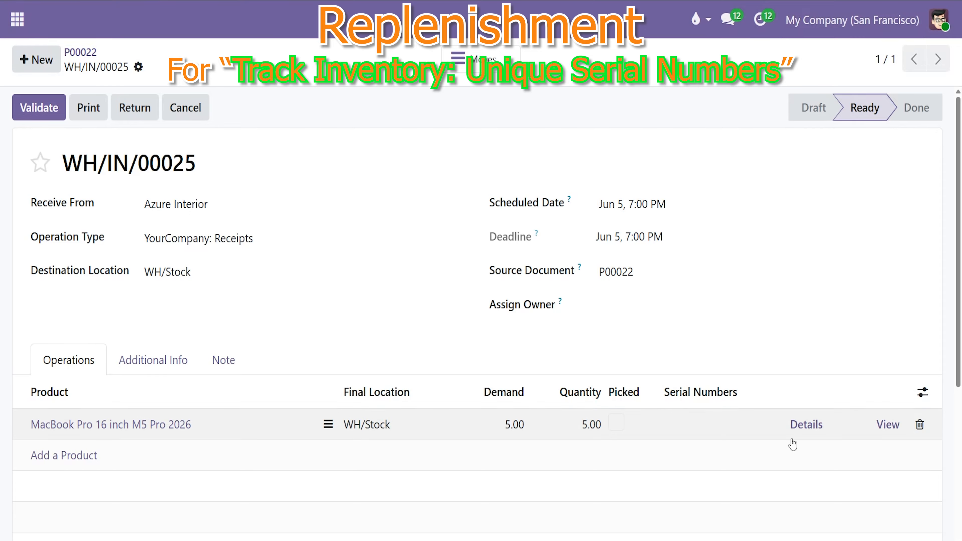
- Validate the receipt of 5 MacBook Pro units and review the serial numbers assigned to the line
{"action": "left_click", "coordinate": [40, 112]}
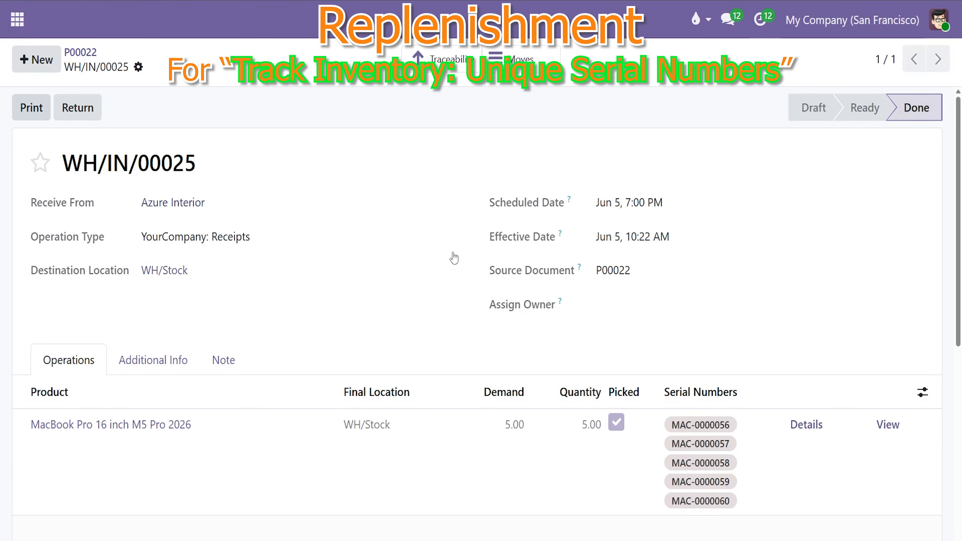
{"action": "scroll", "coordinate": [721, 402], "scroll_direction": "down", "scroll_amount": 5}
{"action": "scroll", "coordinate": [679, 327], "scroll_direction": "up", "scroll_amount": 5}
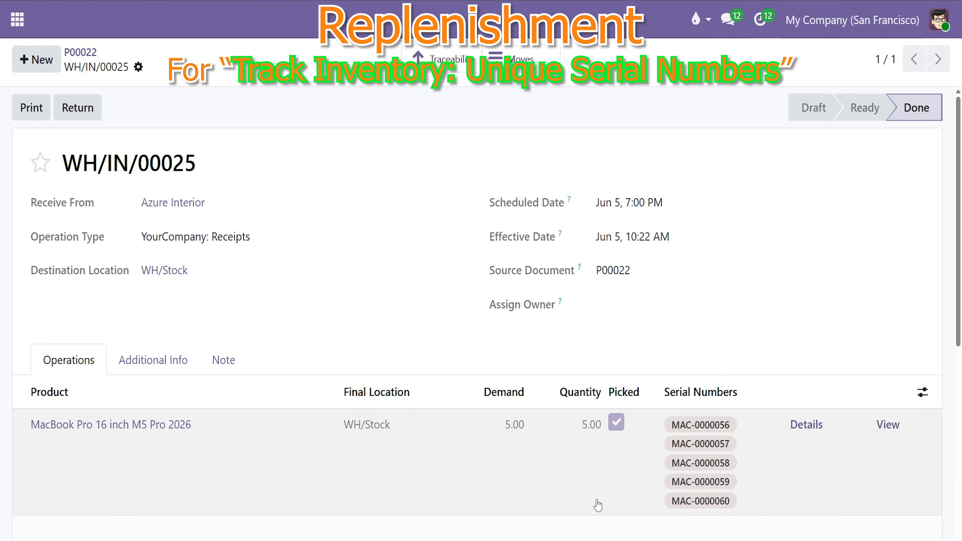
{"action": "left_click", "coordinate": [121, 424]}
{"action": "left_click", "coordinate": [172, 378]}
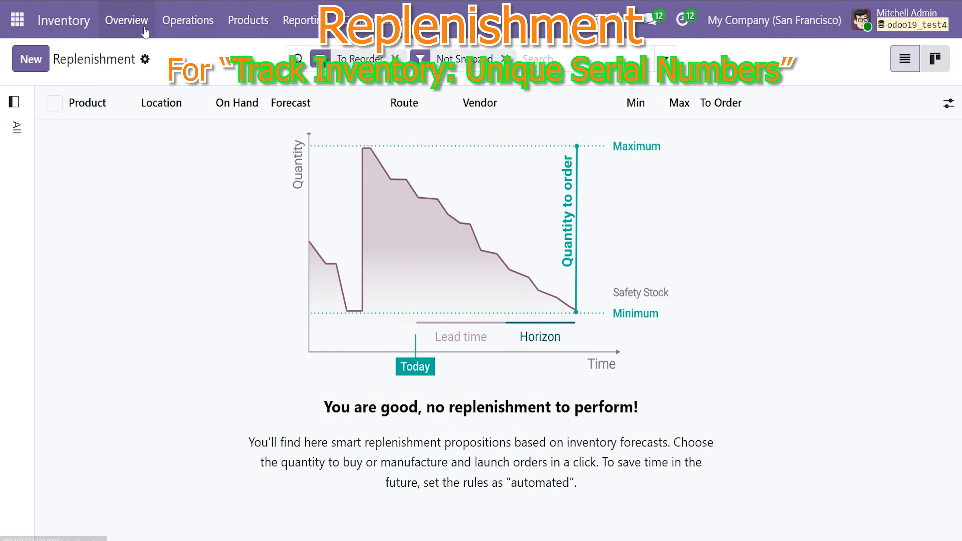
- Open the Lots / Serial Numbers list and search it by product for "mac"
{"action": "left_click", "coordinate": [248, 20]}
{"action": "left_click", "coordinate": [356, 159]}
{"action": "left_click", "coordinate": [489, 53]}
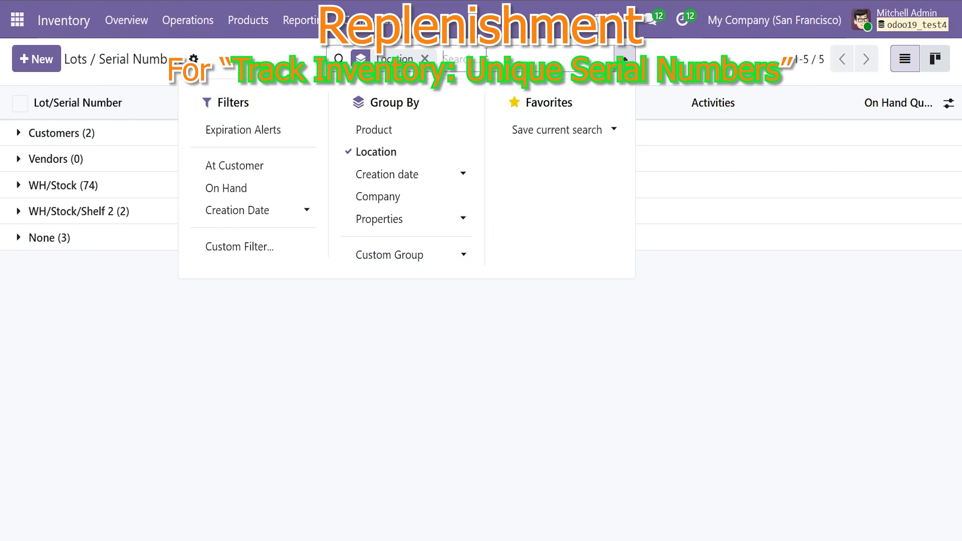
{"action": "type", "text": "mac"}
{"action": "key", "text": "Return"}
{"action": "left_click", "coordinate": [517, 57]}
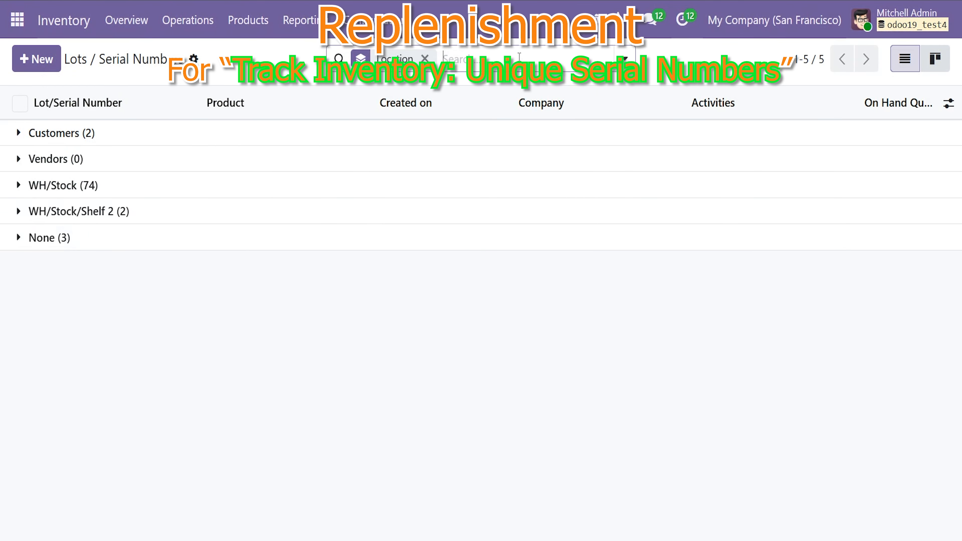
{"action": "type", "text": "mac"}
{"action": "key", "text": "Down"}
{"action": "key", "text": "Down"}
{"action": "key", "text": "Return"}
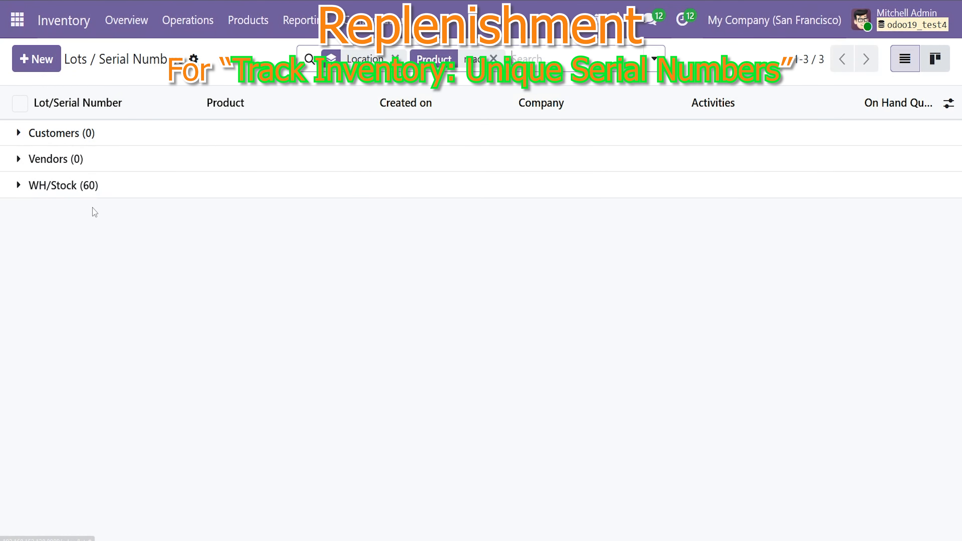
- Expand the WH/Stock group and examine the most recently created MacBook Pro serial numbers at the end of the list
{"action": "left_click", "coordinate": [18, 187]}
{"action": "scroll", "coordinate": [370, 445], "scroll_direction": "down", "scroll_amount": 15}
{"action": "scroll", "coordinate": [244, 457], "scroll_direction": "down", "scroll_amount": 10}
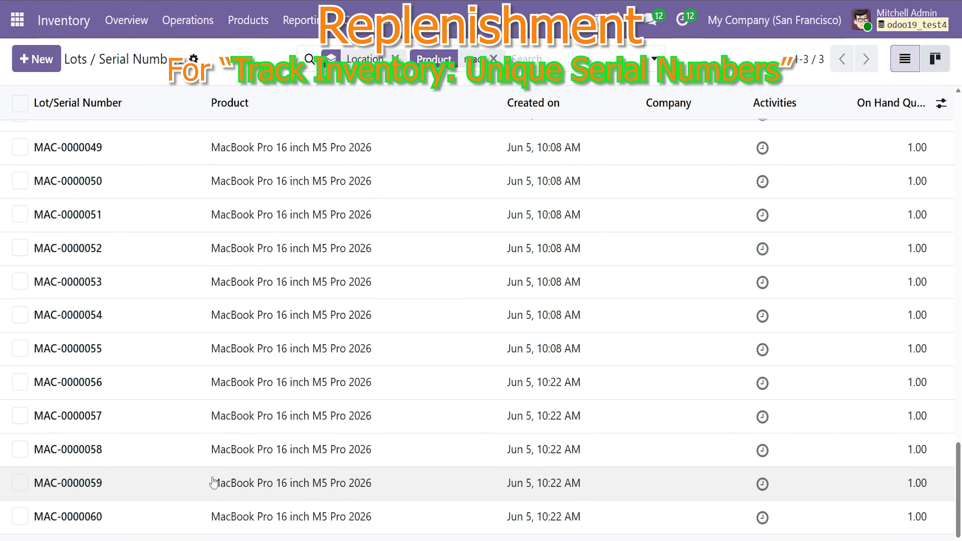
{"action": "left_click_drag", "start_coordinate": [72, 349], "coordinate": [181, 516]}
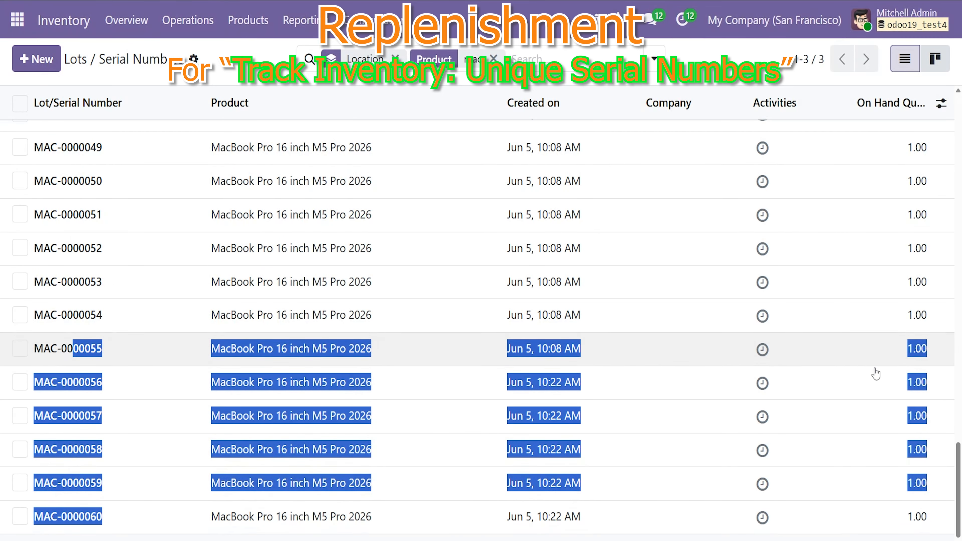
- Replace the product search with "sony" to check the lot numbers of Sony 1000X The ColleXion in WH/Stock
{"action": "left_click", "coordinate": [493, 58]}
{"action": "type", "text": "sony"}
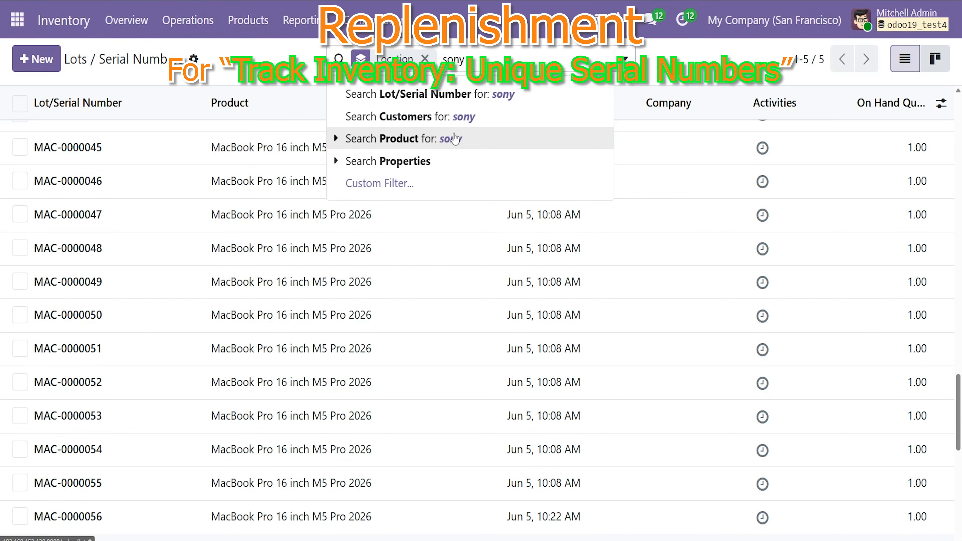
{"action": "left_click", "coordinate": [404, 139]}
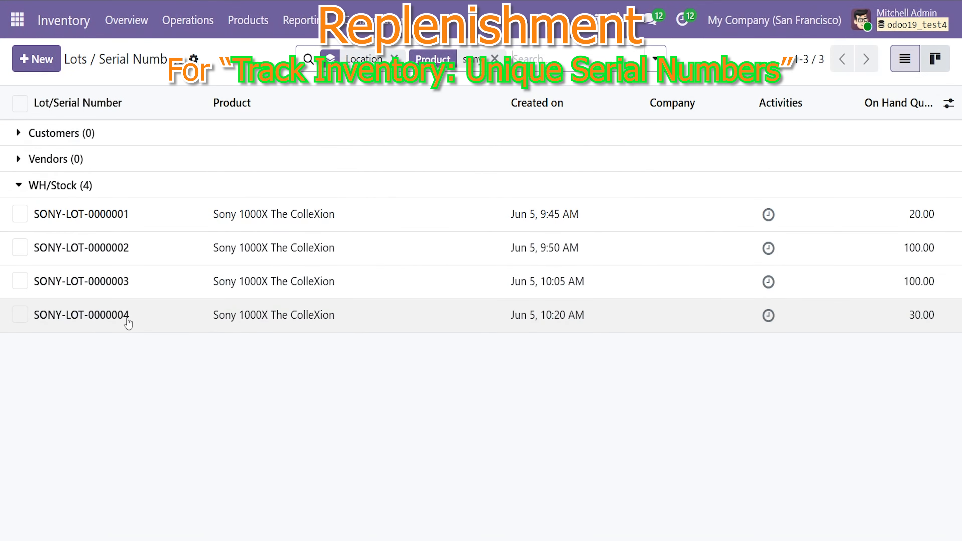